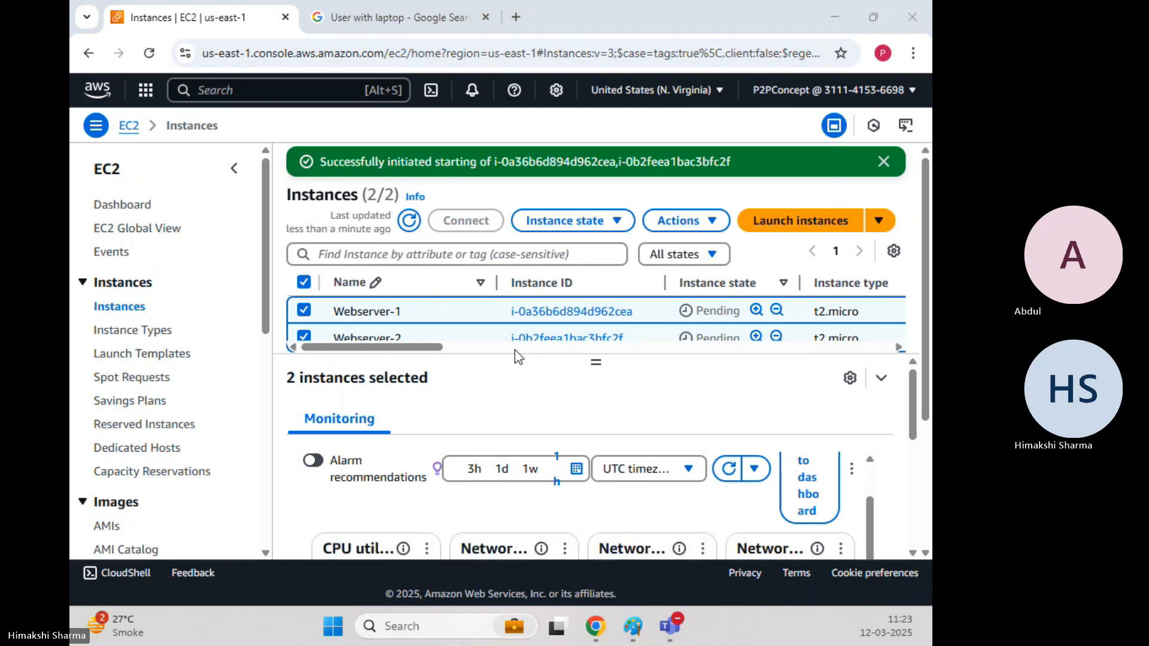
# Refresh the instance list to confirm Webserver-1 and Webserver-2 are running.
pyautogui.click(410, 221)
# Load Webserver-1's public IPv4 address in a new browser tab.
pyautogui.click(885, 161)
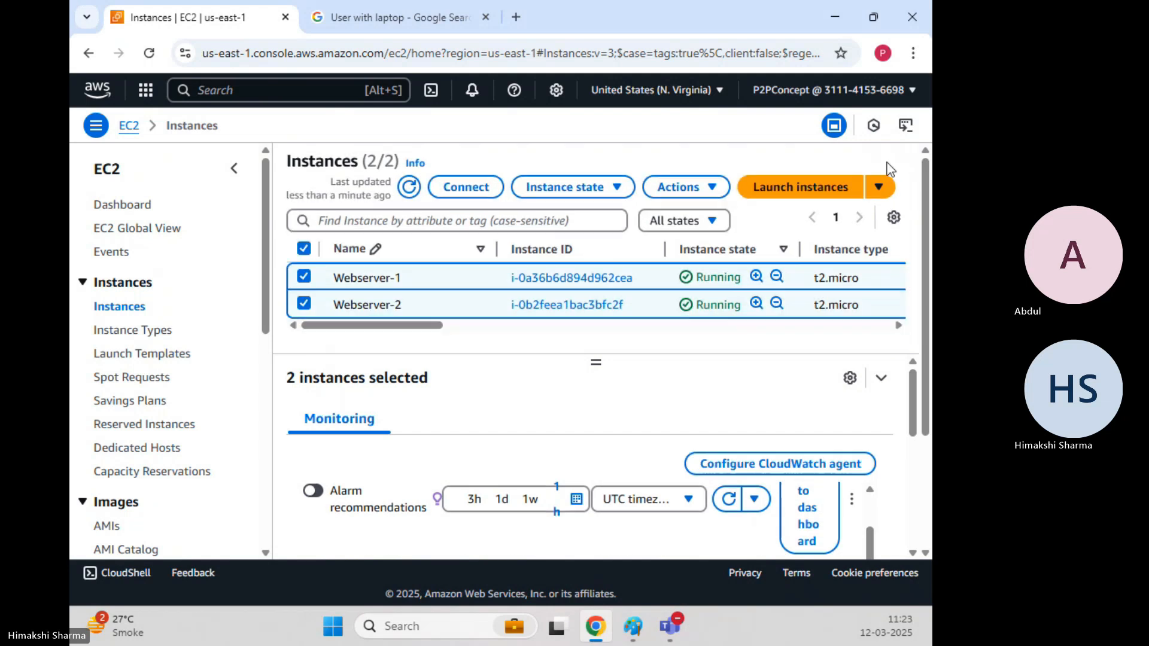
pyautogui.click(305, 305)
pyautogui.click(363, 17)
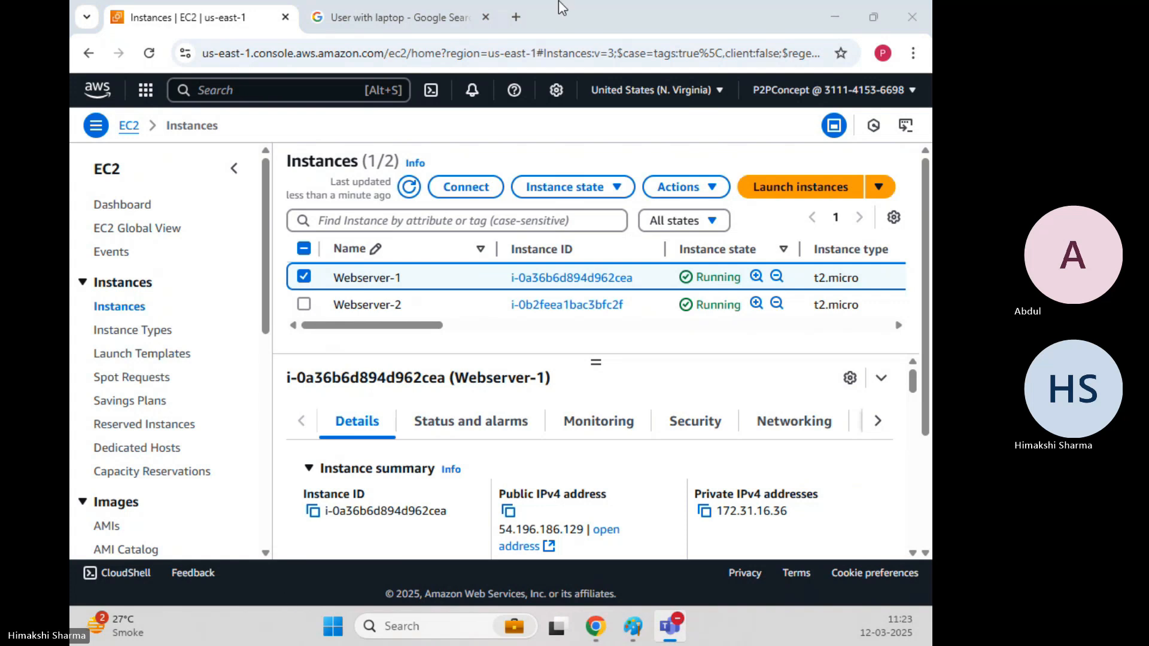
pyautogui.click(485, 17)
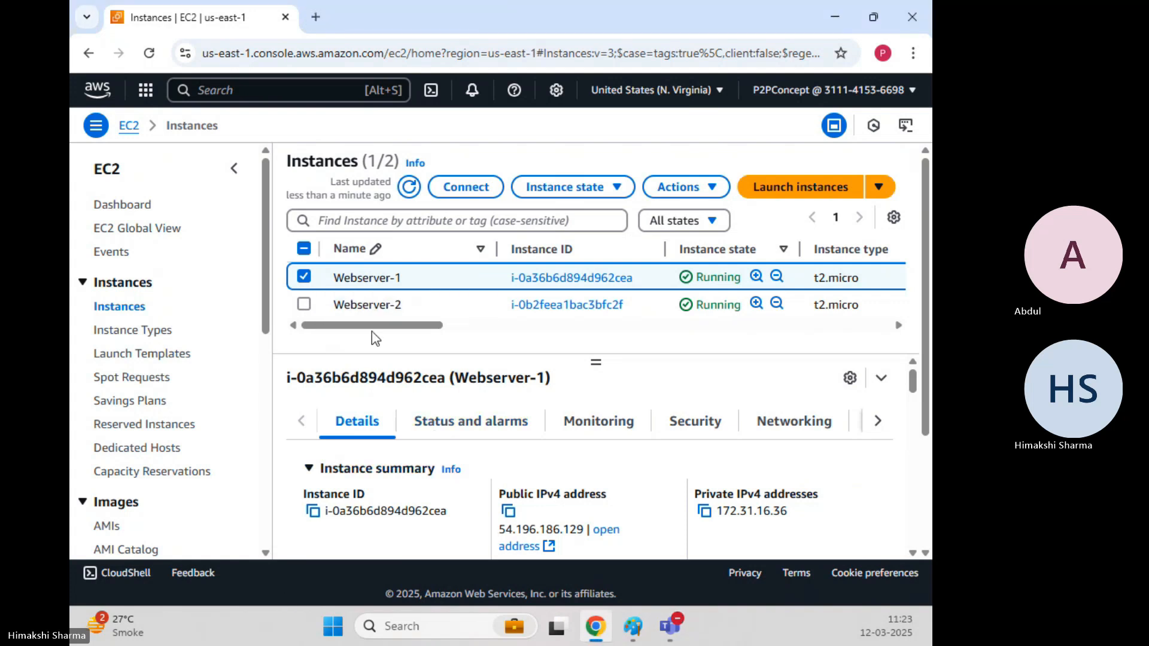
pyautogui.click(507, 513)
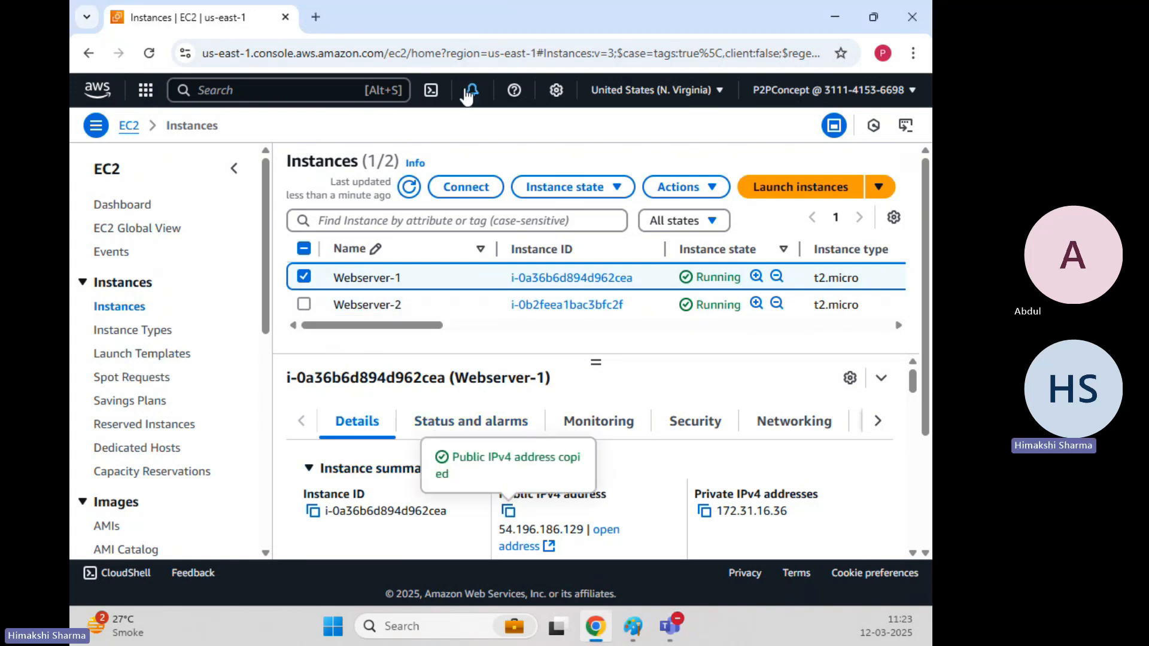
pyautogui.click(317, 16)
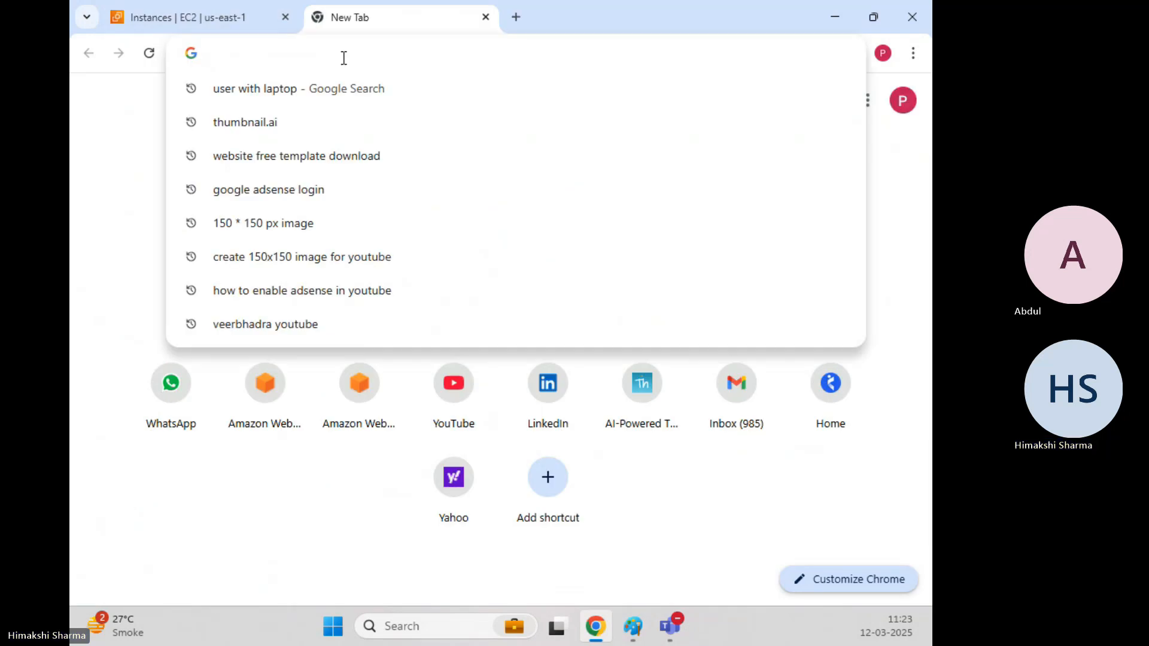
pyautogui.hotkey('ctrl', 'v')
pyautogui.press('Return')
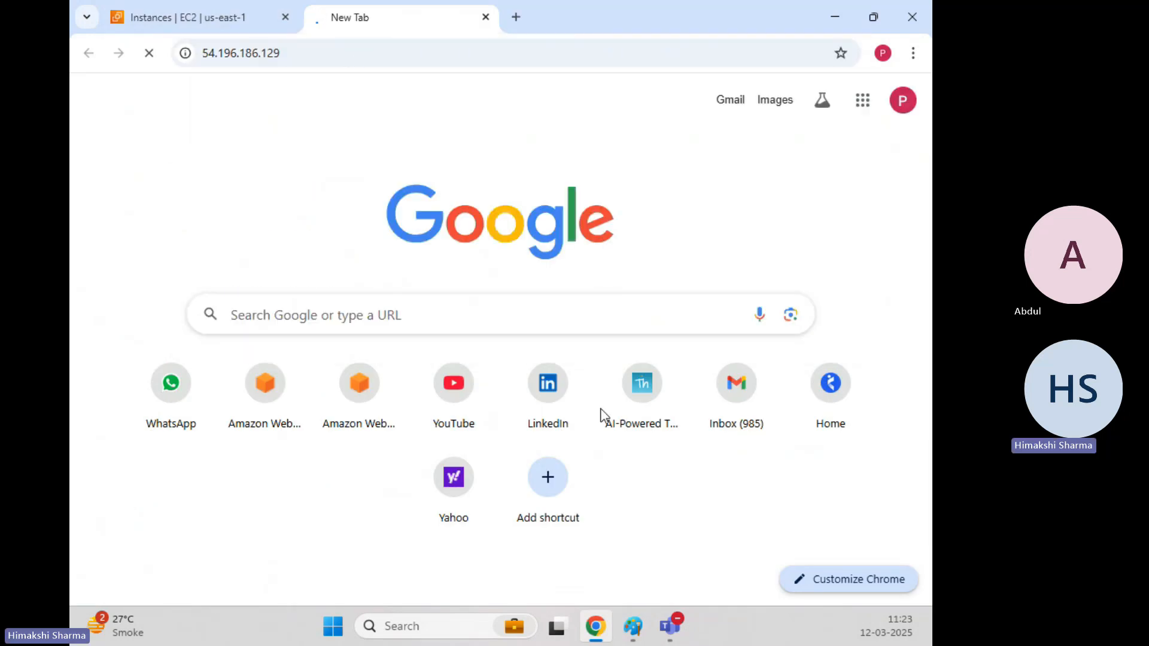
# Load Webserver-2's public IPv4 address in another new tab.
pyautogui.click(189, 14)
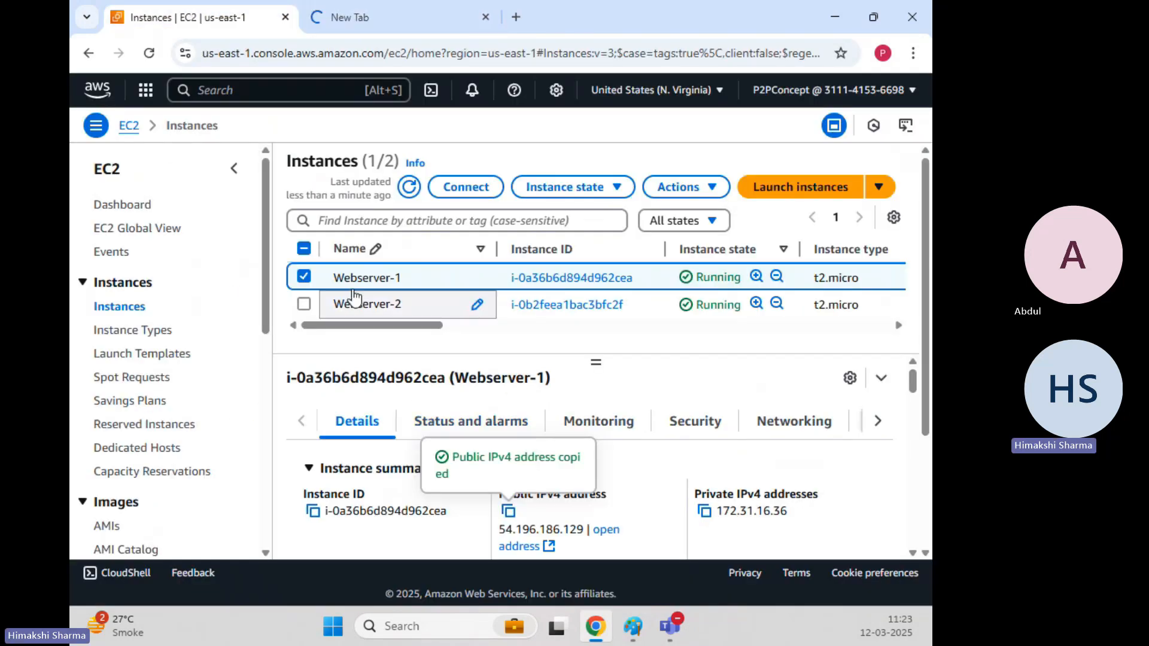
pyautogui.click(304, 277)
pyautogui.click(303, 304)
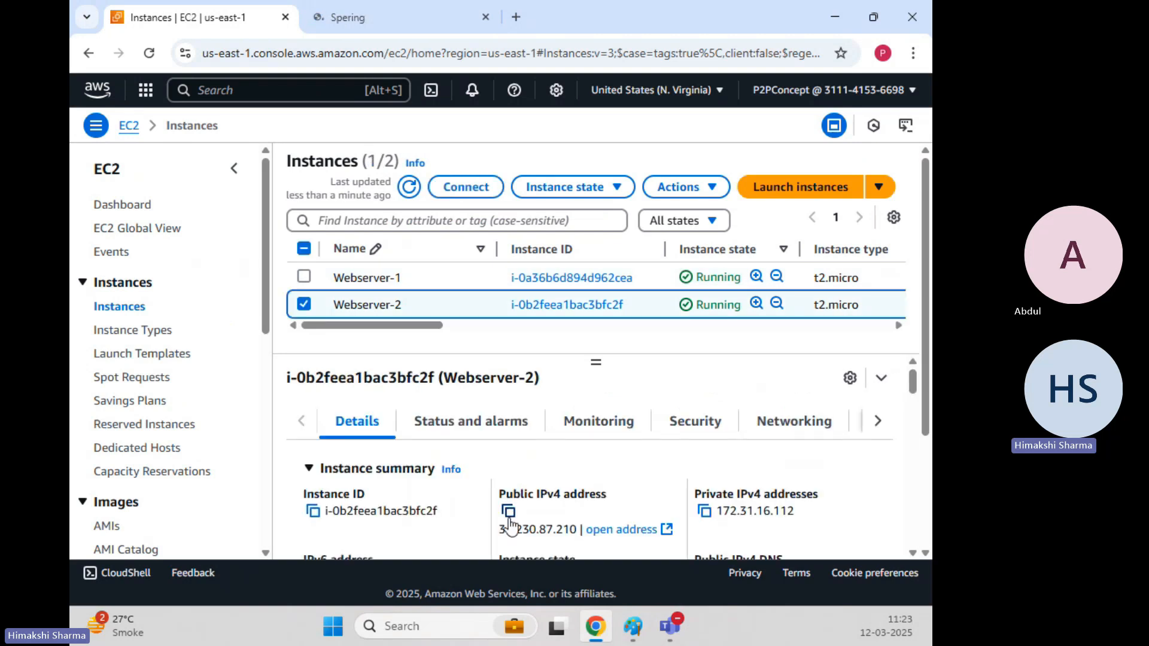
pyautogui.click(508, 511)
pyautogui.click(517, 2)
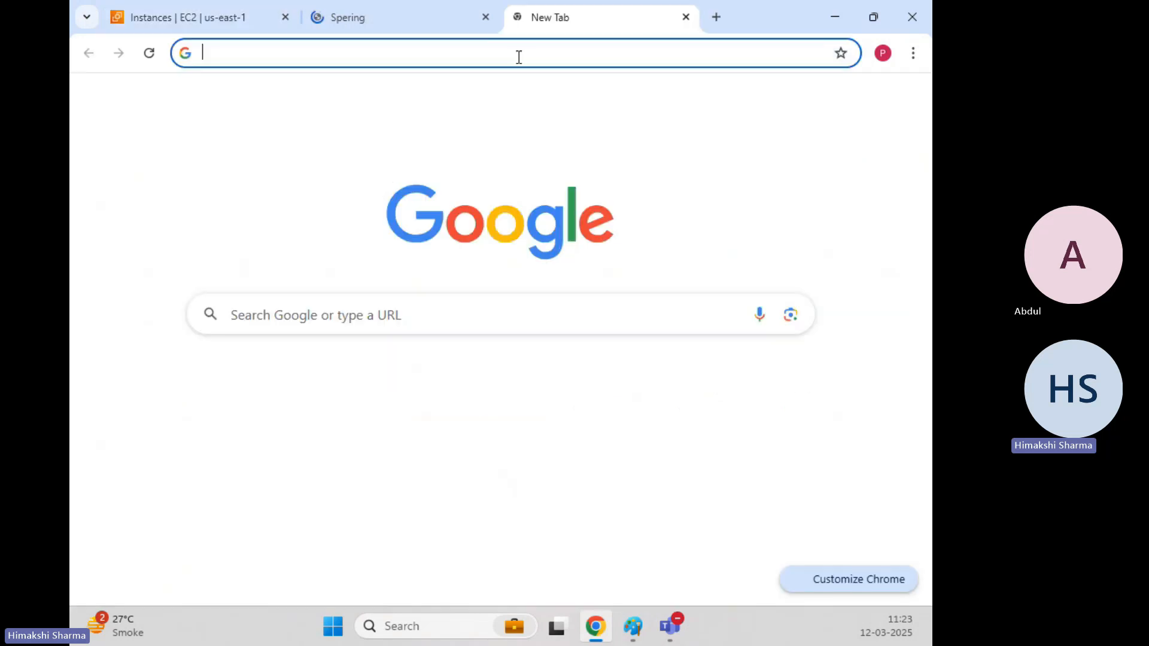
pyautogui.click(519, 54)
pyautogui.hotkey('ctrl', 'v')
pyautogui.press('Return')
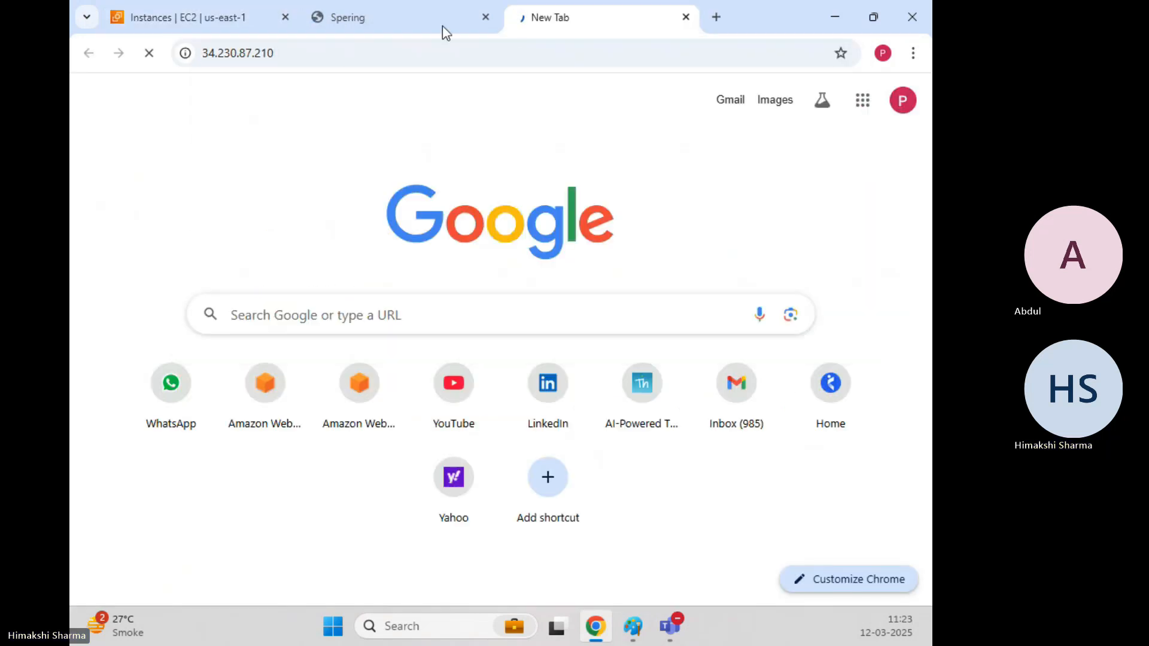
# Compare both Spering pages against the Paint load balancer diagram, then close both site tabs.
pyautogui.click(423, 20)
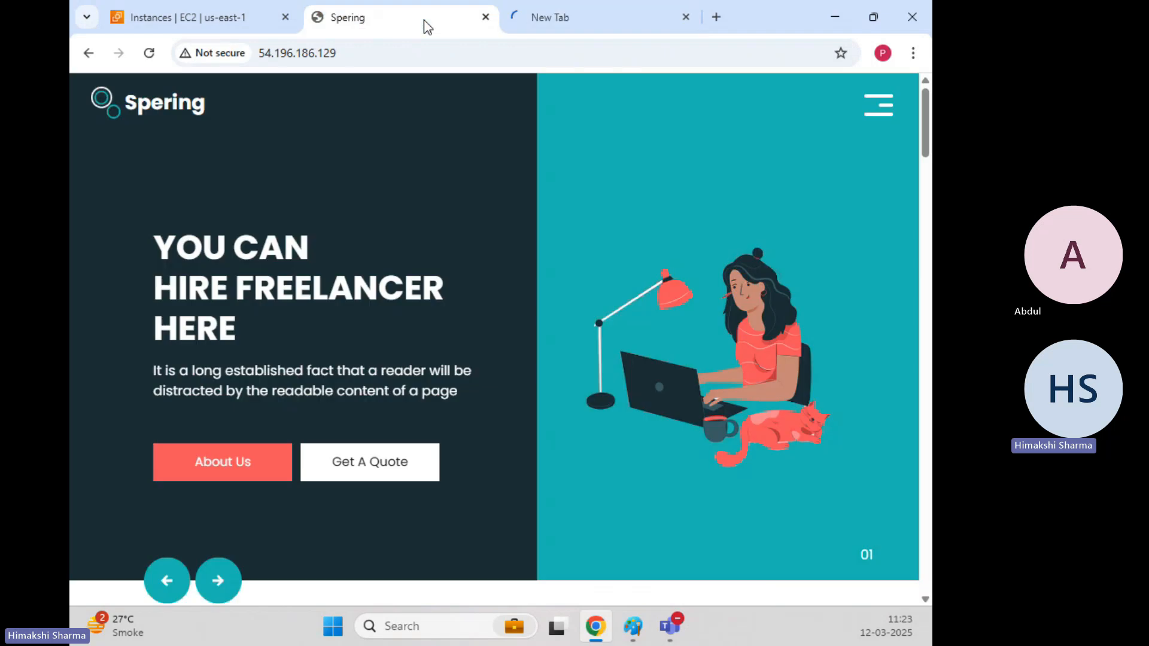
pyautogui.click(615, 16)
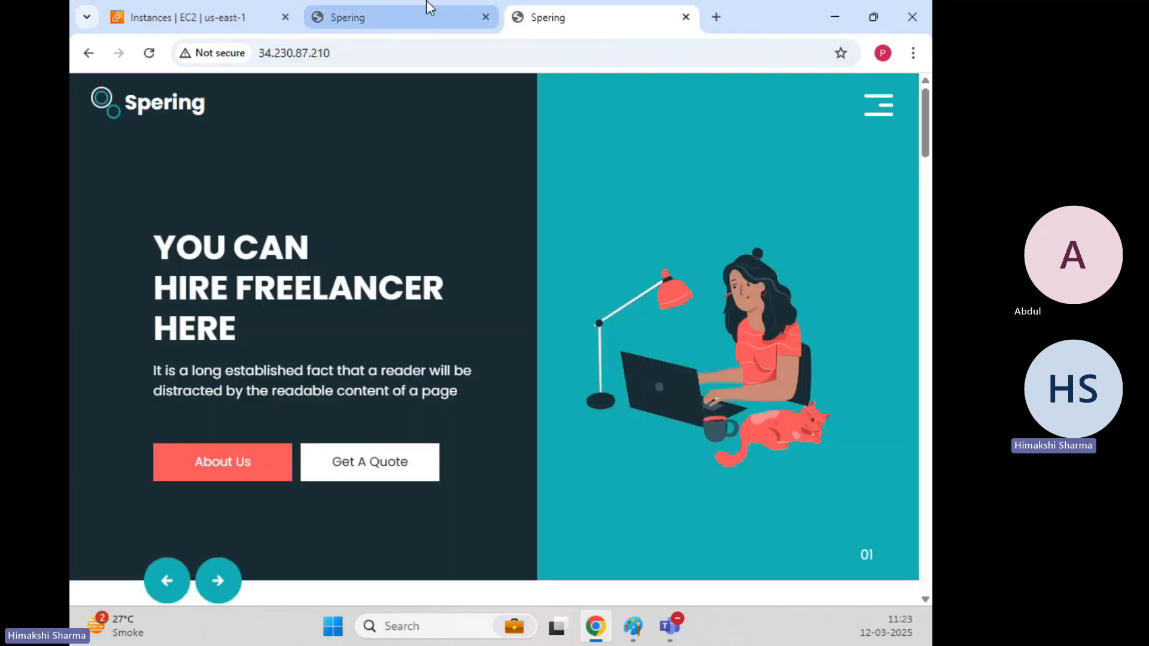
pyautogui.click(428, 19)
pyautogui.click(510, 18)
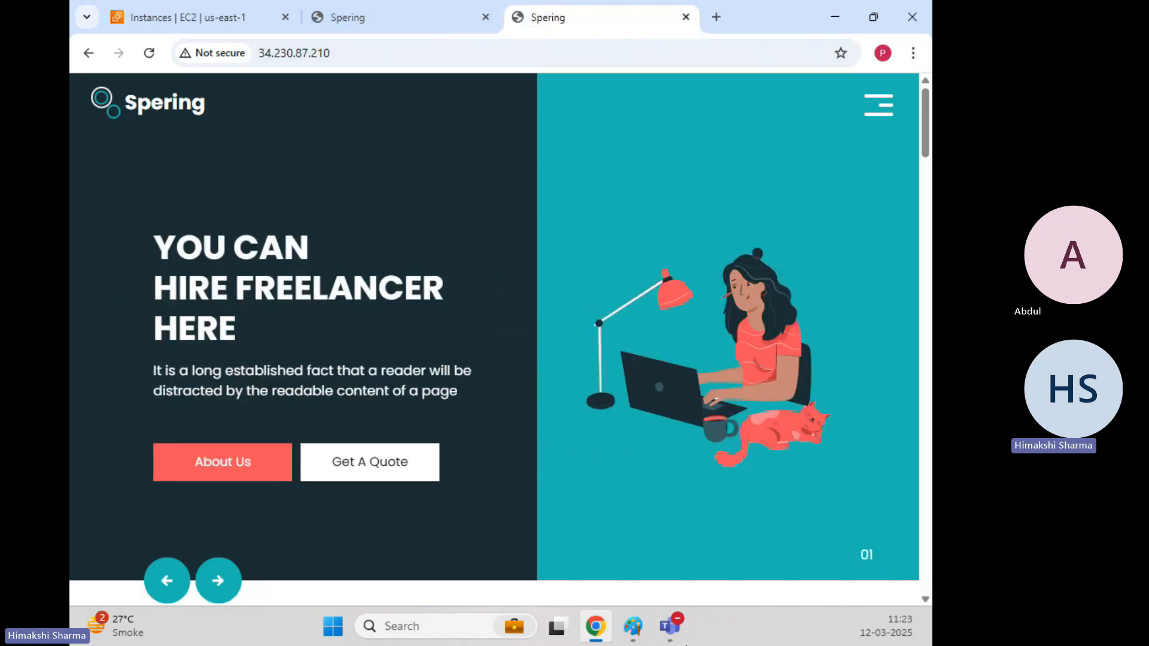
pyautogui.click(495, 598)
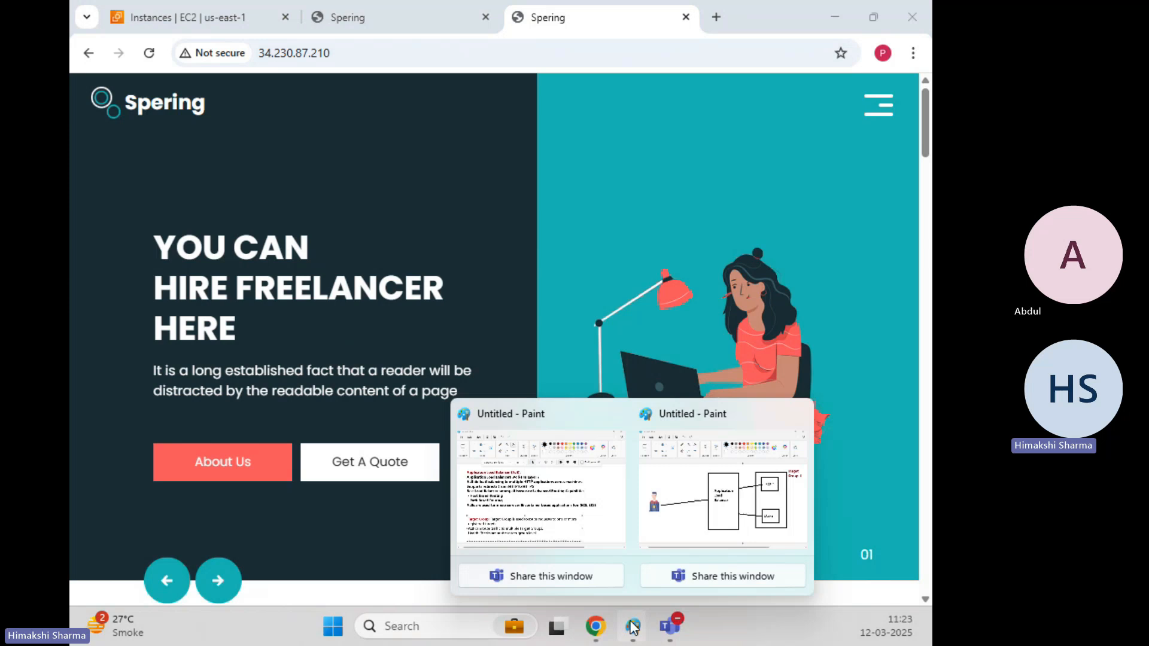
pyautogui.click(724, 479)
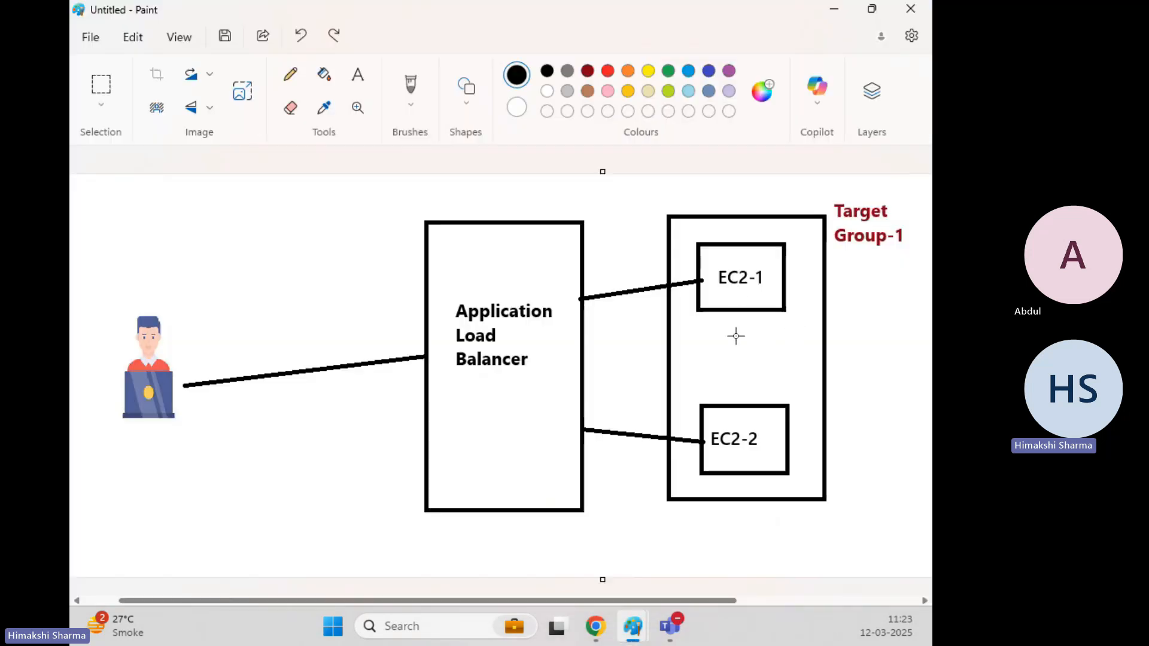
pyautogui.click(835, 9)
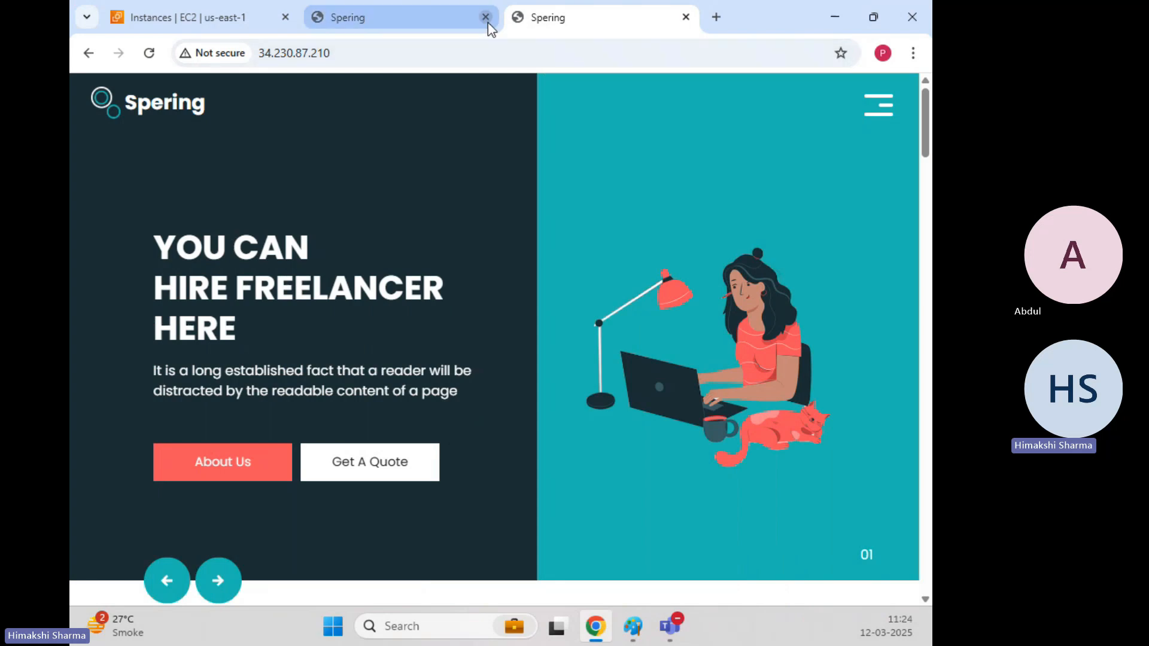
pyautogui.click(488, 22)
pyautogui.click(487, 23)
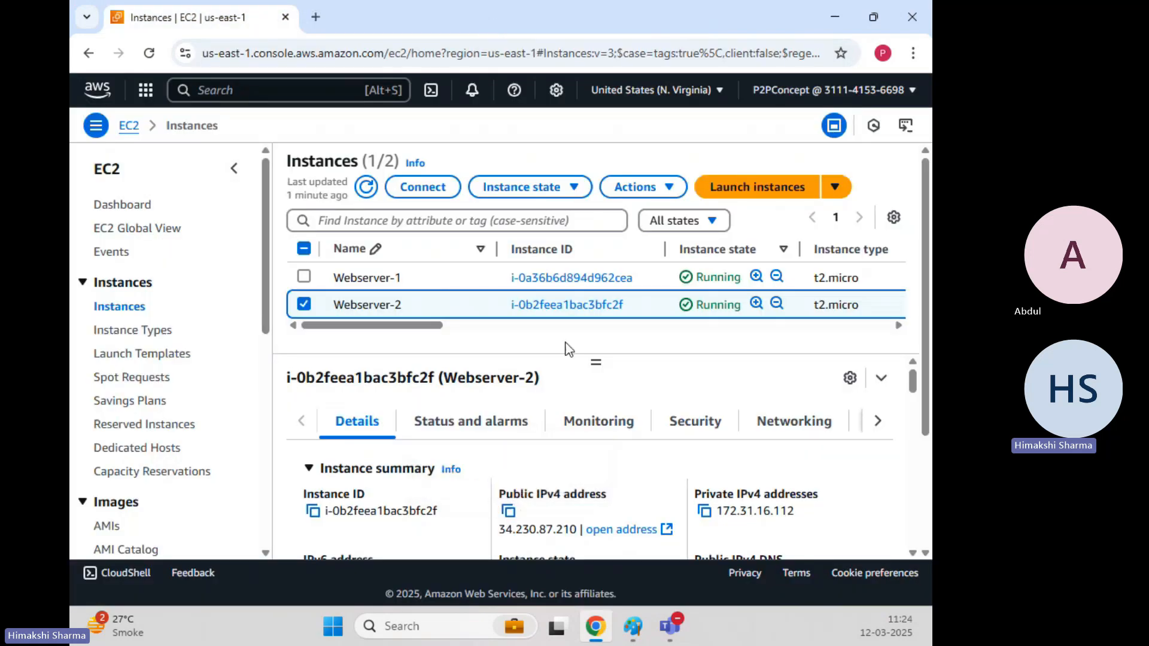
# Go to Load Balancing > Load Balancers, find it empty, and start creating a load balancer.
pyautogui.scroll(-3, 198, 316)
pyautogui.scroll(-3, 198, 321)
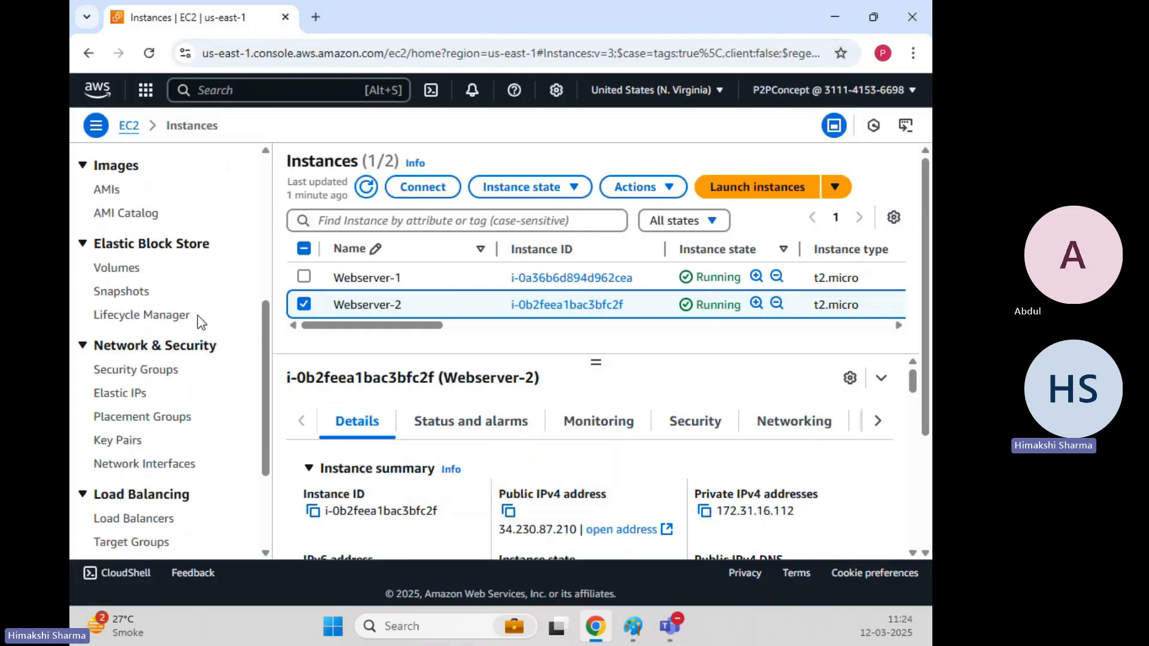
pyautogui.scroll(-3, 198, 320)
pyautogui.click(151, 357)
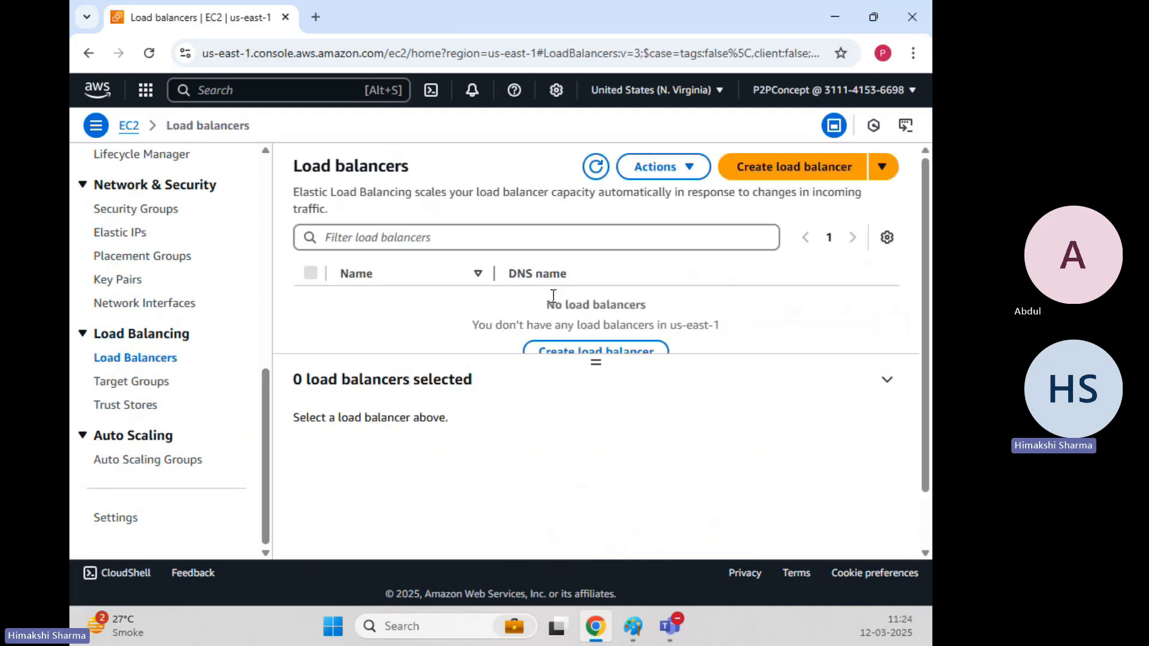
pyautogui.scroll(-1, 929, 497)
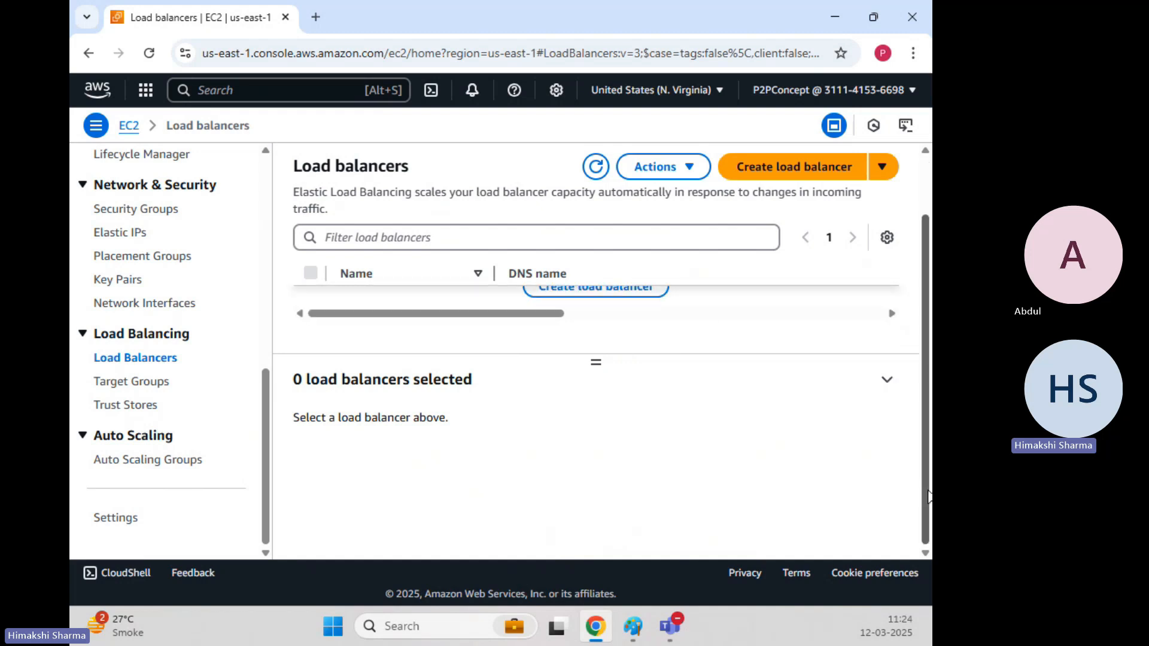
pyautogui.scroll(1, 904, 308)
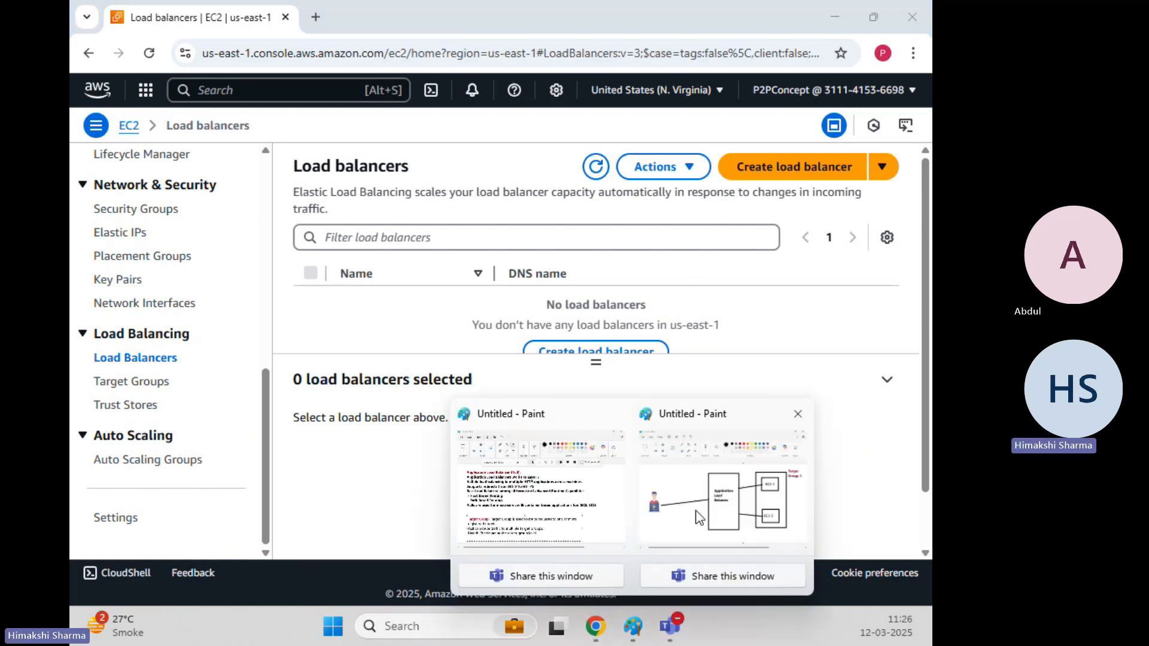
pyautogui.click(835, 435)
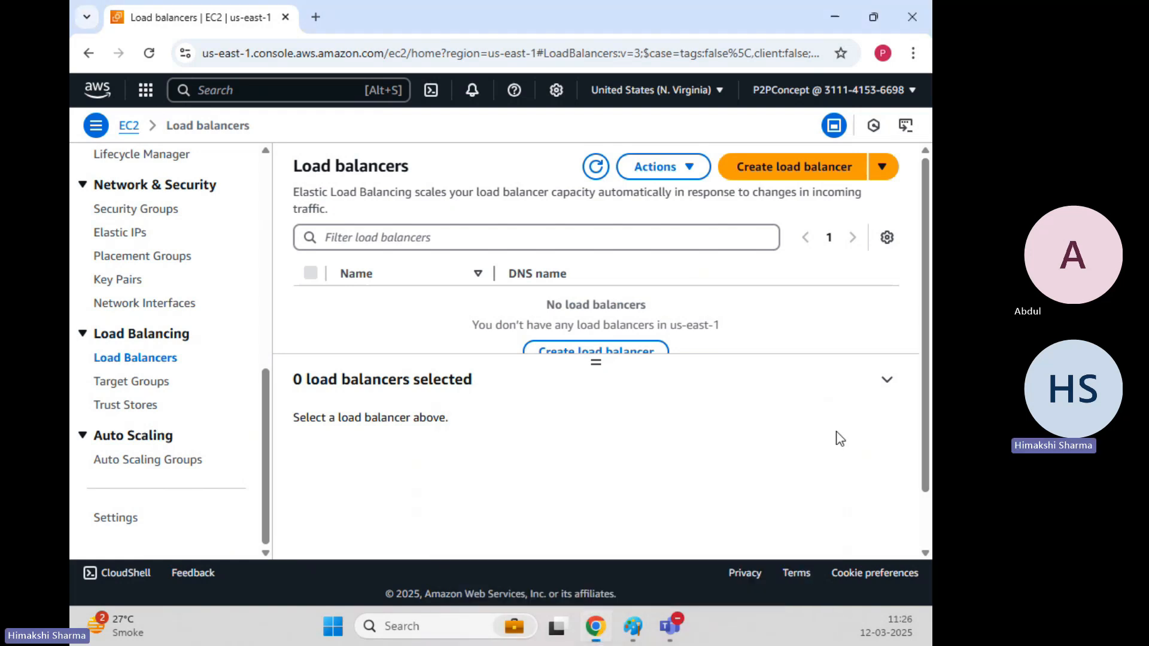
pyautogui.click(791, 168)
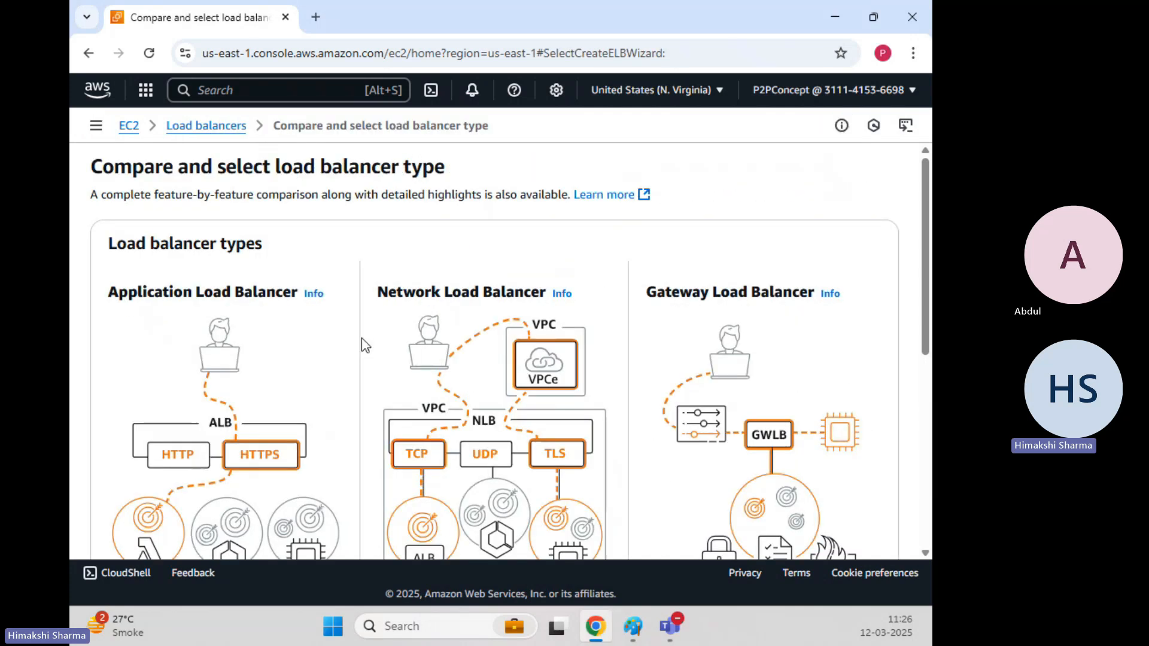
# Choose Application Load Balancer, reach its name field, and open a blank browser tab.
pyautogui.scroll(-4, 363, 345)
pyautogui.scroll(4, 363, 345)
pyautogui.scroll(-7, 363, 345)
pyautogui.click(146, 372)
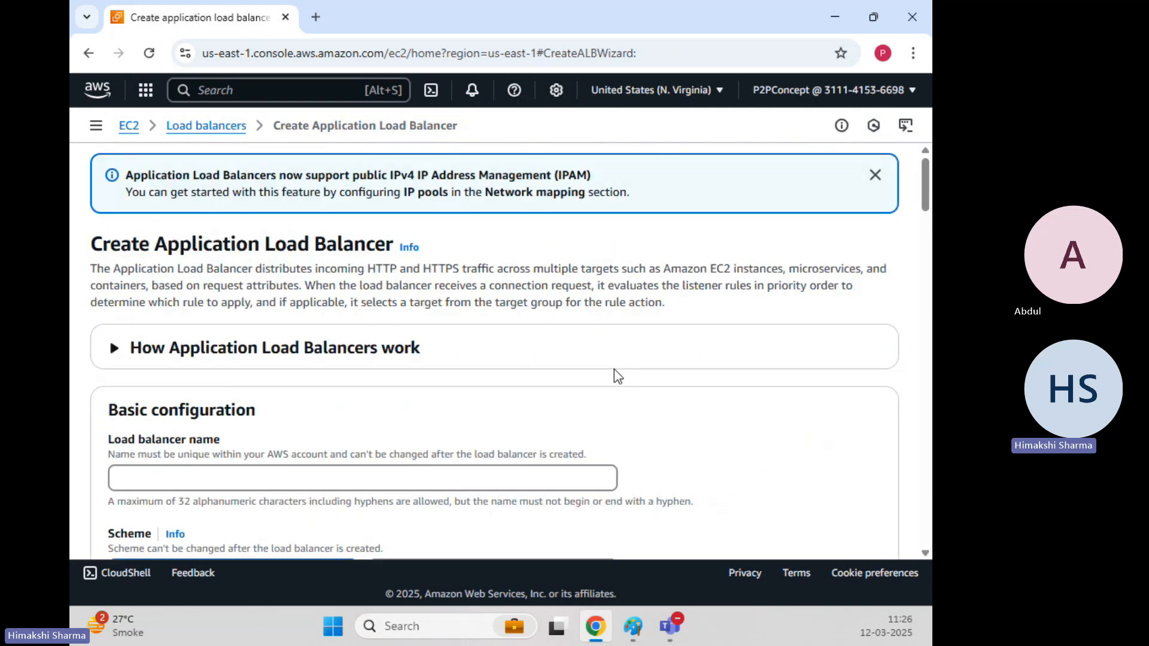
pyautogui.scroll(-3, 614, 369)
pyautogui.click(243, 314)
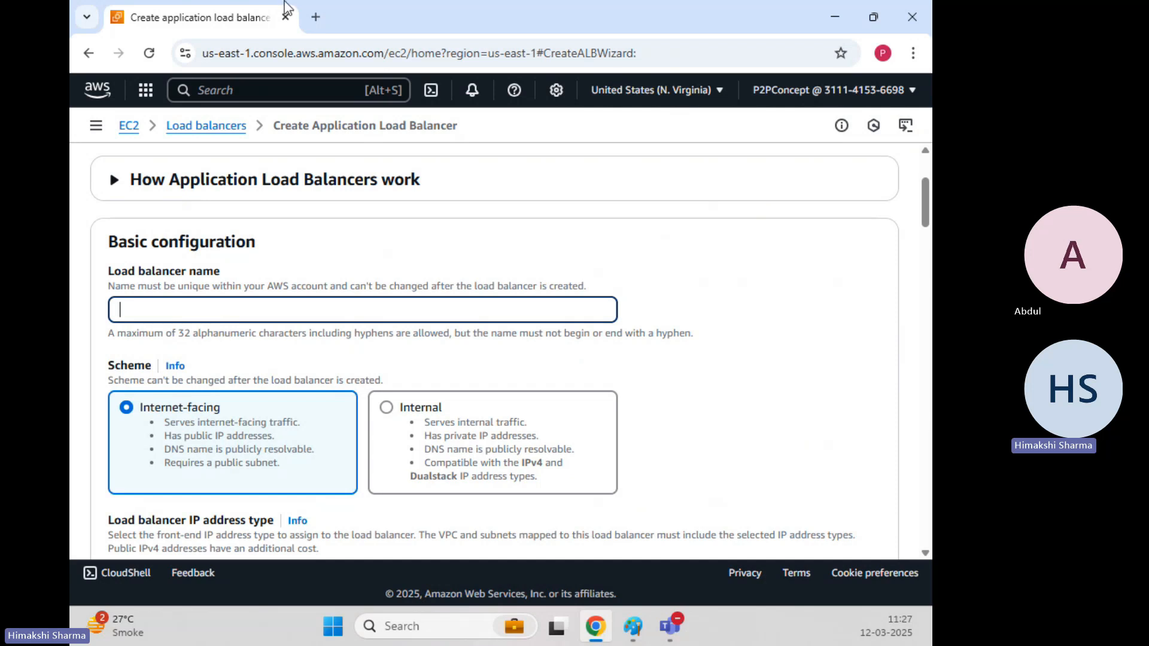
pyautogui.click(317, 16)
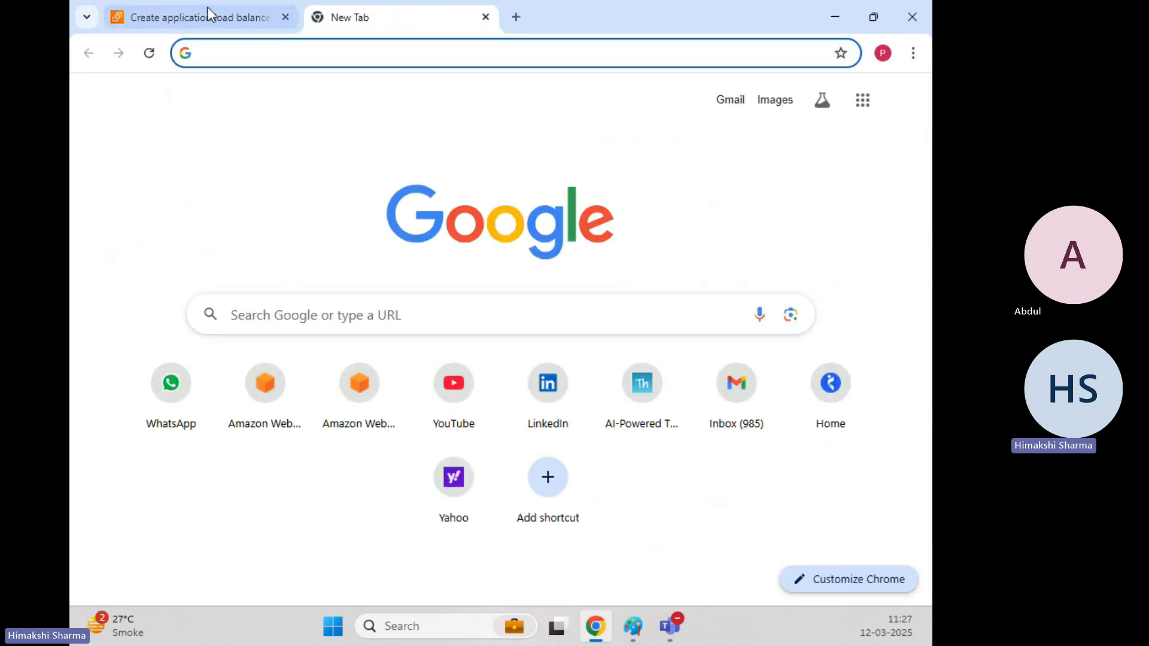
# Open the EC2 running instances list in a second console tab.
pyautogui.click(203, 17)
pyautogui.keyDown('ctrl'); pyautogui.click(128, 125); pyautogui.keyUp('ctrl')
pyautogui.click(450, 28)
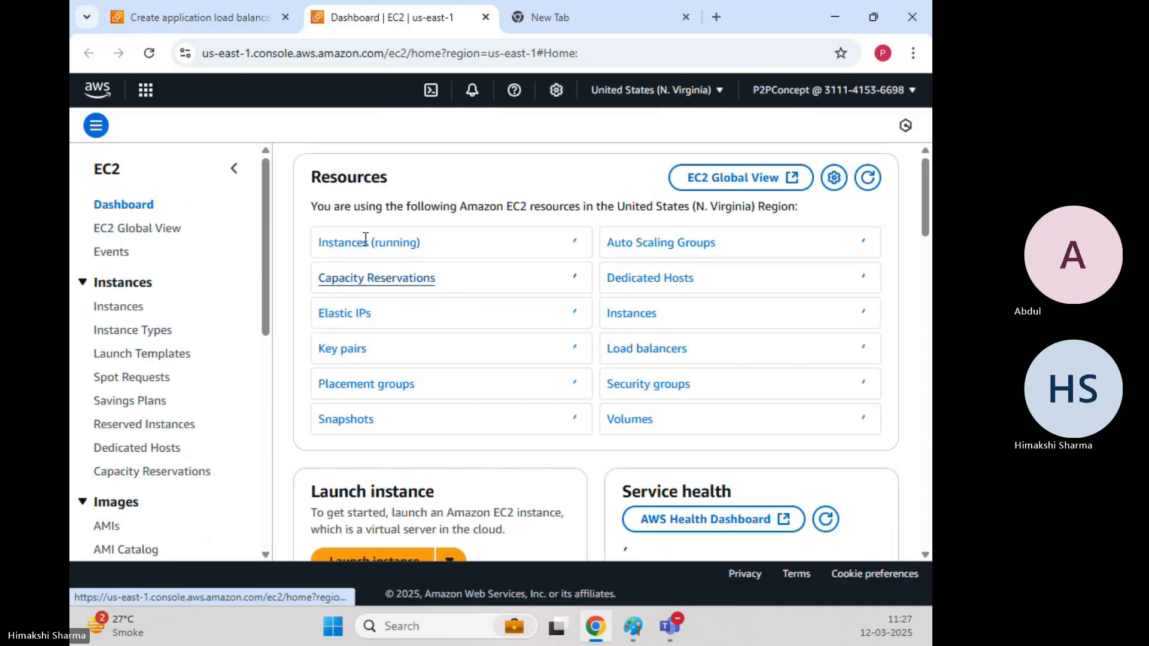
pyautogui.click(366, 239)
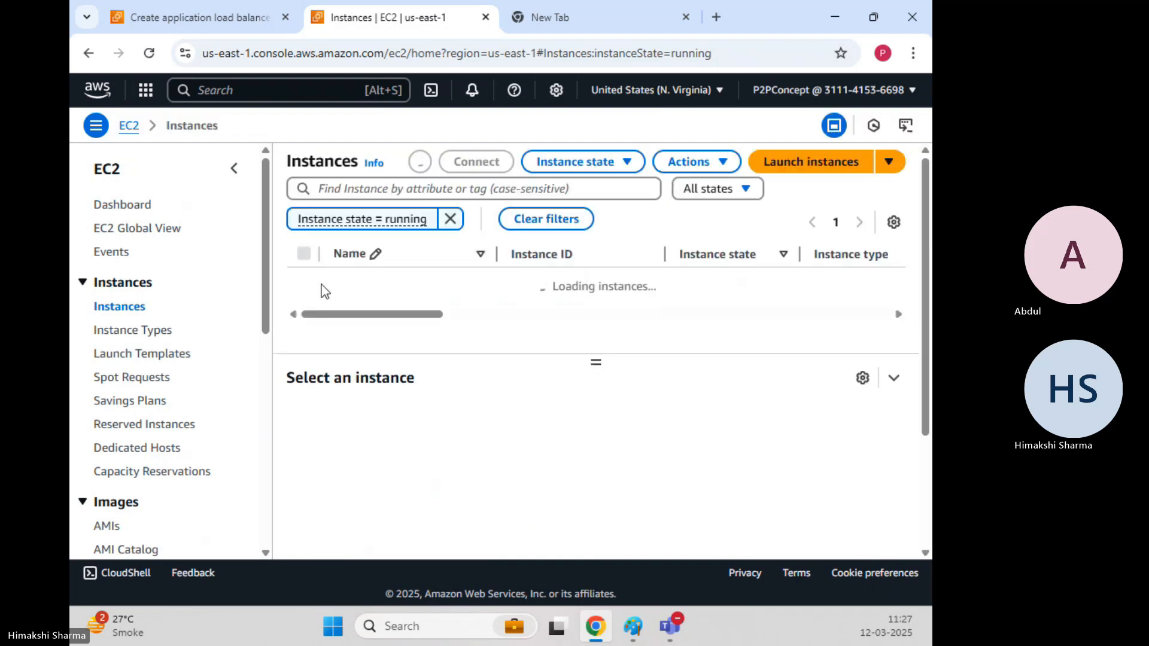
# Load Webserver-1's public IPv4 address in the blank tab, then go back to the load balancer name field.
pyautogui.click(303, 312)
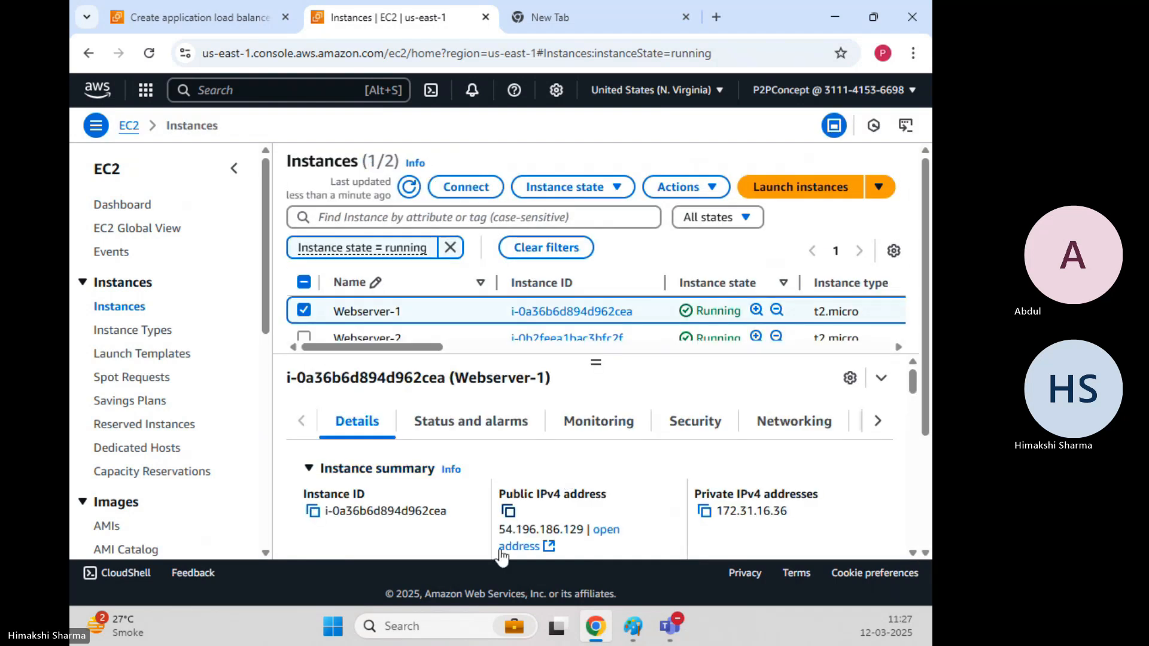
pyautogui.click(508, 511)
pyautogui.click(566, 17)
pyautogui.click(569, 54)
pyautogui.hotkey('ctrl', 'v')
pyautogui.press('Return')
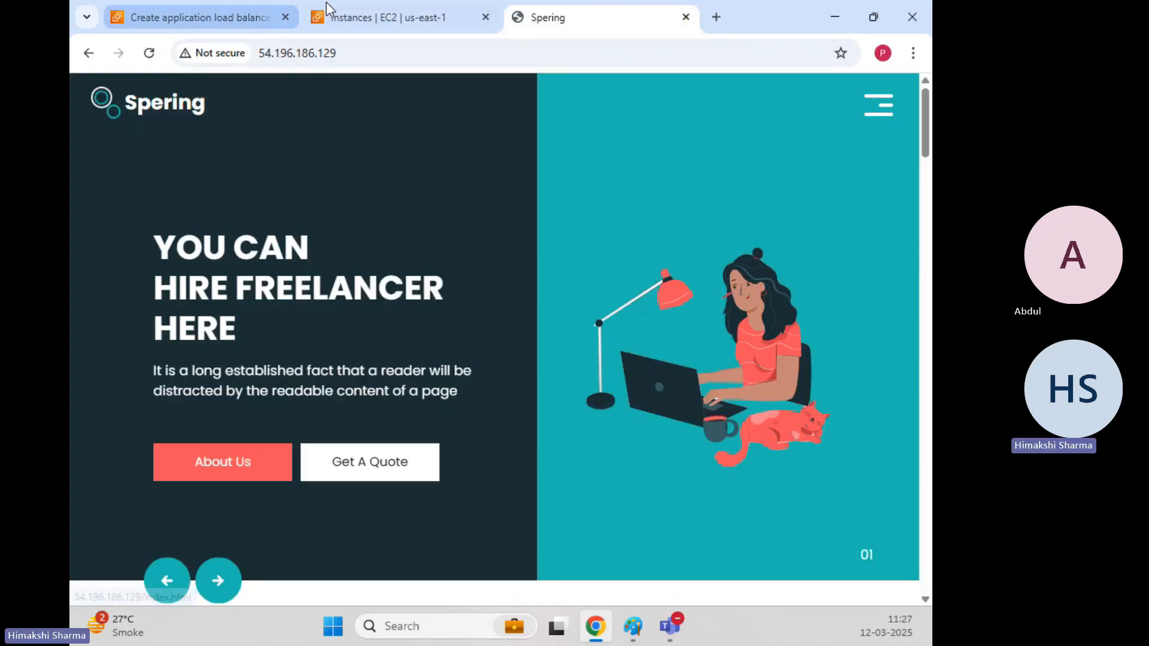
pyautogui.click(223, 18)
pyautogui.click(365, 304)
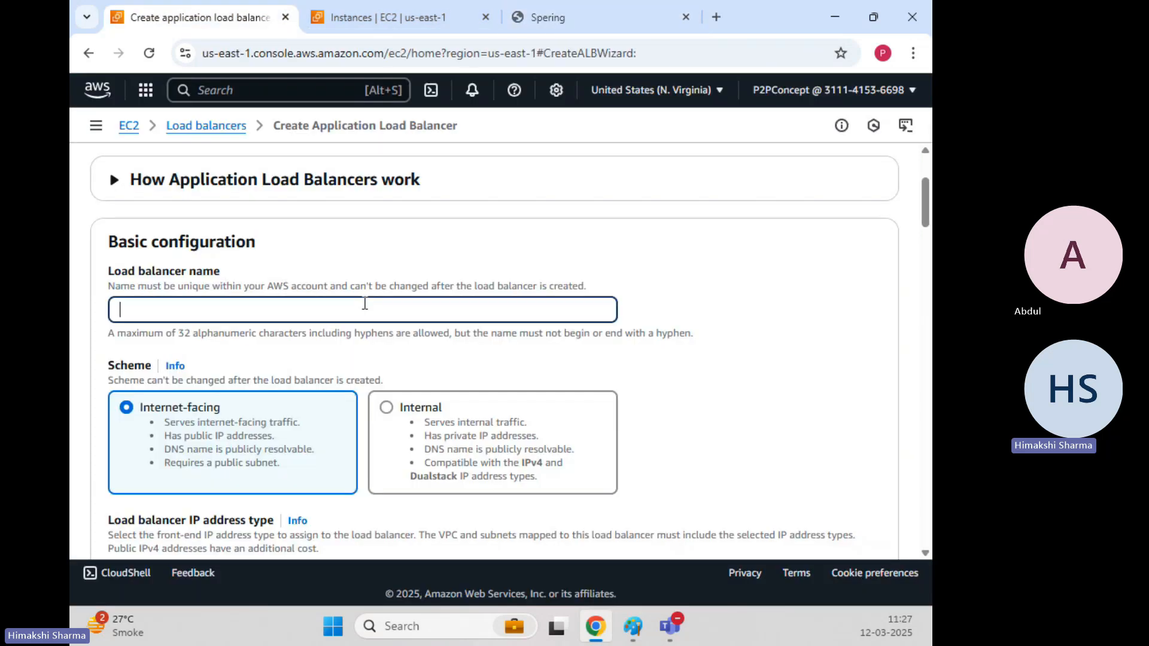
# Name the load balancer dev-spering-alb and keep the scheme Internet-facing.
pyautogui.write('dev-spering-')
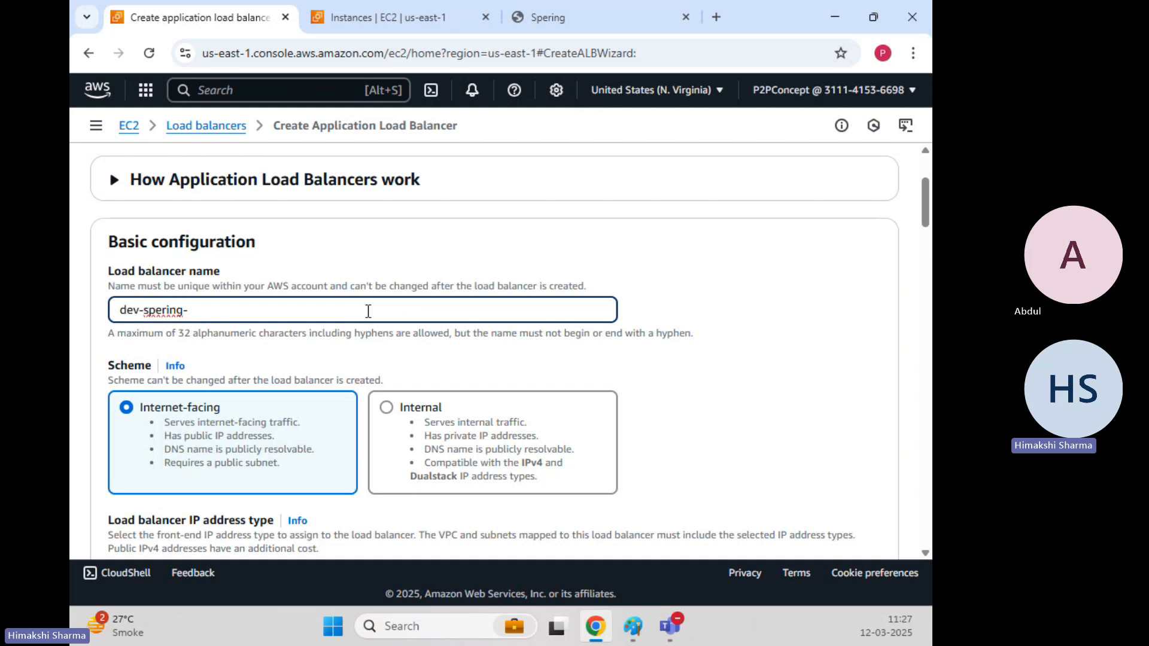
pyautogui.write('alb')
pyautogui.click(806, 308)
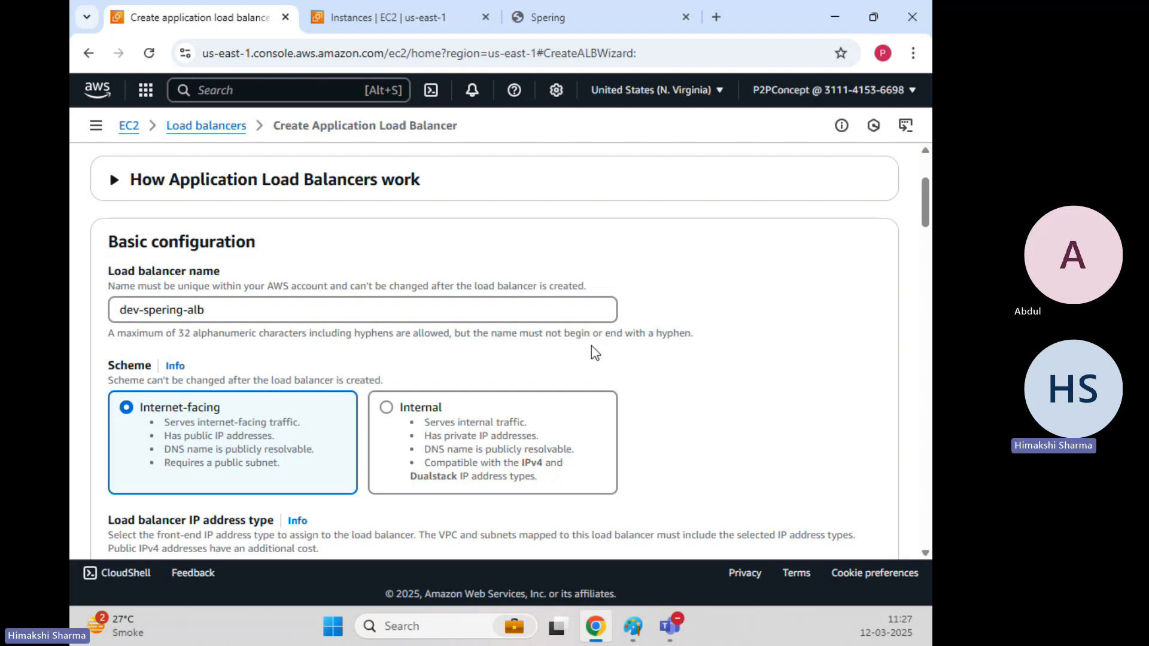
pyautogui.scroll(-3, 454, 301)
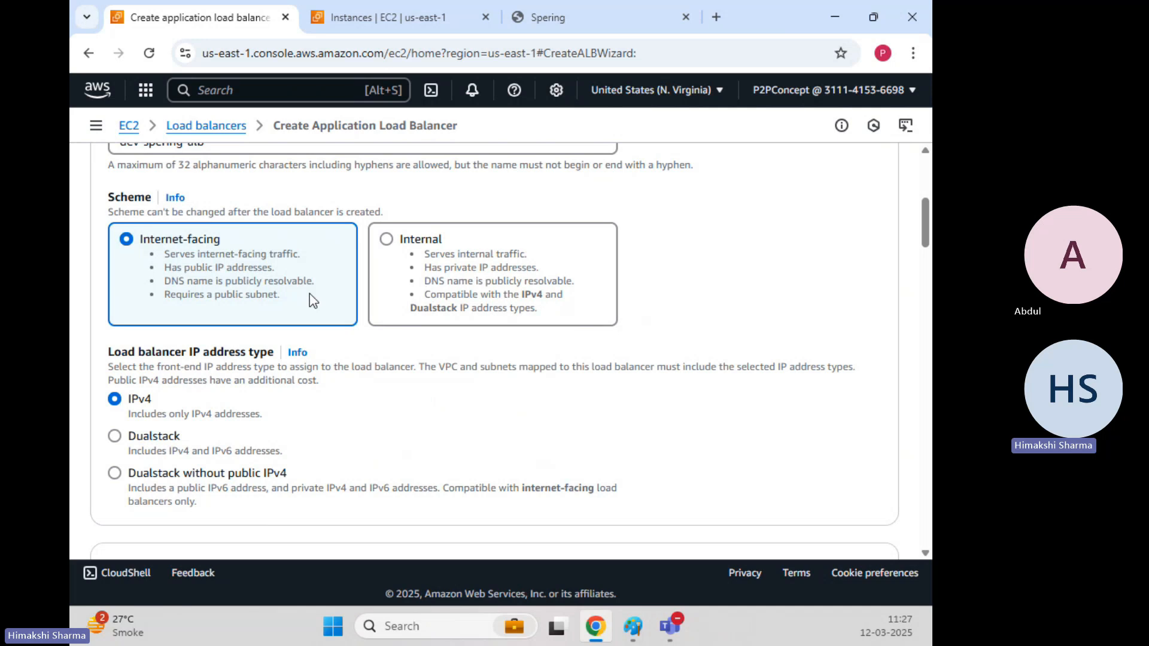
pyautogui.scroll(2, 310, 293)
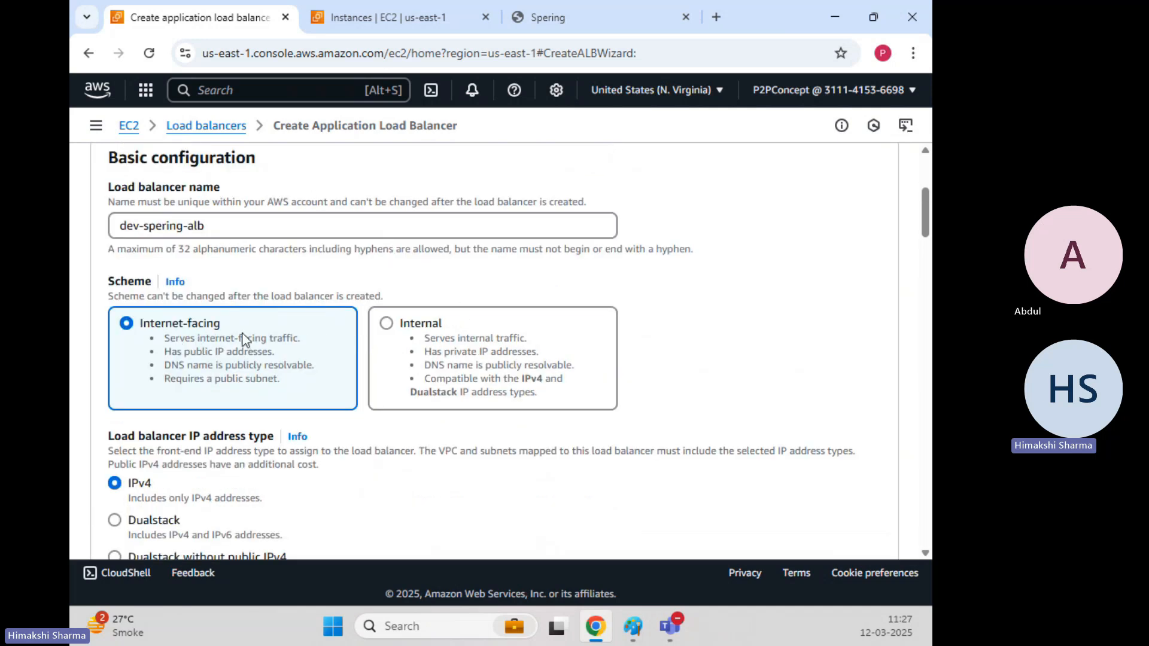
pyautogui.click(418, 326)
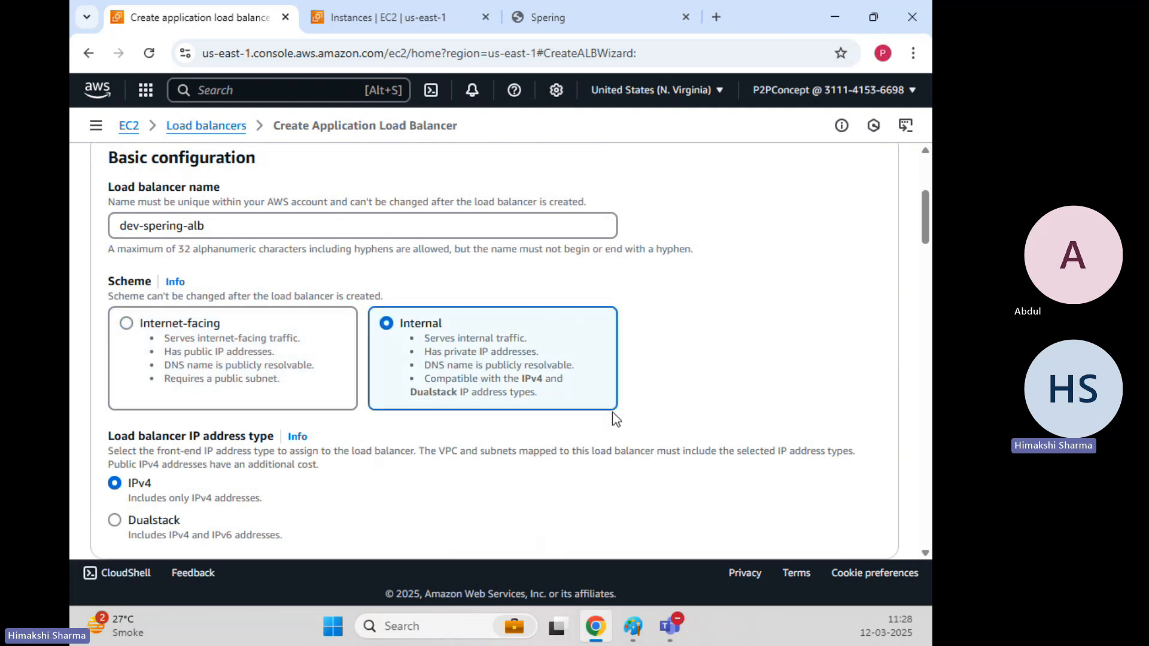
pyautogui.scroll(-1, 600, 411)
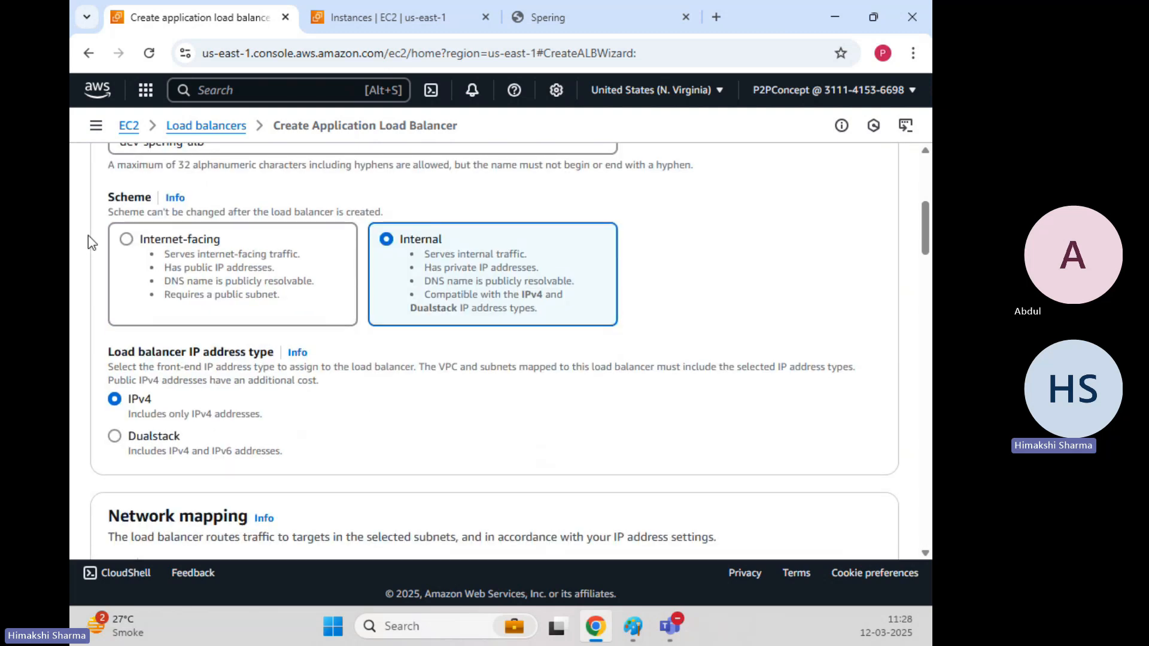
pyautogui.click(127, 240)
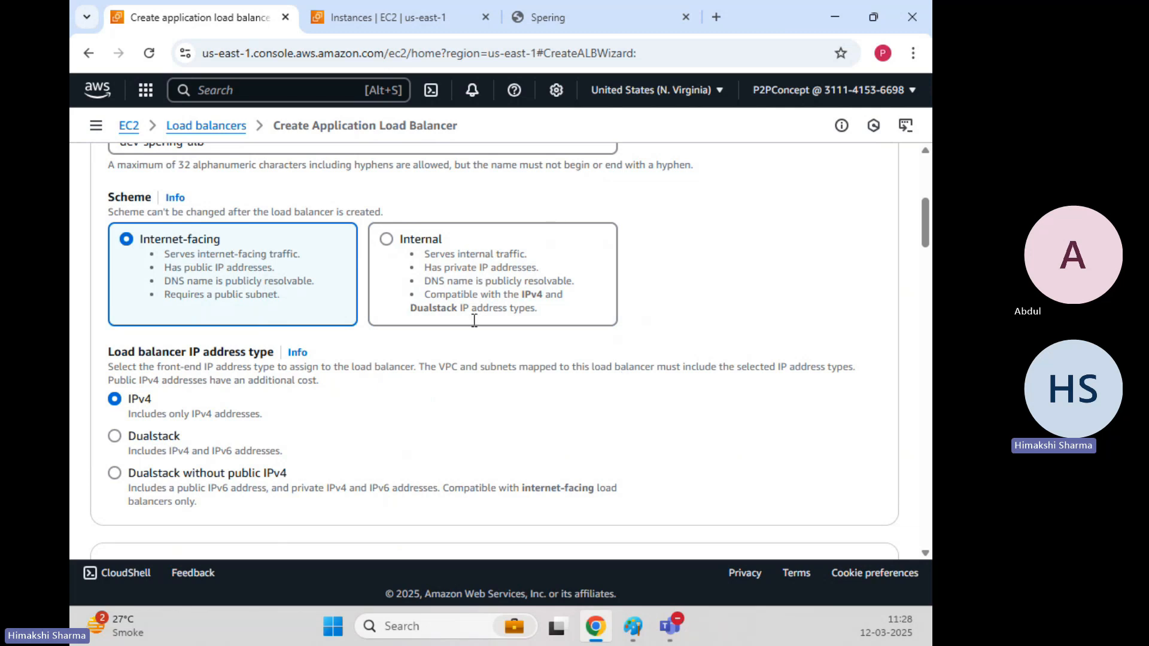
# Keep the default VPC and enable availability zones us-east-1a through us-east-1f.
pyautogui.scroll(-1, 347, 350)
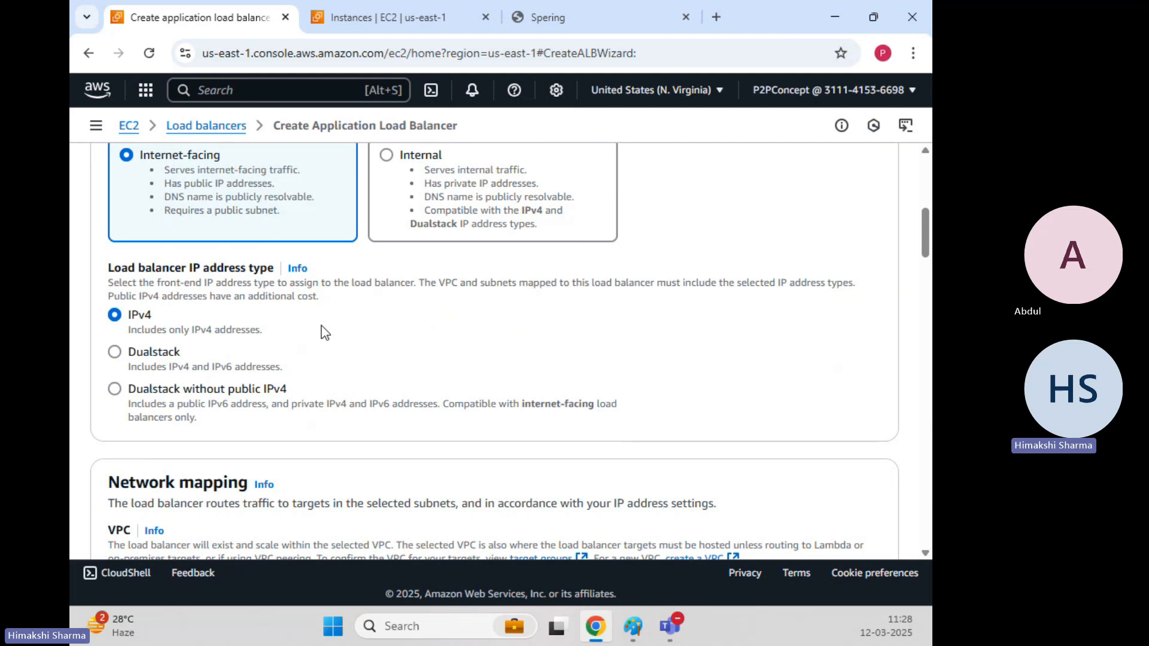
pyautogui.scroll(-1, 323, 331)
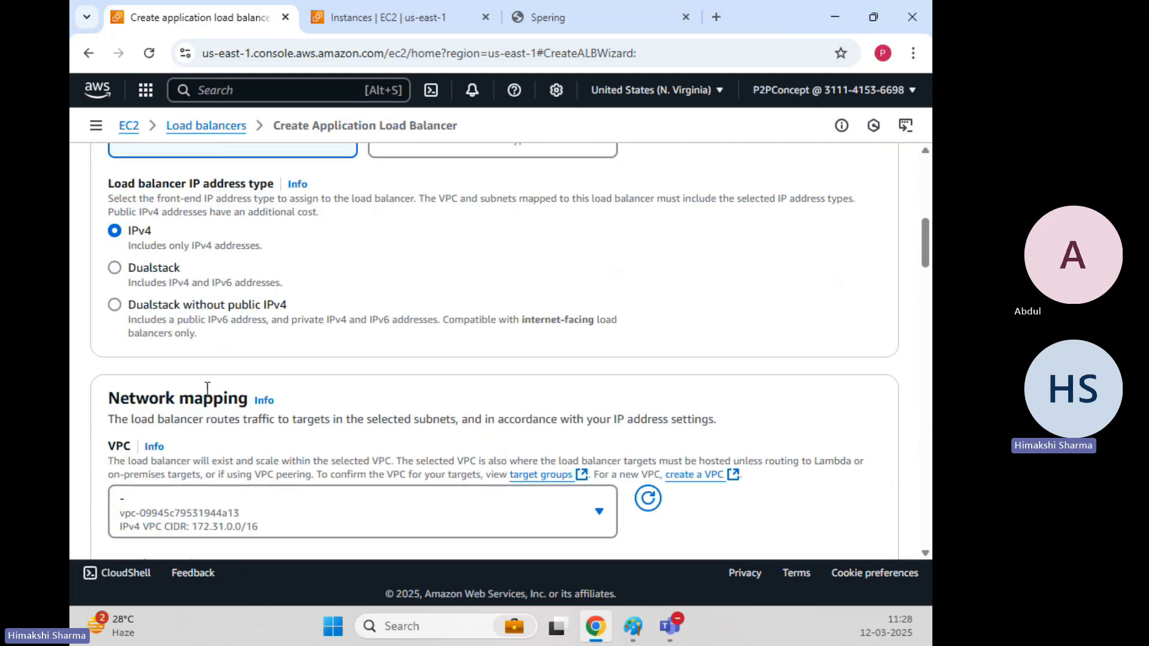
pyautogui.scroll(-2, 208, 390)
pyautogui.scroll(-2, 207, 389)
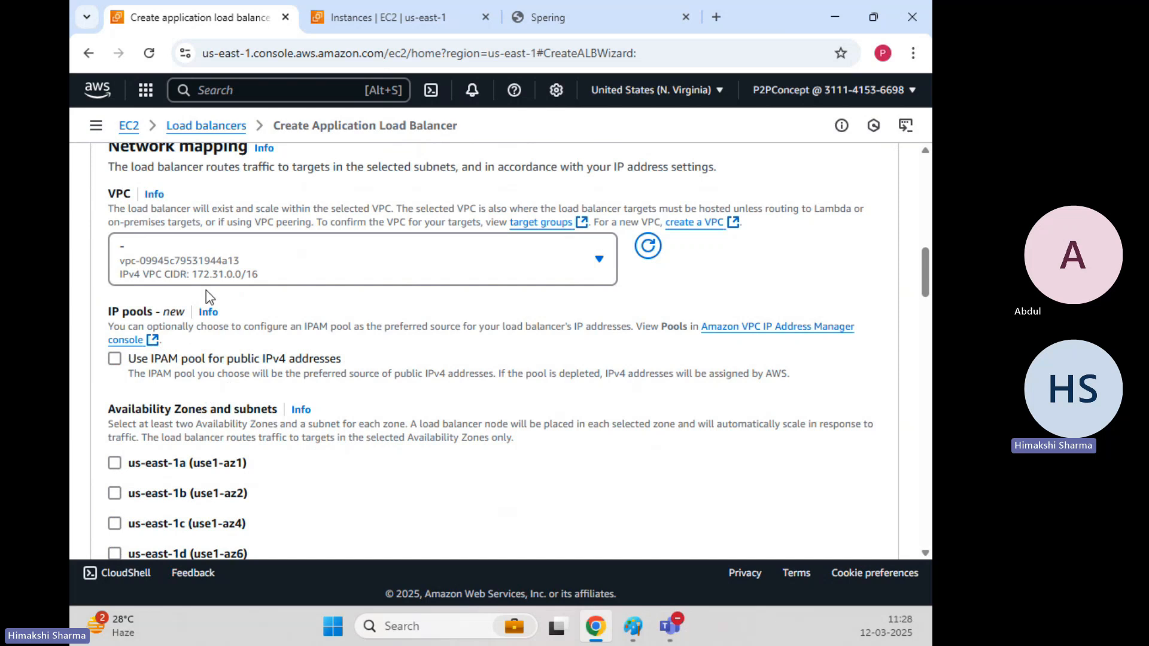
pyautogui.click(508, 258)
pyautogui.click(508, 258)
pyautogui.scroll(-1, 338, 287)
pyautogui.scroll(-2, 338, 286)
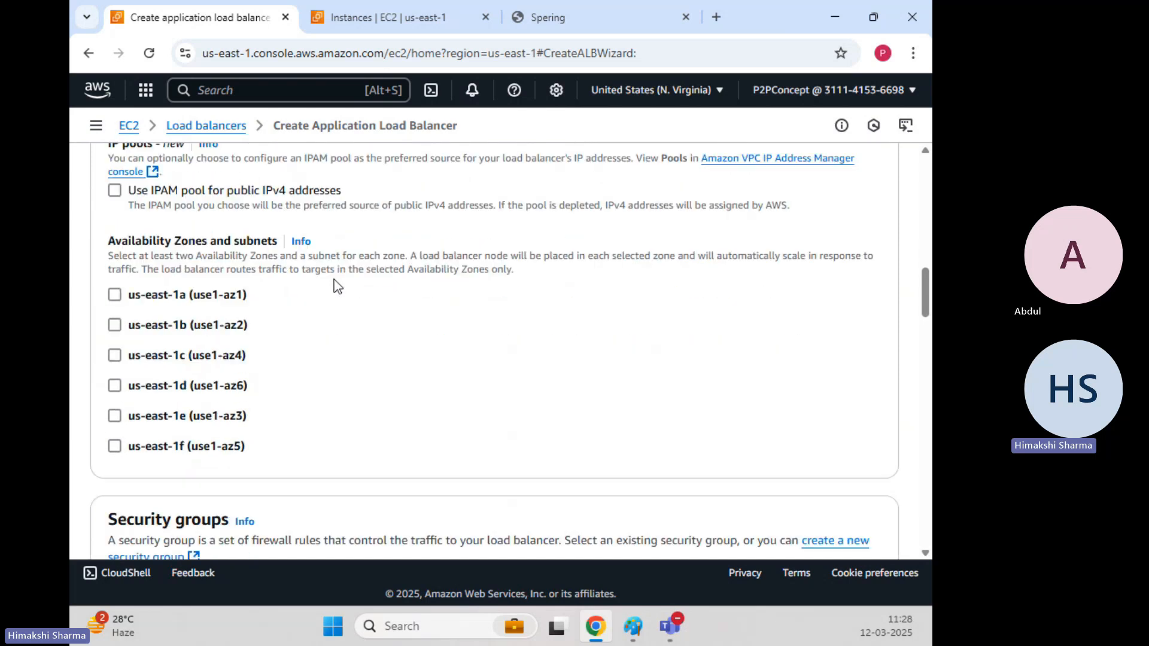
pyautogui.scroll(1, 337, 286)
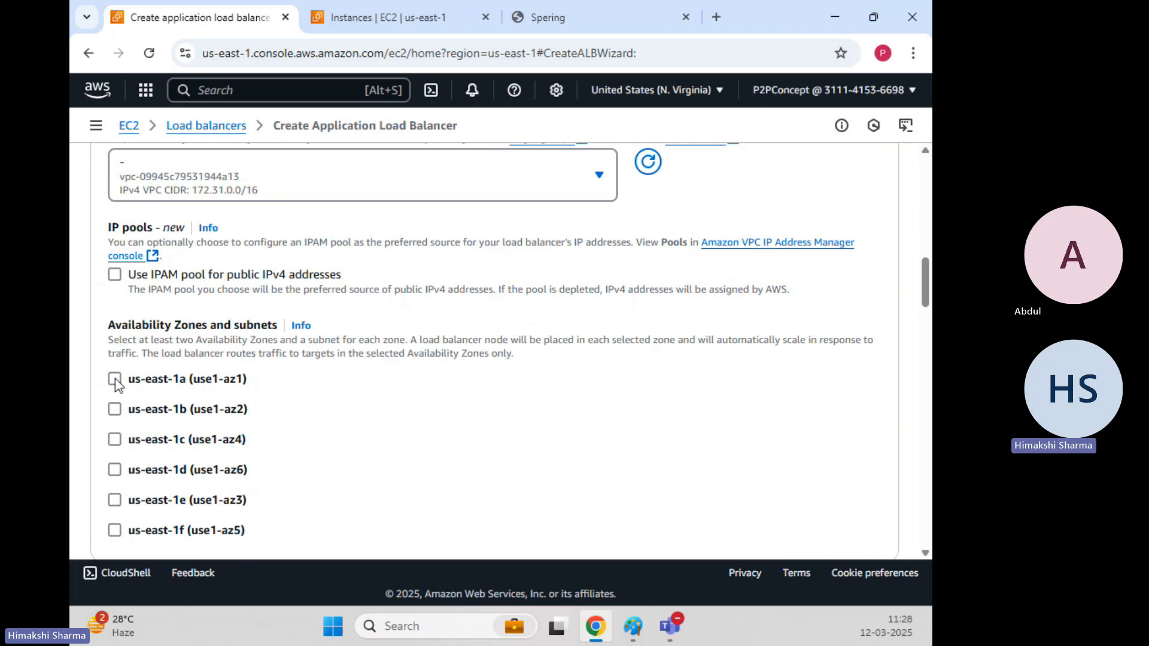
pyautogui.click(114, 379)
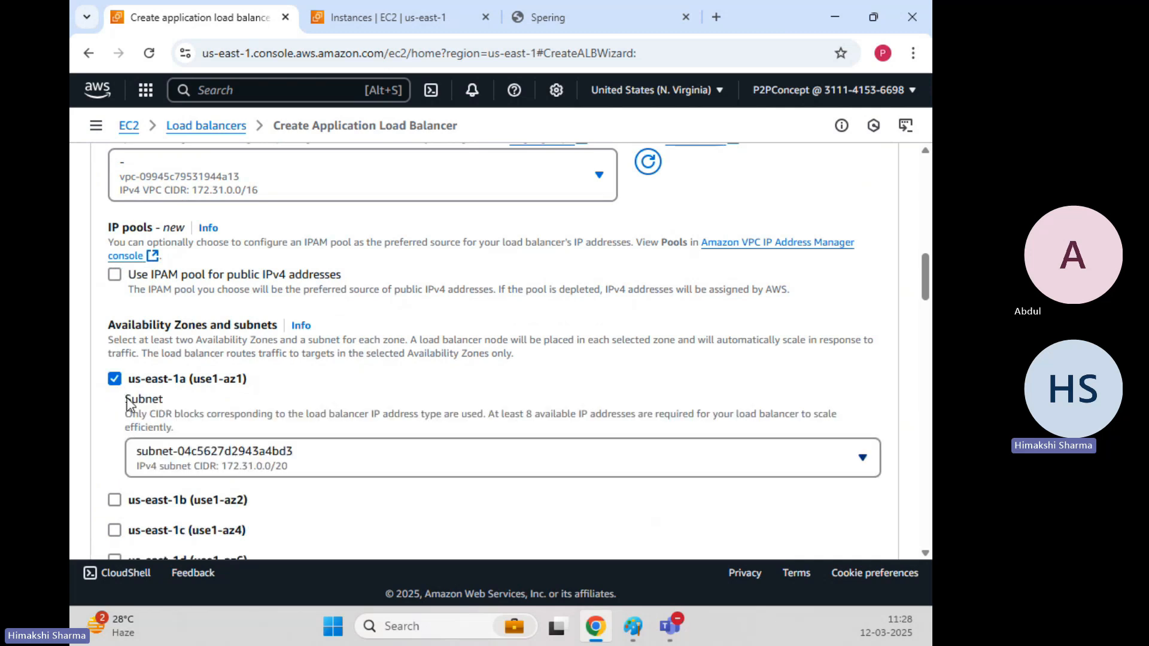
pyautogui.scroll(-2, 123, 392)
pyautogui.click(114, 332)
pyautogui.scroll(-2, 123, 413)
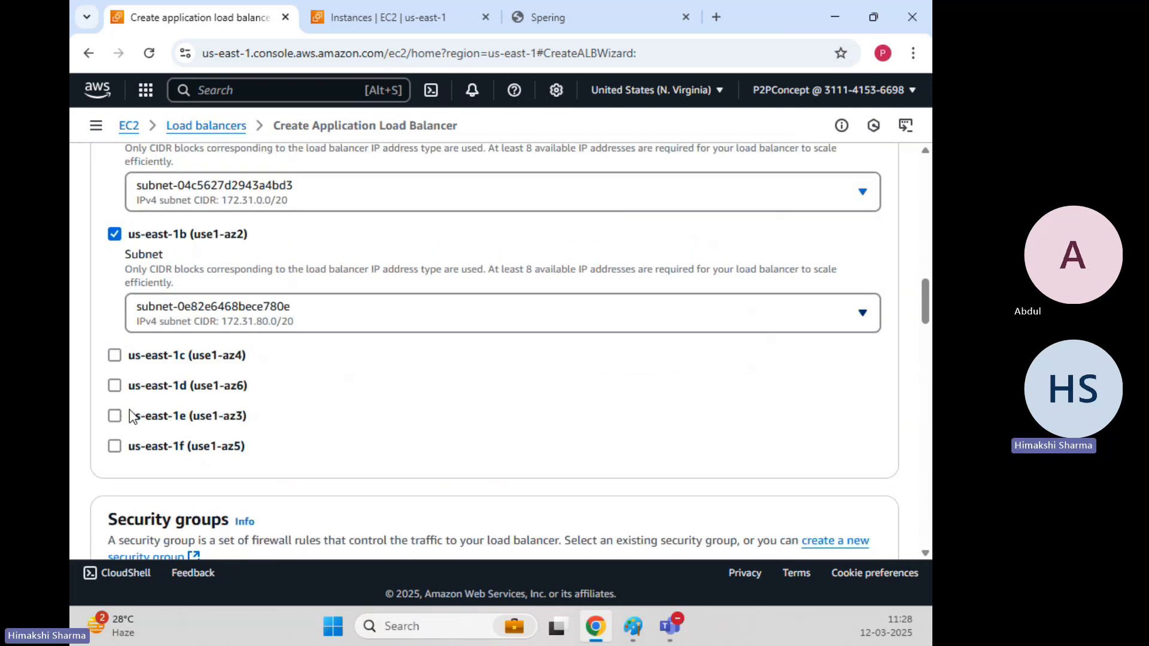
pyautogui.click(114, 286)
pyautogui.click(114, 406)
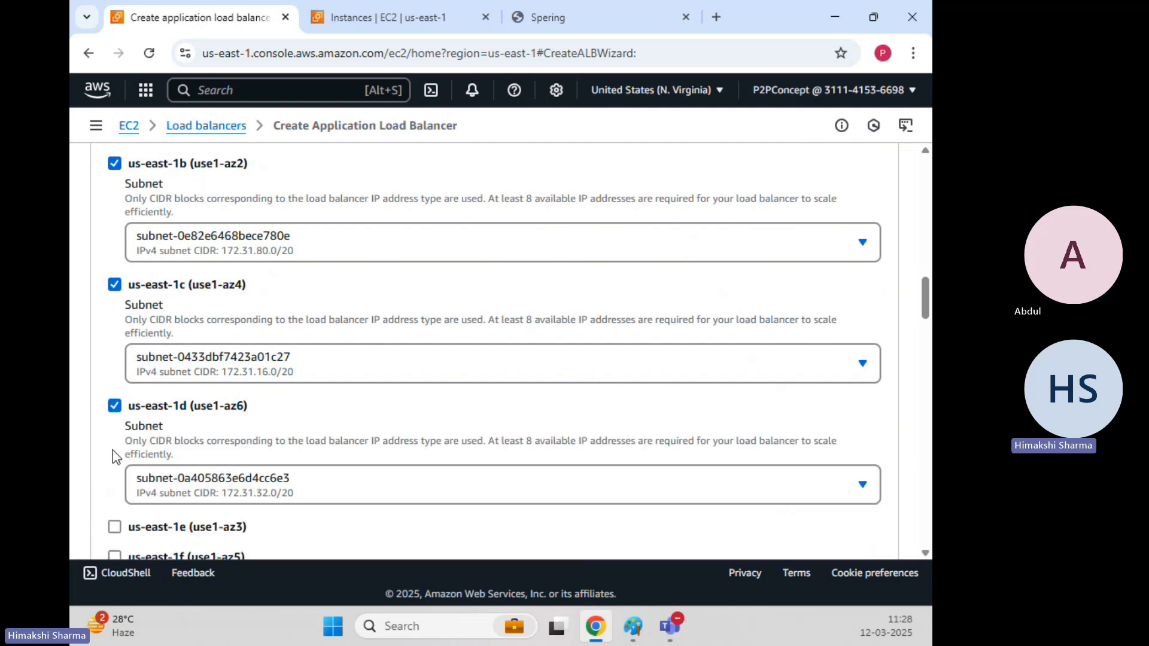
pyautogui.scroll(-2, 115, 413)
pyautogui.click(114, 359)
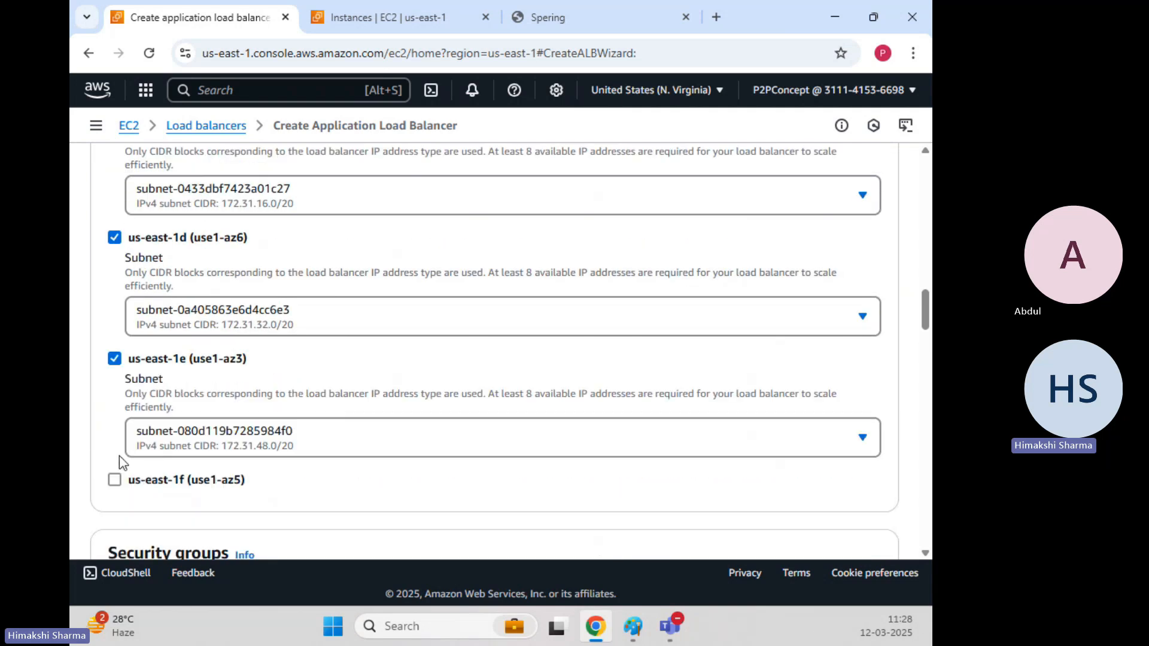
pyautogui.click(115, 480)
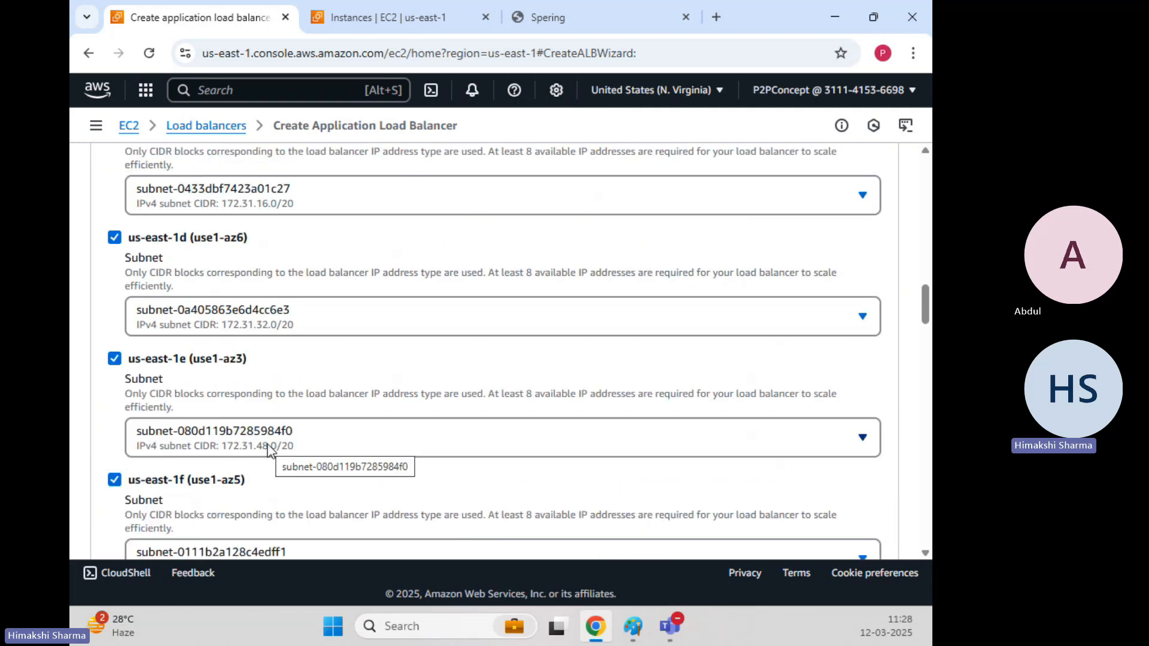
pyautogui.scroll(7, 267, 450)
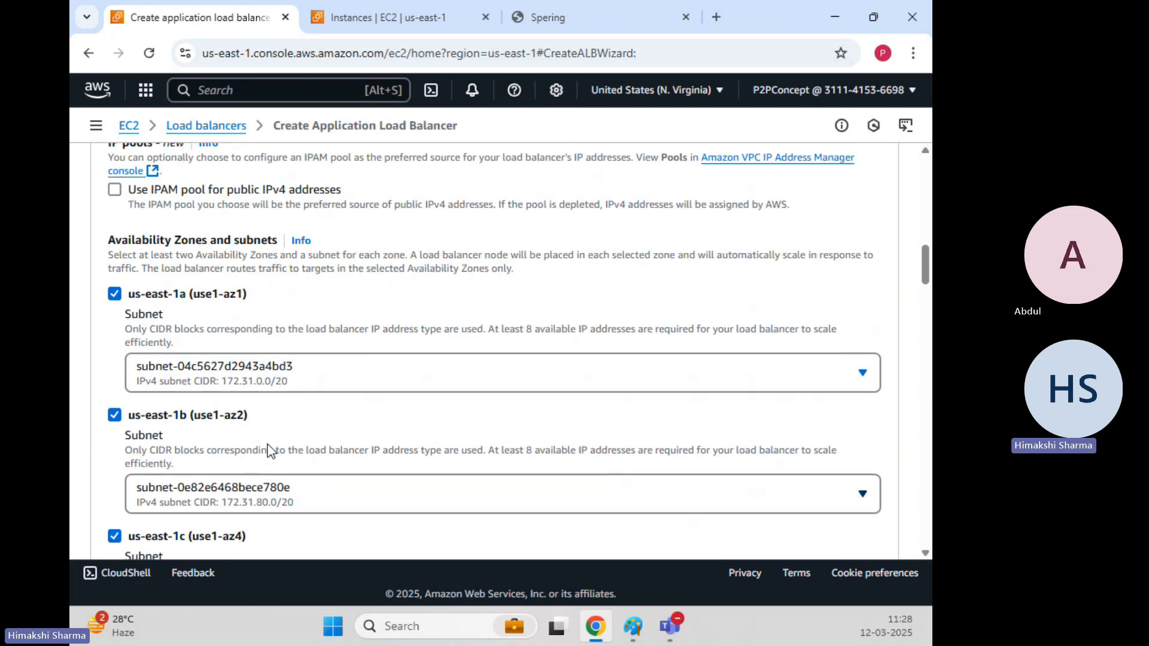
pyautogui.scroll(-12, 268, 450)
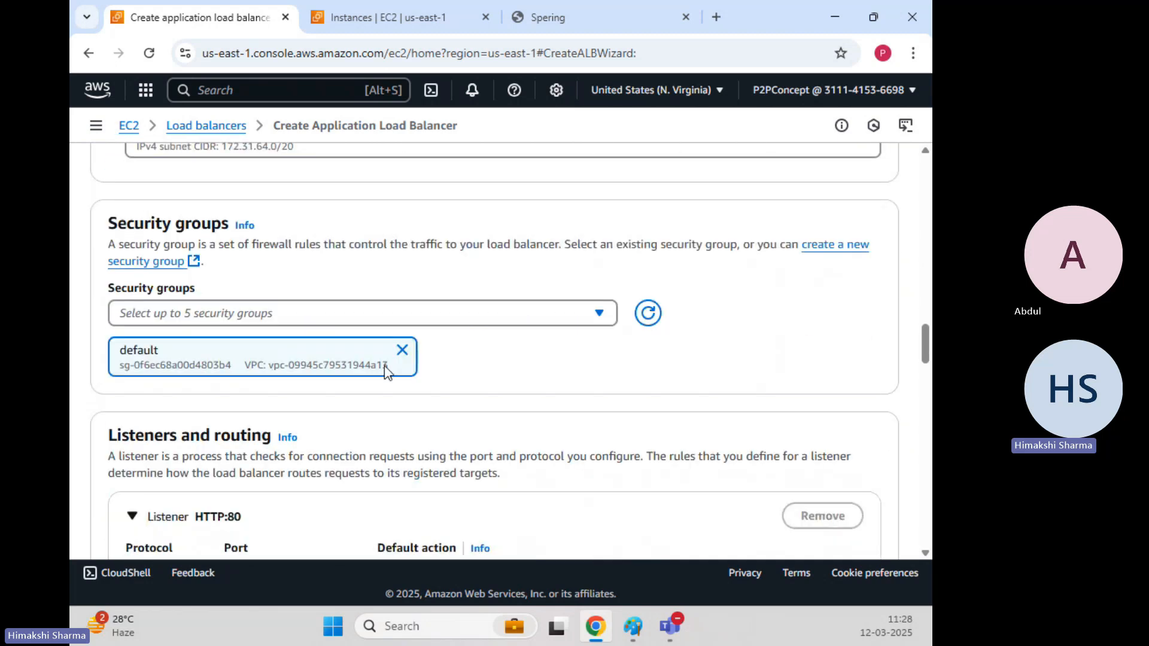
# Replace the default security group with LoadBalancer-SecurityGroup.
pyautogui.click(402, 350)
pyautogui.click(585, 323)
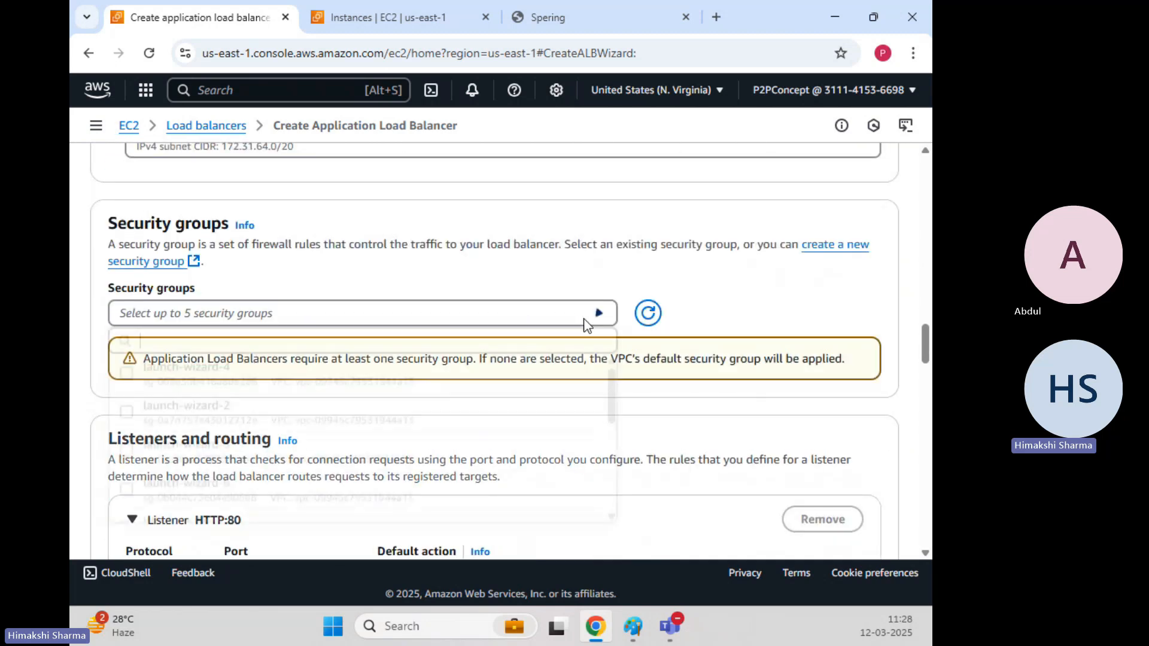
pyautogui.scroll(-5, 515, 380)
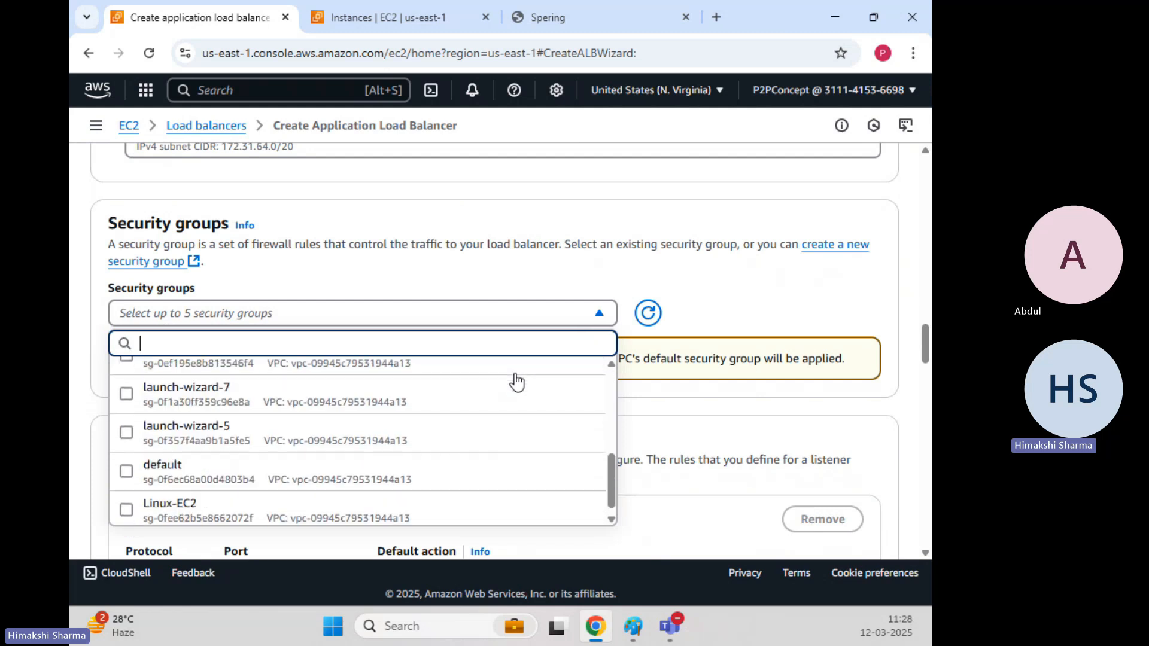
pyautogui.scroll(2, 368, 442)
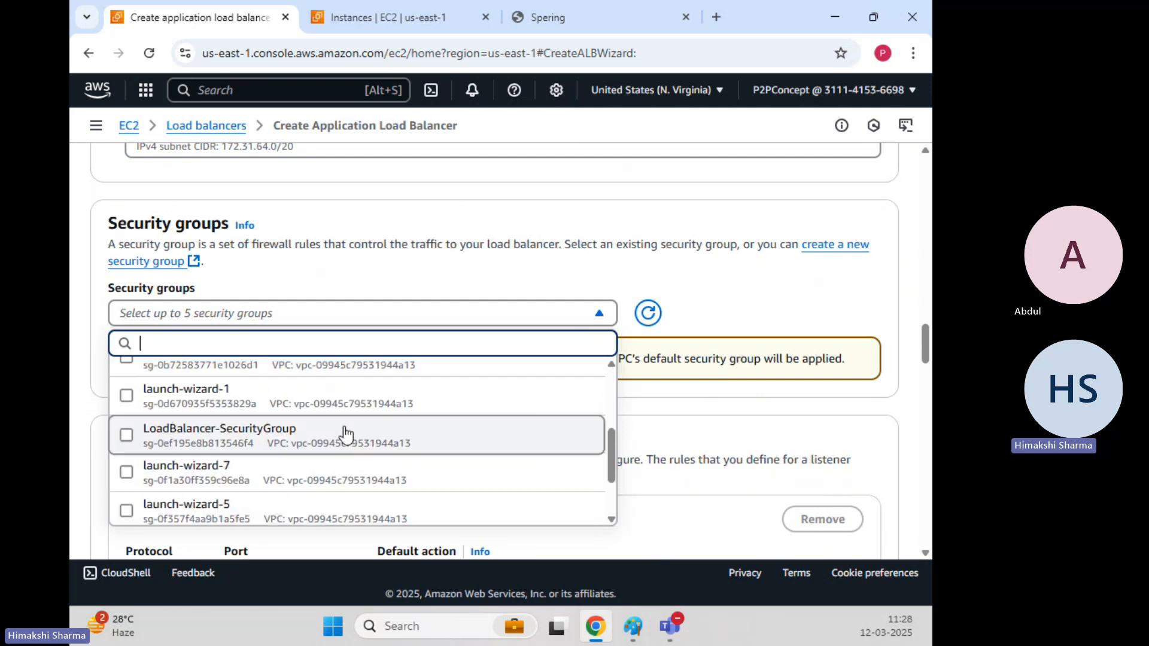
pyautogui.click(127, 436)
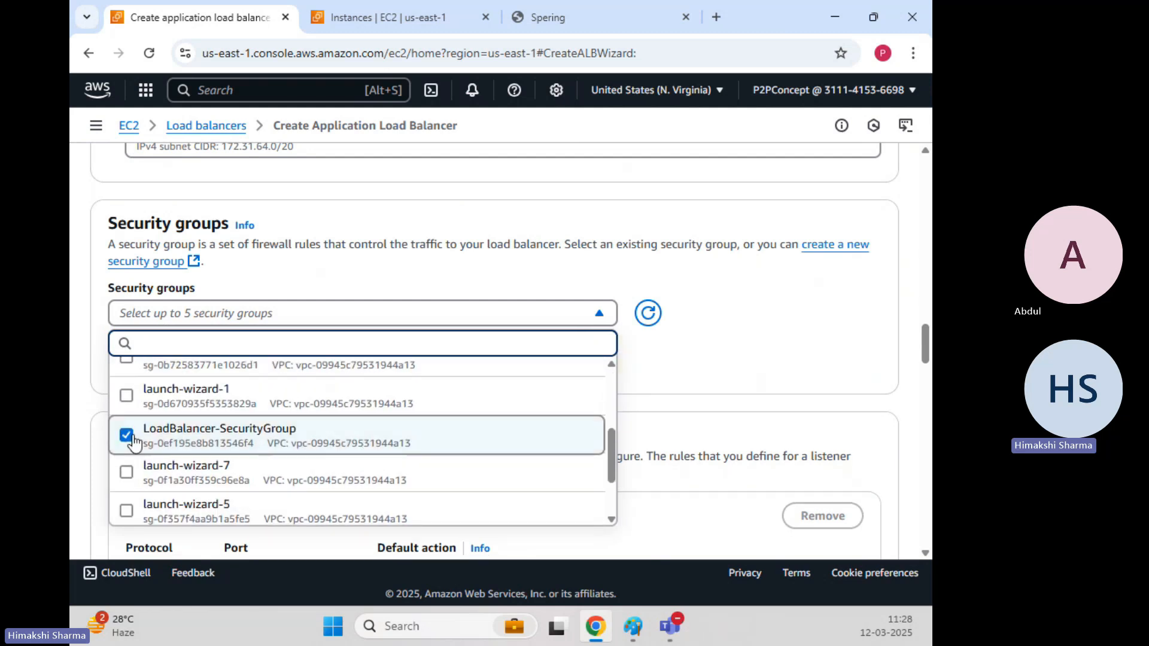
pyautogui.click(853, 304)
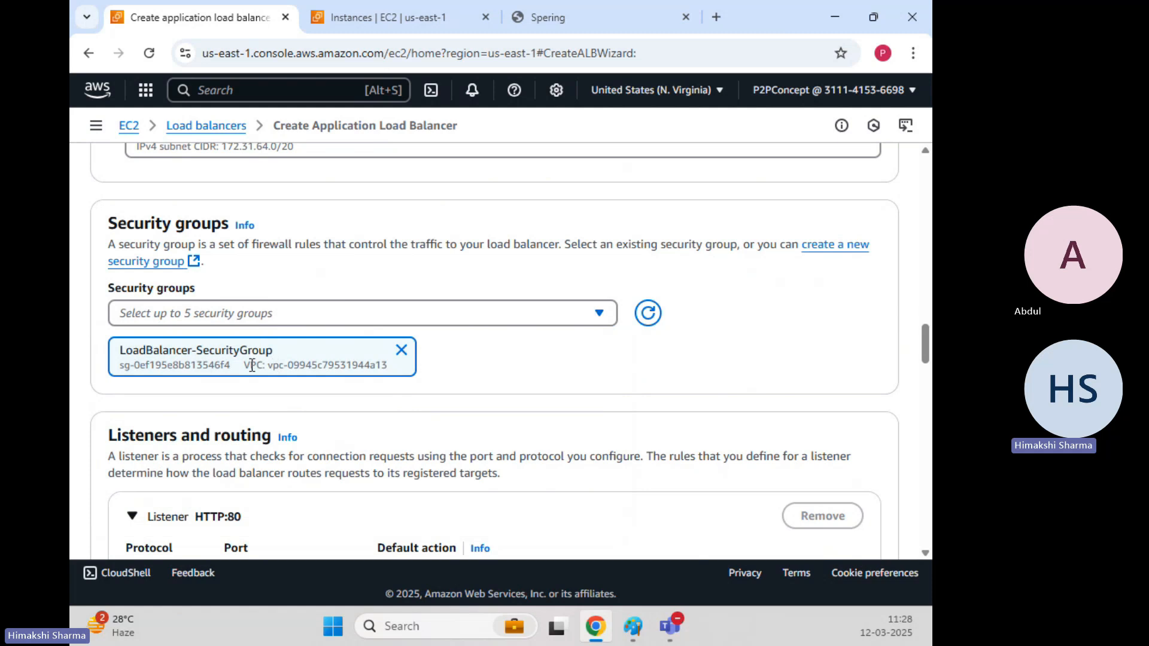
# Copy LoadBalancer-SecurityGroup's sg ID to the clipboard.
pyautogui.moveTo(229, 365); pyautogui.dragTo(114, 365)
pyautogui.hotkey('ctrl', 'c')
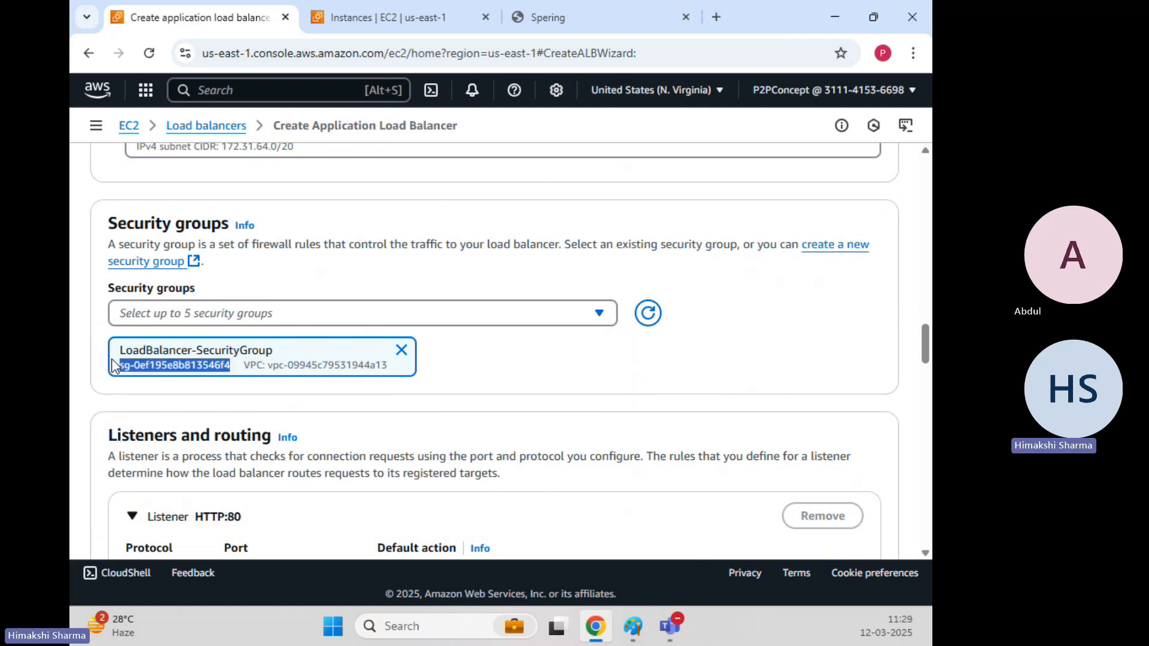
pyautogui.rightClick(147, 363)
pyautogui.click(228, 382)
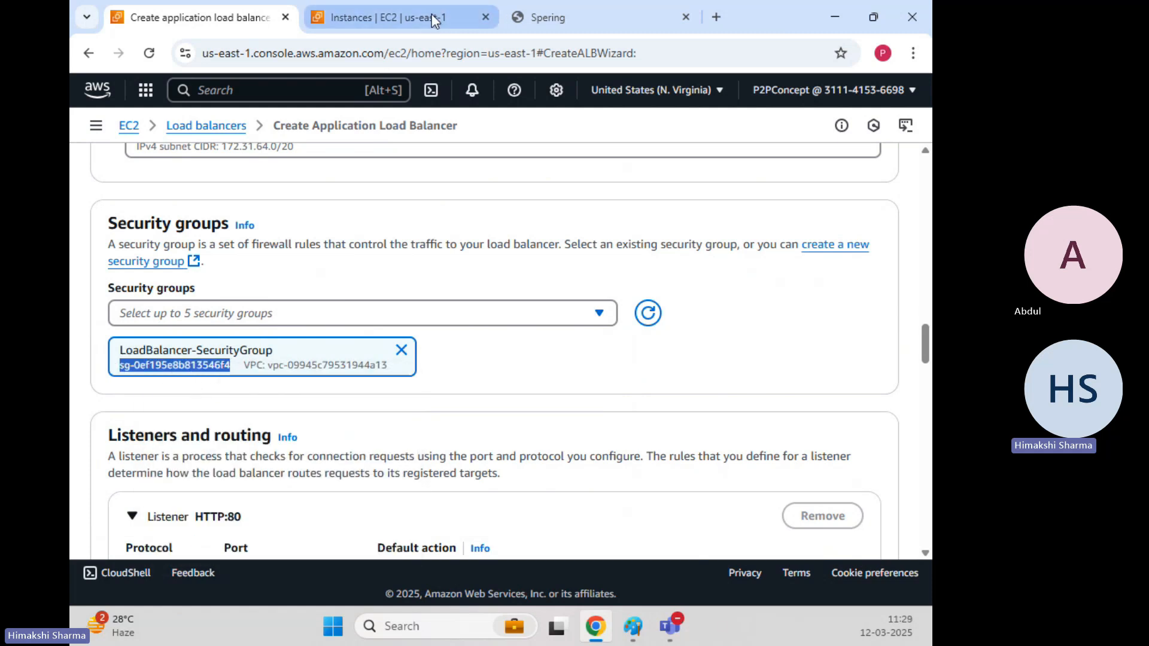
pyautogui.click(436, 20)
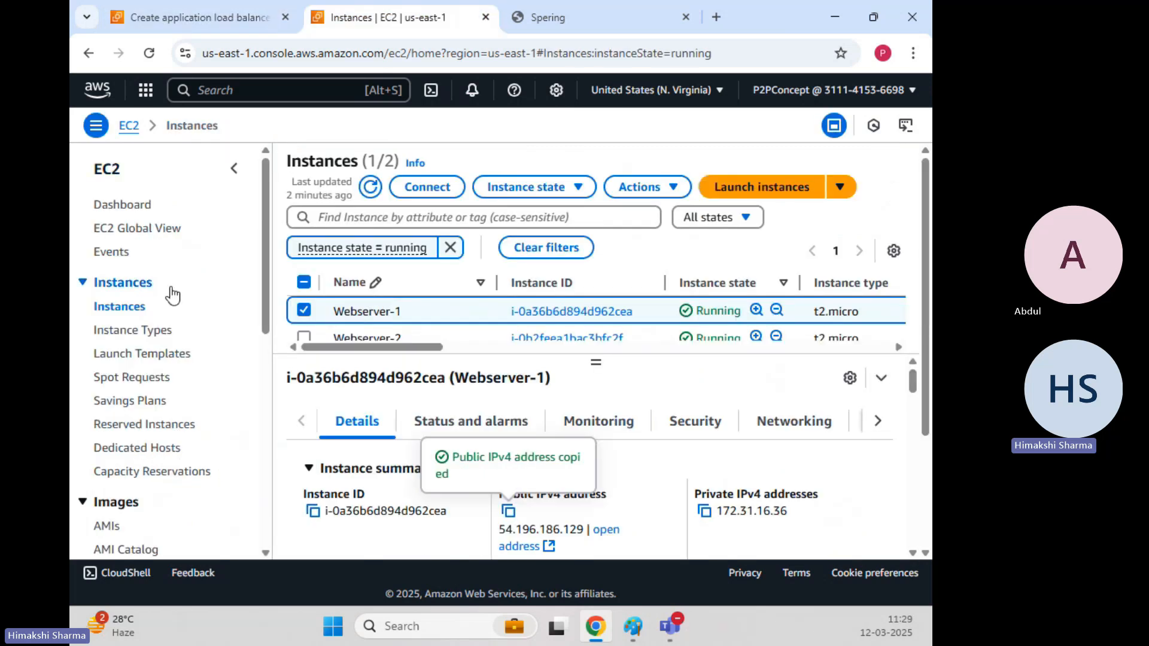
# Filter Security Groups by the copied ID sg-0ef195e8b813546f4 and select LoadBalancer-SecurityGroup.
pyautogui.scroll(-1, 172, 310)
pyautogui.scroll(-3, 168, 323)
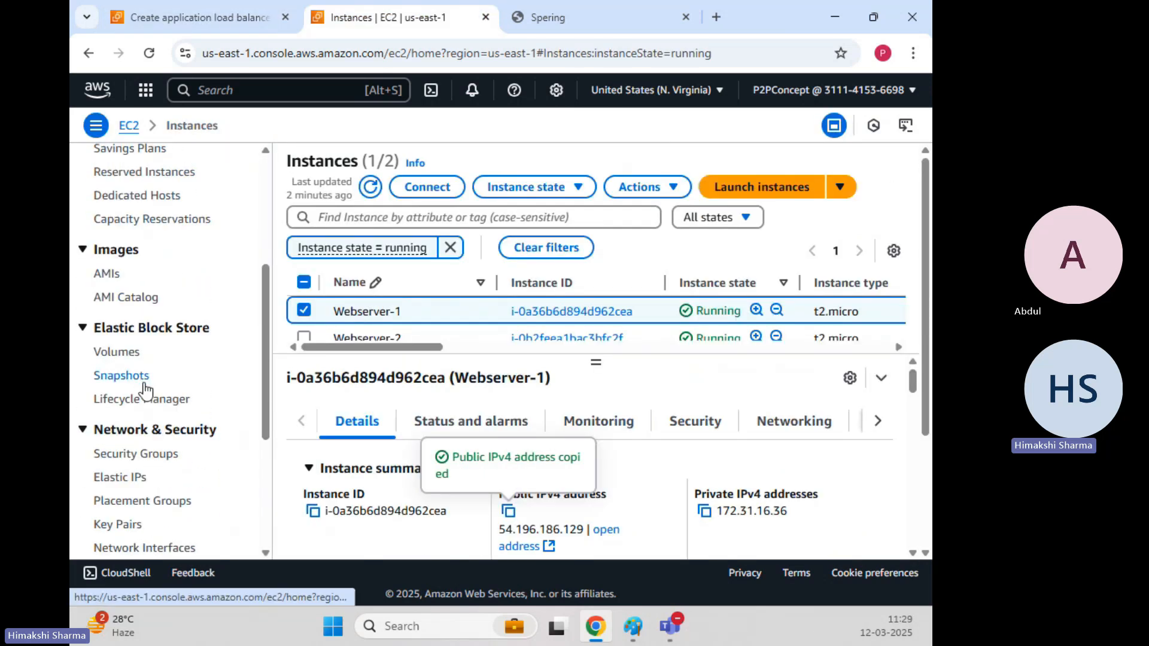
pyautogui.click(158, 453)
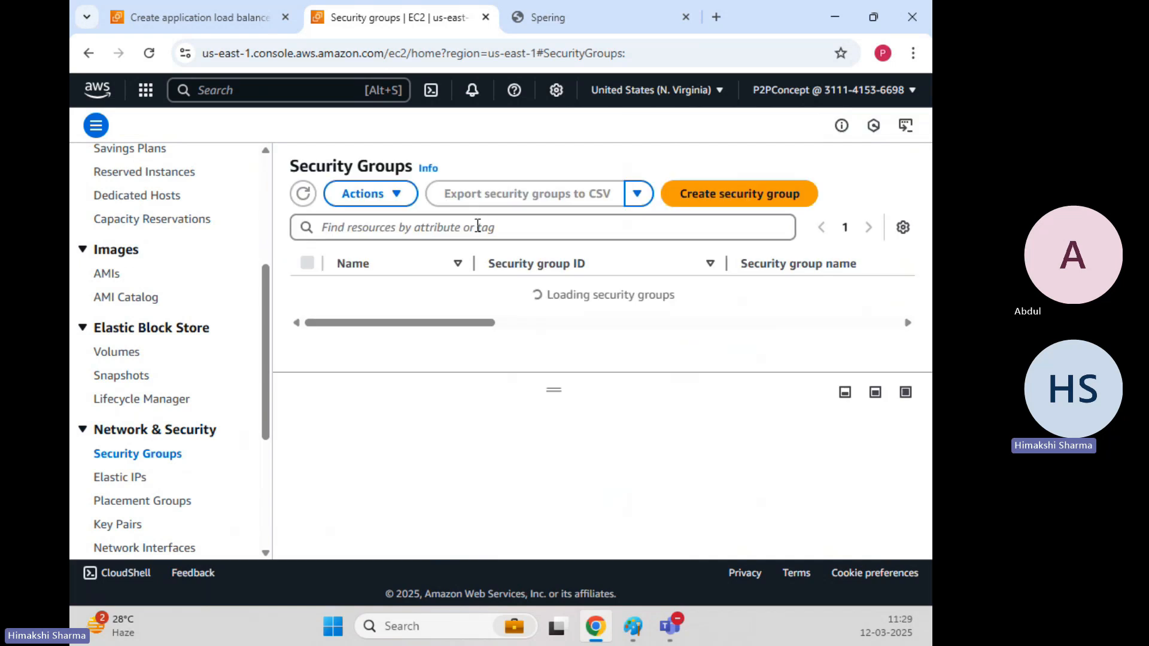
pyautogui.click(478, 226)
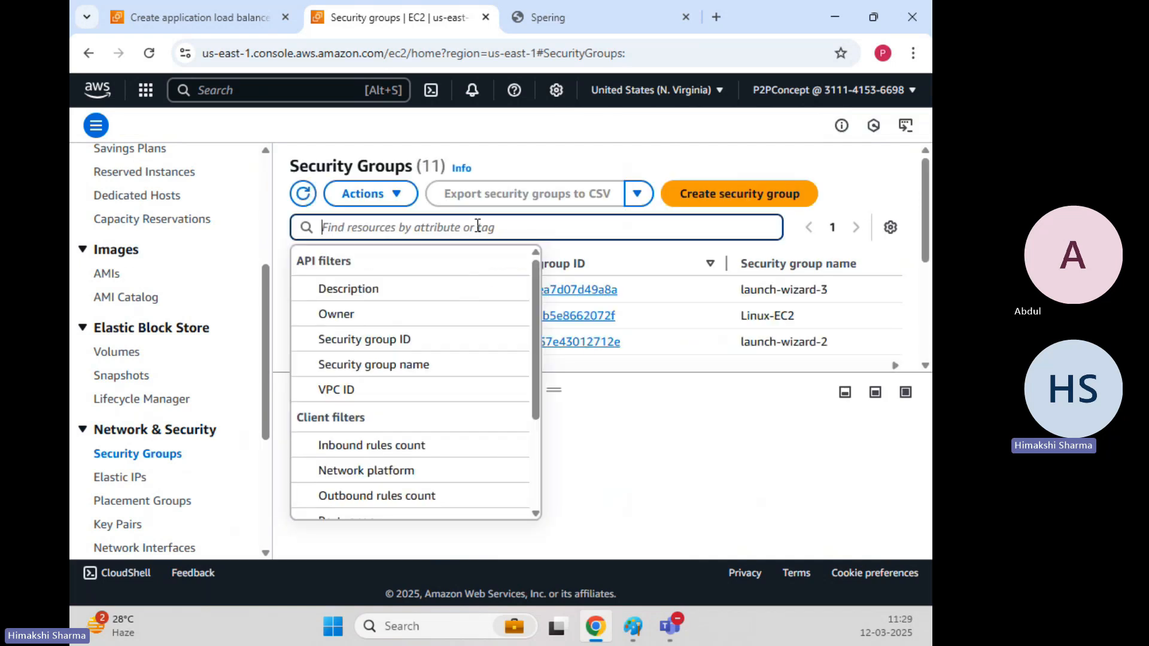
pyautogui.hotkey('ctrl', 'v')
pyautogui.press('Return')
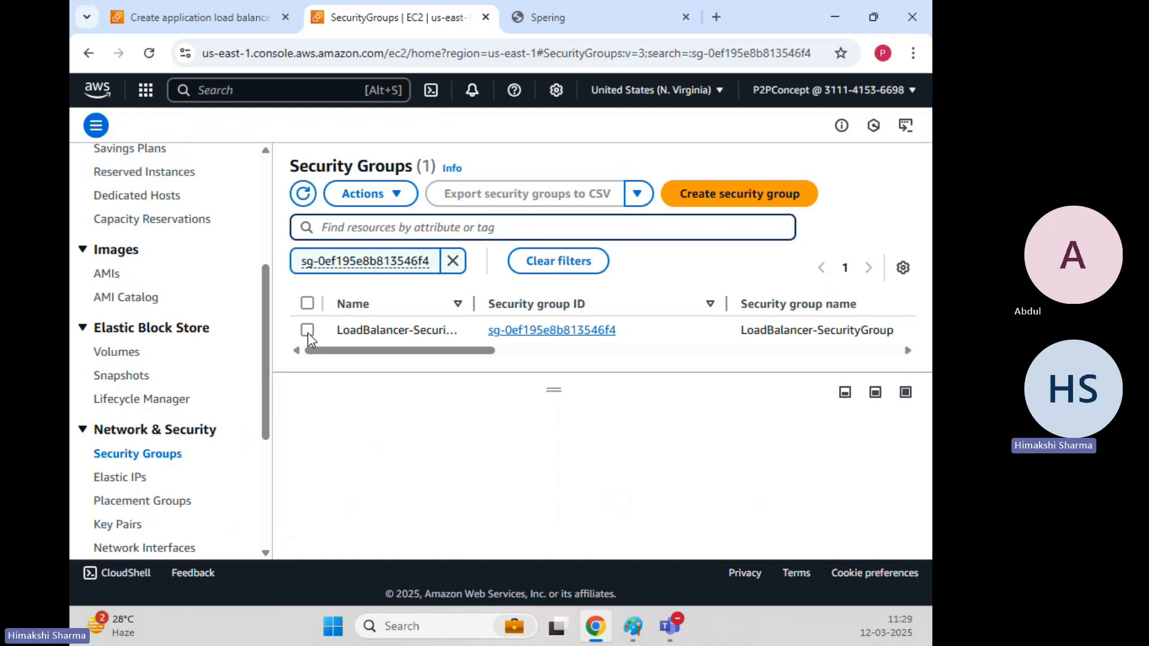
pyautogui.click(308, 331)
# Verify its inbound rule allows HTTP port 80 from 0.0.0.0/0, then return to the load balancer form.
pyautogui.click(487, 473)
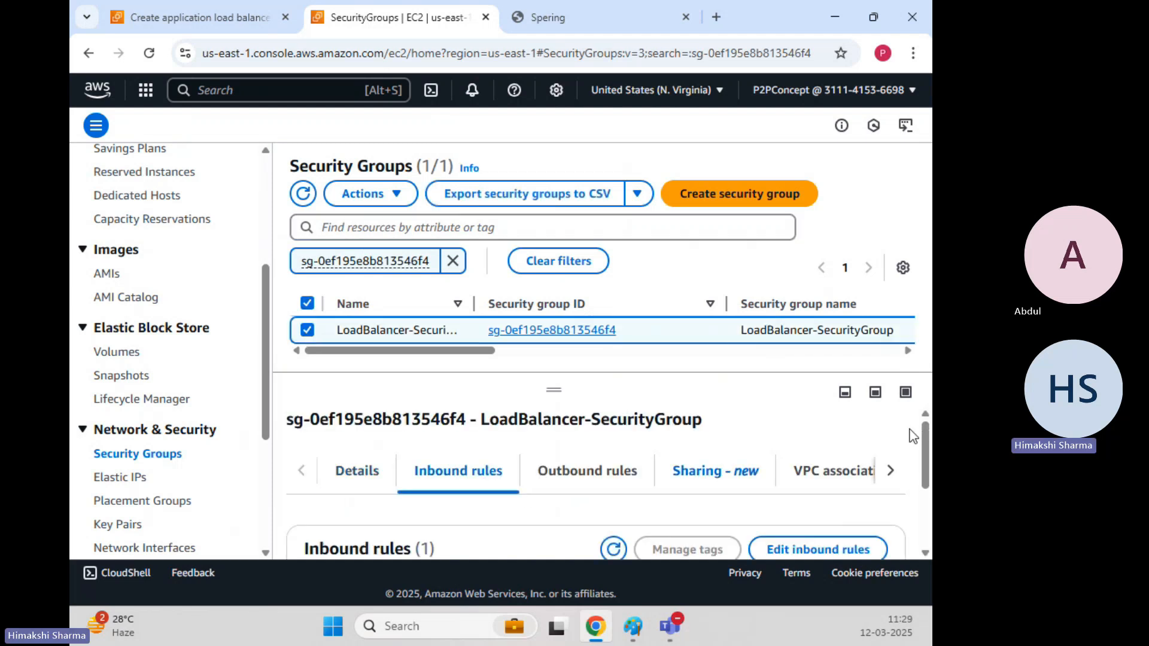
pyautogui.moveTo(926, 437); pyautogui.dragTo(926, 495)
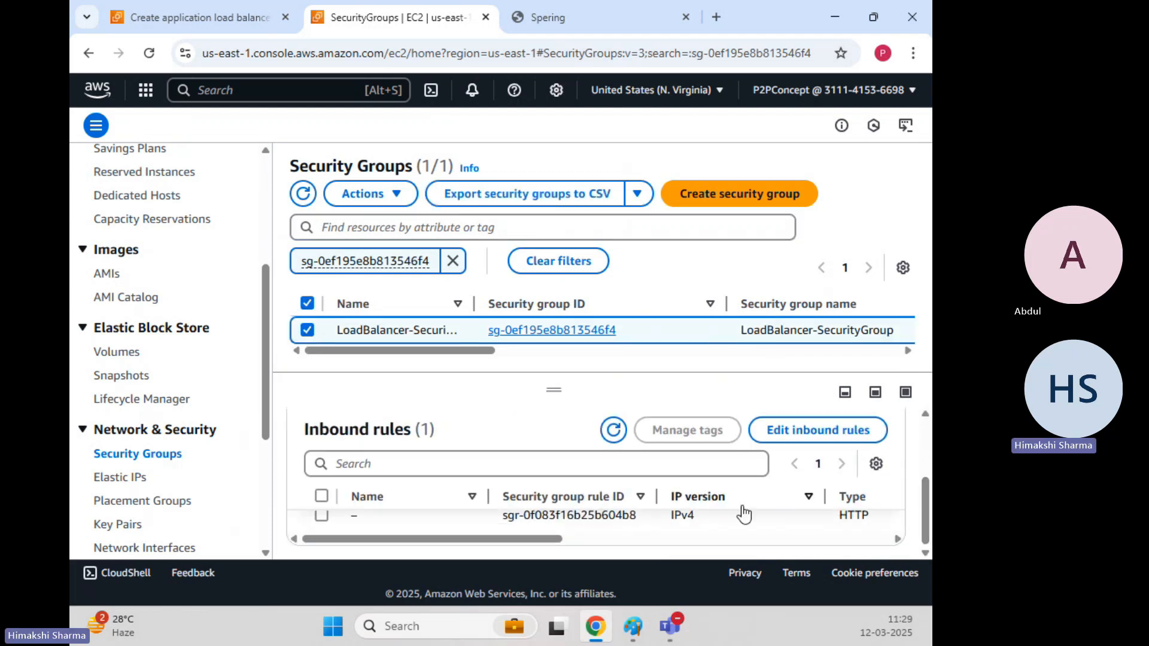
pyautogui.moveTo(546, 546); pyautogui.dragTo(788, 544)
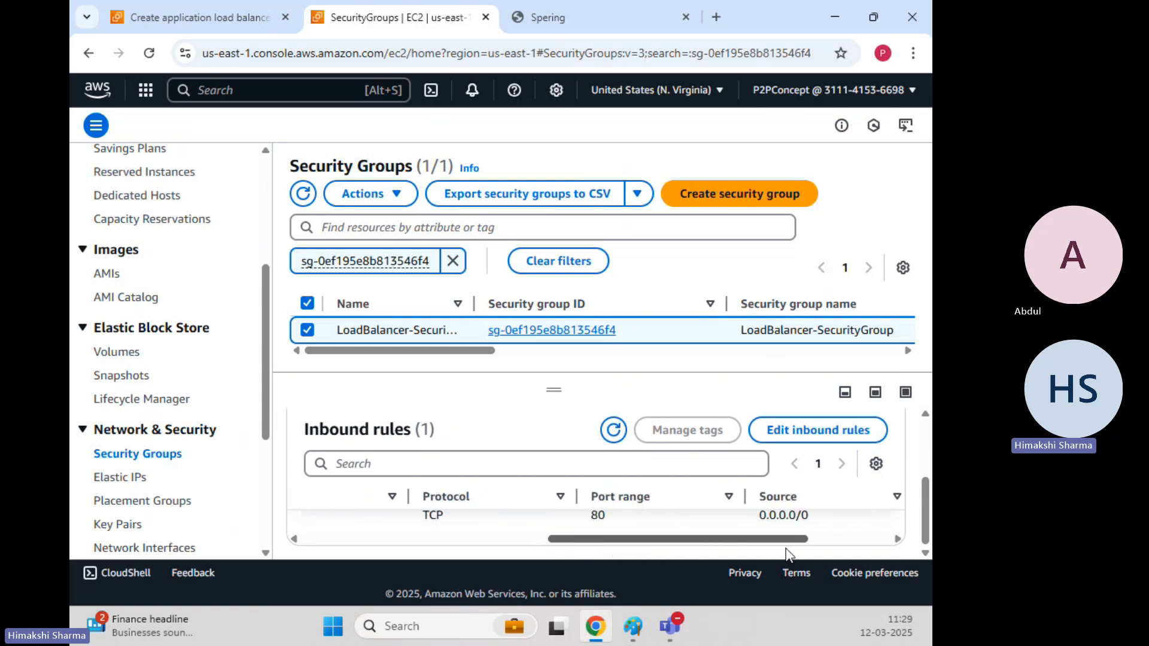
pyautogui.click(600, 517)
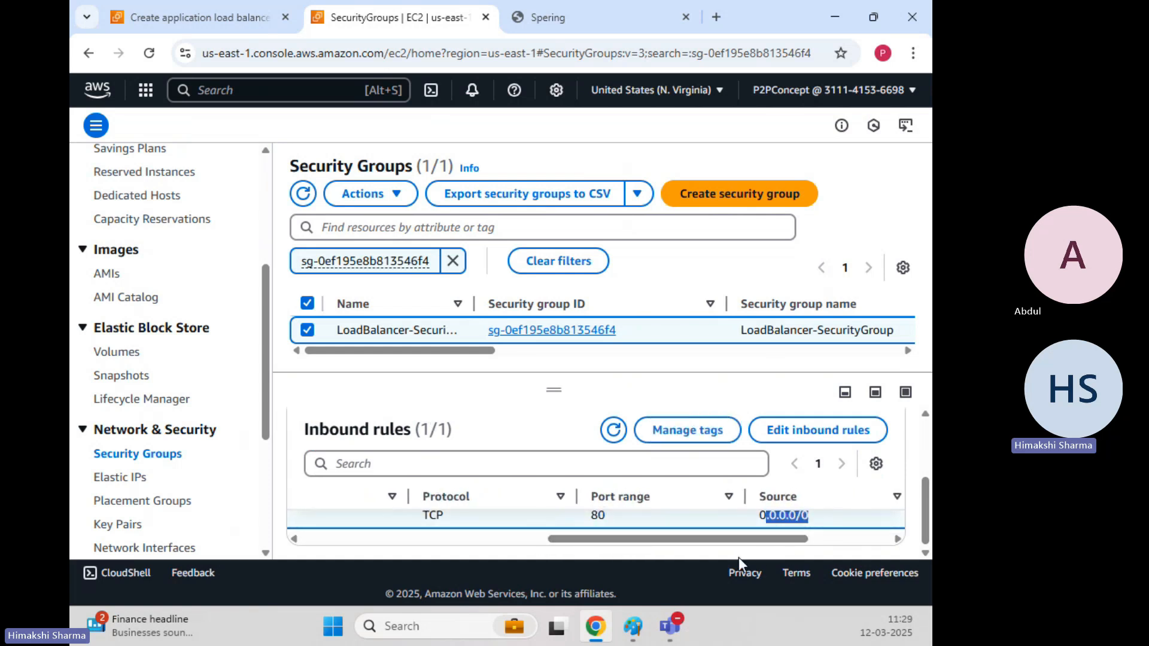
pyautogui.moveTo(596, 546); pyautogui.dragTo(371, 524)
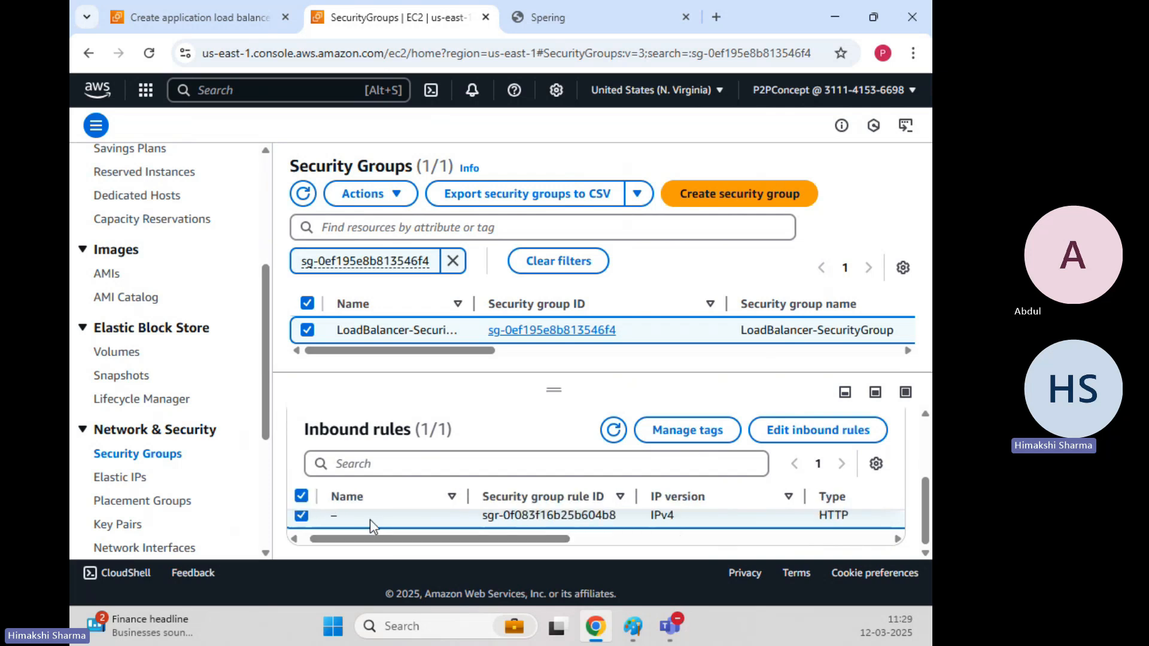
pyautogui.click(206, 15)
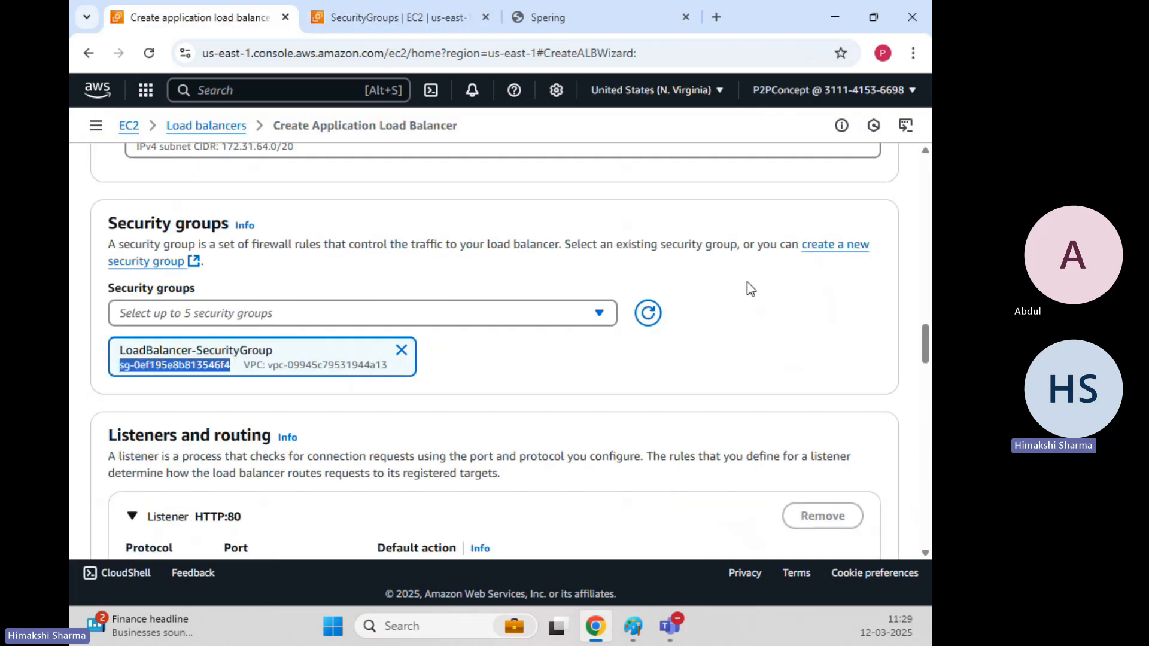
# Confirm the HTTP listener has no target group available and start a new target group in a new tab.
pyautogui.click(689, 402)
pyautogui.scroll(-3, 560, 364)
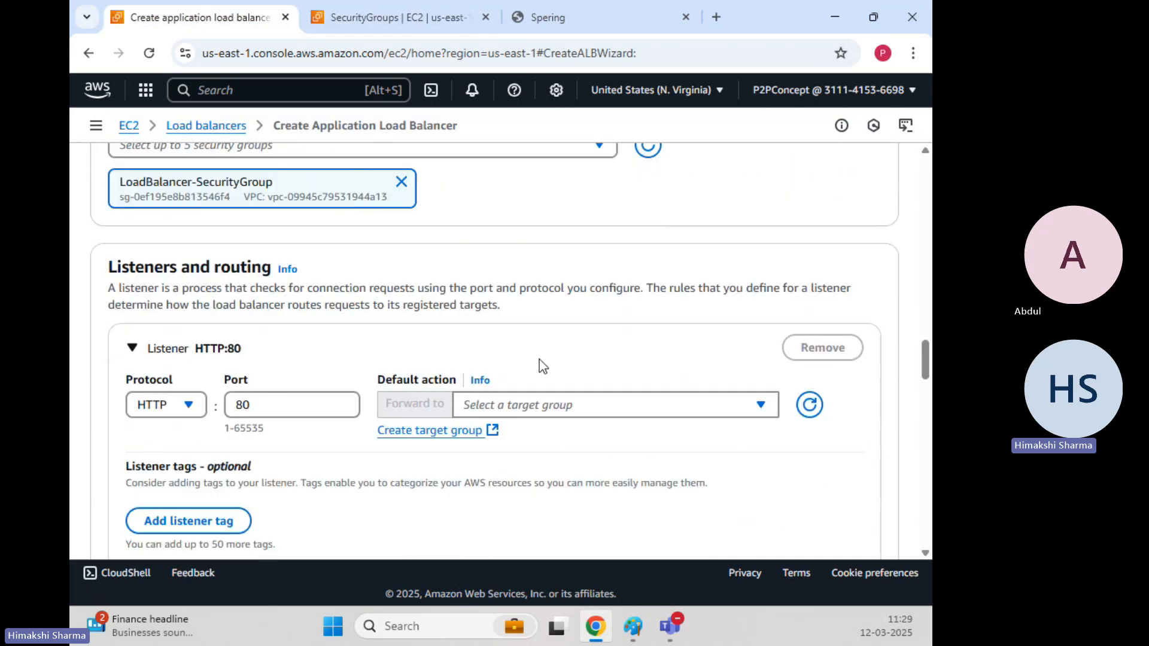
pyautogui.moveTo(116, 274); pyautogui.dragTo(264, 274)
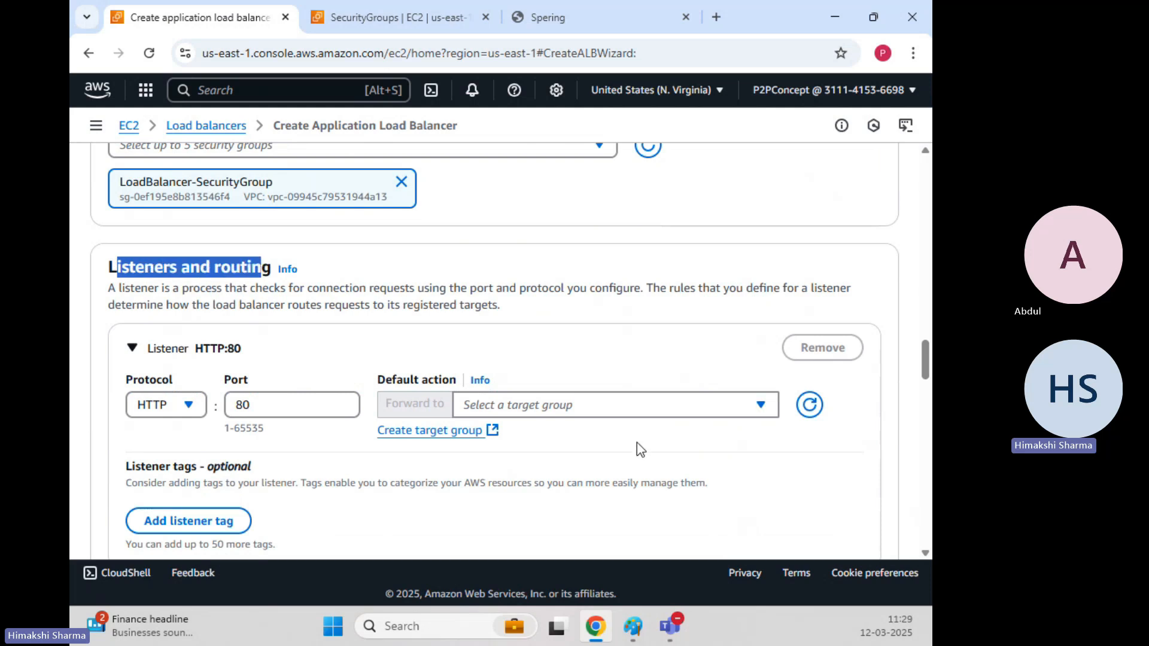
pyautogui.click(653, 406)
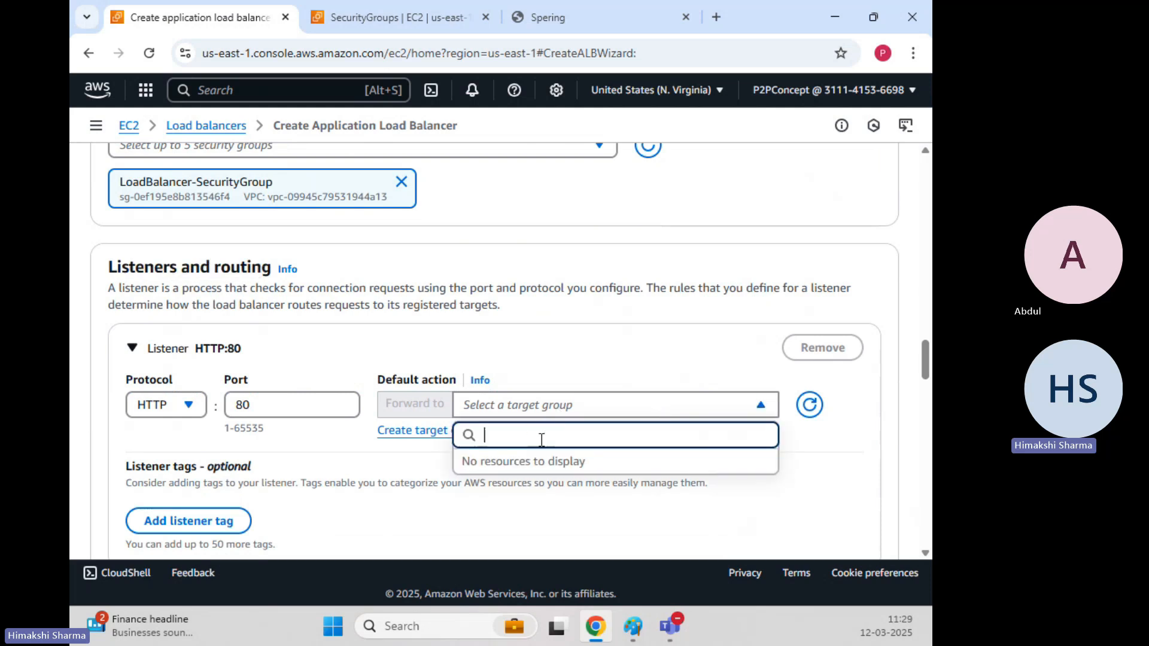
pyautogui.click(523, 337)
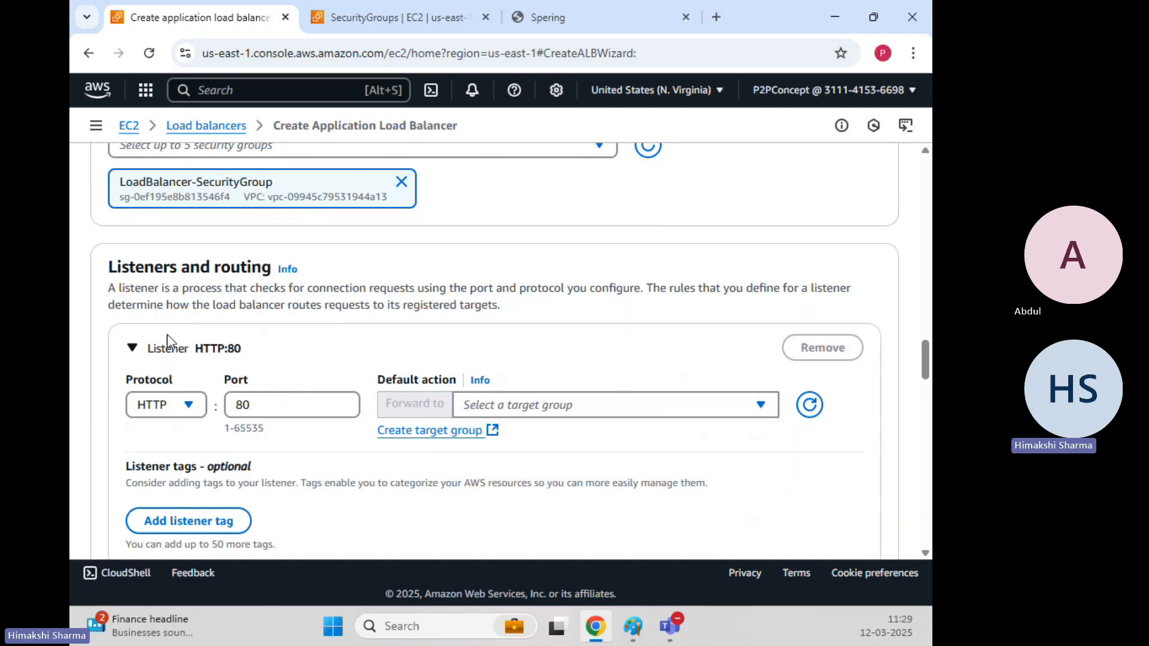
pyautogui.click(169, 406)
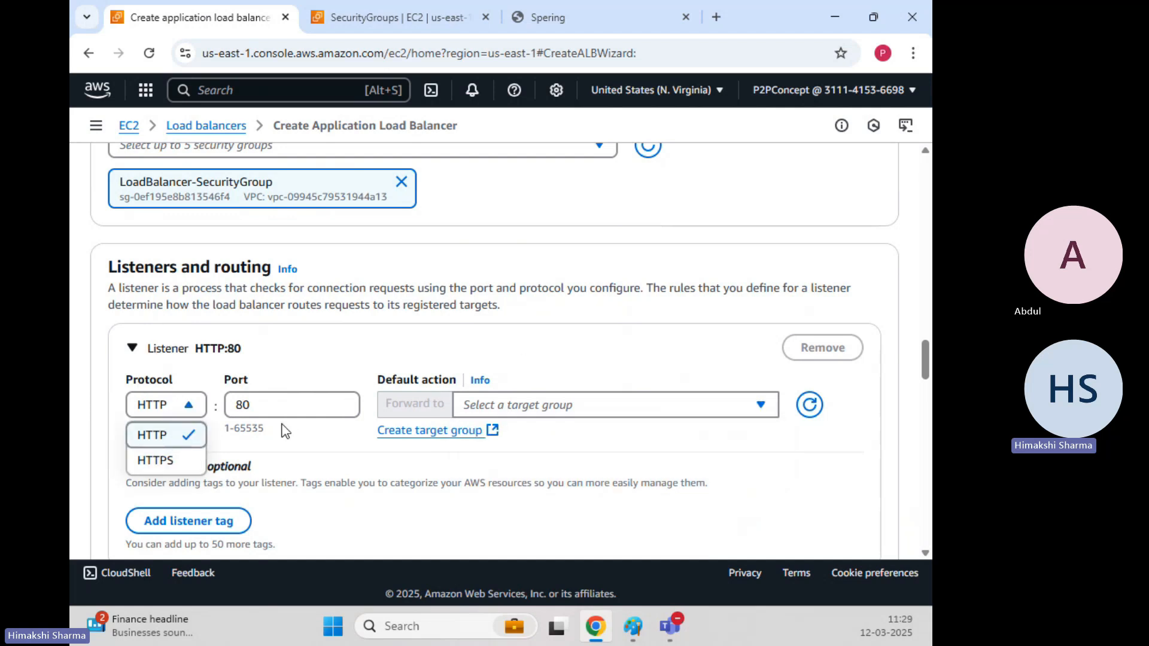
pyautogui.click(367, 346)
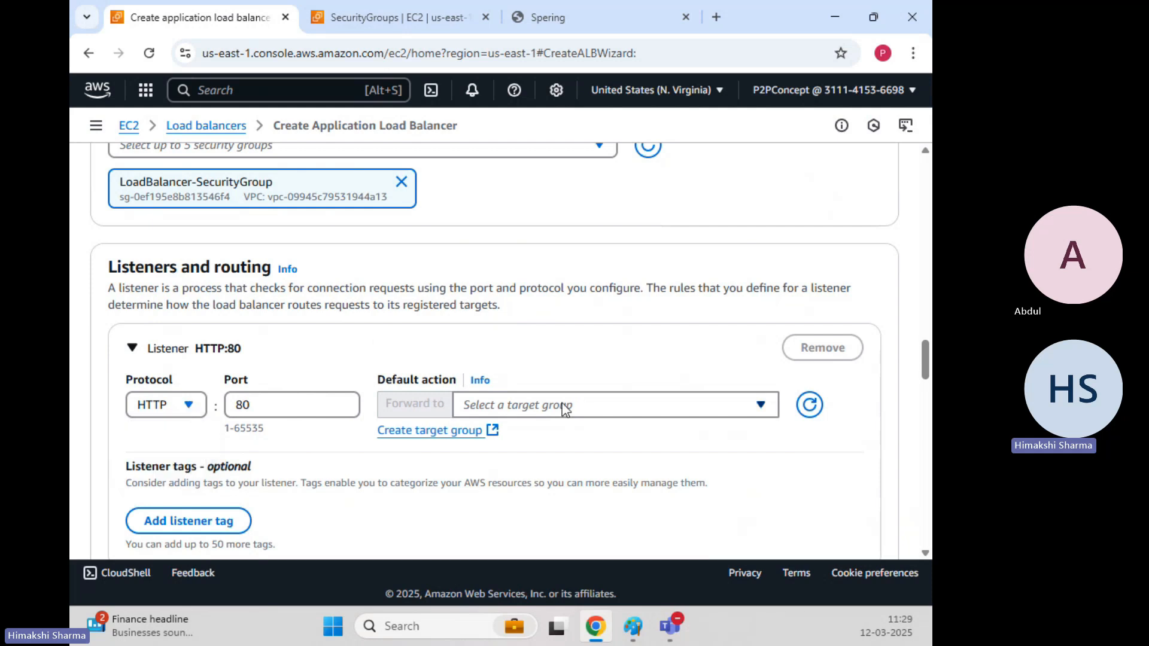
pyautogui.click(565, 408)
pyautogui.click(645, 413)
pyautogui.keyDown('ctrl'); pyautogui.click(428, 442); pyautogui.keyUp('ctrl')
pyautogui.click(361, 8)
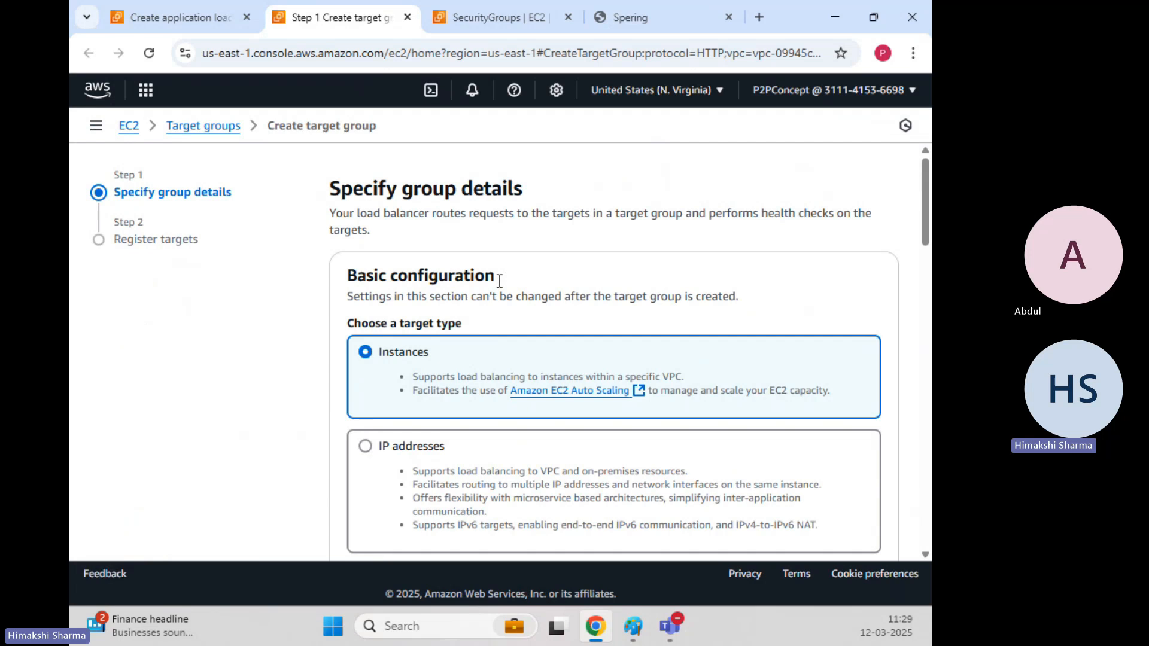
# Keep Instances as the target type with protocol HTTP on port 80.
pyautogui.scroll(-3, 499, 281)
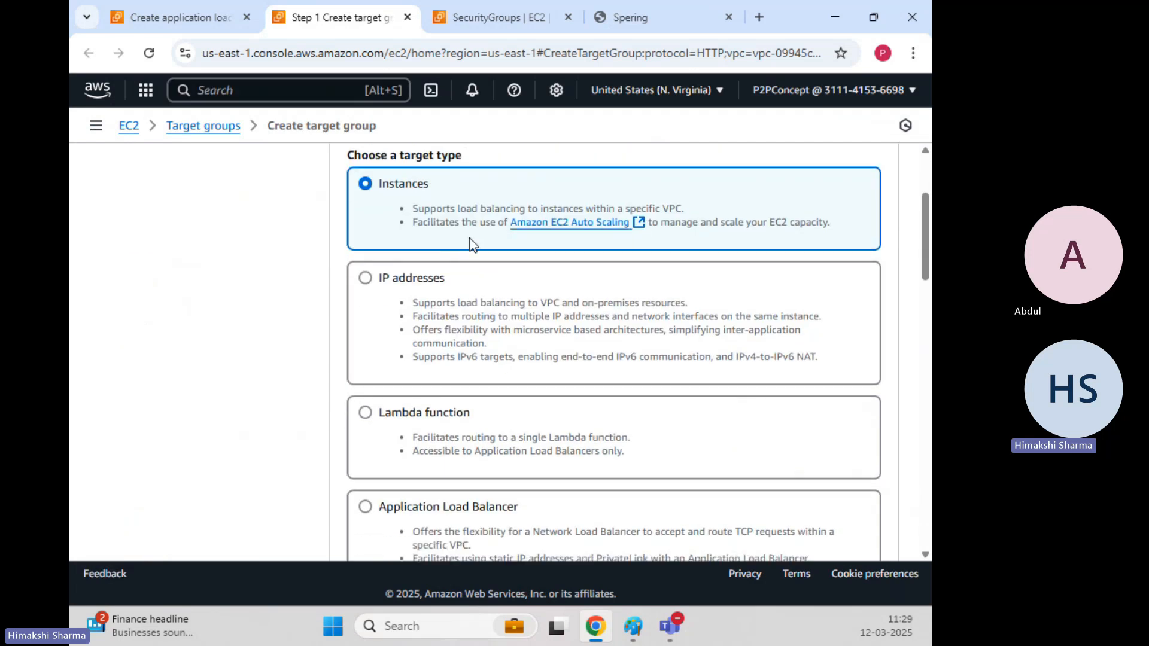
pyautogui.scroll(3, 552, 200)
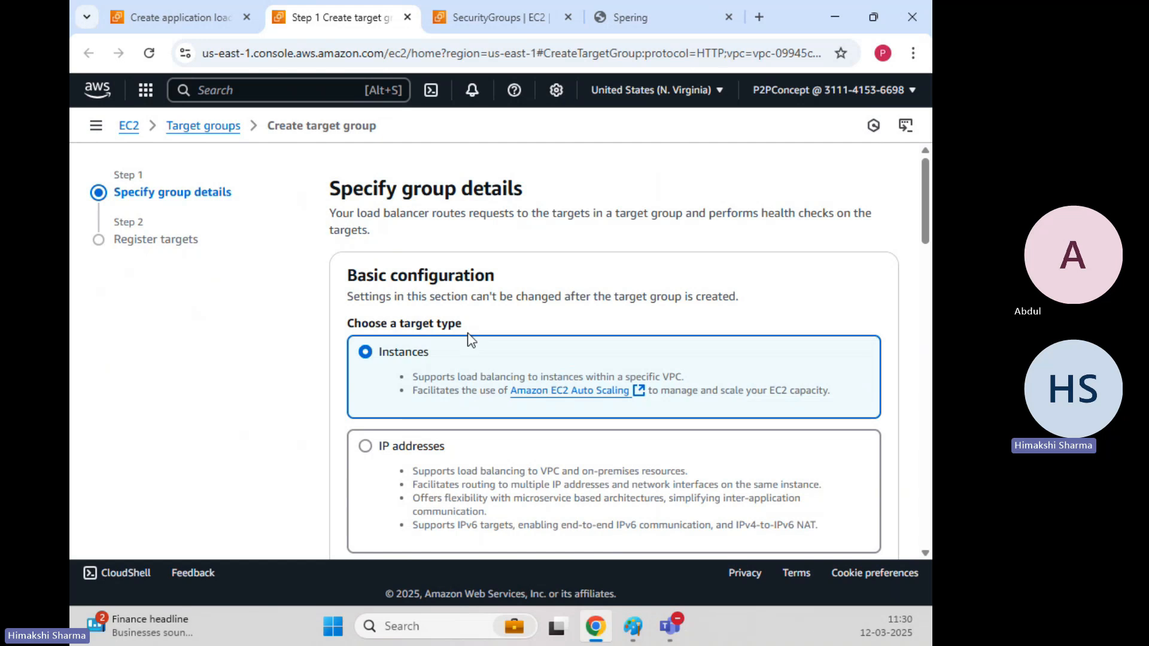
pyautogui.moveTo(469, 337); pyautogui.dragTo(376, 324)
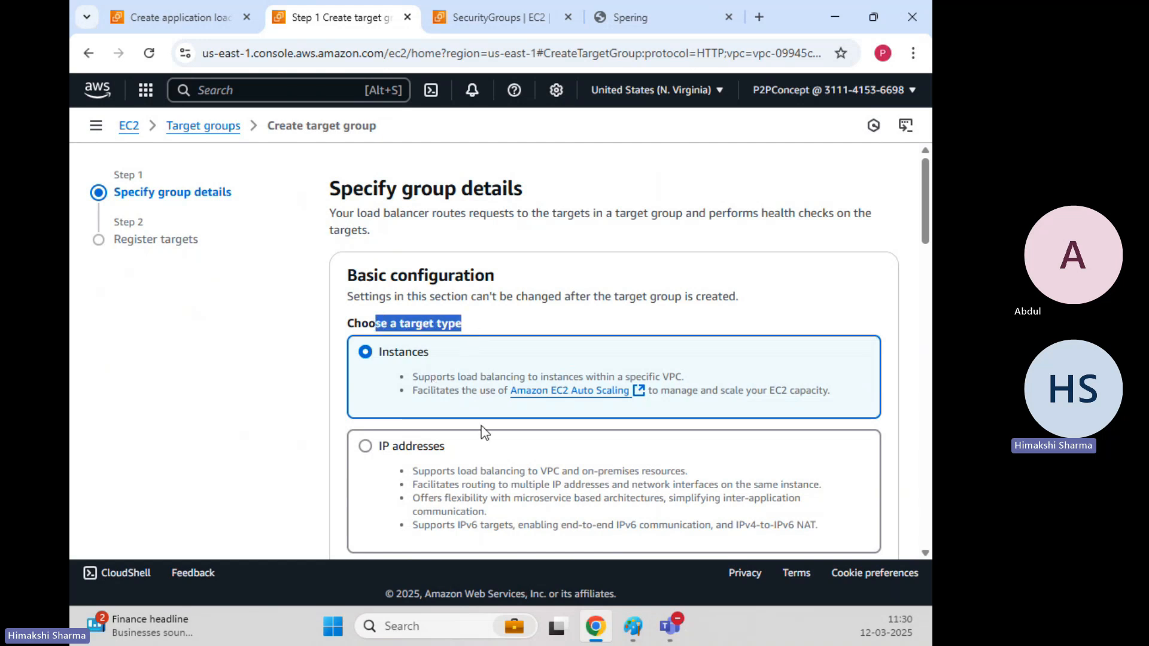
pyautogui.moveTo(442, 361); pyautogui.dragTo(383, 357)
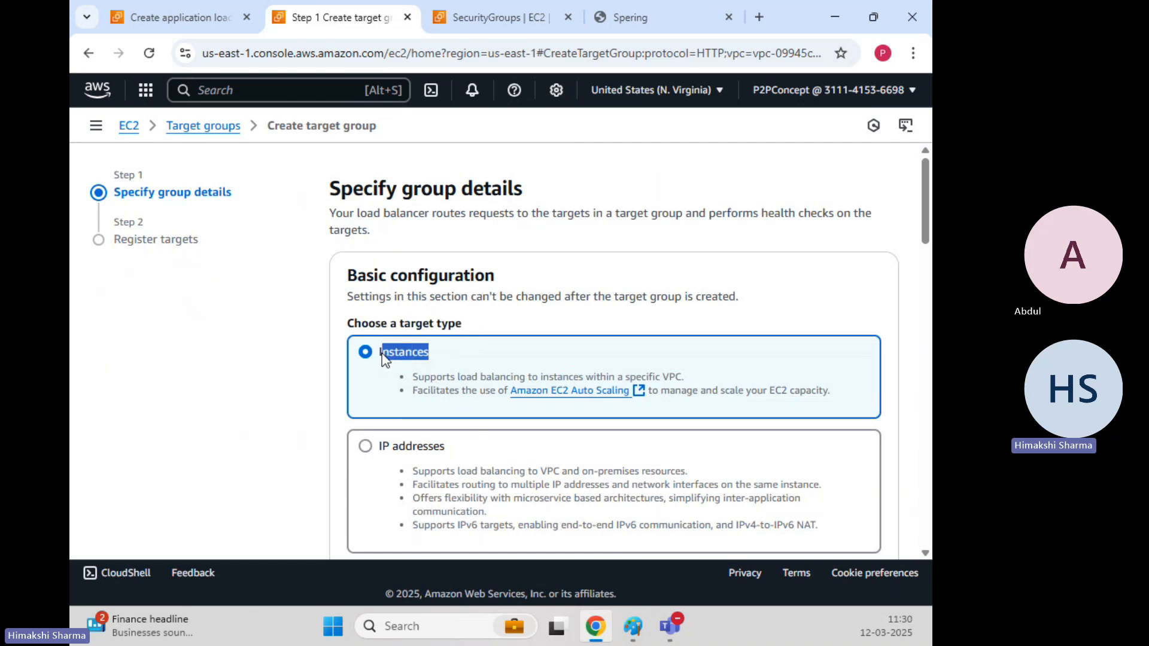
pyautogui.click(632, 299)
pyautogui.scroll(-3, 633, 300)
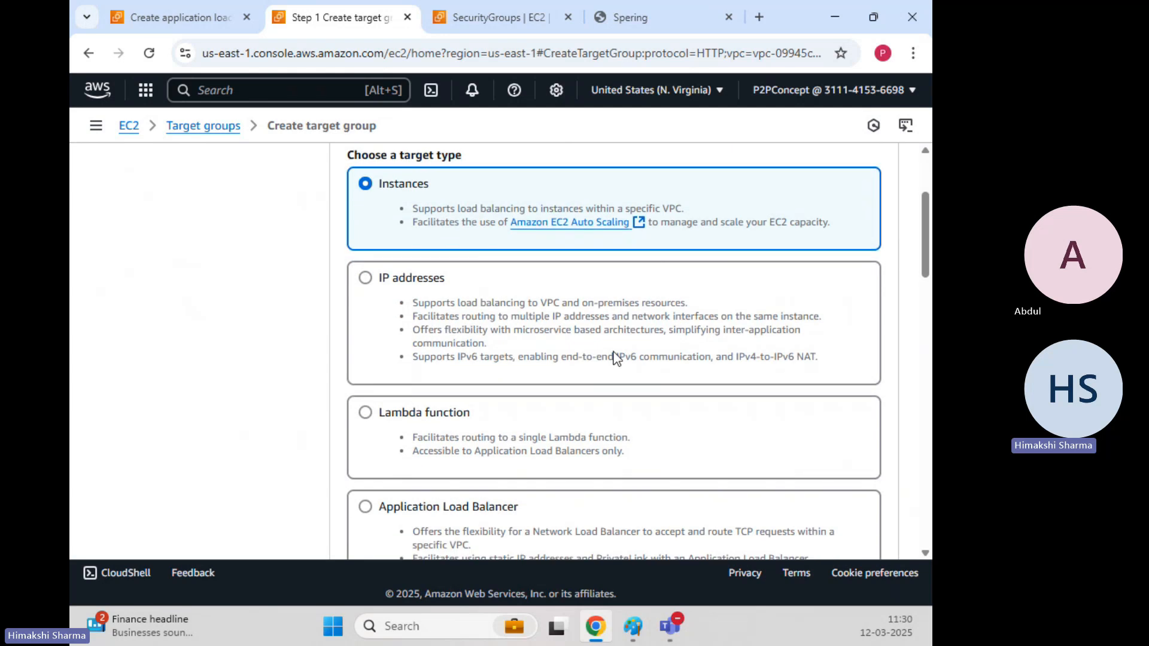
pyautogui.scroll(-10, 488, 342)
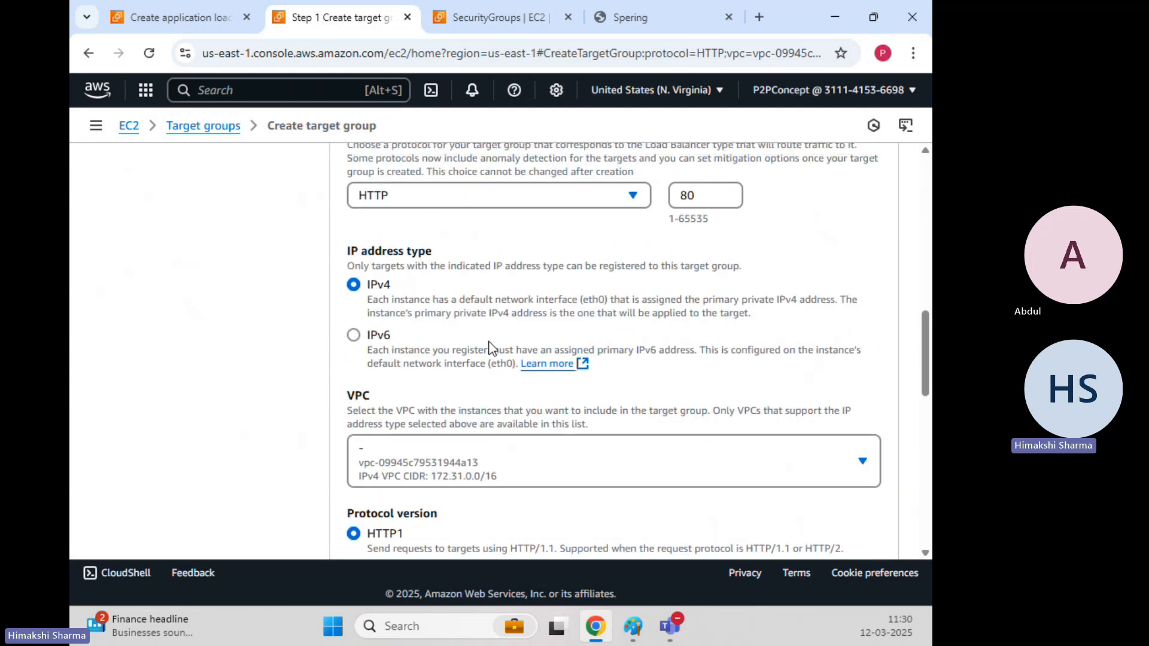
pyautogui.scroll(15, 489, 344)
pyautogui.scroll(-8, 488, 347)
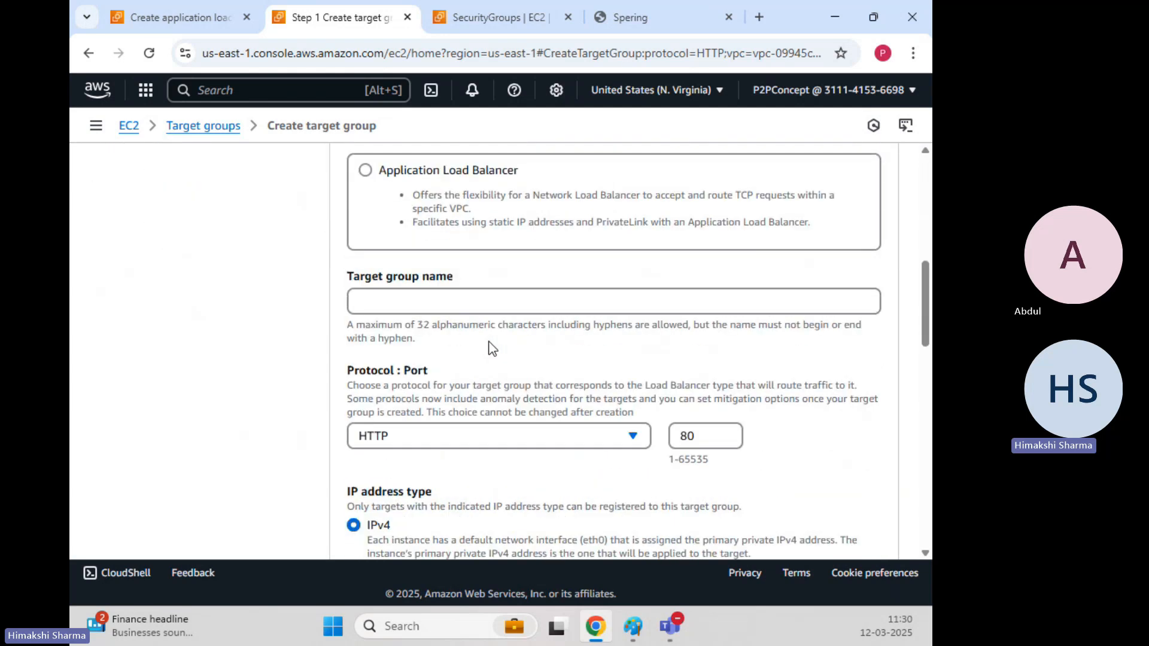
pyautogui.scroll(8, 491, 346)
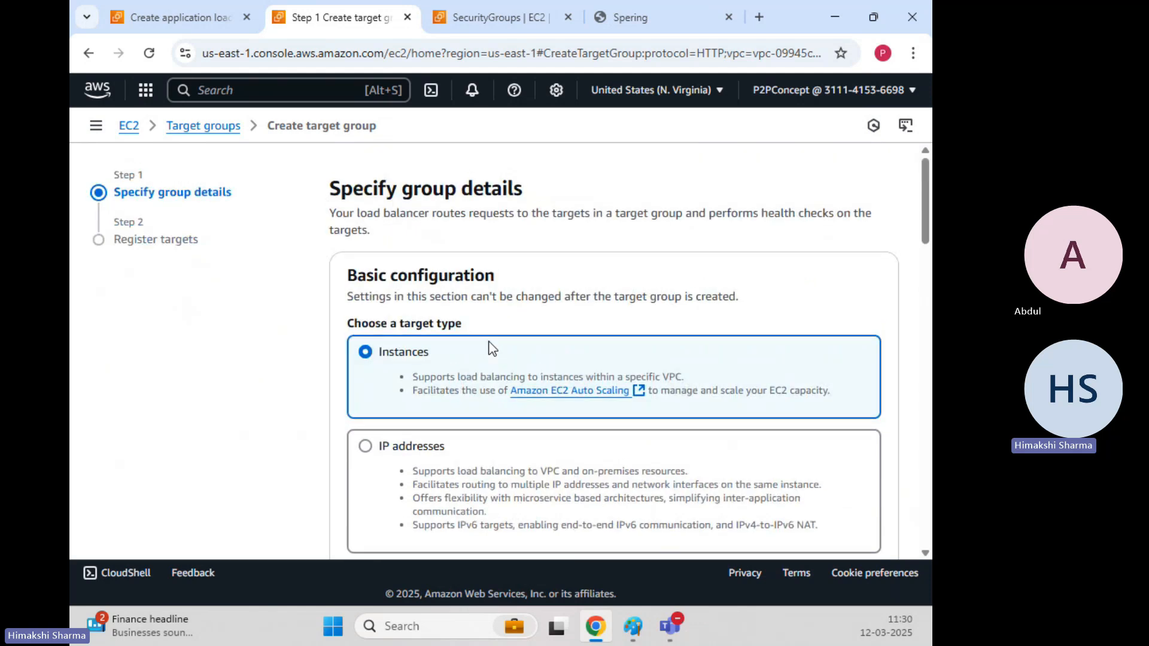
pyautogui.scroll(-8, 460, 323)
# Enter Serene as the target group name.
pyautogui.click(436, 219)
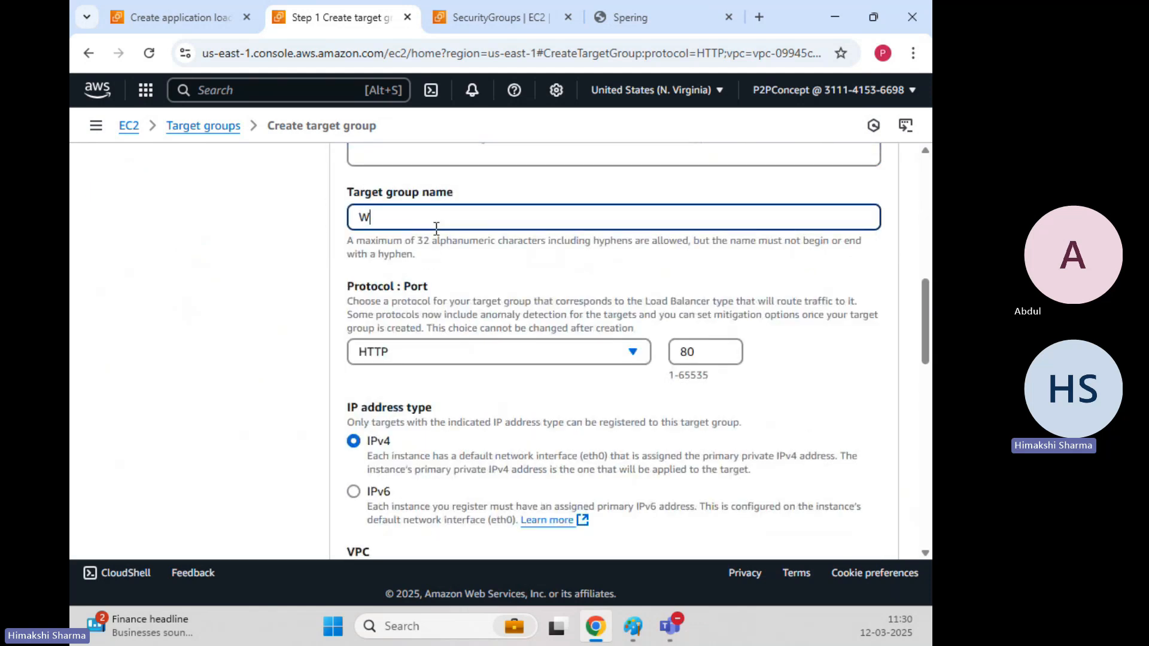
pyautogui.write('Se')
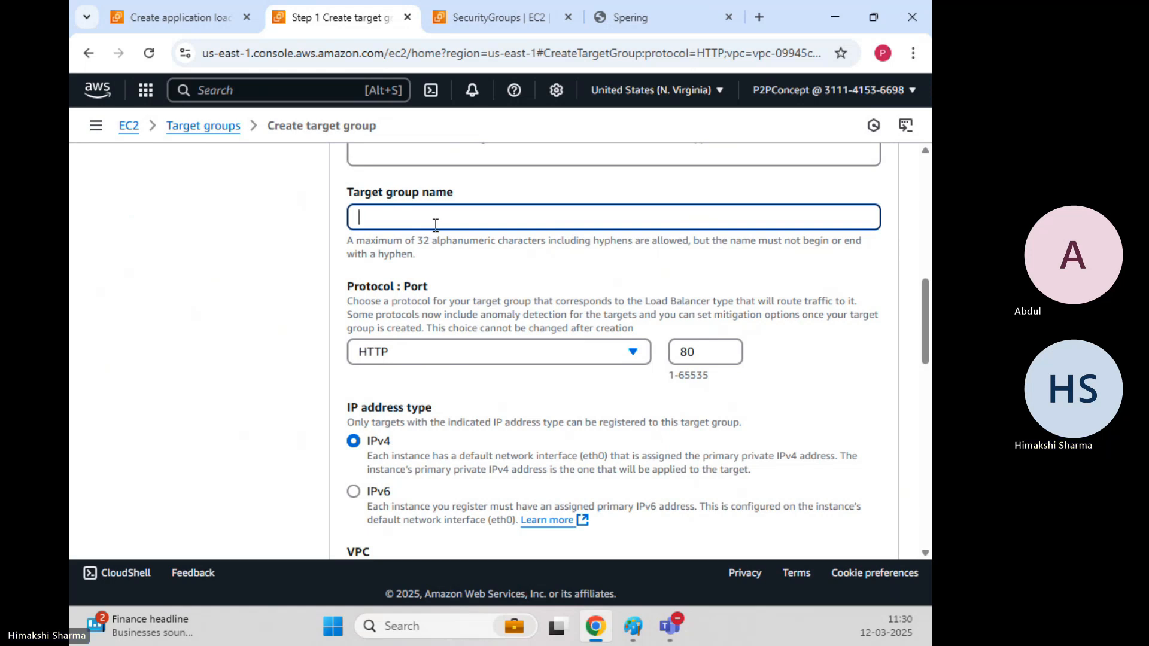
pyautogui.write('rene')
pyautogui.click(149, 17)
pyautogui.scroll(15, 336, 306)
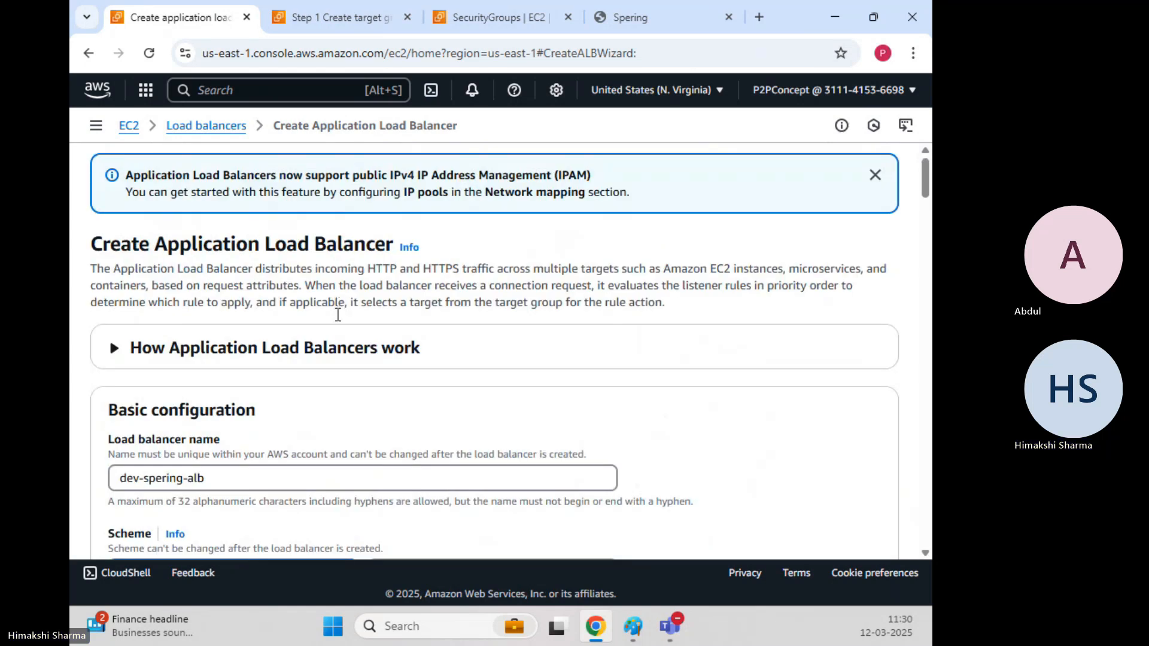
pyautogui.click(383, 21)
pyautogui.moveTo(400, 217); pyautogui.dragTo(324, 221)
pyautogui.write('Spering')
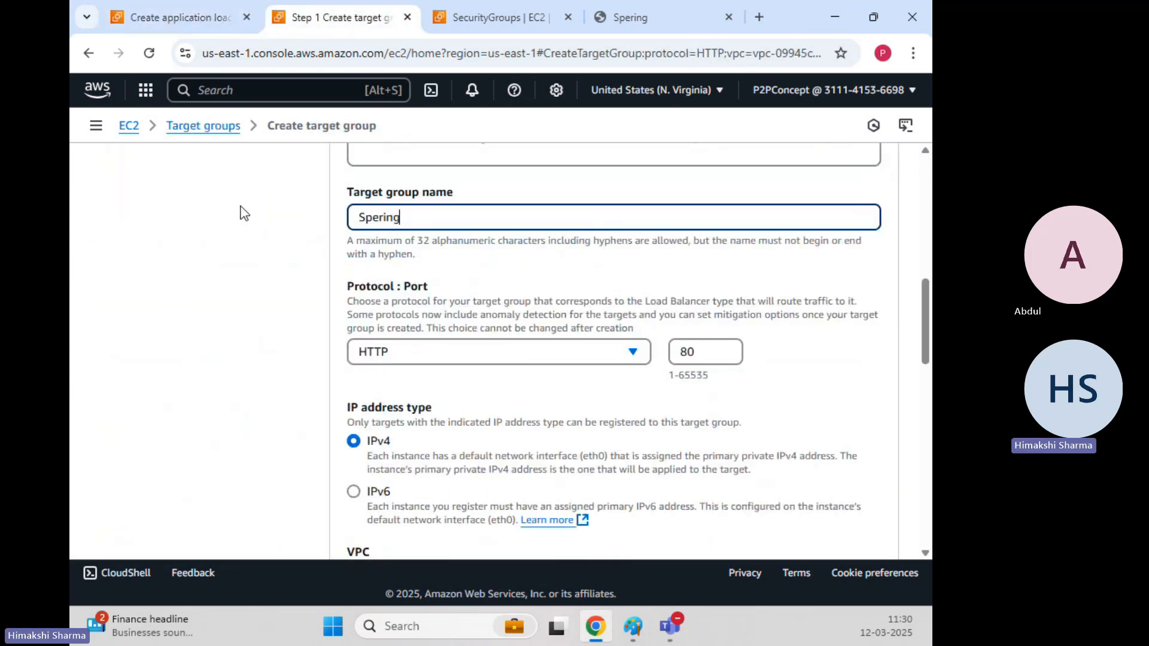
pyautogui.write('-ALB-TG')
pyautogui.scroll(-1, 470, 256)
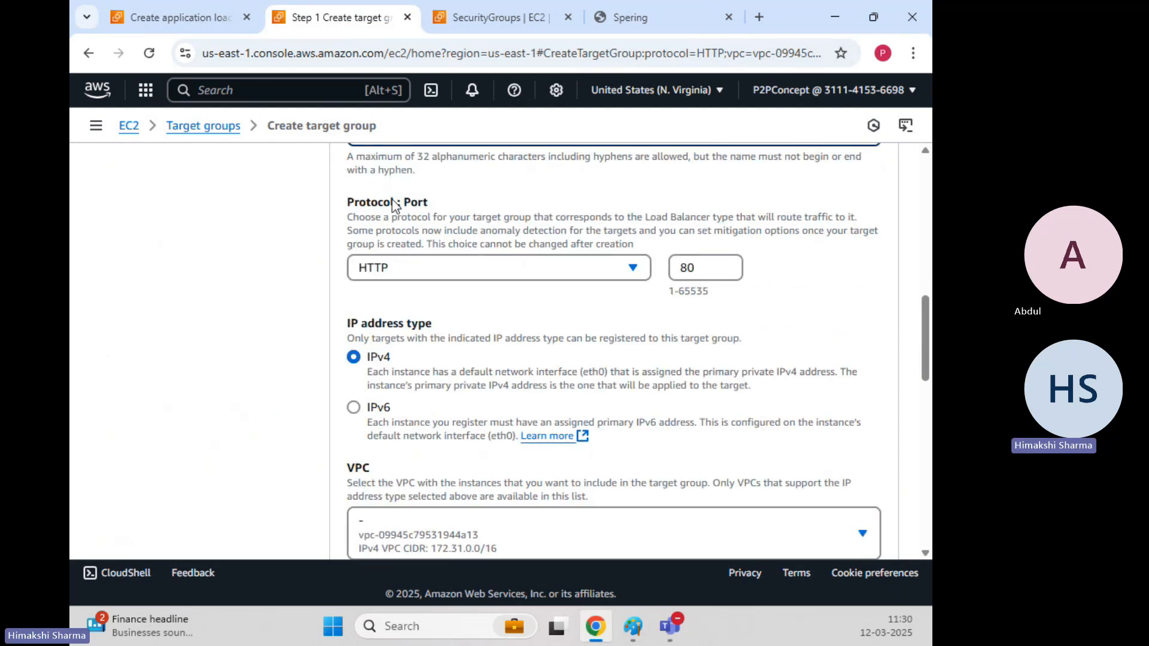
pyautogui.scroll(-3, 382, 231)
pyautogui.scroll(-1, 366, 232)
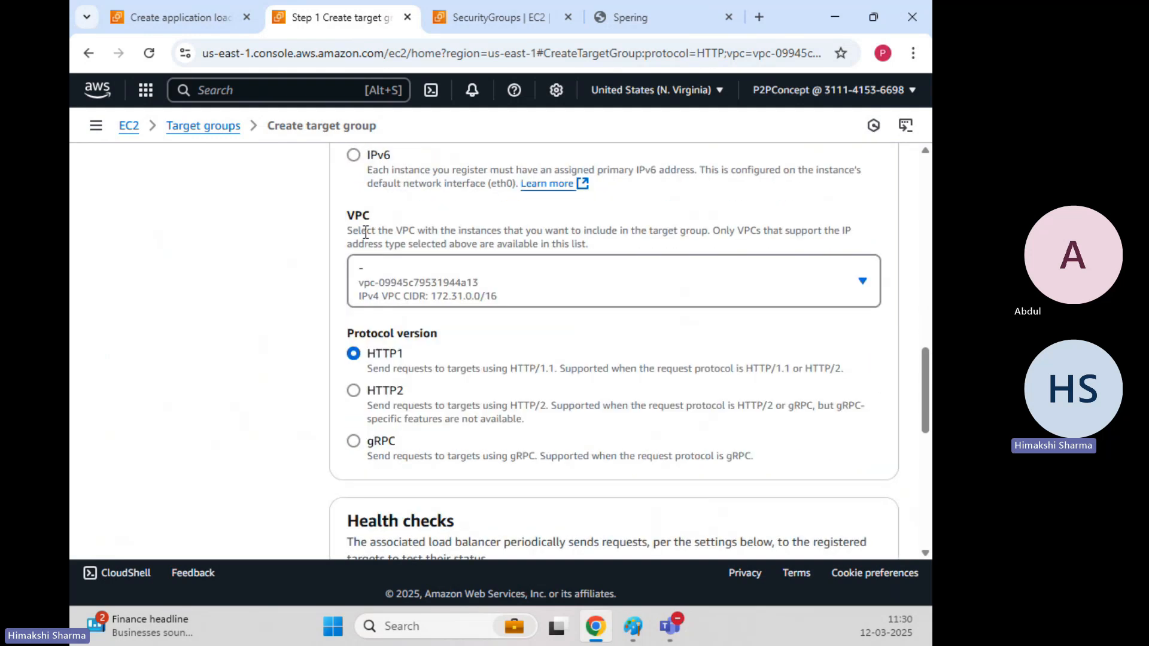
pyautogui.click(443, 302)
pyautogui.click(443, 300)
pyautogui.scroll(-1, 364, 282)
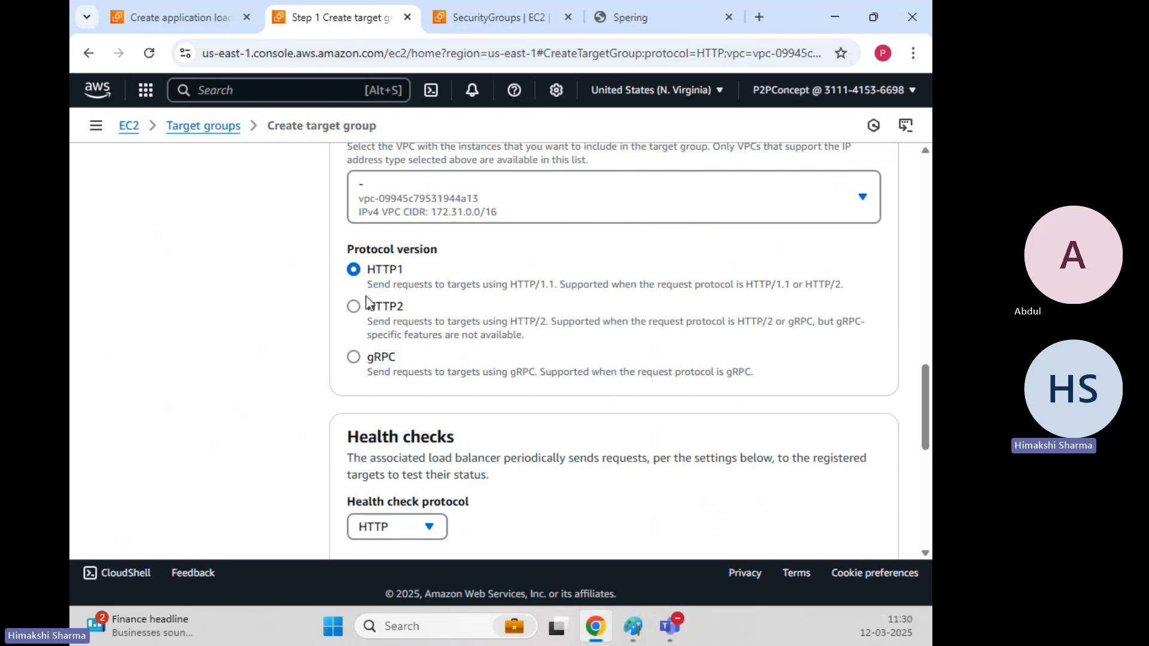
pyautogui.scroll(-2, 331, 323)
pyautogui.scroll(-1, 330, 322)
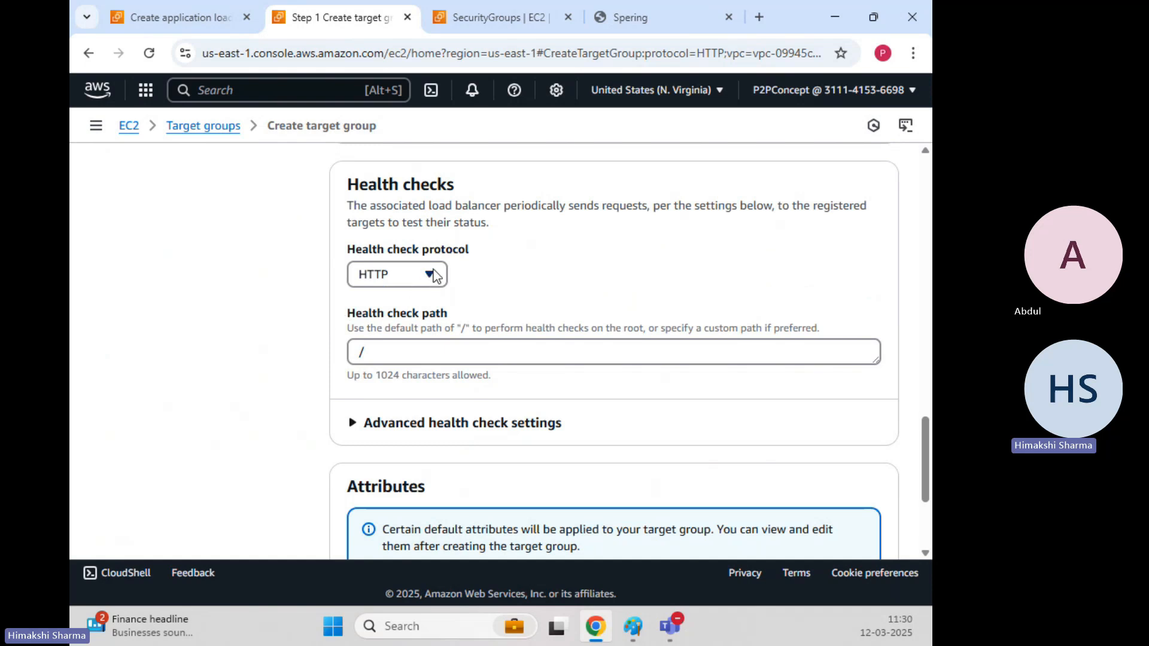
pyautogui.moveTo(634, 626)
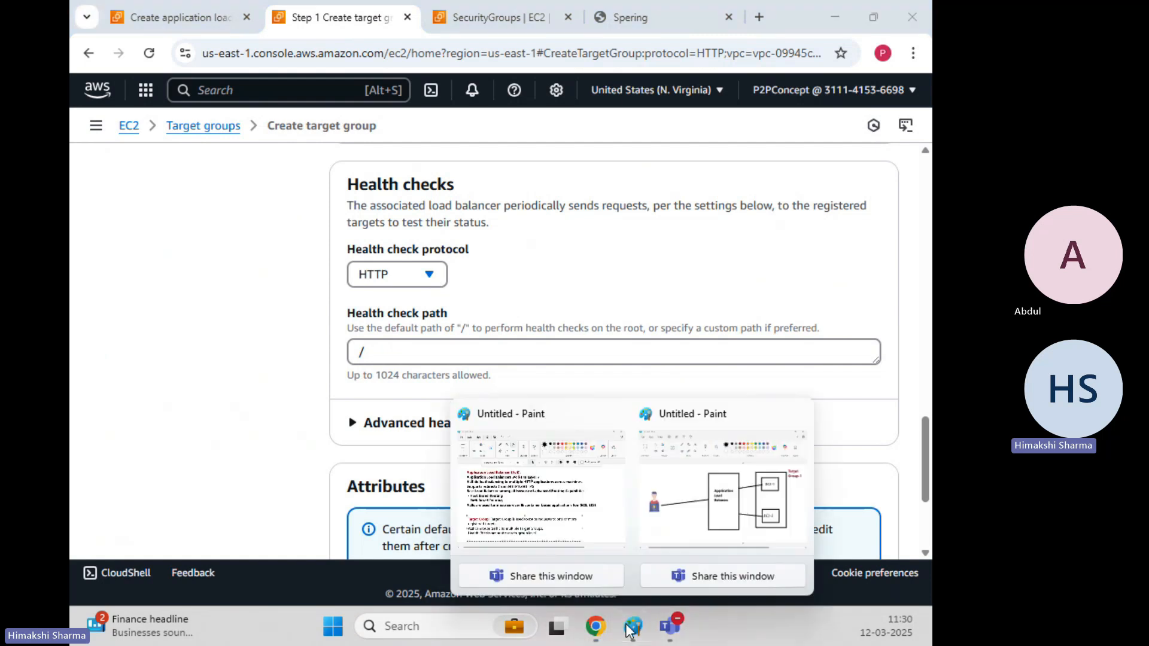
pyautogui.click(734, 451)
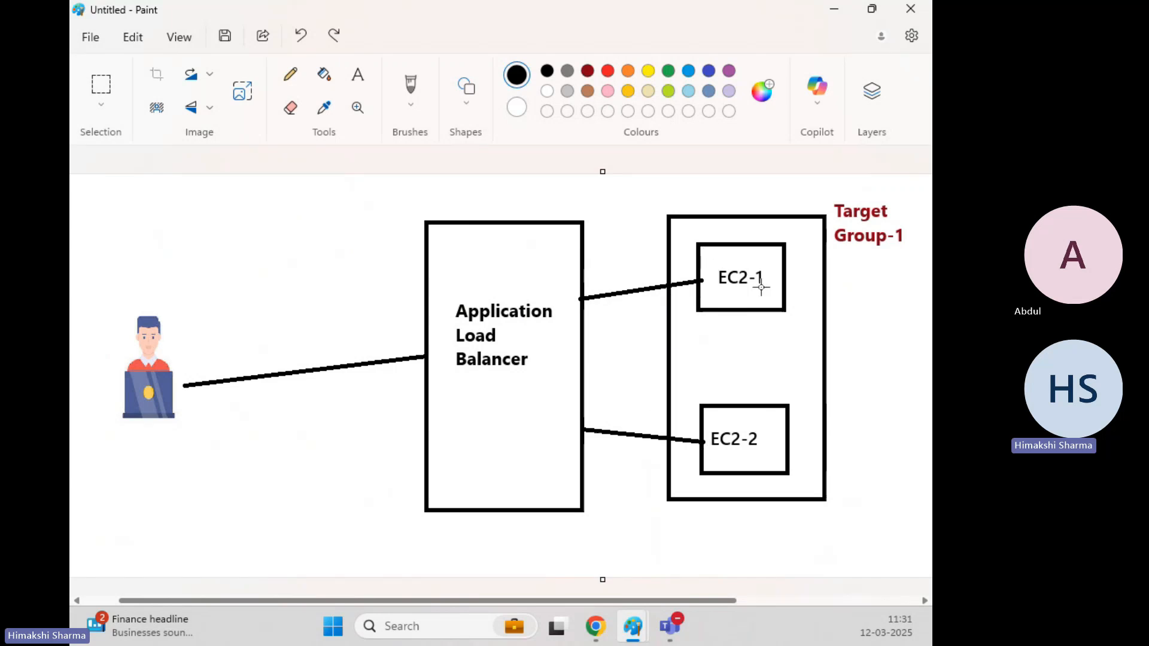
pyautogui.click(834, 10)
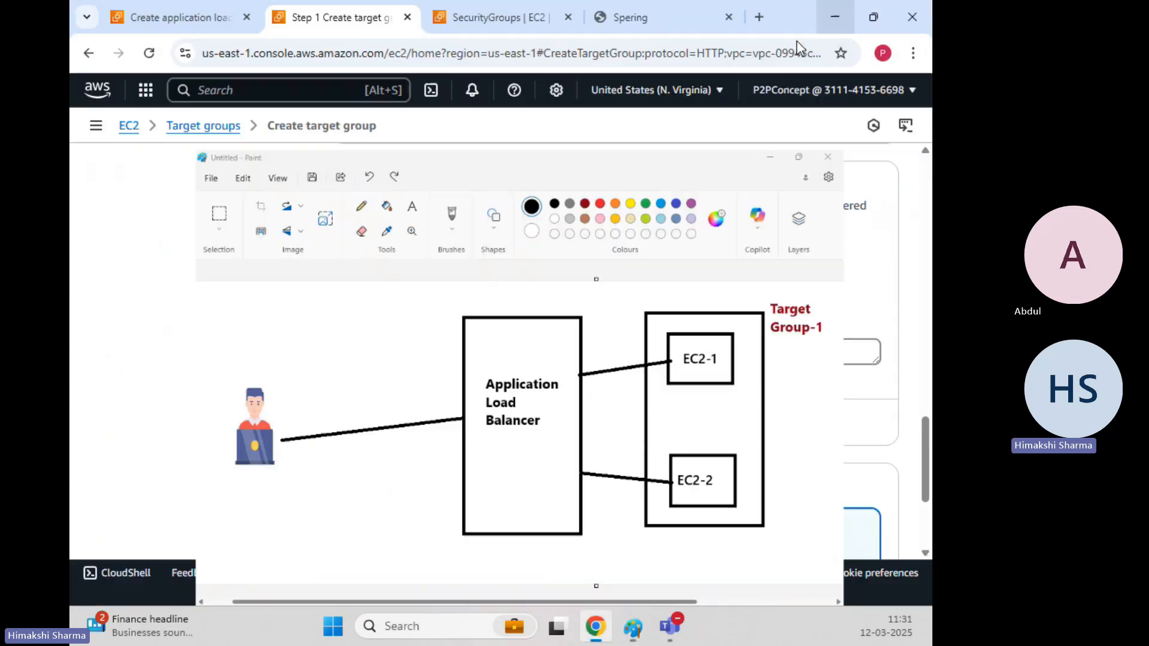
pyautogui.click(393, 279)
pyautogui.click(393, 277)
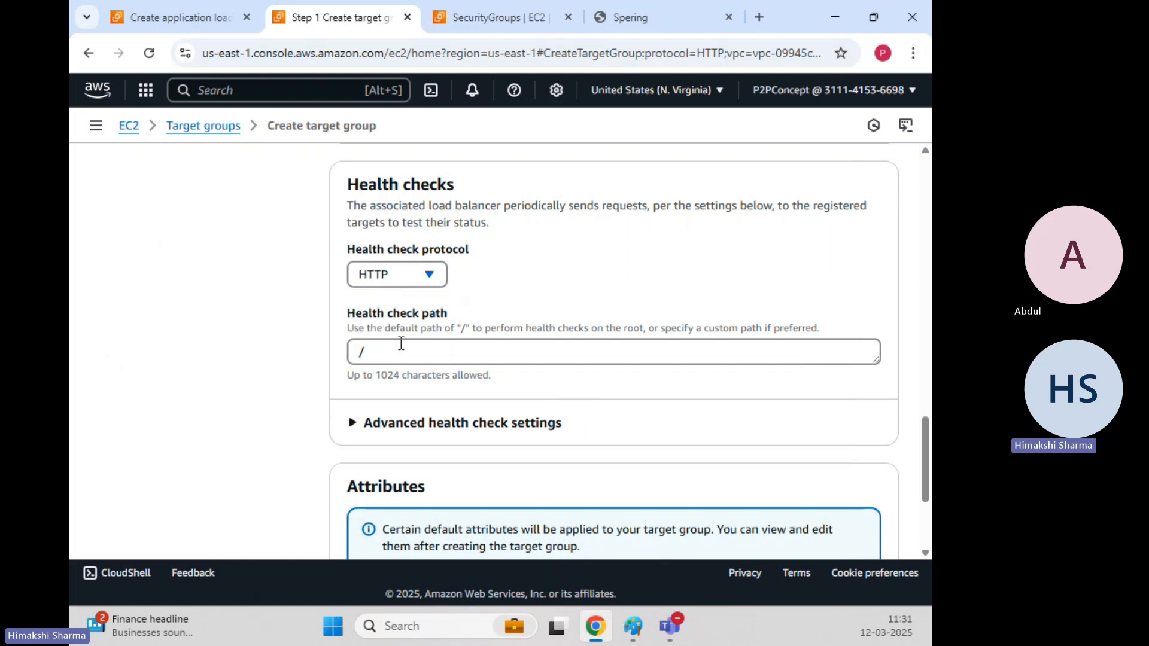
pyautogui.moveTo(632, 626)
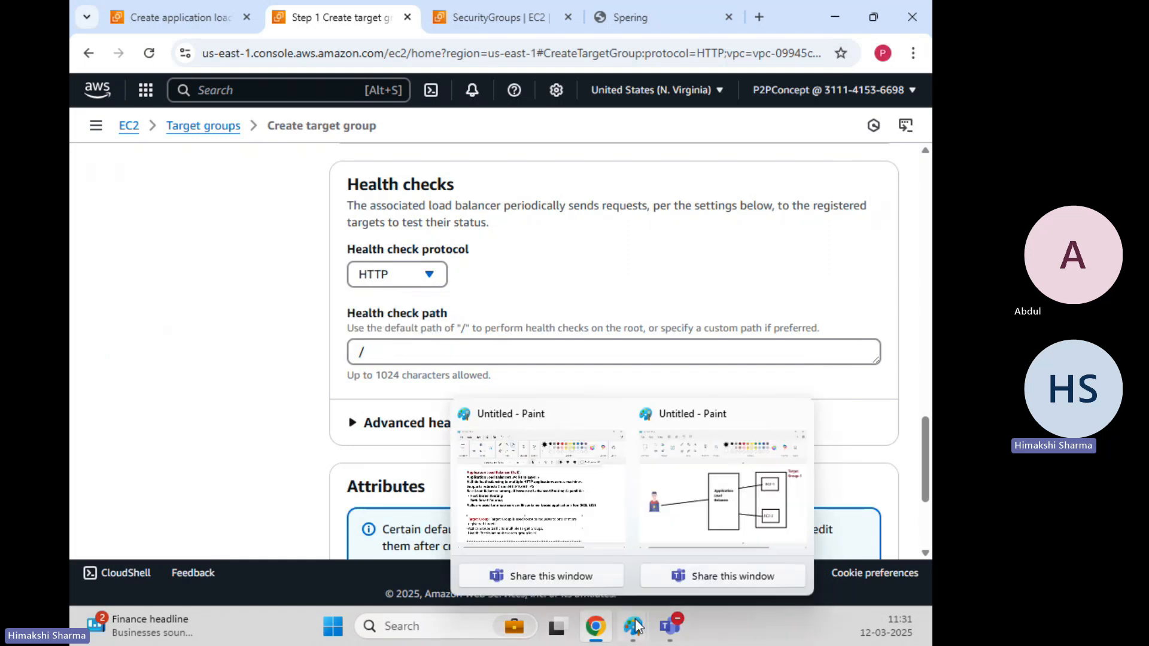
pyautogui.click(727, 516)
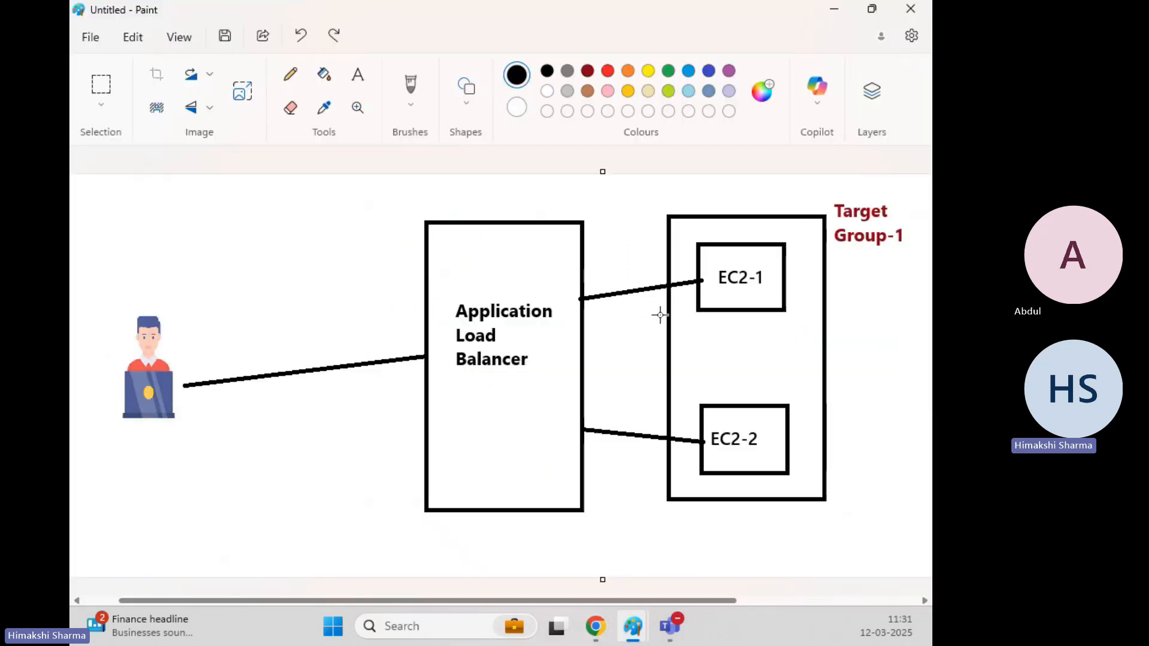
pyautogui.click(833, 10)
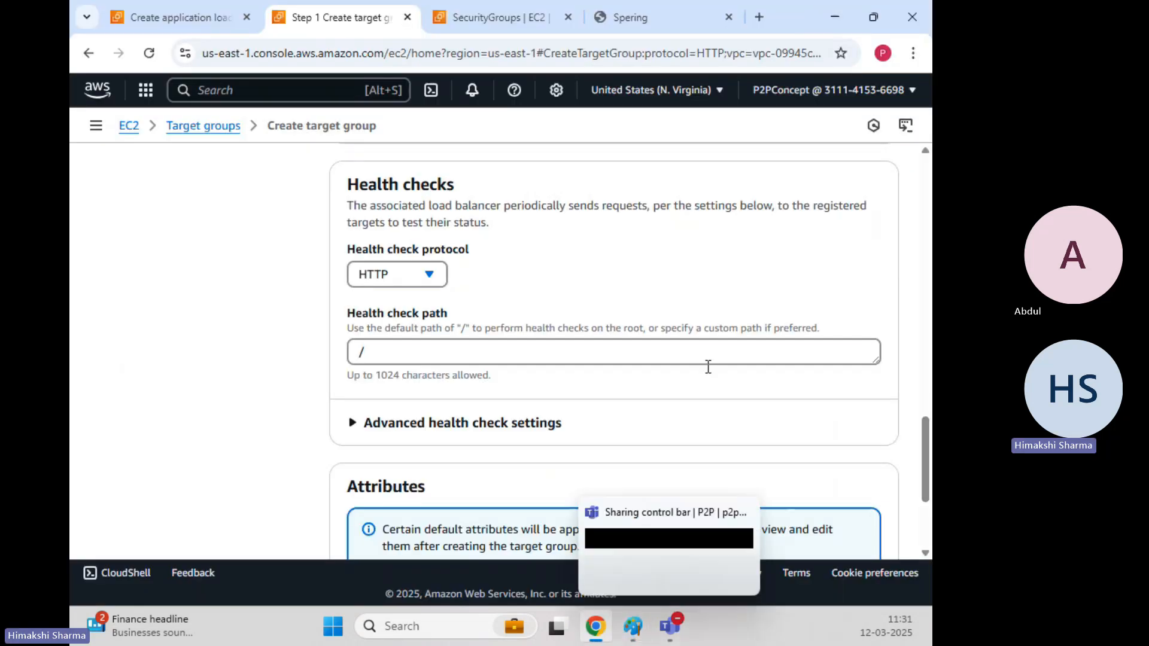
pyautogui.click(411, 276)
# Keep the HTTP health check on path / and expand the advanced health check settings.
pyautogui.click(383, 302)
pyautogui.scroll(-1, 403, 326)
pyautogui.click(395, 268)
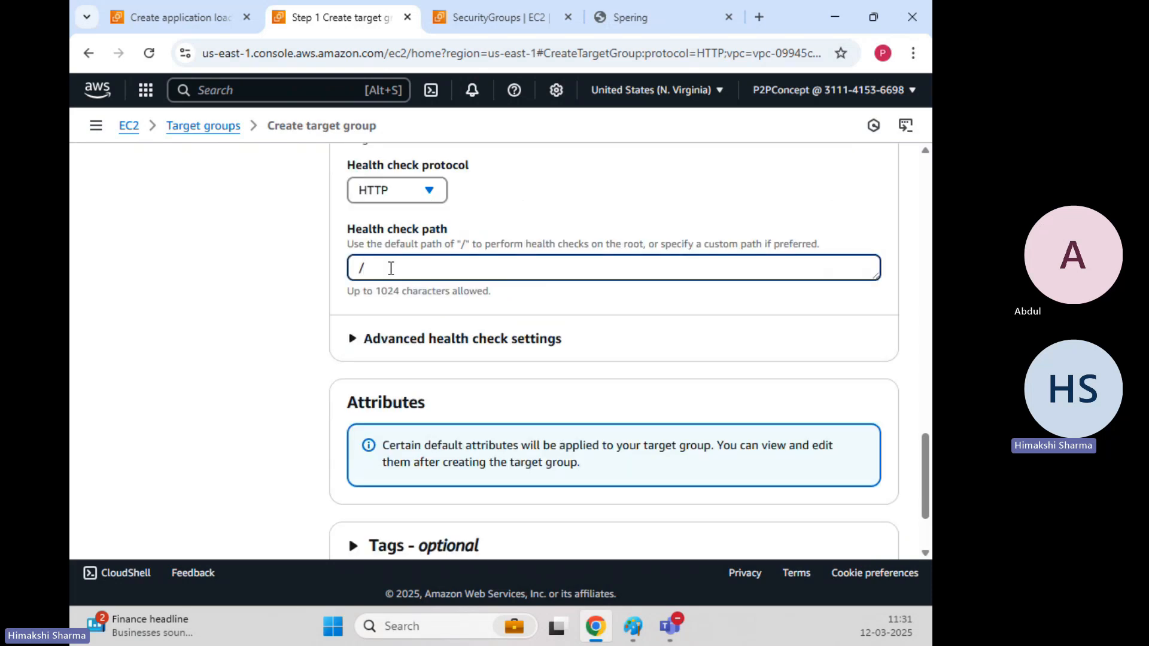
pyautogui.write('index.html')
pyautogui.press('BackSpace')
pyautogui.press('BackSpace')
pyautogui.press('BackSpace')
pyautogui.press('BackSpace')
pyautogui.press('BackSpace')
pyautogui.press('BackSpace')
pyautogui.click(303, 275)
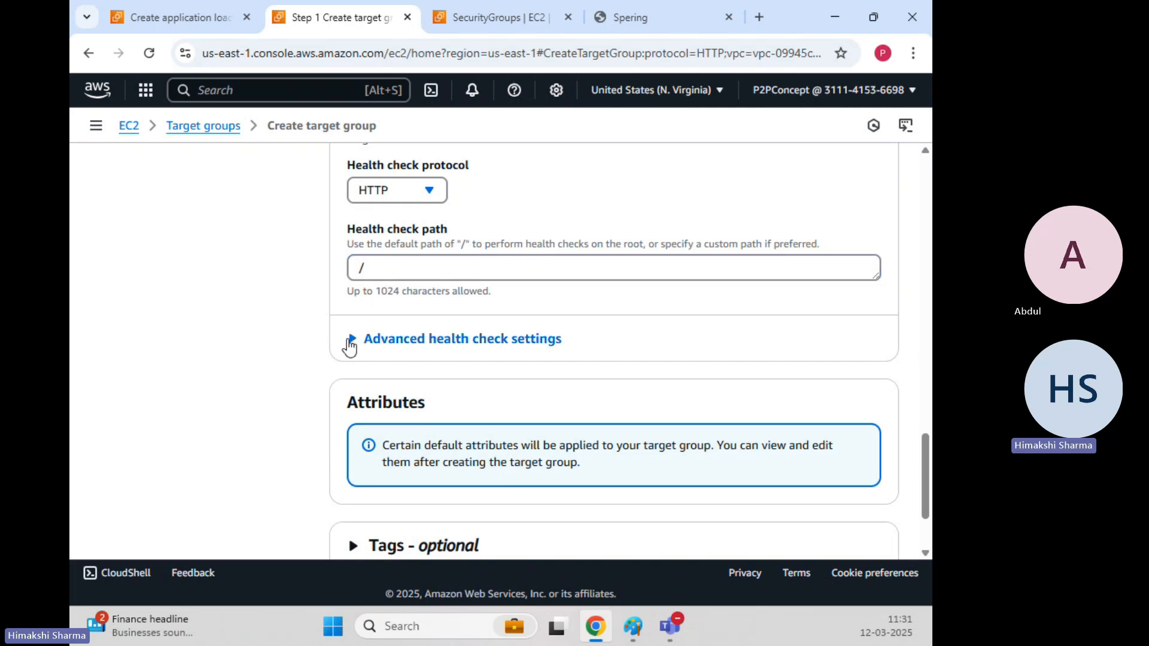
pyautogui.click(352, 339)
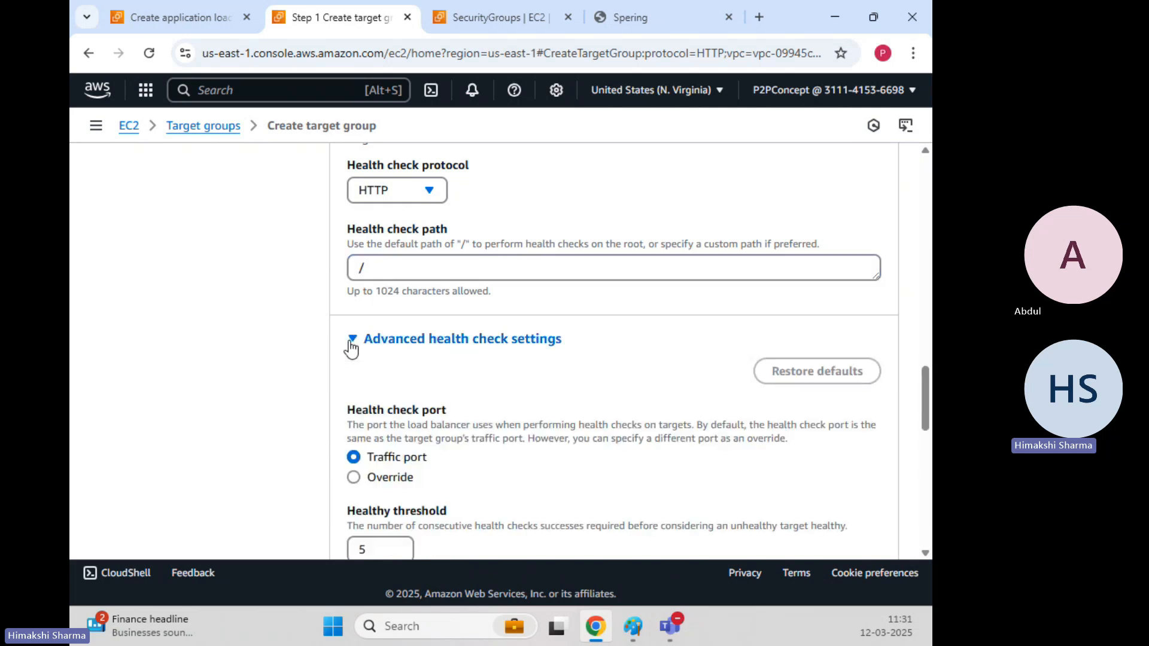
pyautogui.scroll(-4, 322, 313)
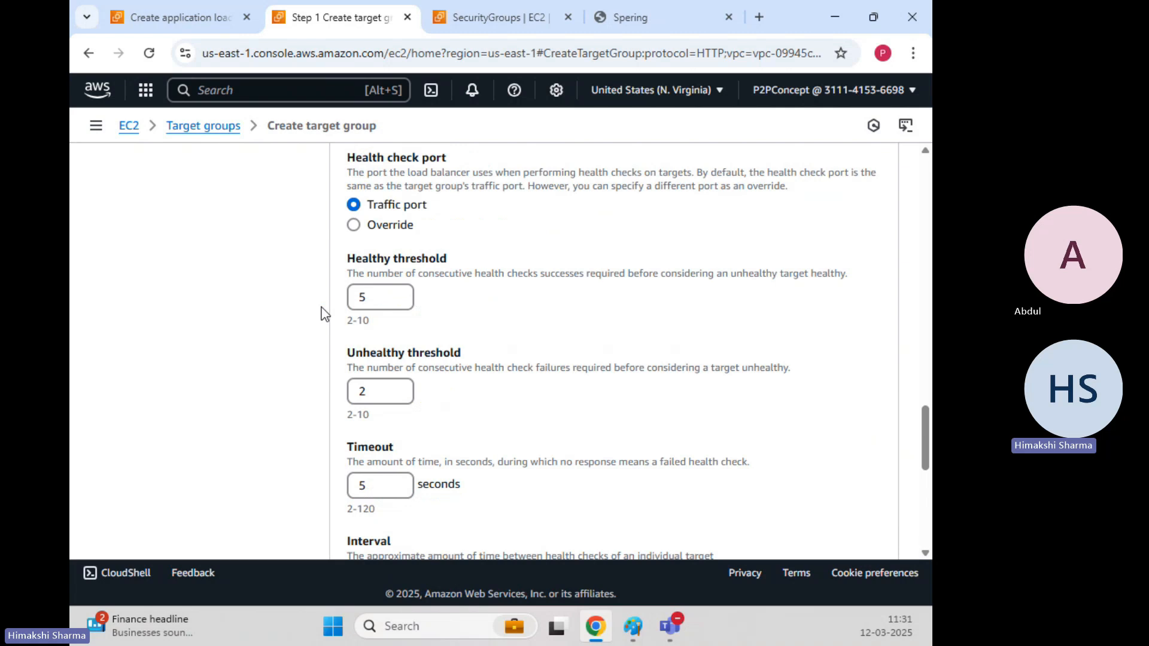
pyautogui.scroll(-3, 322, 313)
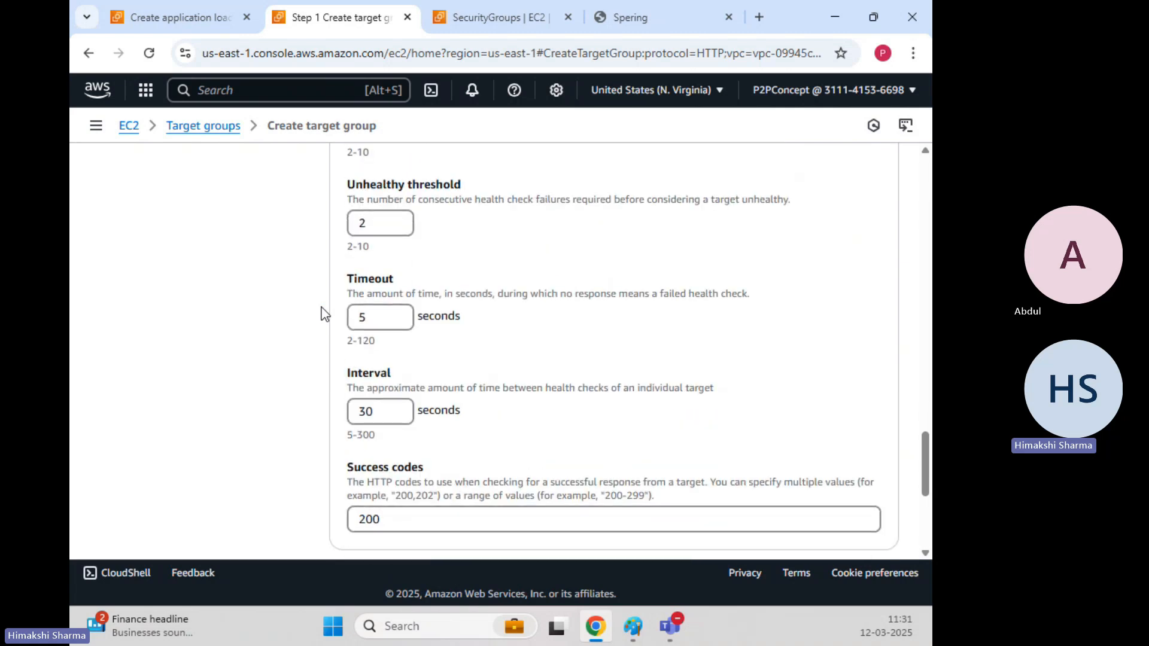
pyautogui.scroll(2, 322, 313)
pyautogui.moveTo(355, 175); pyautogui.dragTo(447, 175)
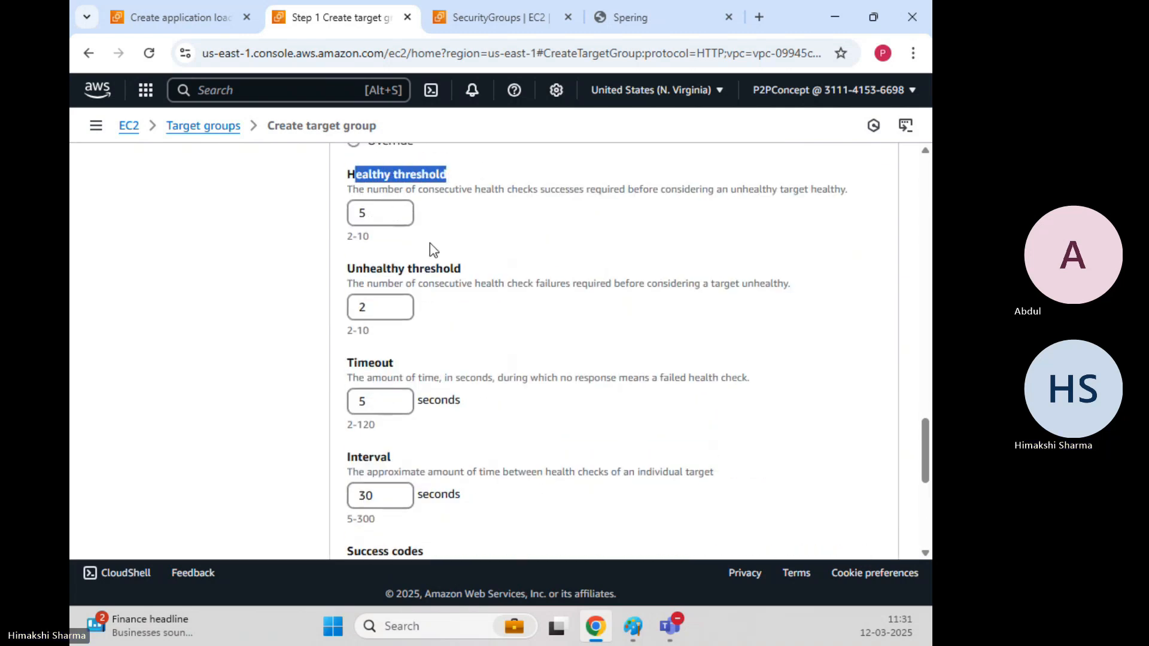
pyautogui.moveTo(412, 269); pyautogui.dragTo(455, 269)
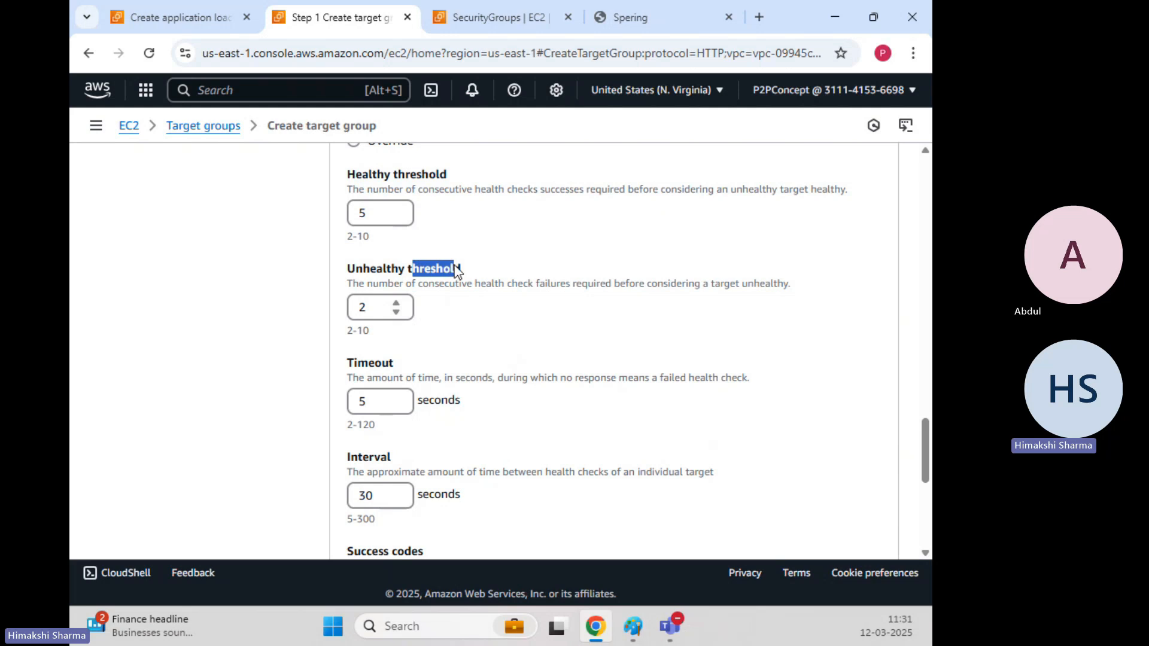
pyautogui.moveTo(390, 174); pyautogui.dragTo(457, 175)
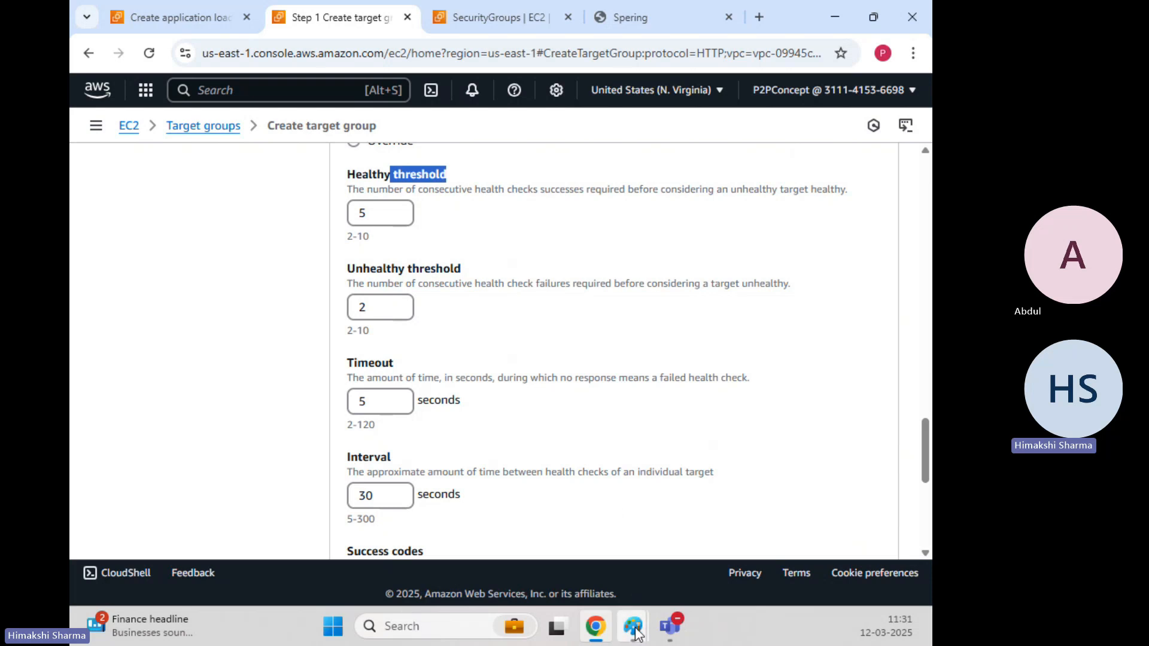
pyautogui.moveTo(633, 627)
pyautogui.click(690, 499)
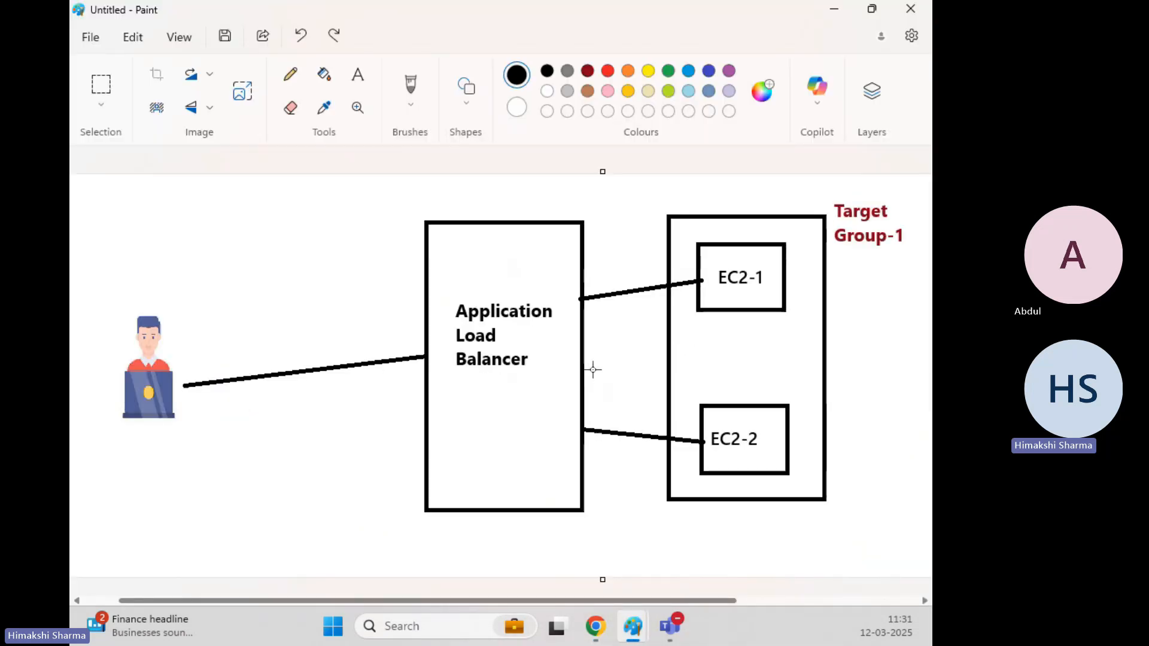
# Start editing the Healthy threshold field while checking the load balancer diagram in Paint.
pyautogui.click(834, 9)
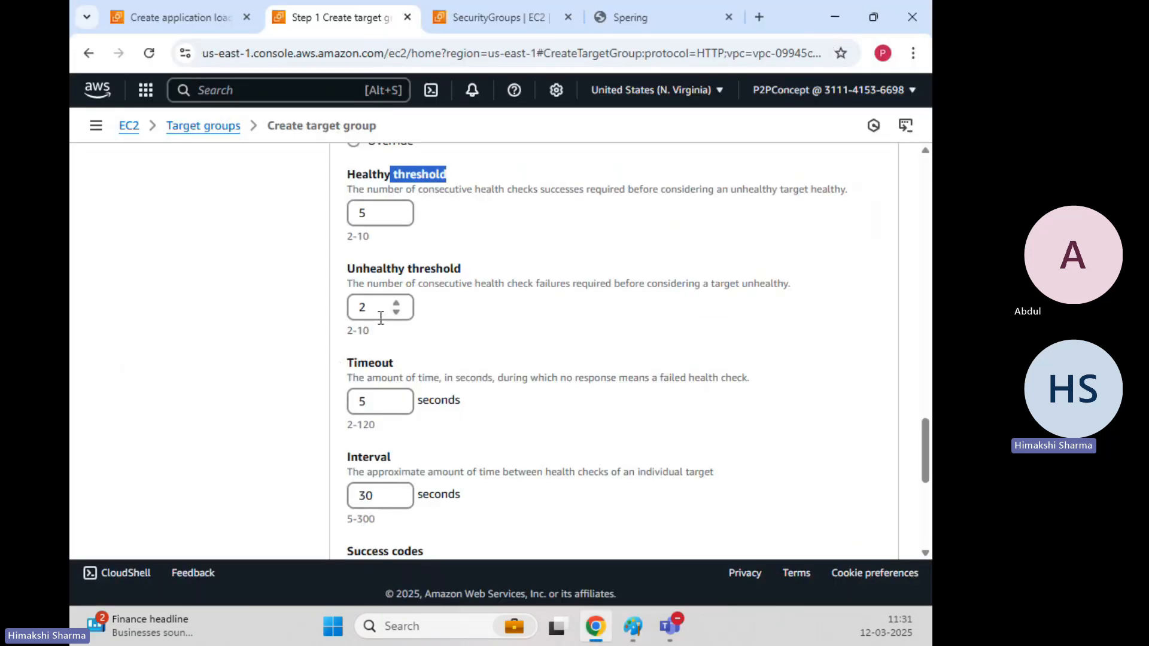
pyautogui.click(382, 213)
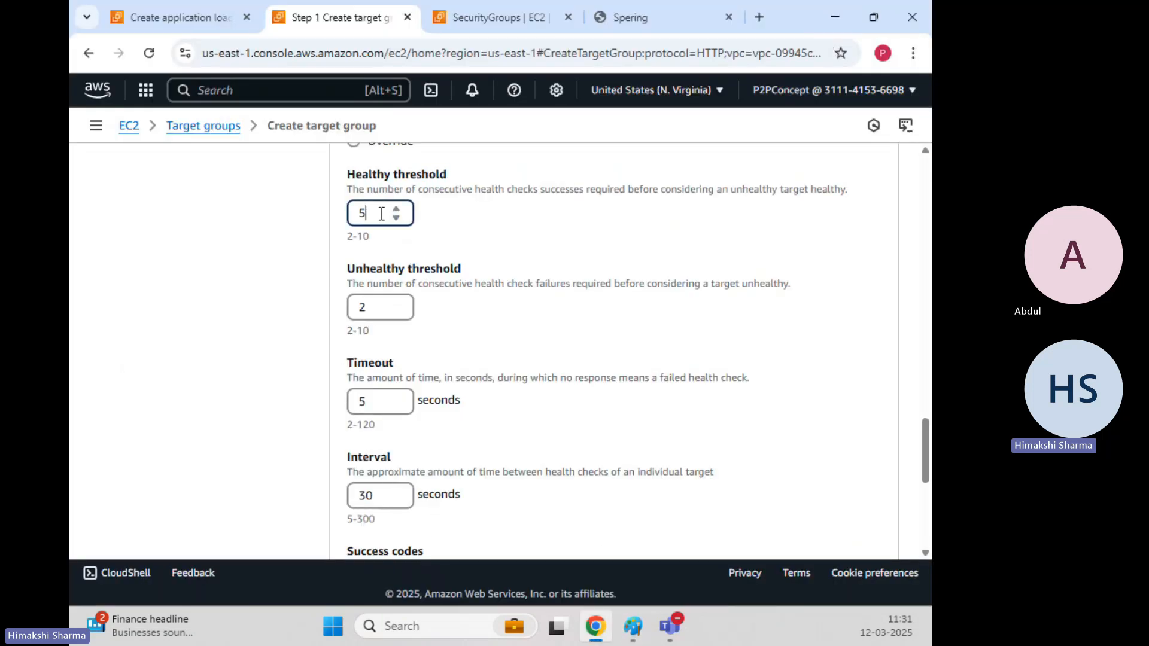
pyautogui.moveTo(633, 626)
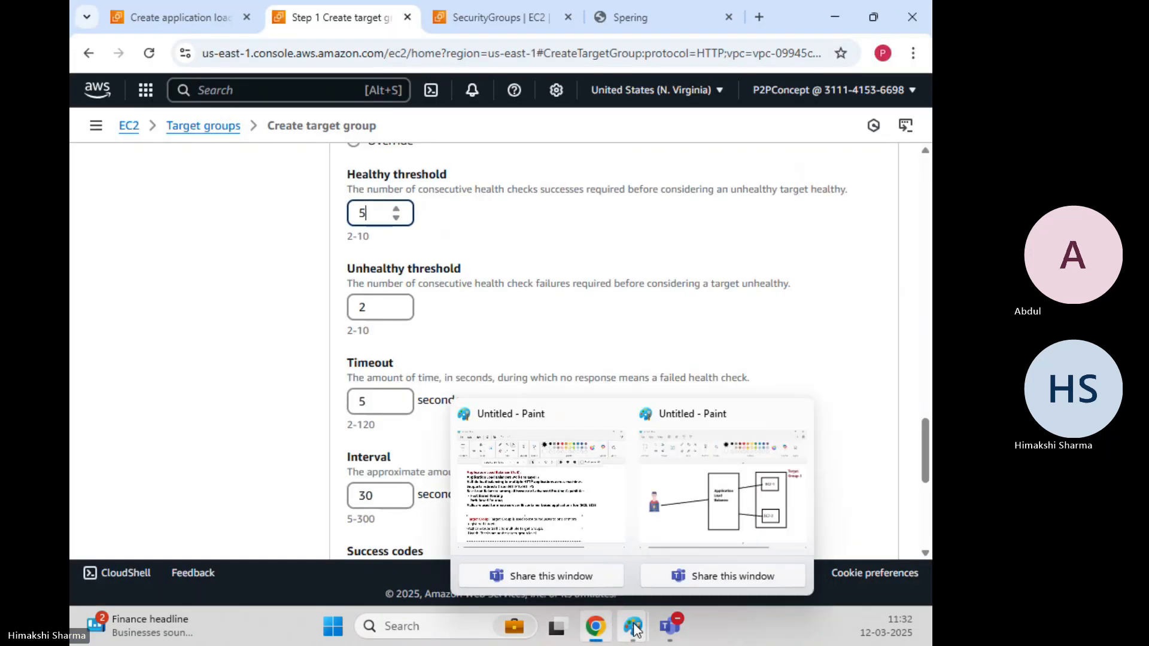
pyautogui.click(695, 494)
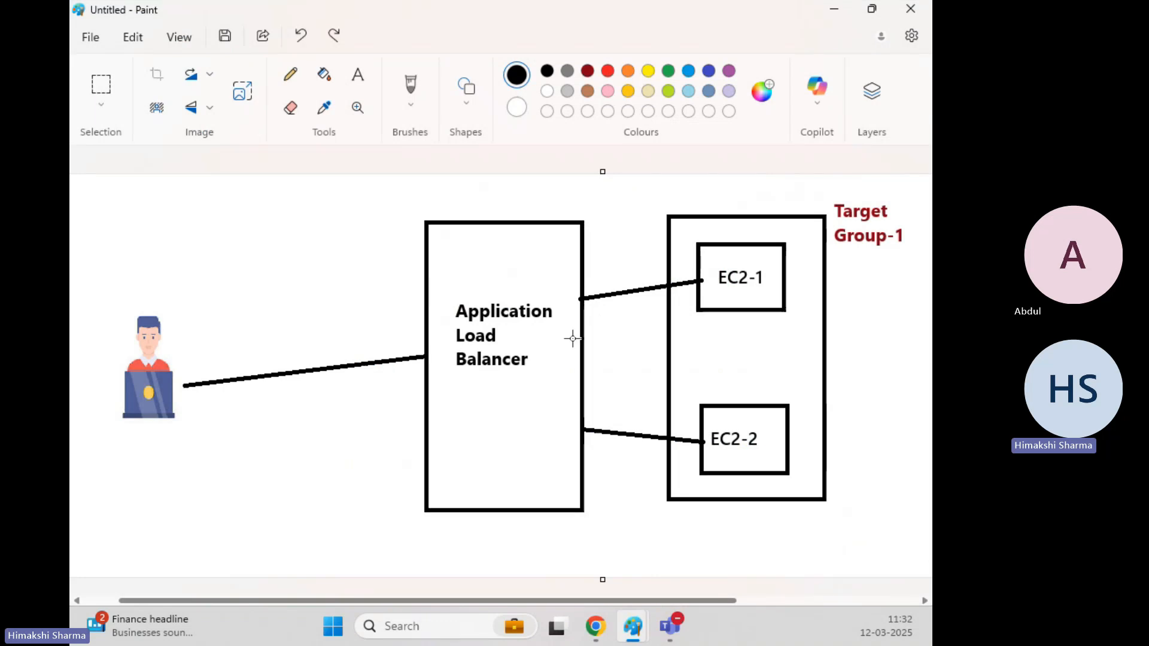
pyautogui.click(837, 13)
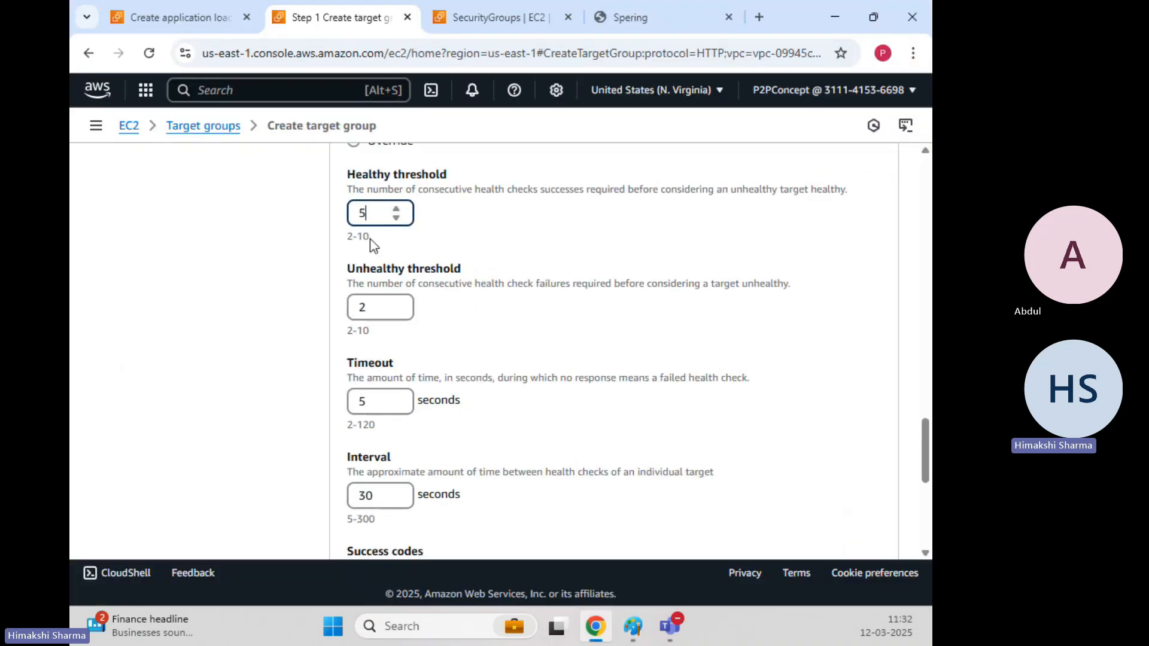
# Change the healthy threshold from 5 to 2, then restore the load balancer diagram in Paint.
pyautogui.moveTo(376, 213); pyautogui.dragTo(328, 210)
pyautogui.moveTo(633, 626)
pyautogui.click(759, 478)
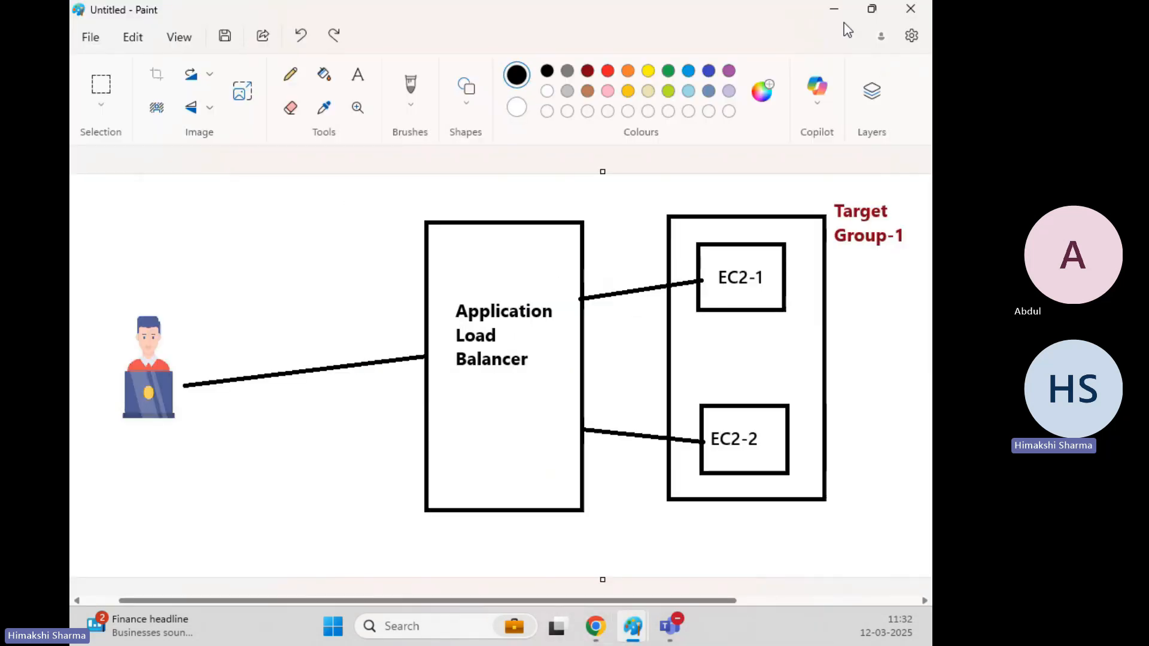
pyautogui.click(835, 8)
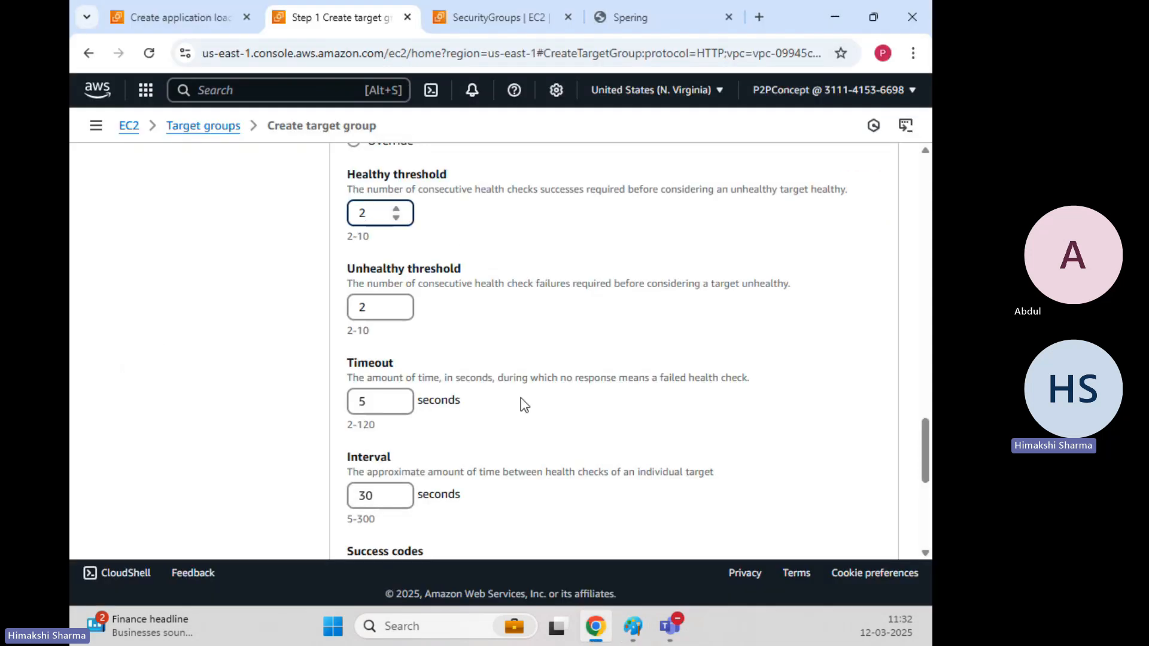
pyautogui.moveTo(633, 626)
pyautogui.click(688, 523)
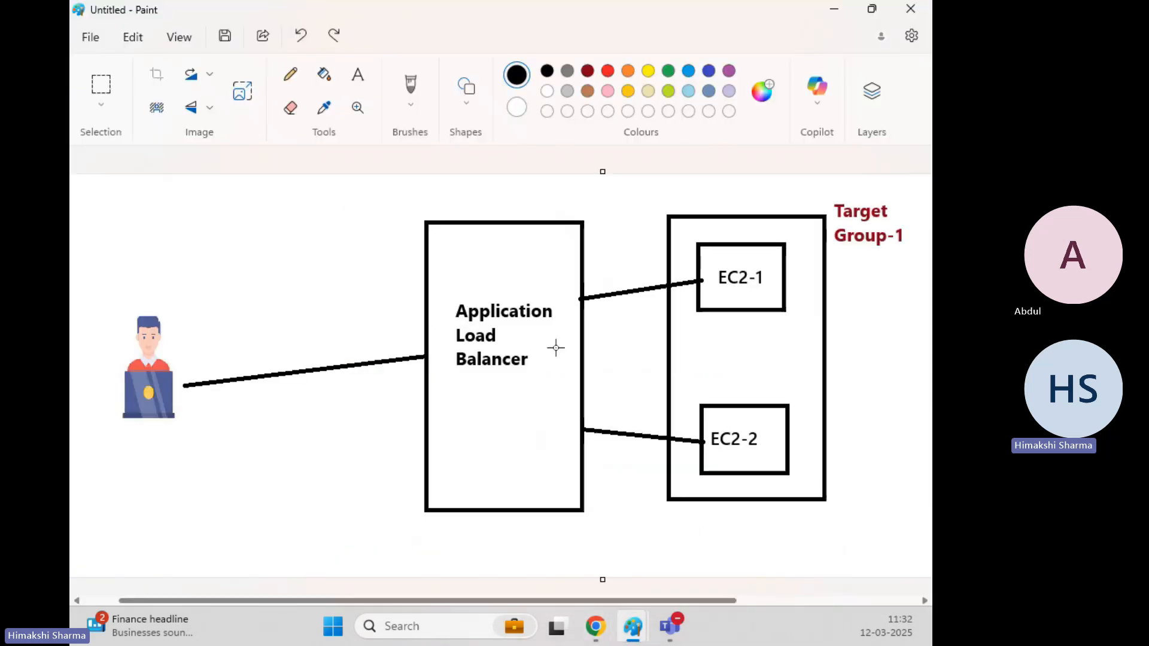
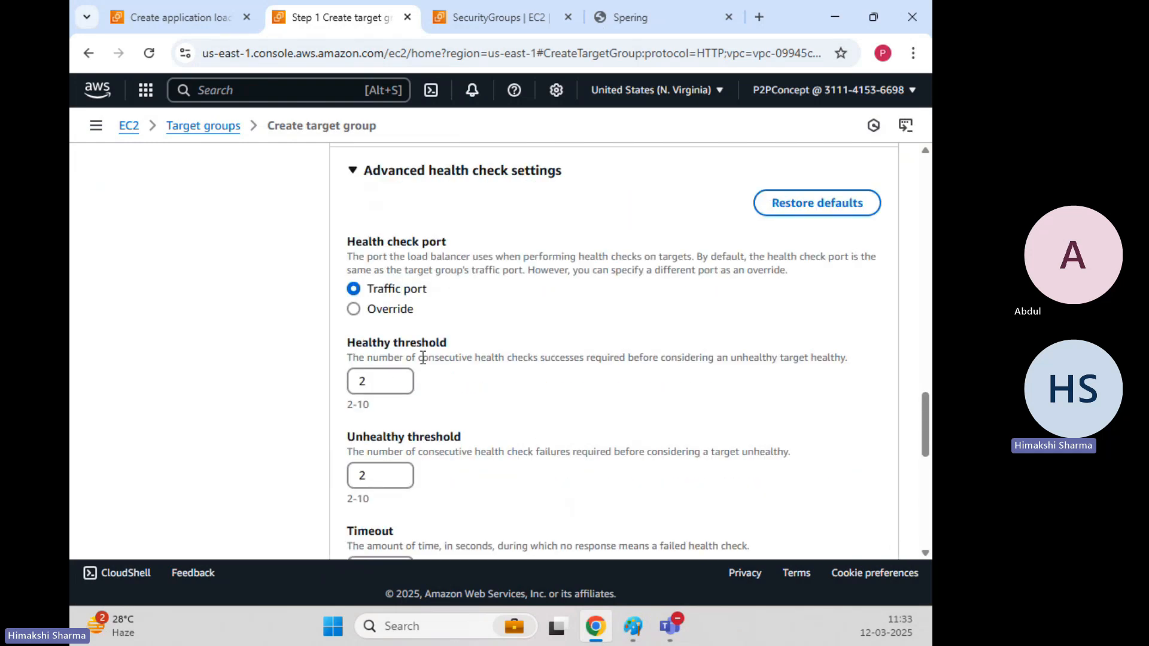
# Keep thresholds 2, 5s timeout and 10s interval, add no tags, and proceed to target registration.
pyautogui.scroll(-10, 422, 357)
pyautogui.click(422, 426)
pyautogui.scroll(-2, 422, 425)
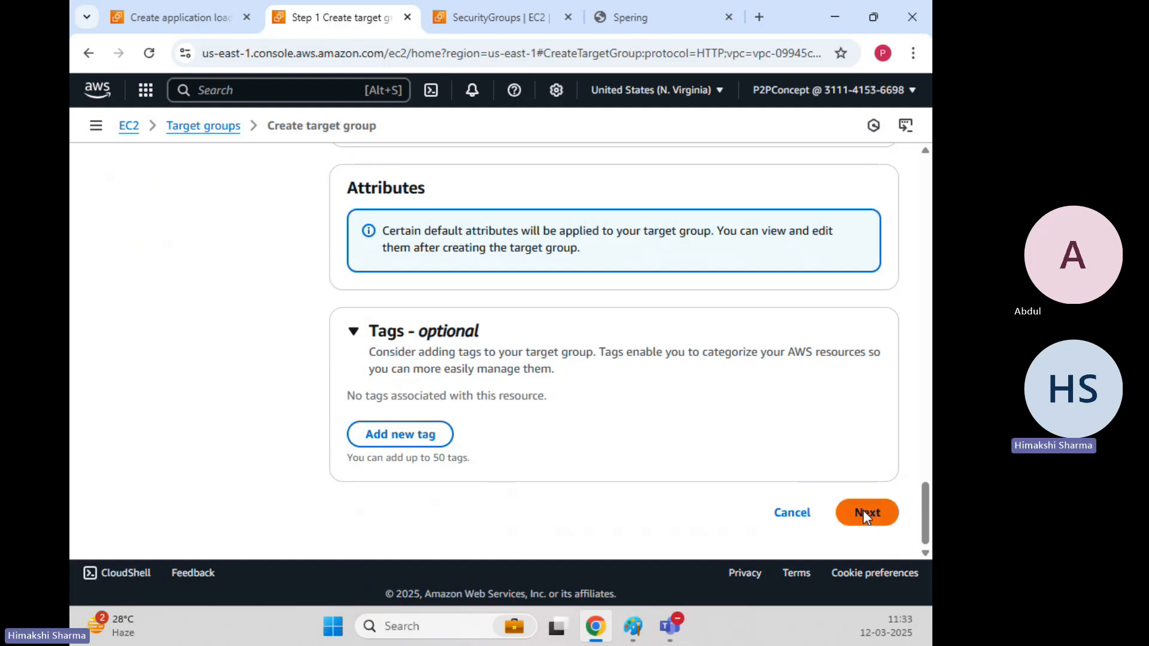
pyautogui.click(865, 514)
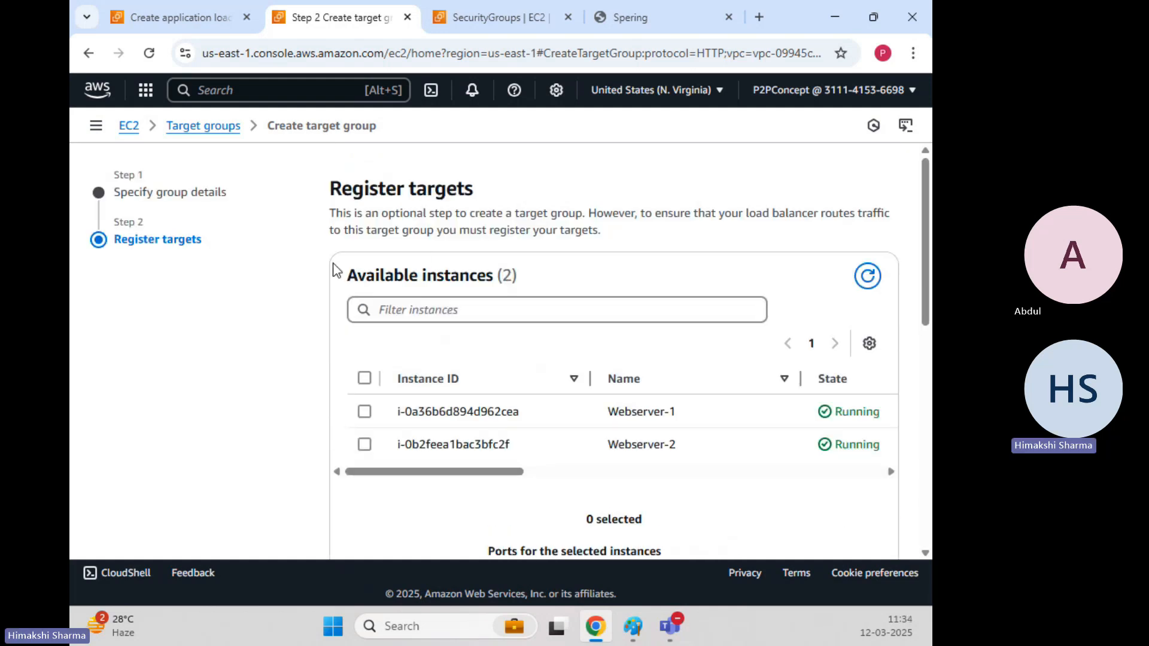
# Select both Webserver-1 and Webserver-2 in the available instances list.
pyautogui.scroll(-1, 333, 263)
pyautogui.scroll(1, 333, 263)
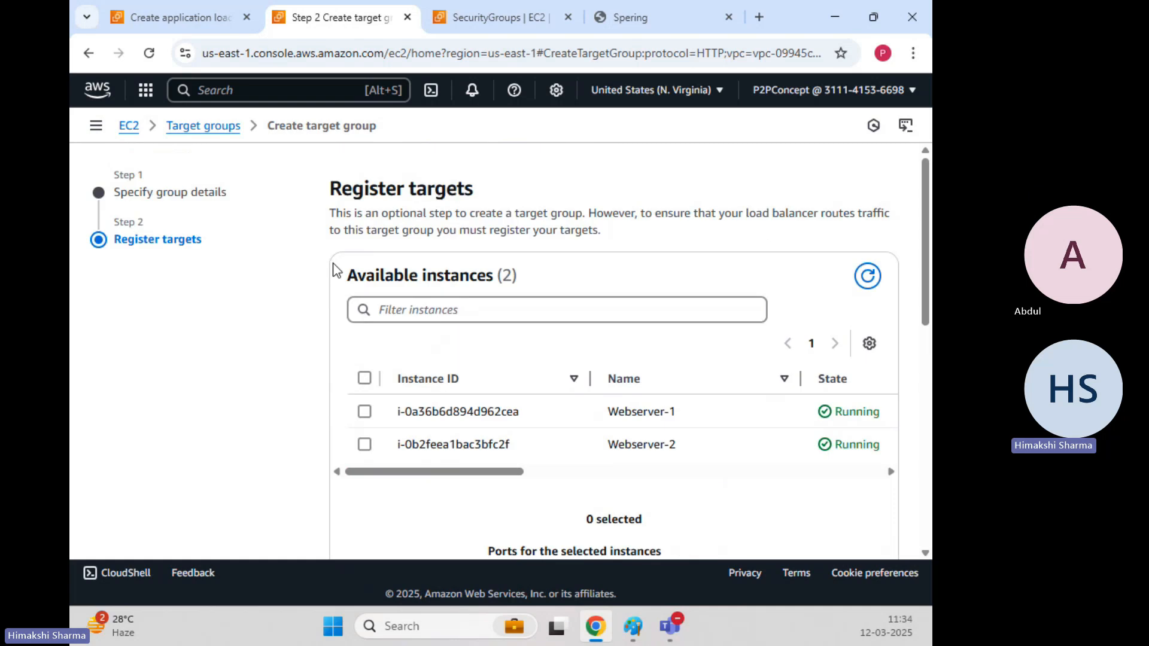
pyautogui.tripleClick(338, 187)
pyautogui.click(252, 323)
pyautogui.scroll(-2, 251, 324)
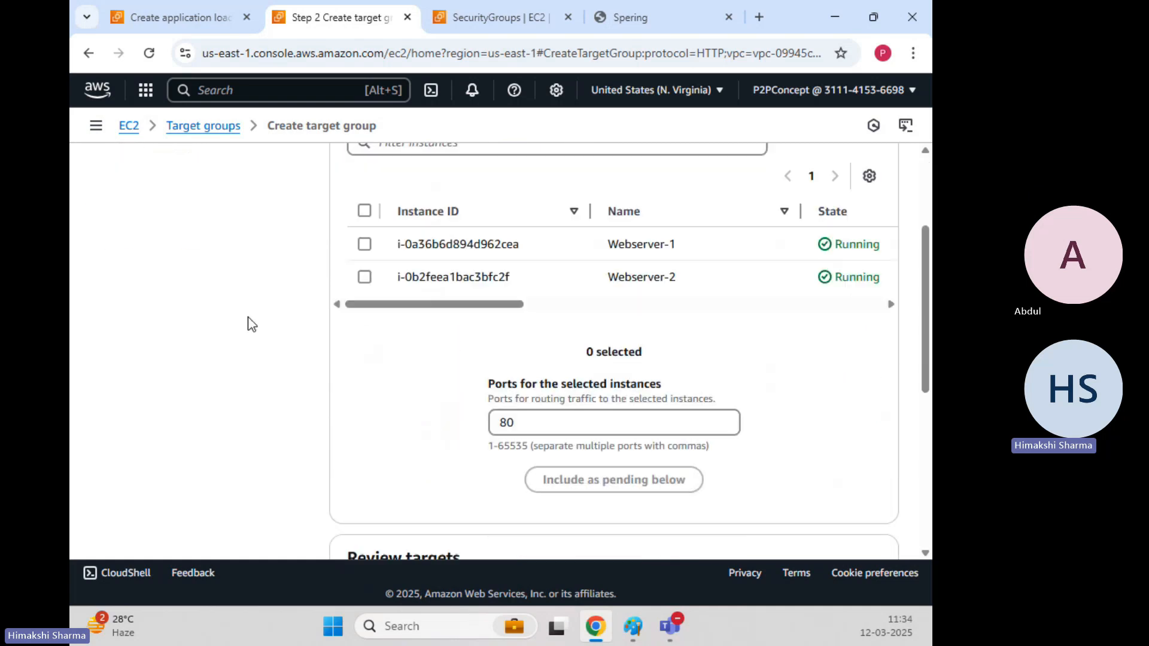
pyautogui.moveTo(442, 309); pyautogui.dragTo(564, 323)
pyautogui.moveTo(500, 305)
pyautogui.mouseDown()
pyautogui.moveTo(883, 306)
pyautogui.moveTo(485, 313)
pyautogui.mouseUp()
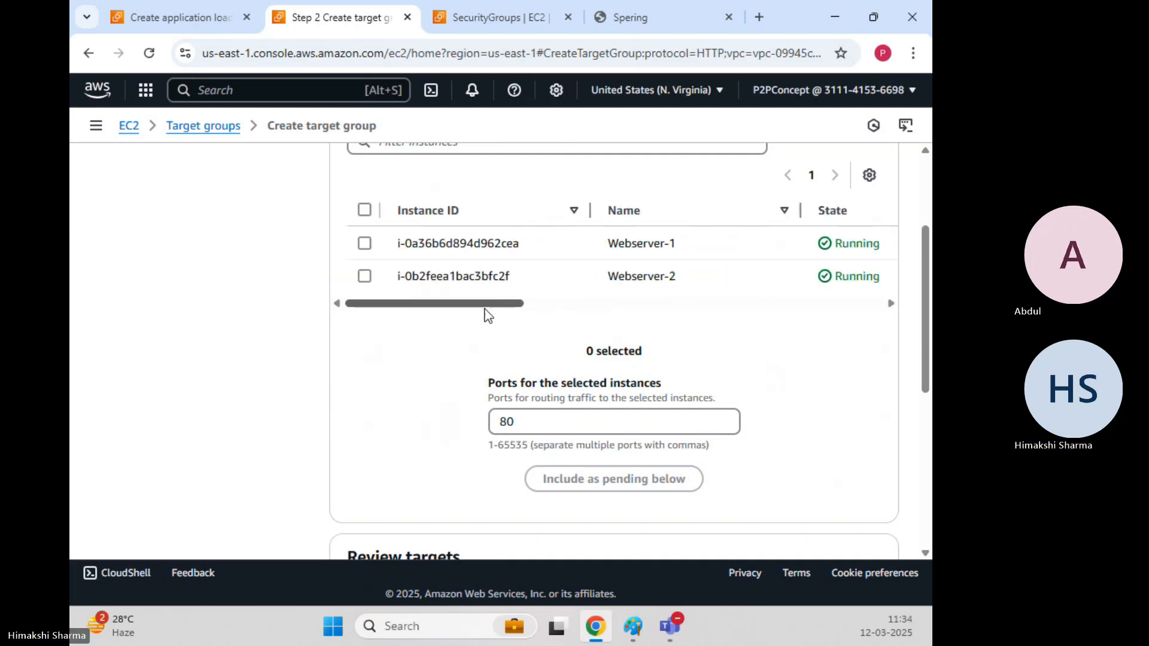
pyautogui.click(363, 210)
# Include both running instances as pending targets on port 80 and create Spering-ALB-TG.
pyautogui.scroll(-1, 398, 378)
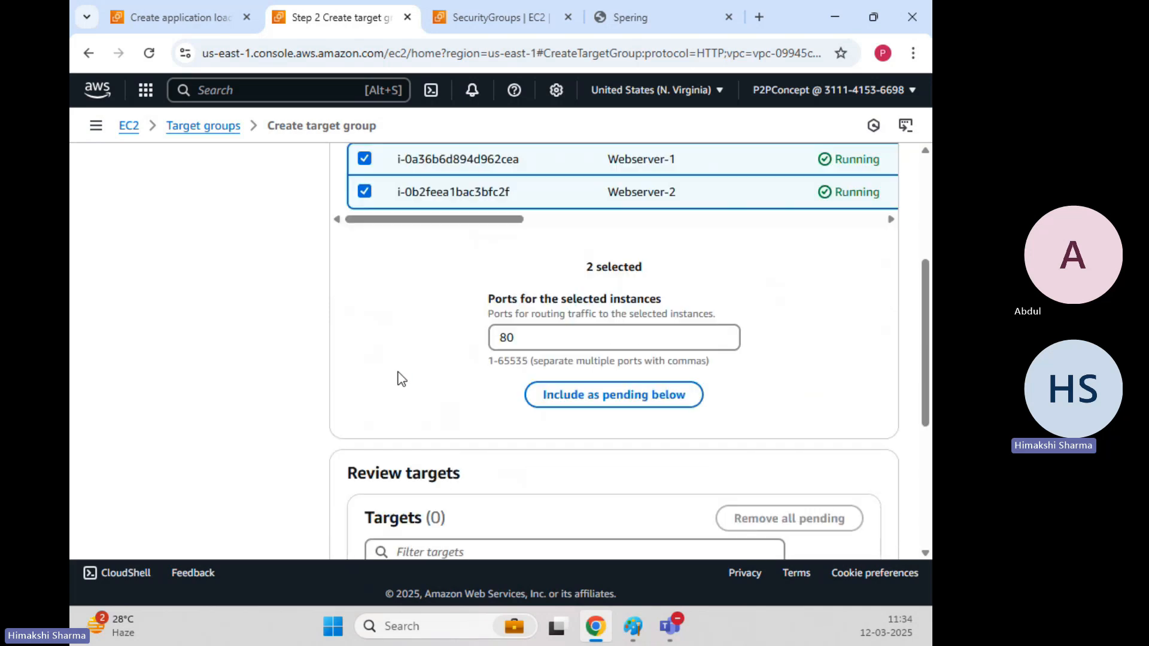
pyautogui.click(625, 396)
pyautogui.scroll(-4, 340, 326)
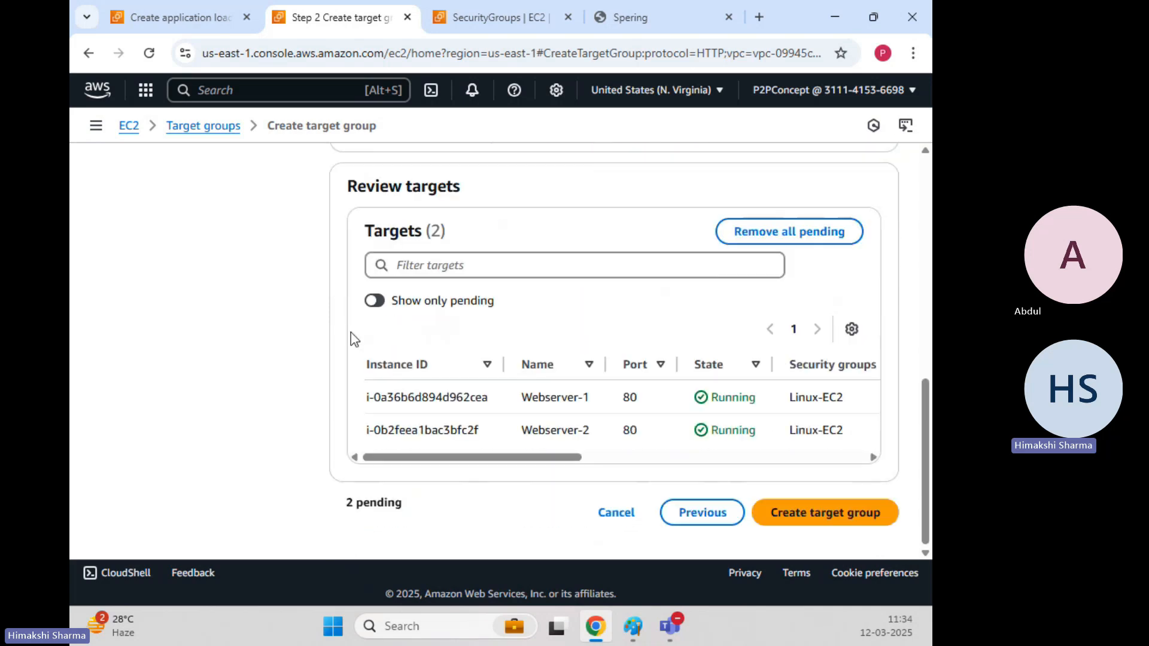
pyautogui.moveTo(562, 464); pyautogui.dragTo(574, 464)
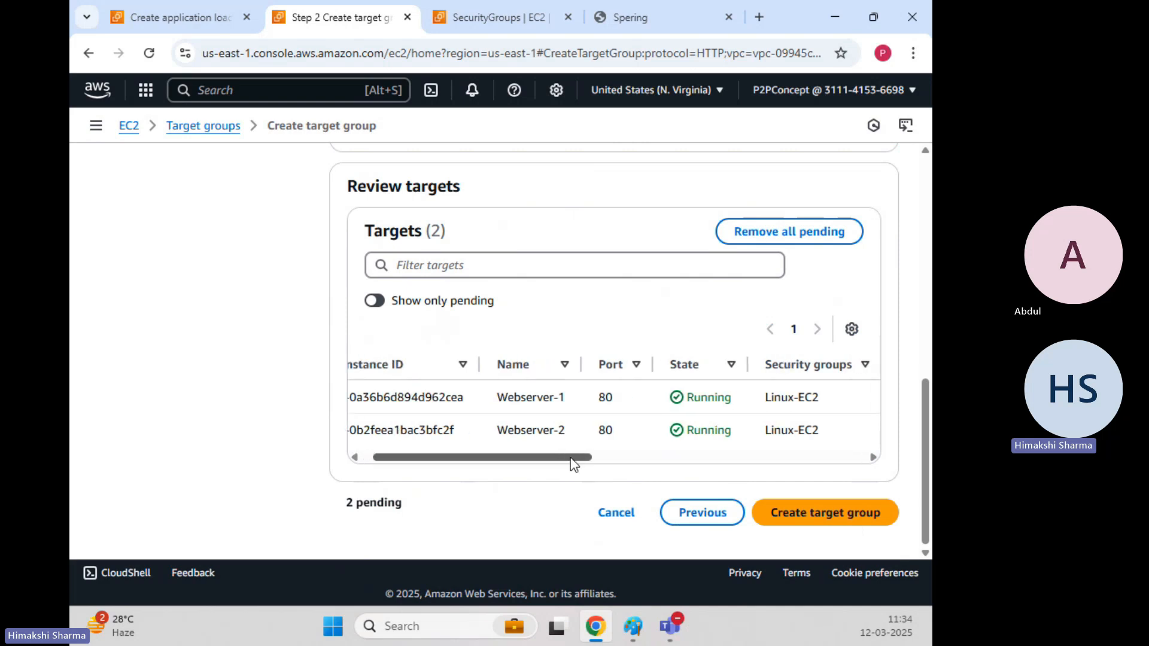
pyautogui.doubleClick(605, 396)
pyautogui.doubleClick(604, 431)
pyautogui.doubleClick(707, 398)
pyautogui.moveTo(732, 431); pyautogui.dragTo(727, 438)
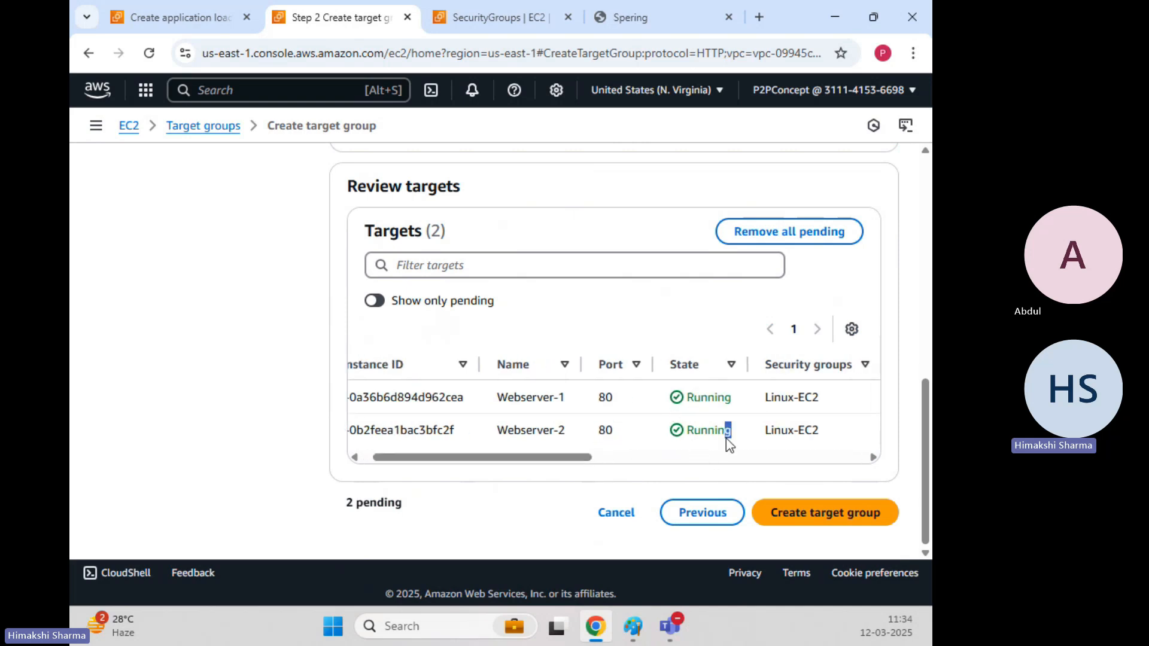
pyautogui.click(828, 529)
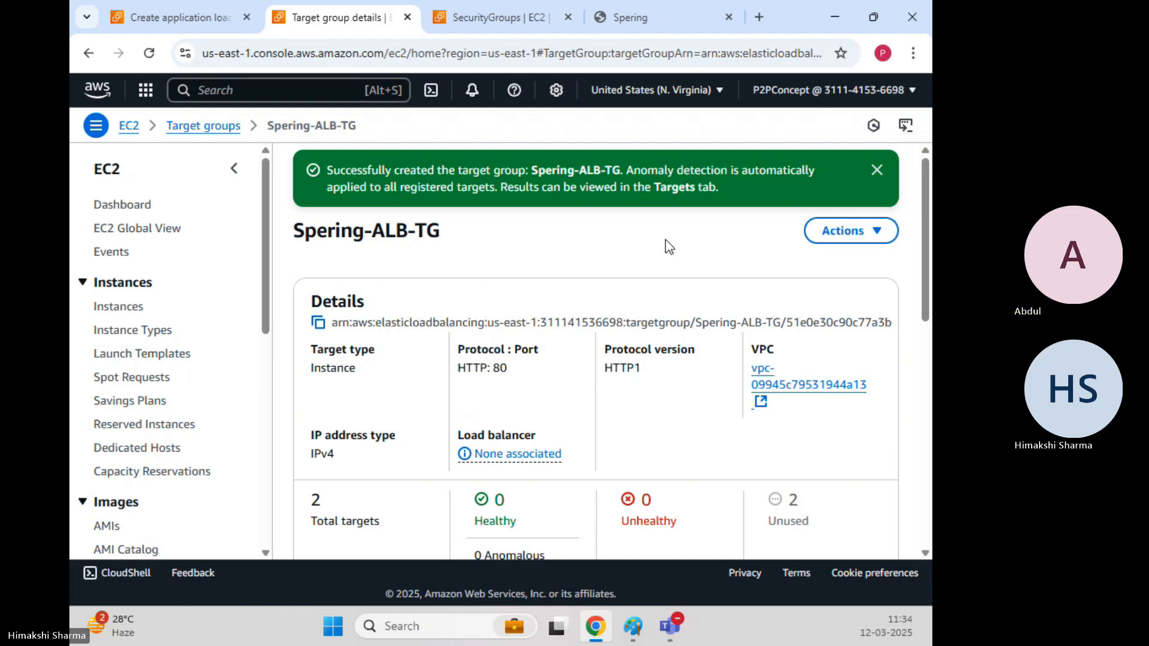
# Dismiss the target group success banner and note the Spering-ALB-TG name.
pyautogui.click(877, 170)
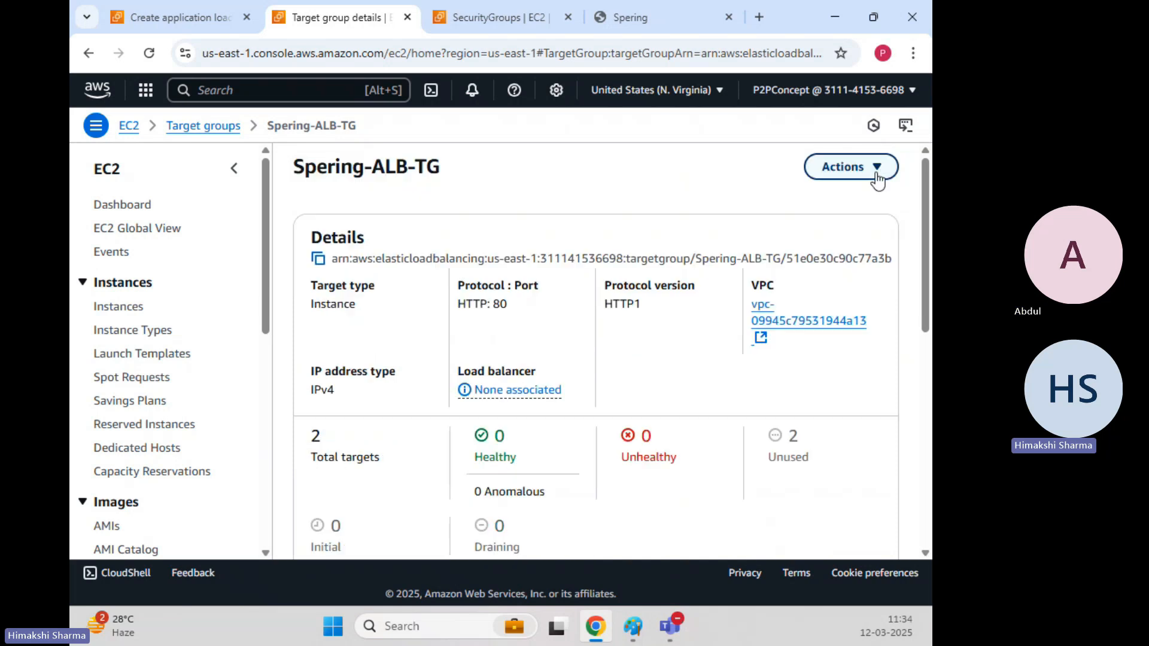
pyautogui.scroll(-5, 683, 187)
pyautogui.scroll(5, 685, 393)
pyautogui.moveTo(292, 167); pyautogui.dragTo(447, 180)
# In the load balancer form, set the HTTP:80 listener's default action to forward to Spering-ALB-TG.
pyautogui.click(151, 14)
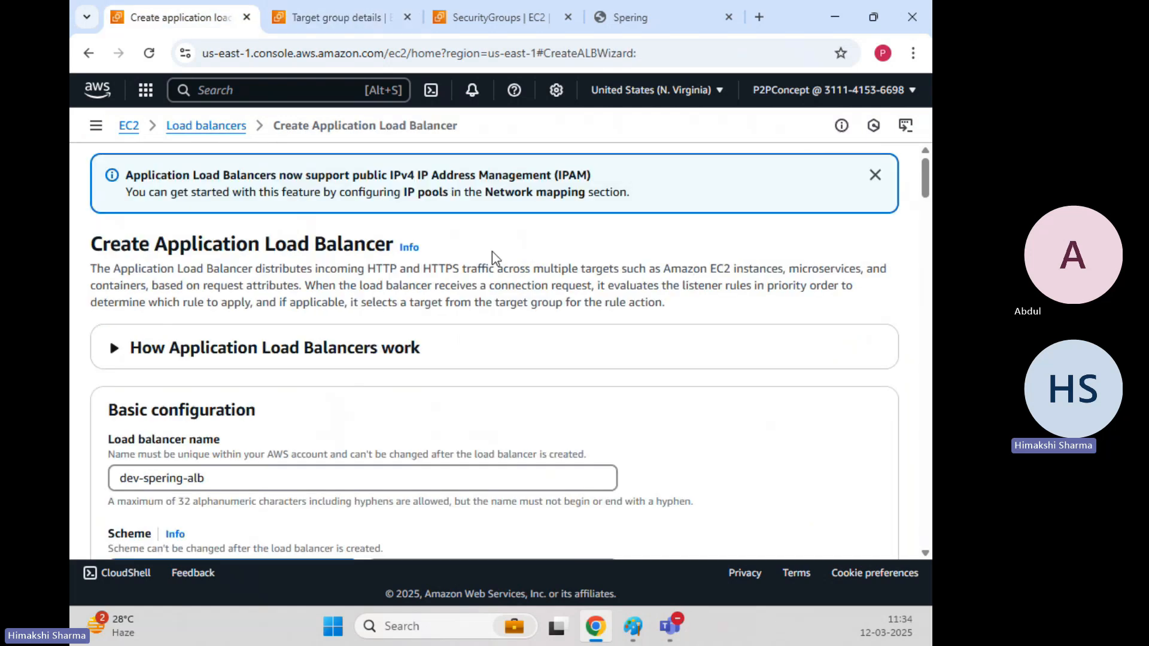
pyautogui.scroll(-6, 634, 290)
pyautogui.scroll(-10, 636, 290)
pyautogui.scroll(-7, 637, 292)
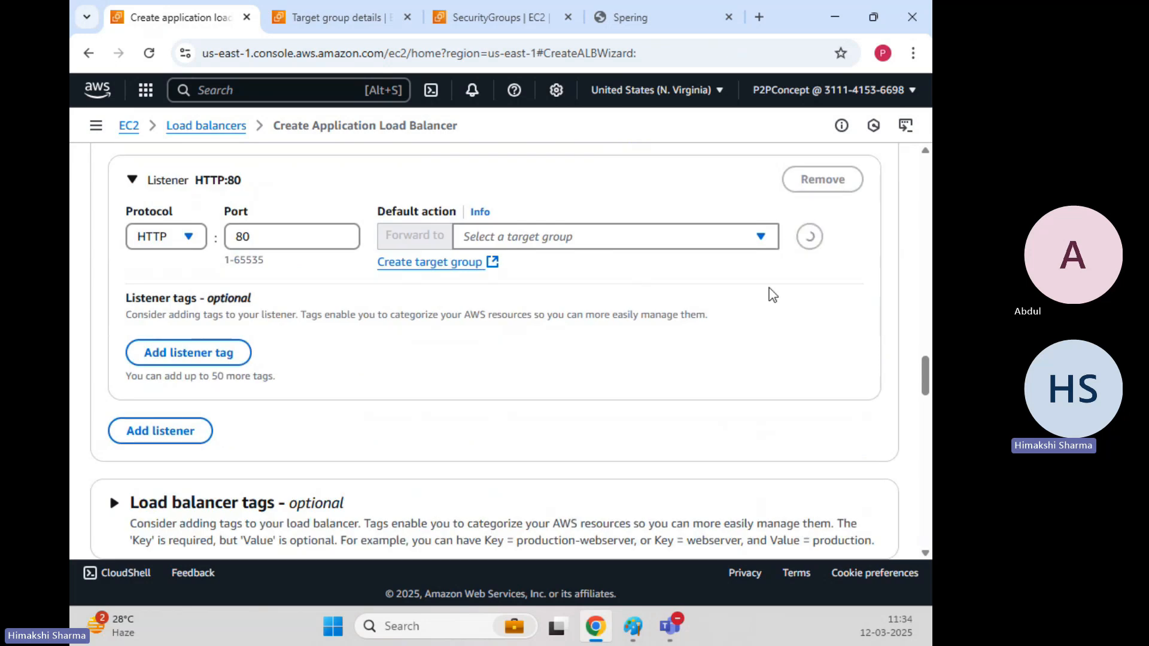
pyautogui.click(733, 237)
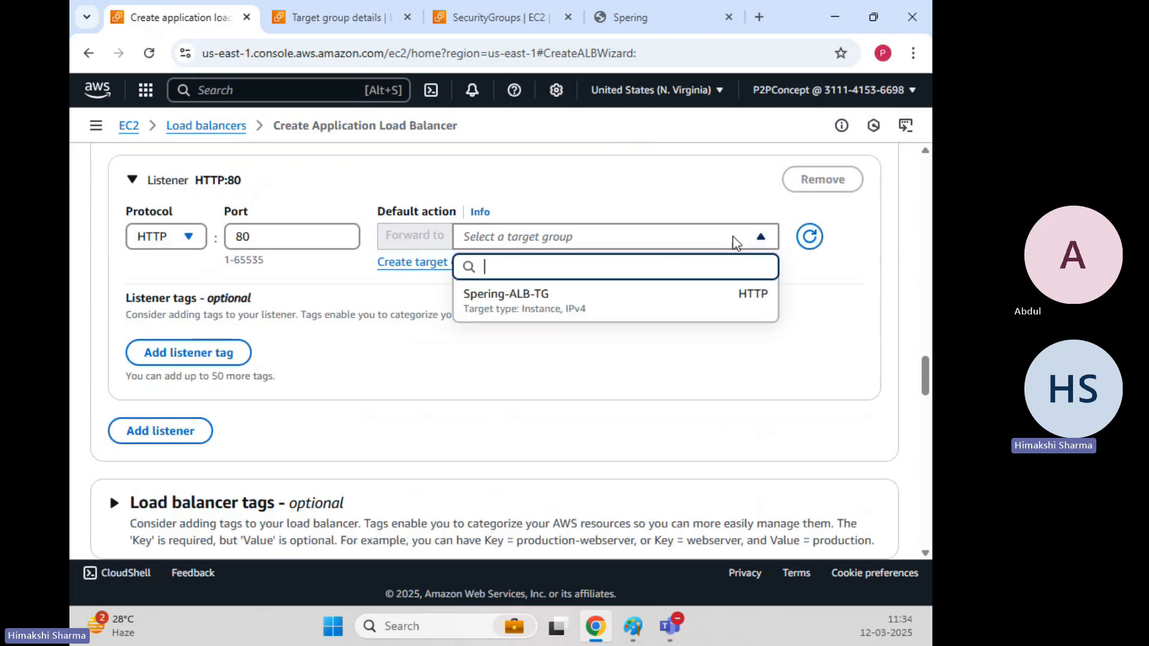
pyautogui.click(555, 296)
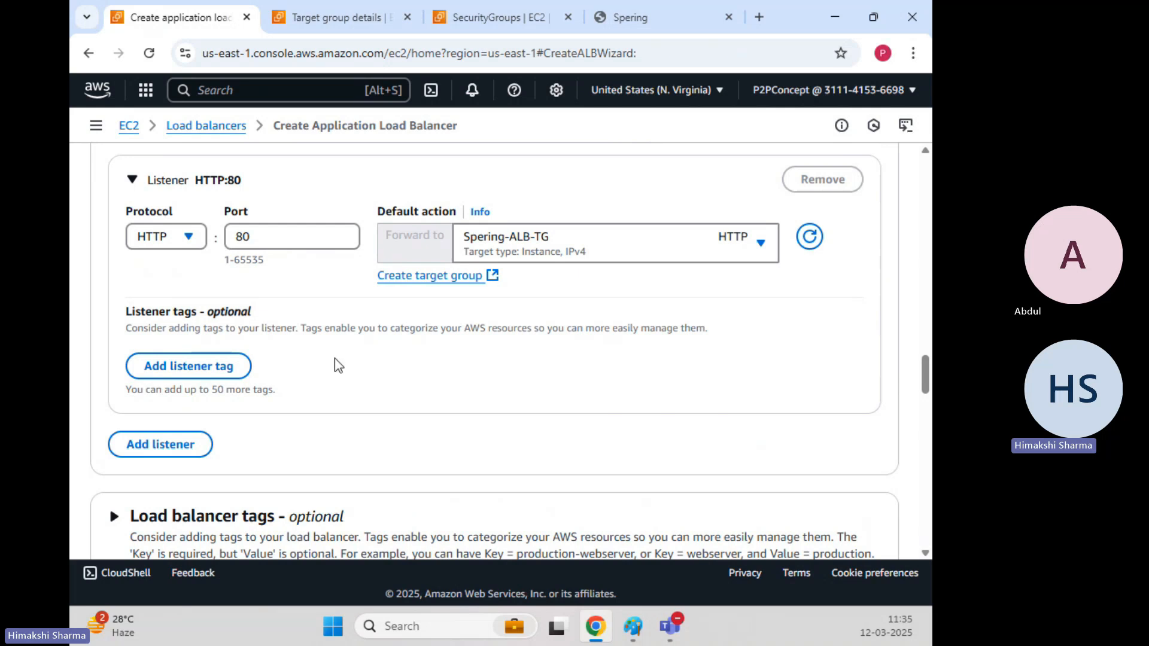
pyautogui.scroll(-2, 335, 362)
pyautogui.scroll(2, 336, 363)
# Look at the load balancer tags section and leave it without tags.
pyautogui.scroll(-4, 541, 314)
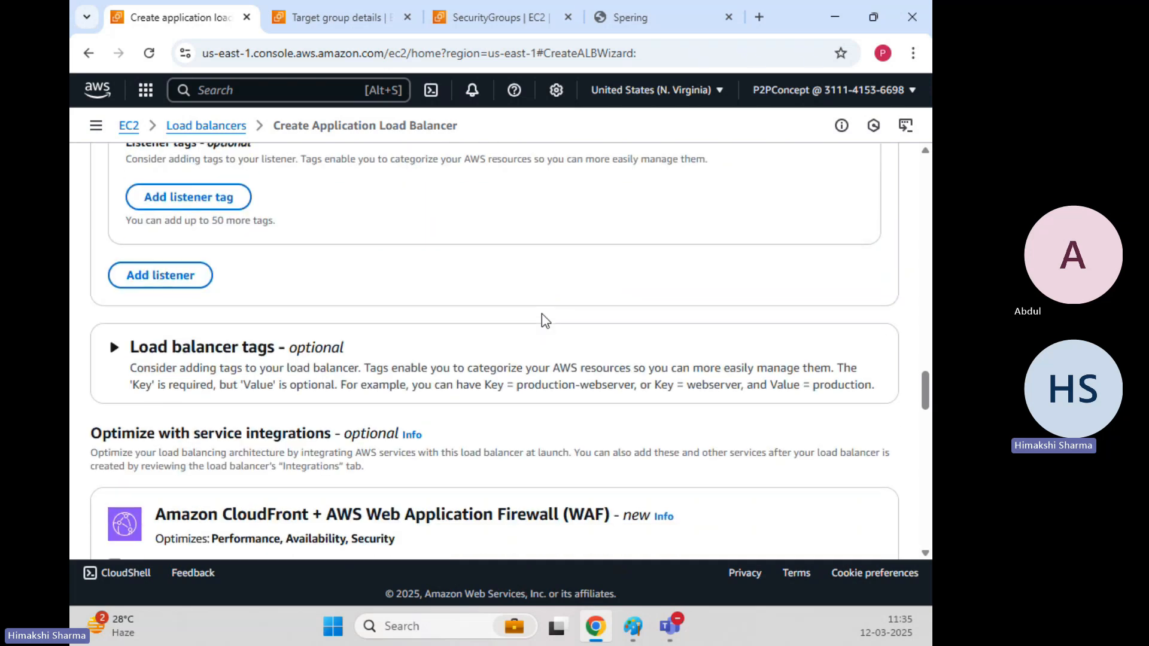
pyautogui.scroll(-1, 544, 322)
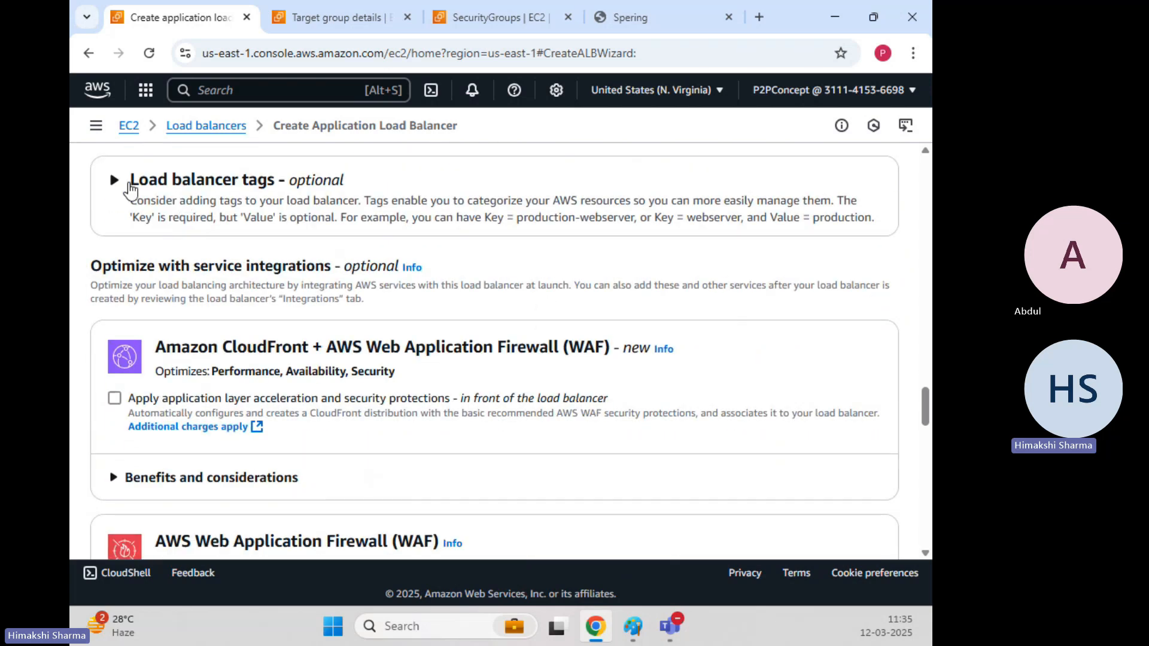
pyautogui.click(115, 181)
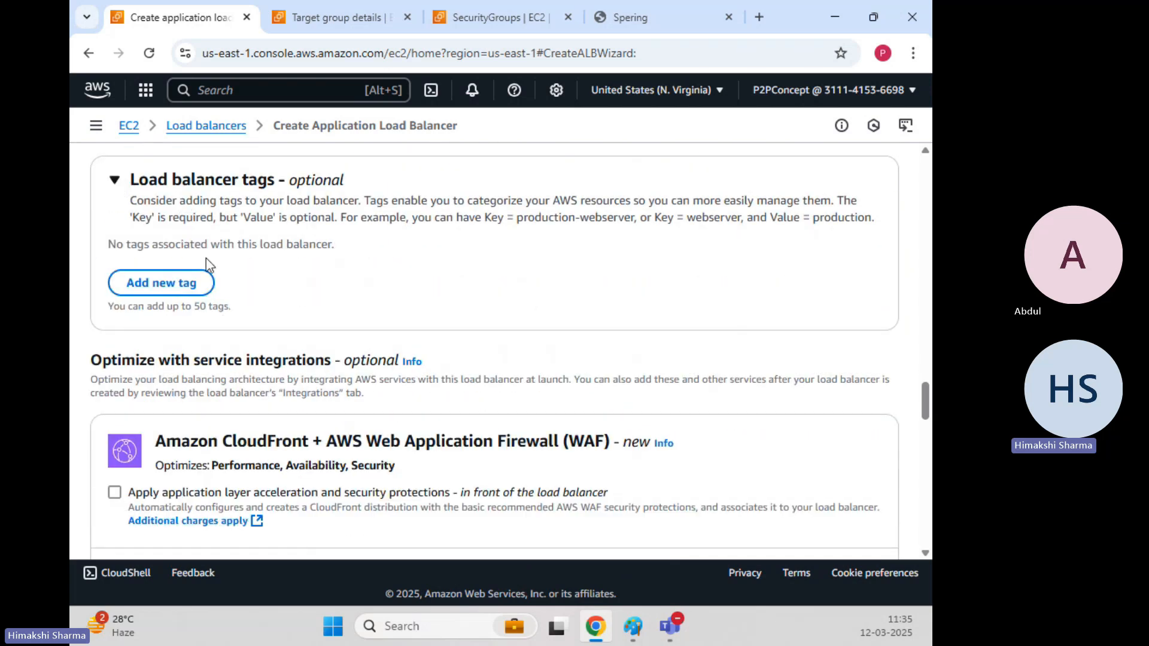
pyautogui.click(115, 182)
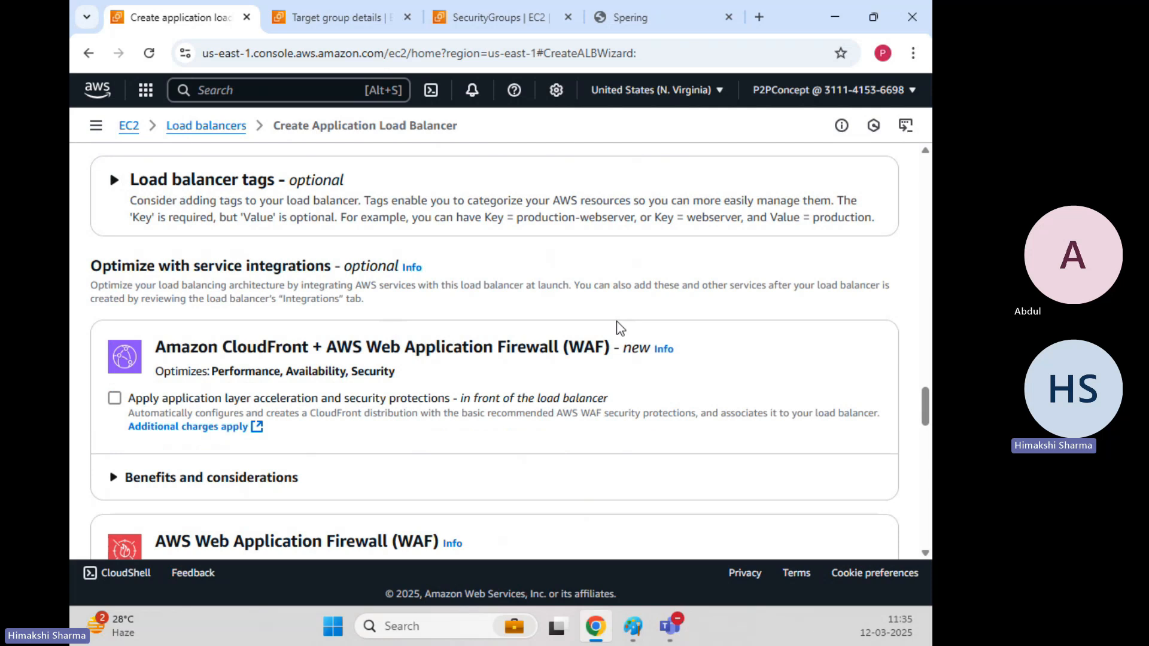
pyautogui.click(114, 181)
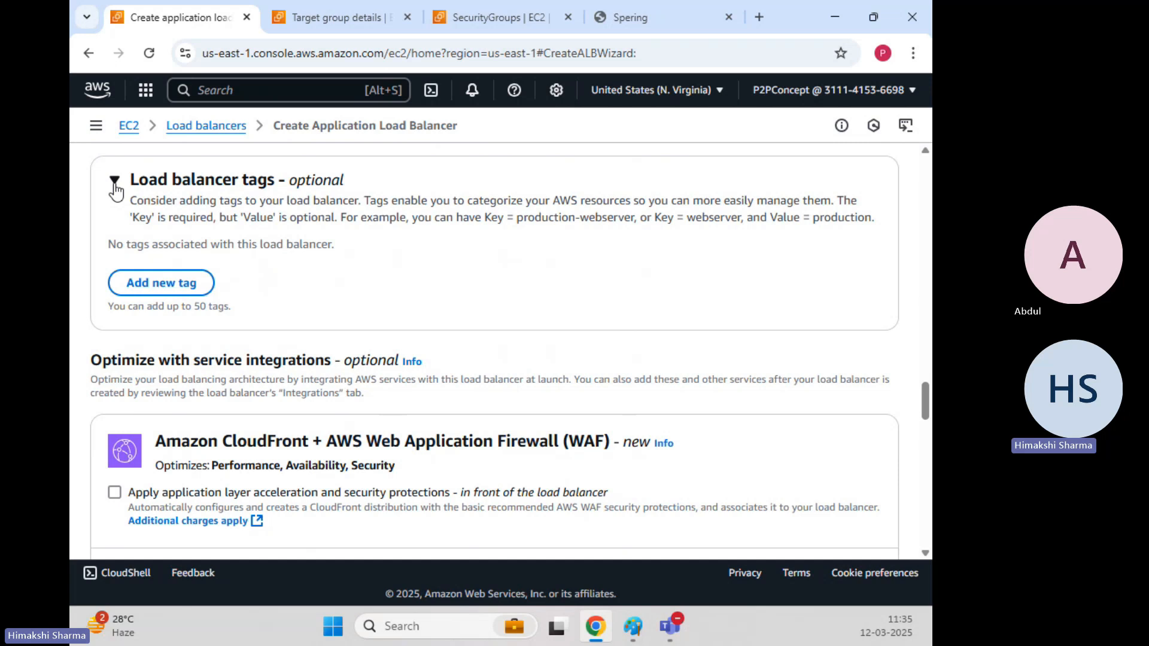
pyautogui.click(114, 181)
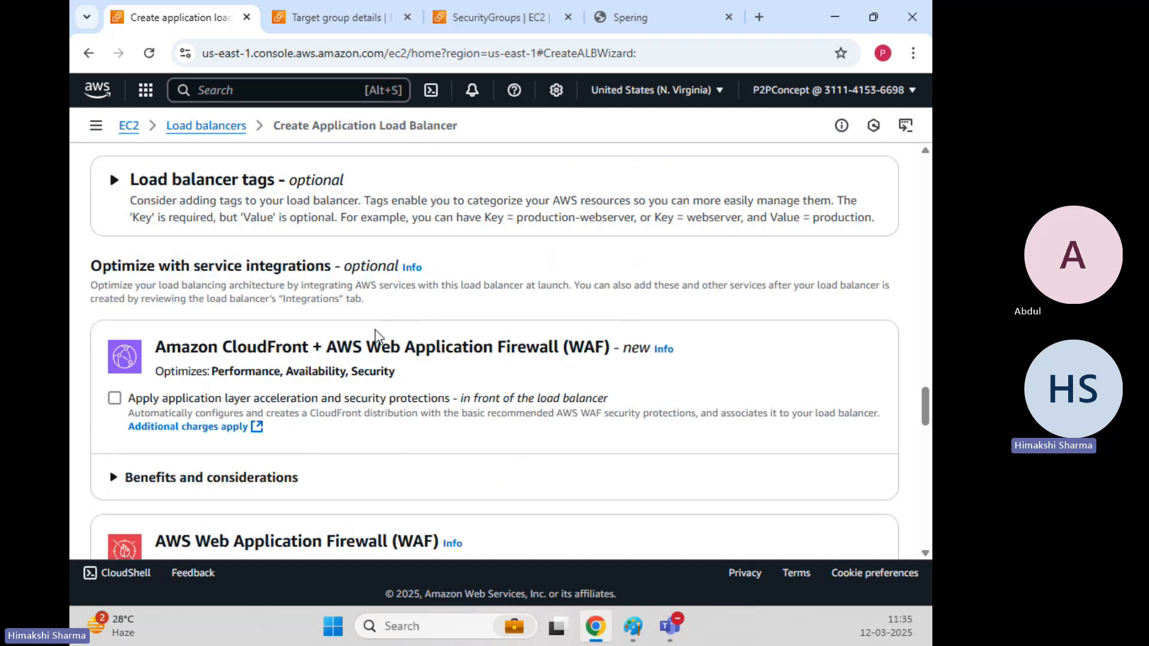
# Review the Web Application Firewall option and its benefits and considerations, leaving WAF off.
pyautogui.scroll(-2, 377, 335)
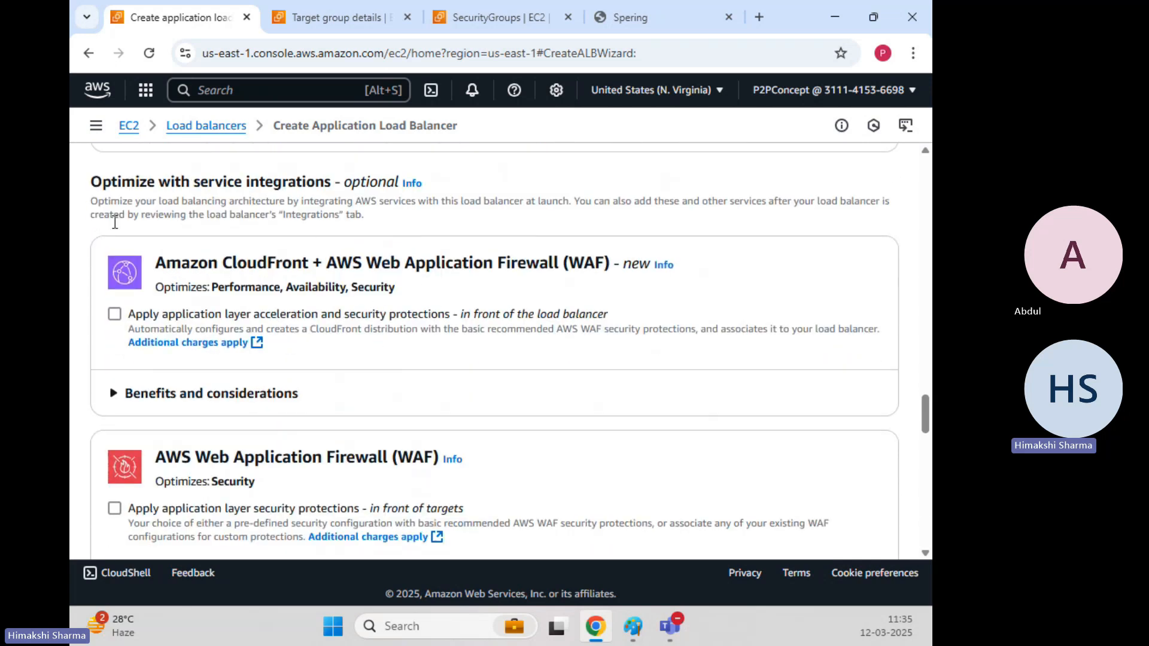
pyautogui.moveTo(377, 268); pyautogui.dragTo(577, 255)
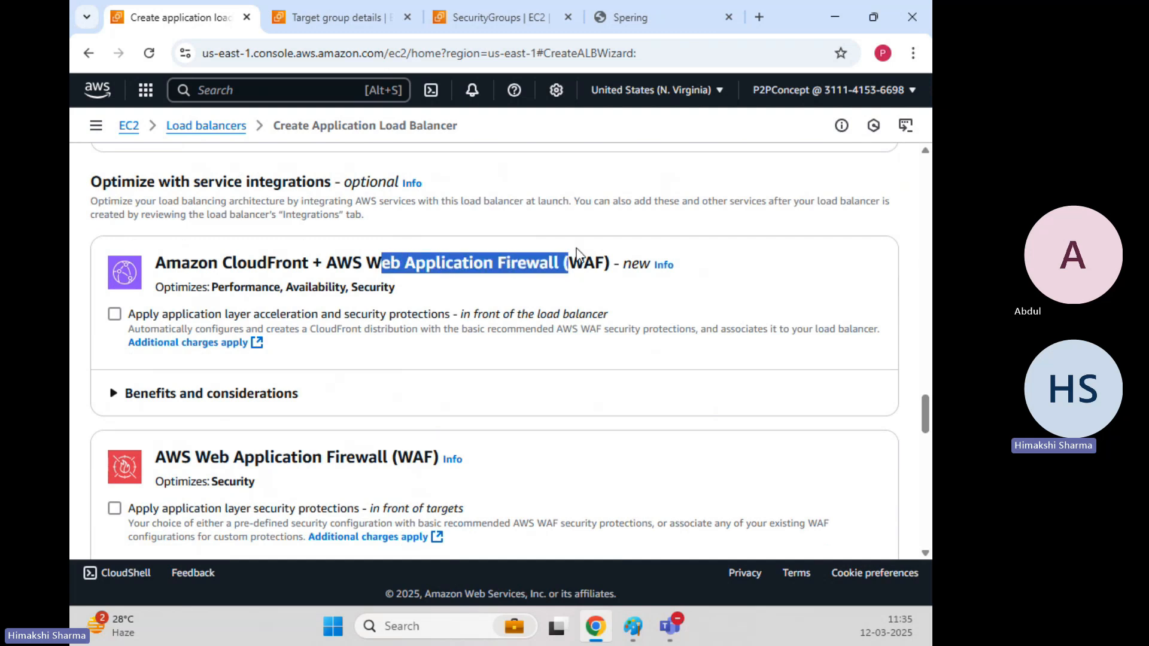
pyautogui.scroll(-4, 270, 357)
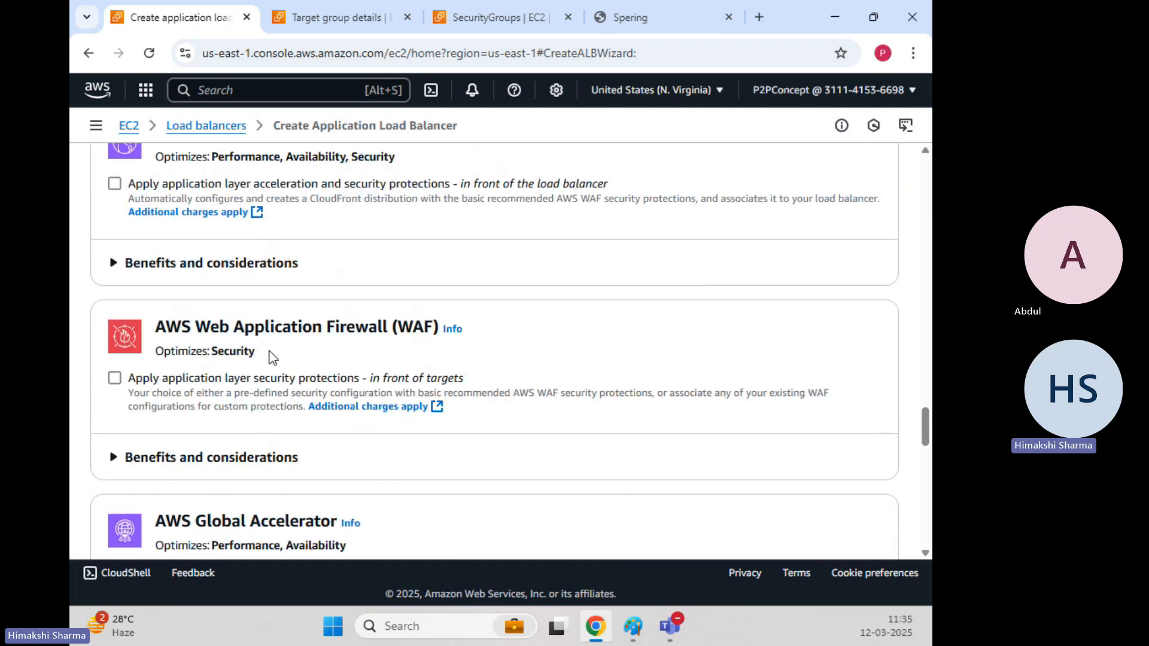
pyautogui.scroll(-3, 270, 358)
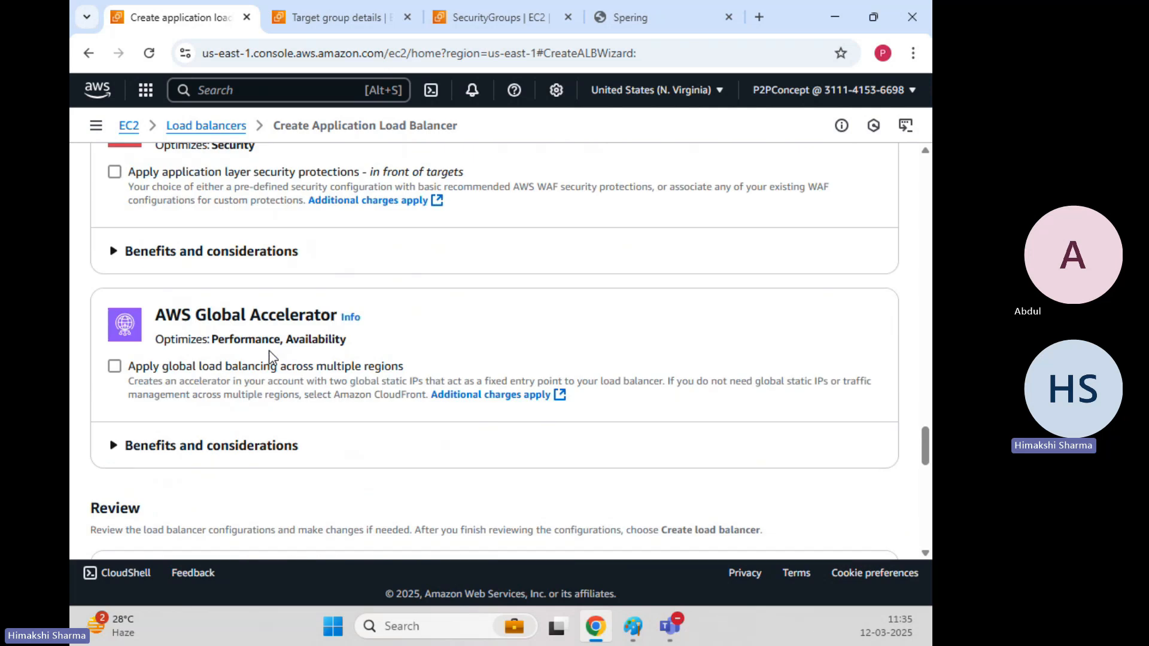
pyautogui.moveTo(196, 315); pyautogui.dragTo(320, 306)
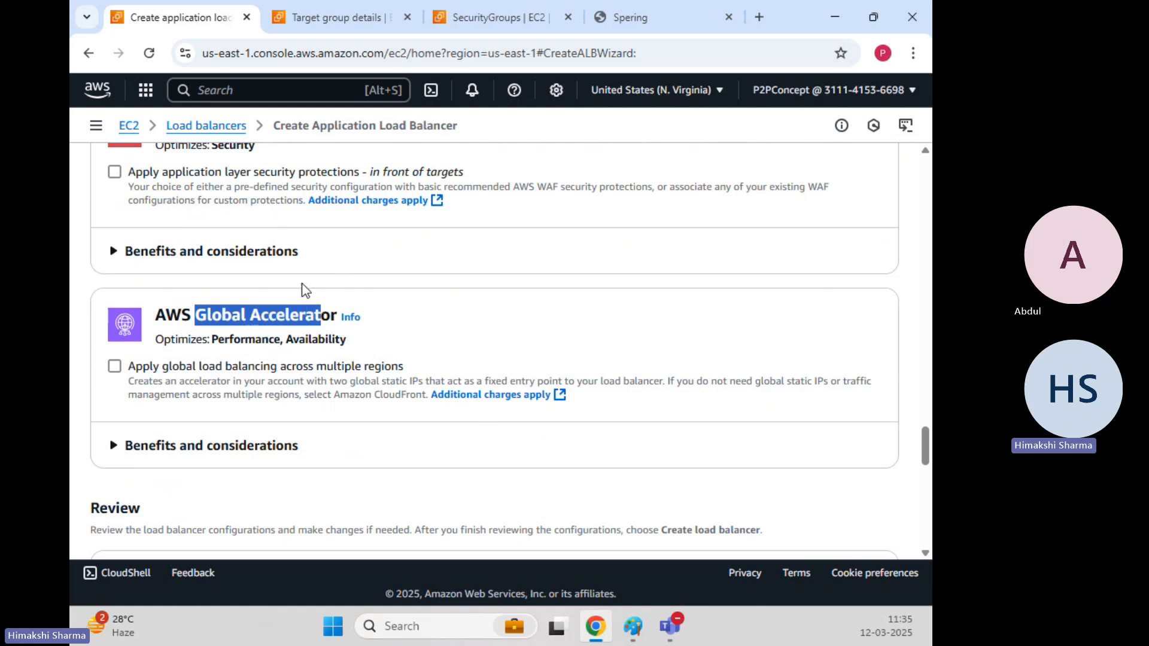
pyautogui.click(114, 257)
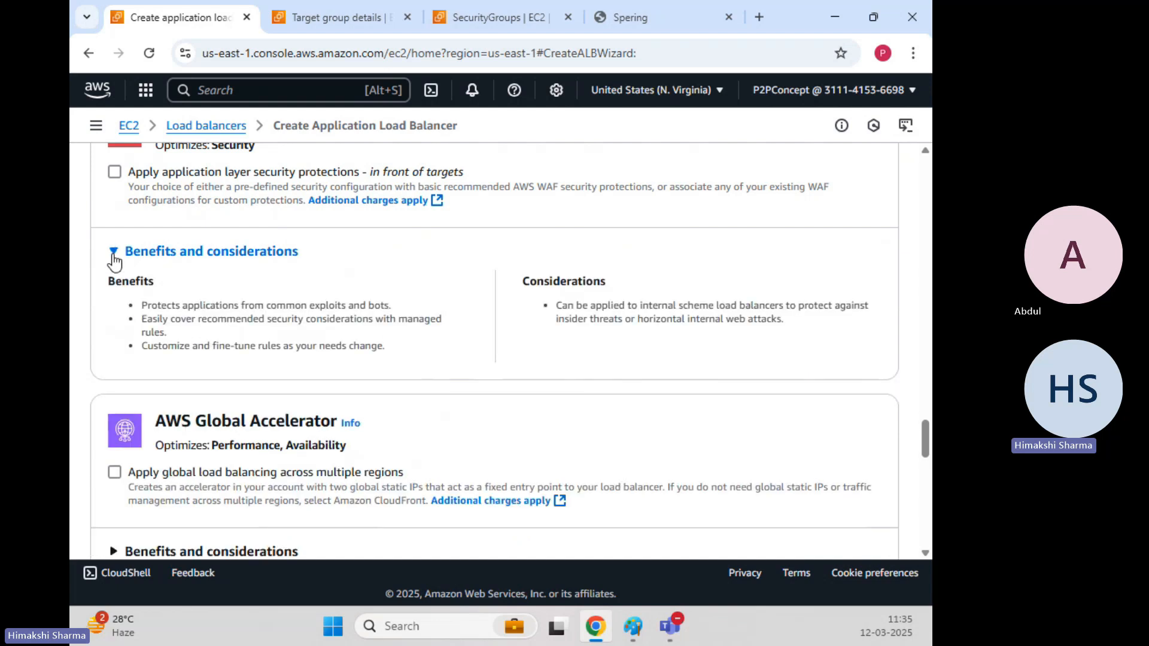
pyautogui.click(114, 257)
# Leave 'Apply global load balancing across multiple regions' unchecked under AWS Global Accelerator.
pyautogui.scroll(-3, 185, 313)
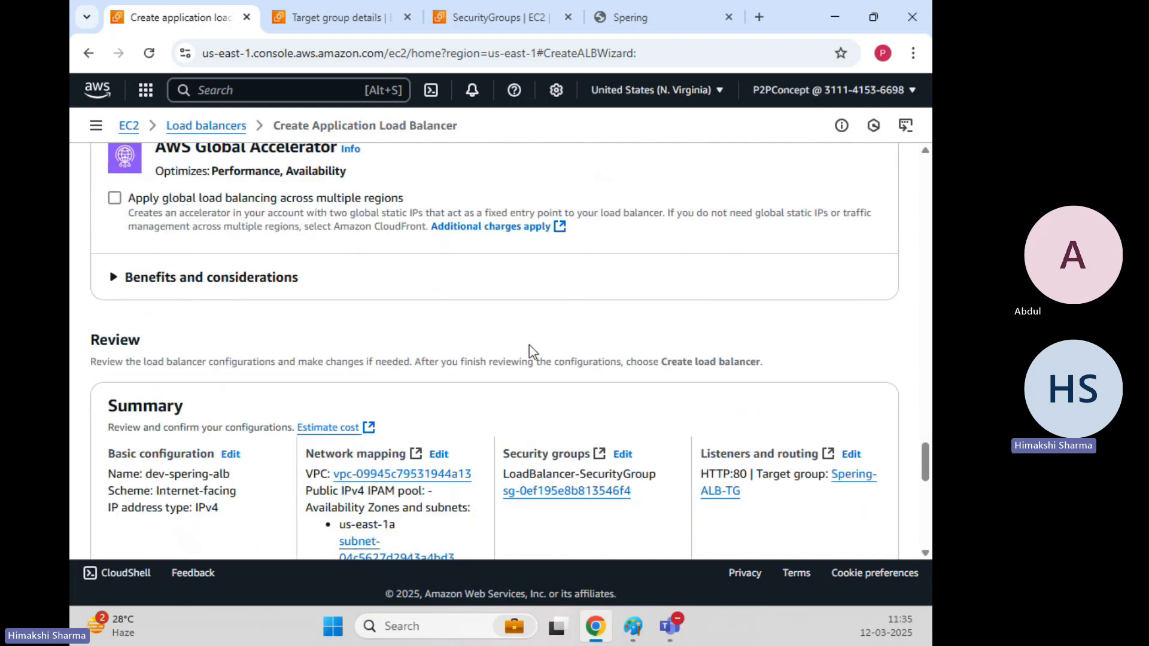
pyautogui.scroll(2, 246, 279)
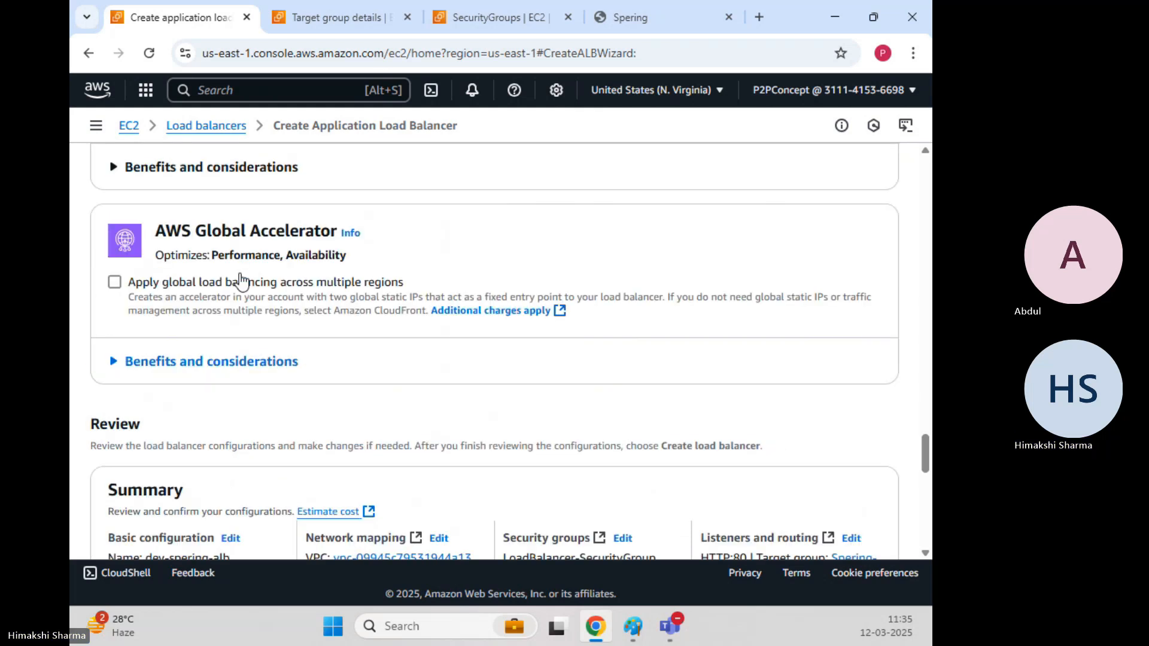
pyautogui.moveTo(166, 231); pyautogui.dragTo(301, 222)
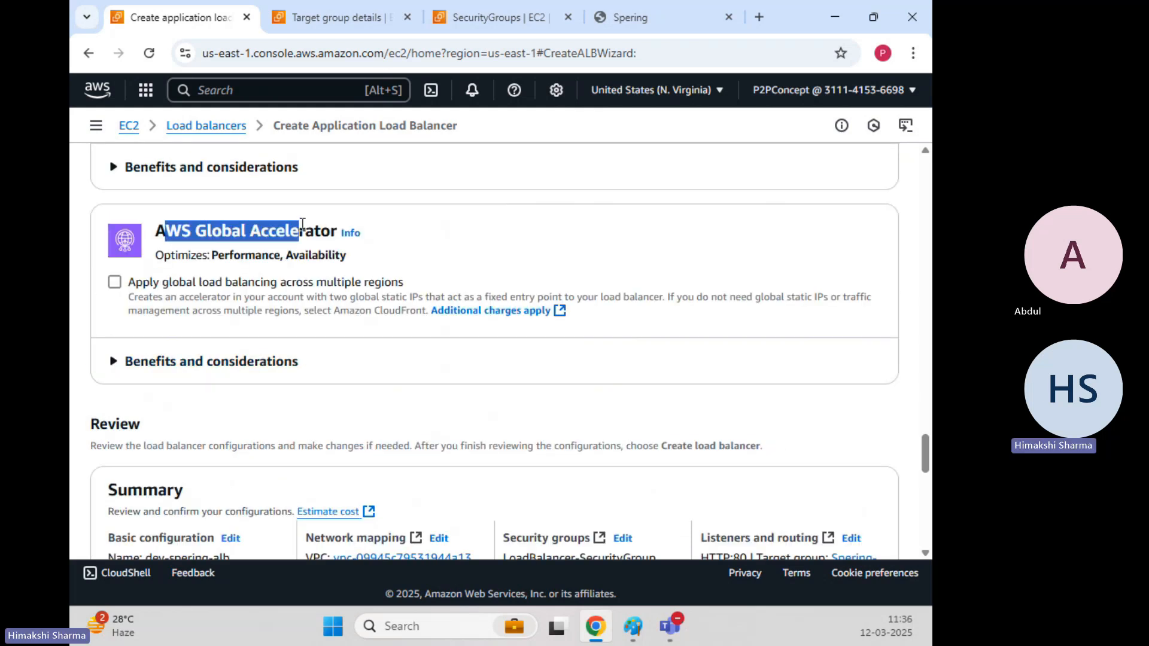
pyautogui.click(114, 283)
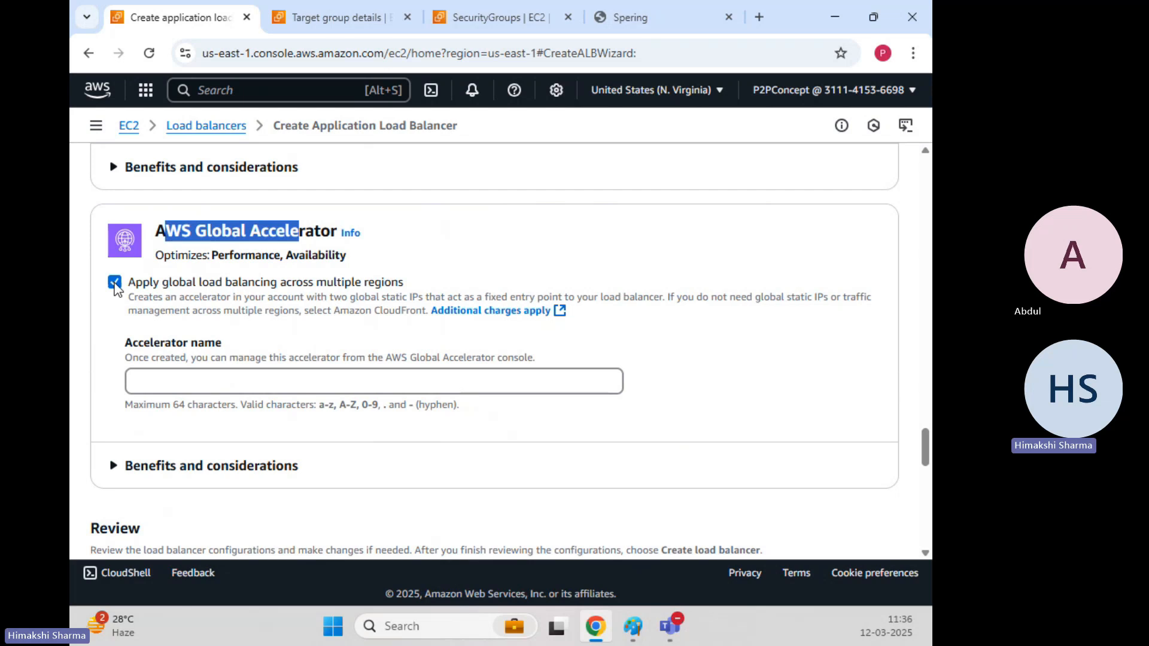
pyautogui.click(114, 282)
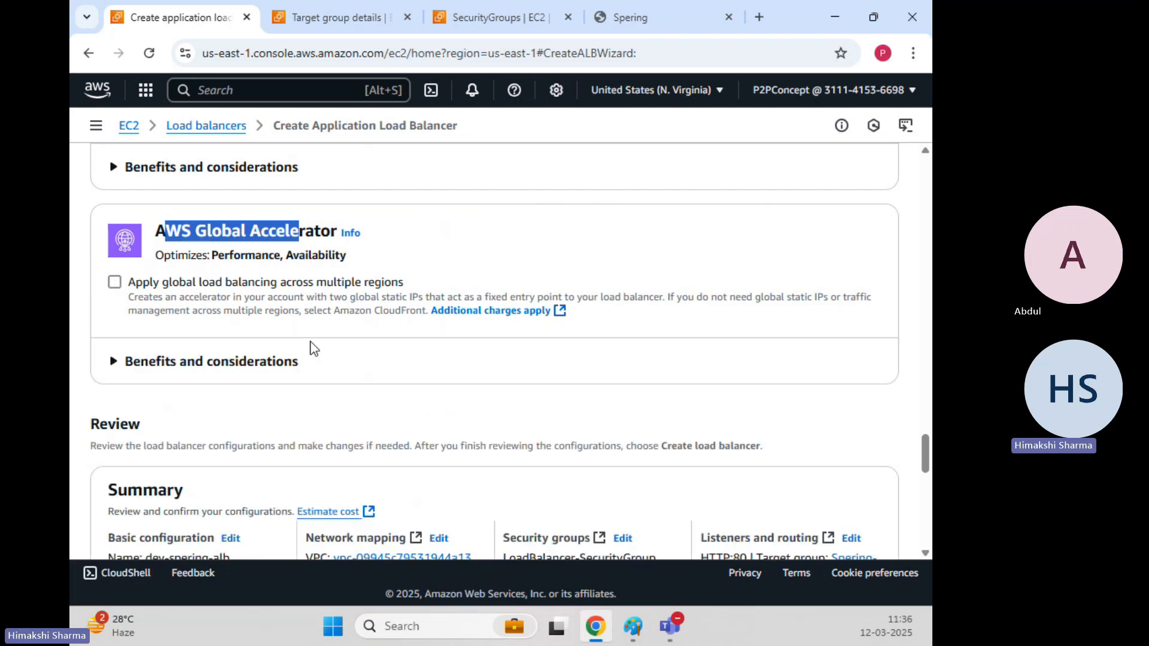
pyautogui.scroll(-4, 311, 348)
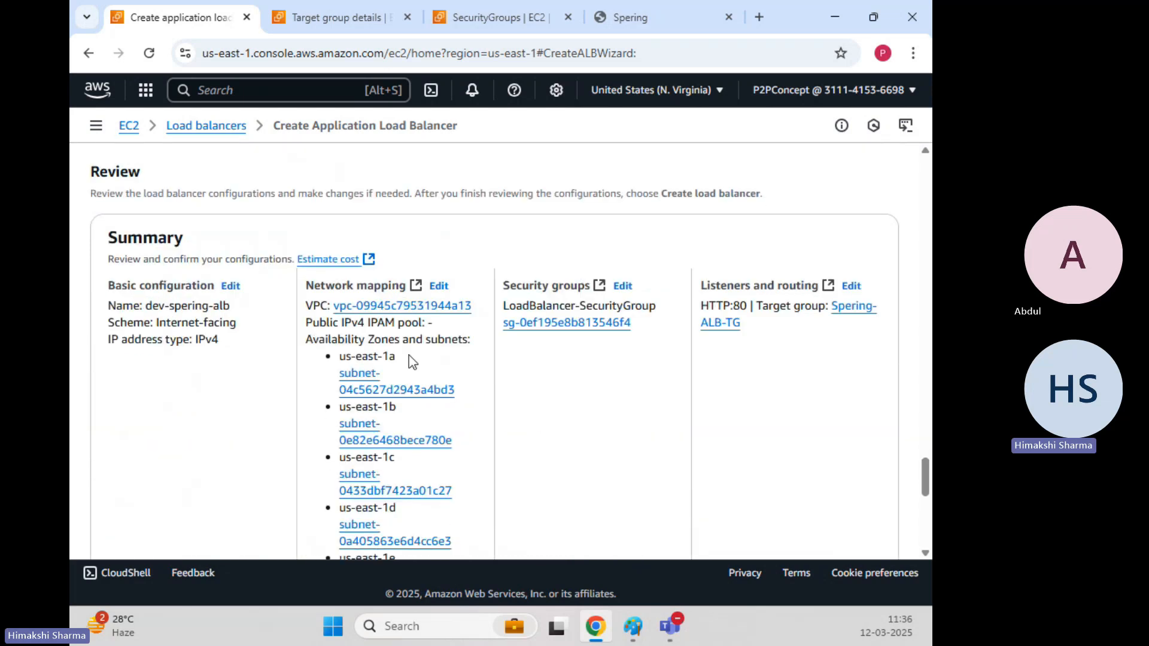
# Confirm the review summary and create the dev-spering-alb load balancer.
pyautogui.scroll(-4, 557, 388)
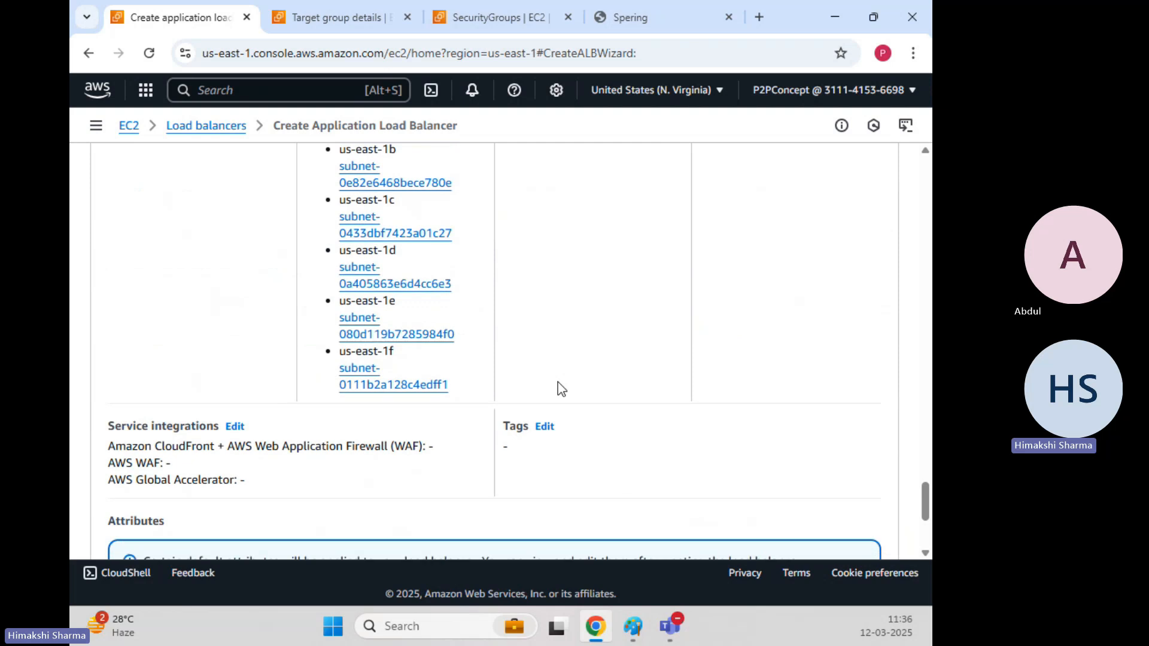
pyautogui.scroll(-4, 561, 388)
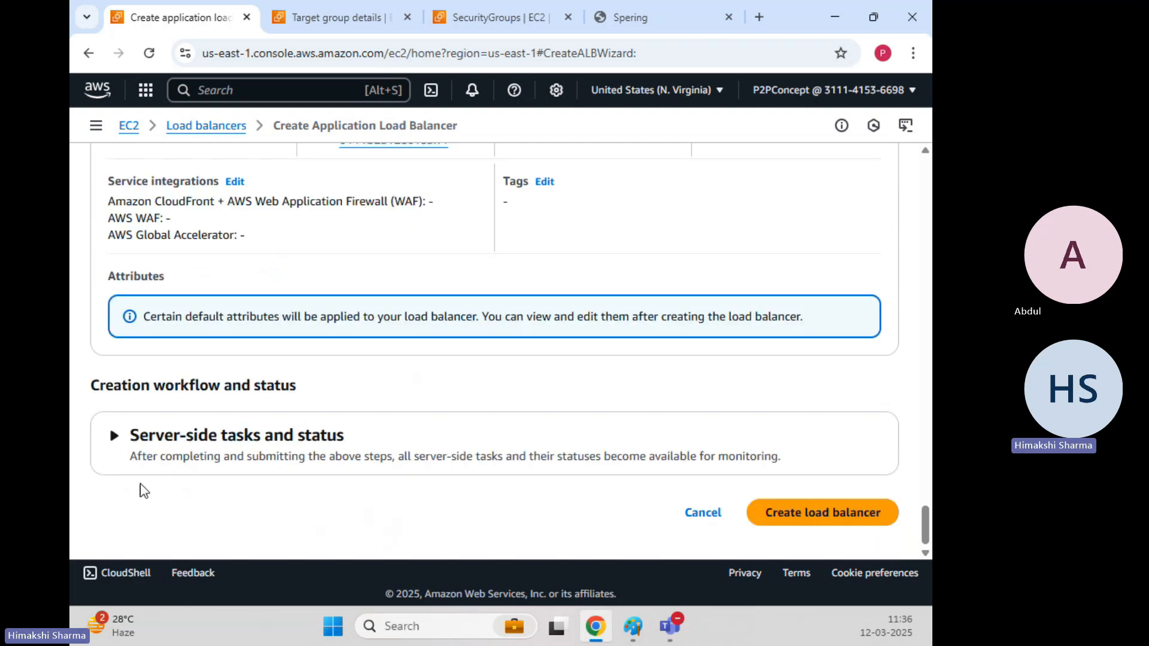
pyautogui.moveTo(189, 456); pyautogui.dragTo(778, 457)
pyautogui.click(841, 517)
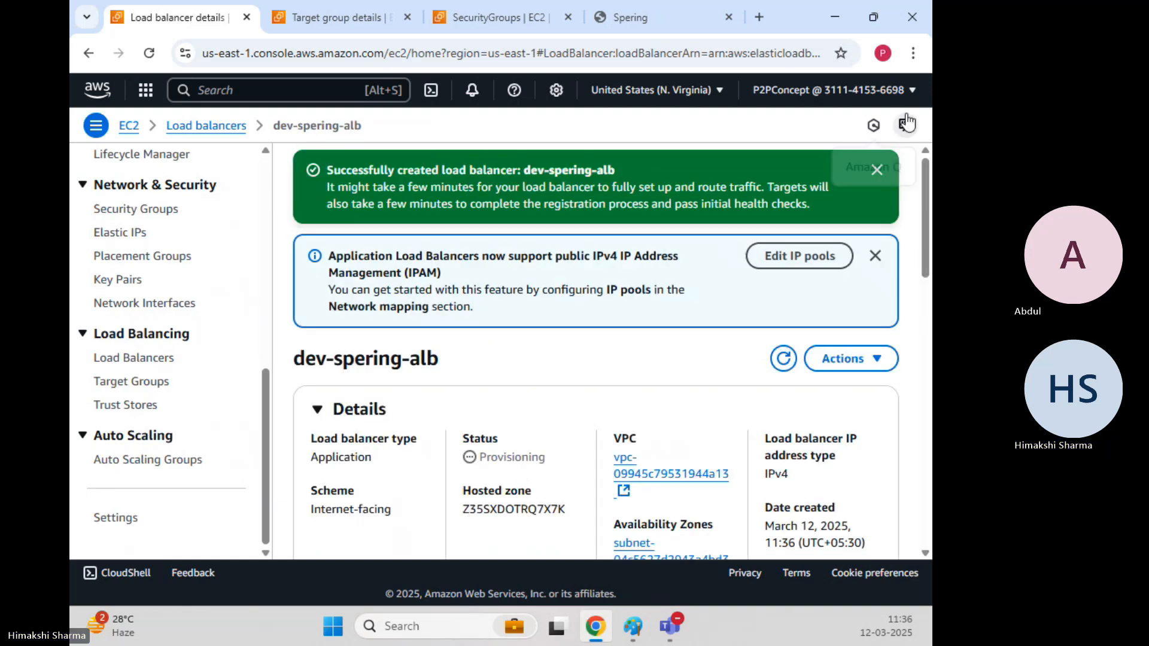
# Return to the refreshed Load balancers list and select dev-spering-alb, still Provisioning.
pyautogui.click(875, 171)
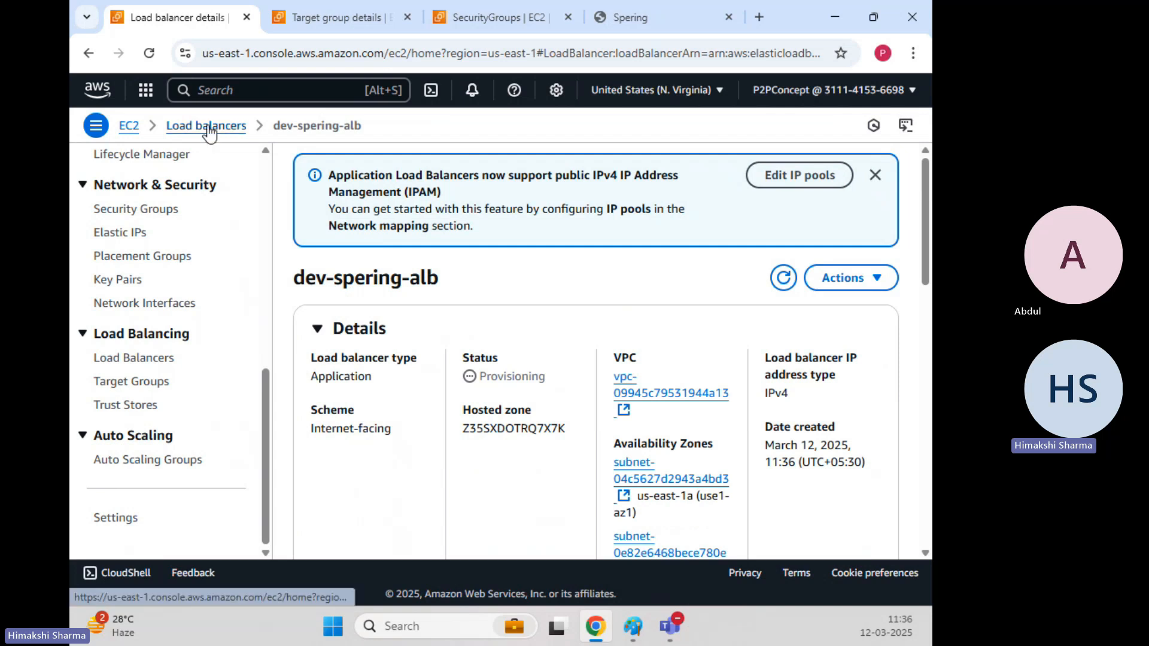
pyautogui.moveTo(491, 375); pyautogui.dragTo(553, 383)
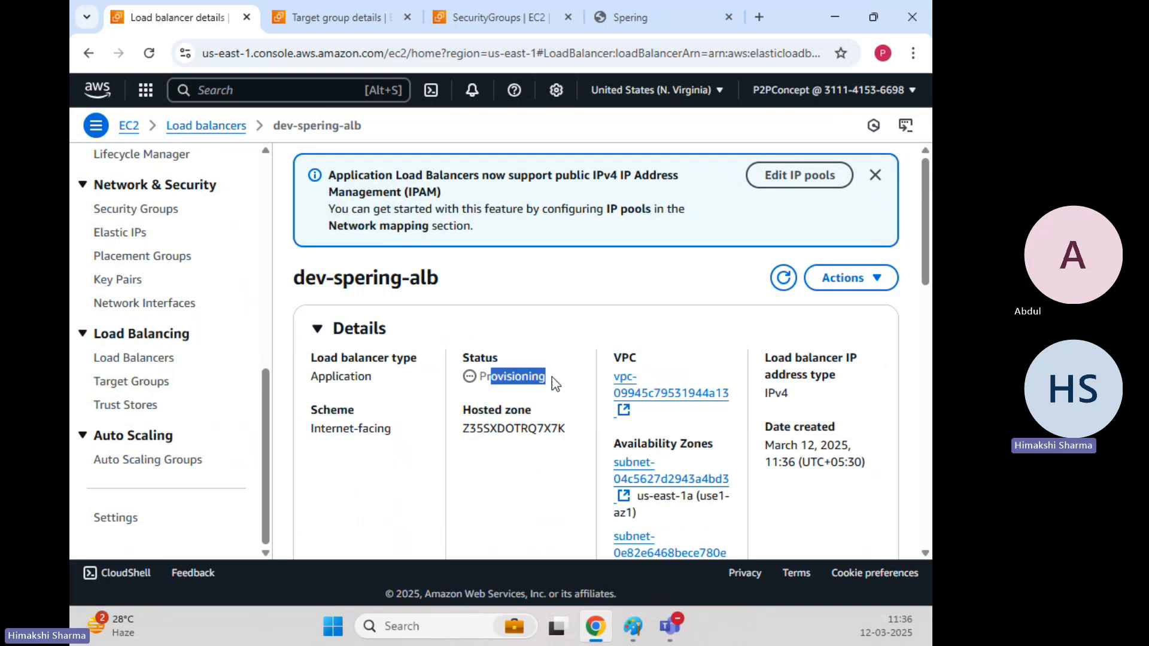
pyautogui.click(226, 127)
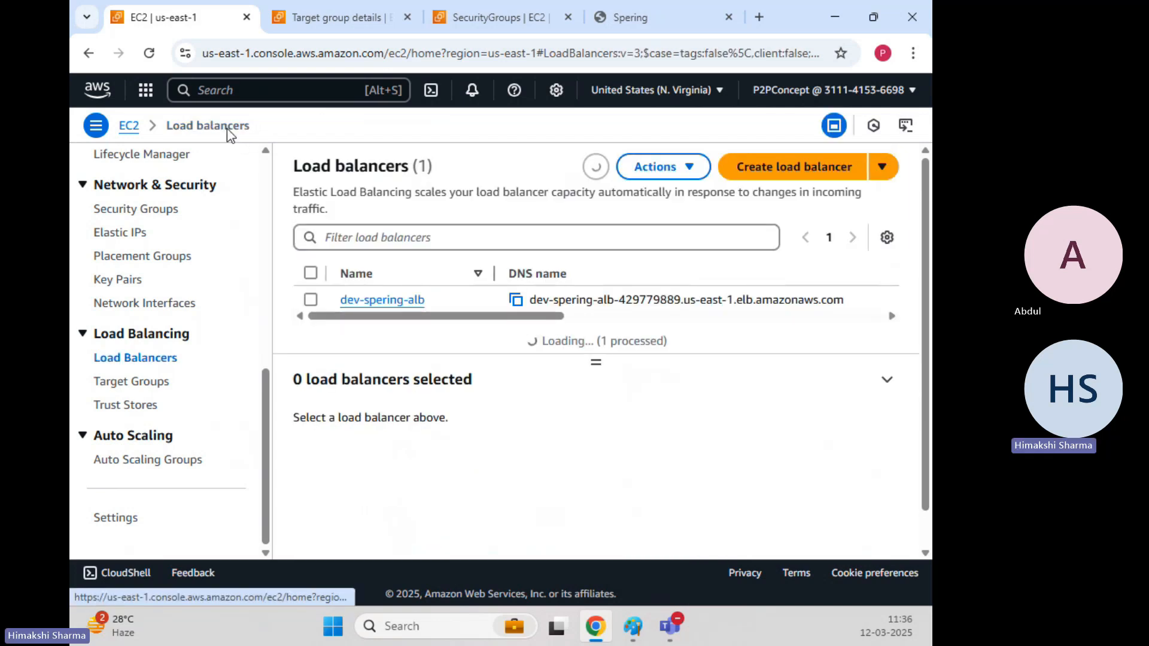
pyautogui.click(597, 170)
pyautogui.click(309, 299)
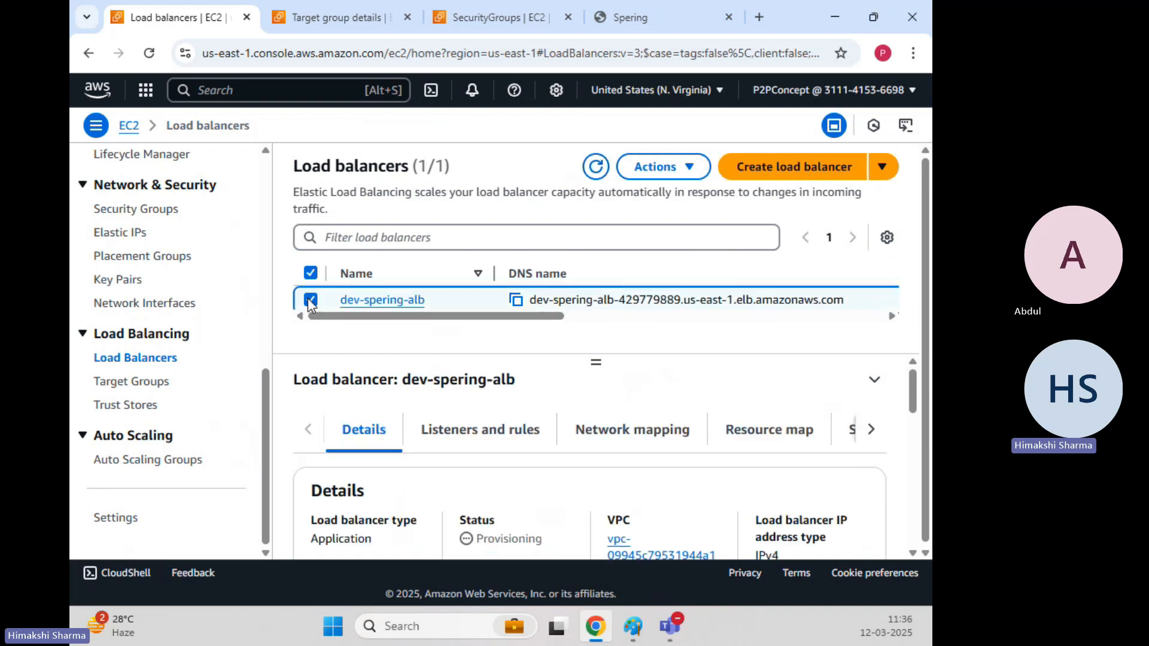
pyautogui.scroll(-2, 598, 402)
pyautogui.scroll(2, 592, 398)
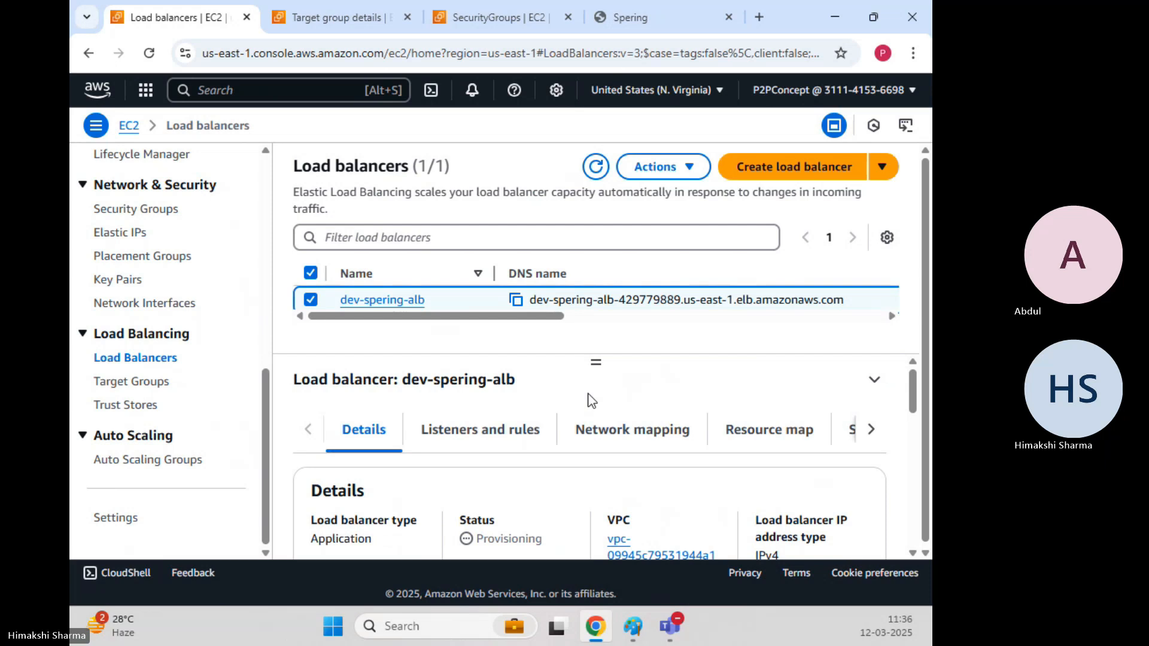
# Show Spering-ALB-TG's targets, Webserver-1 and Webserver-2 on port 80 in us-east-1c, with health status.
pyautogui.click(150, 388)
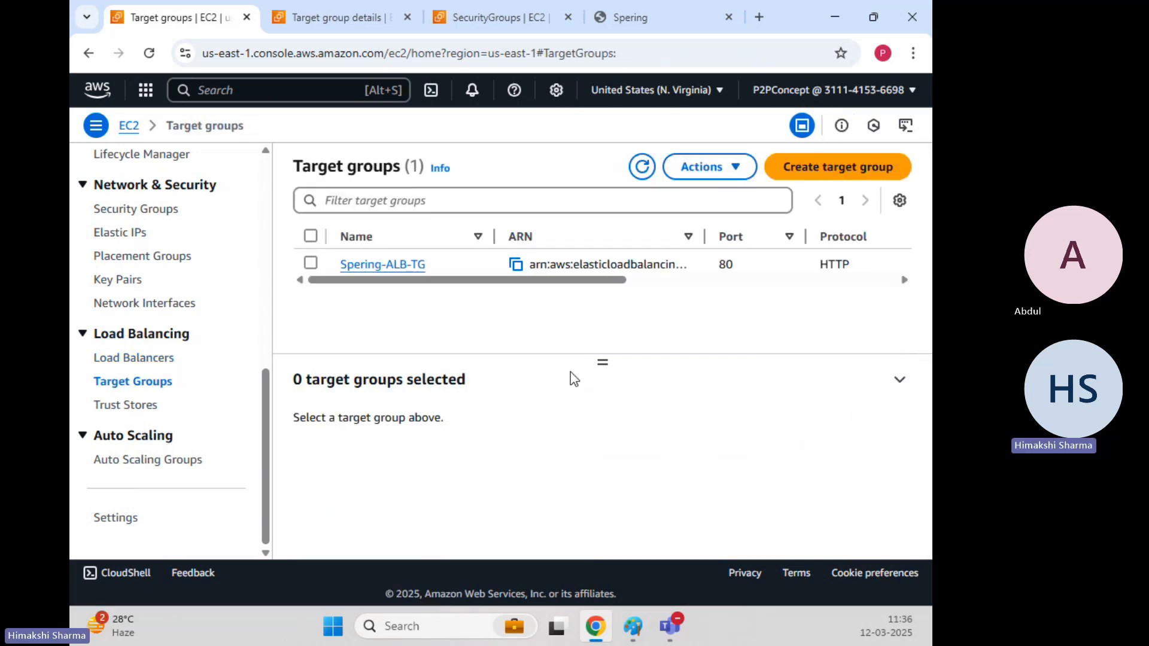
pyautogui.click(311, 264)
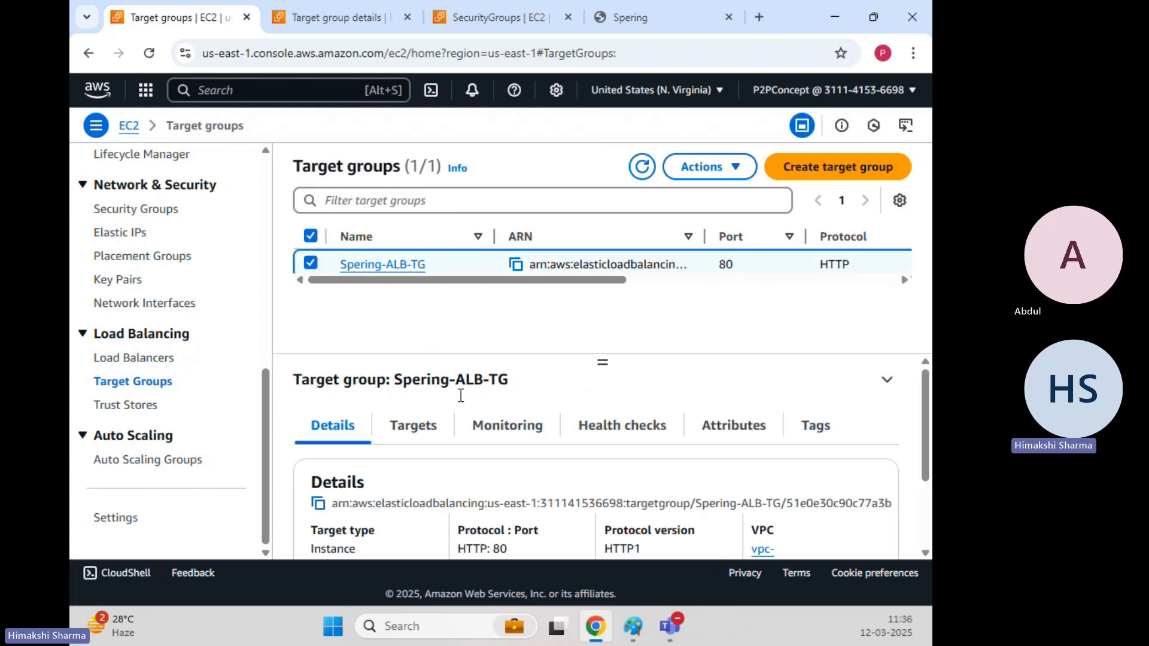
pyautogui.click(419, 430)
pyautogui.scroll(-5, 639, 495)
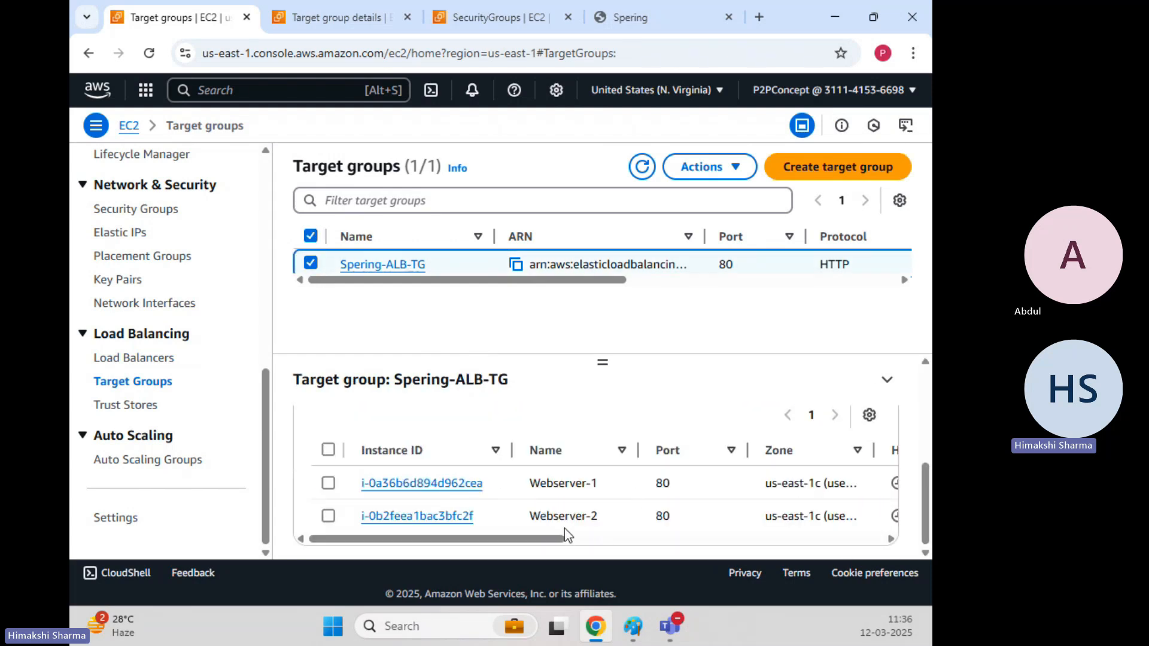
pyautogui.moveTo(556, 529)
pyautogui.mouseDown()
pyautogui.moveTo(579, 542)
pyautogui.moveTo(547, 544)
pyautogui.moveTo(657, 546)
pyautogui.mouseUp()
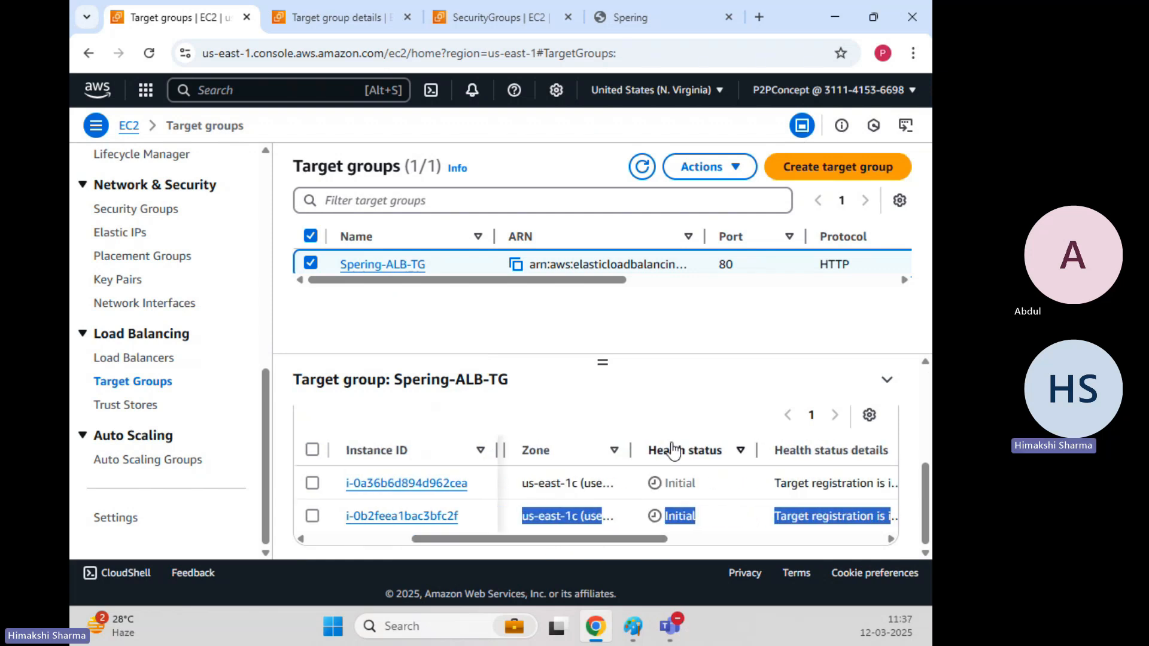
pyautogui.moveTo(632, 441); pyautogui.dragTo(686, 442)
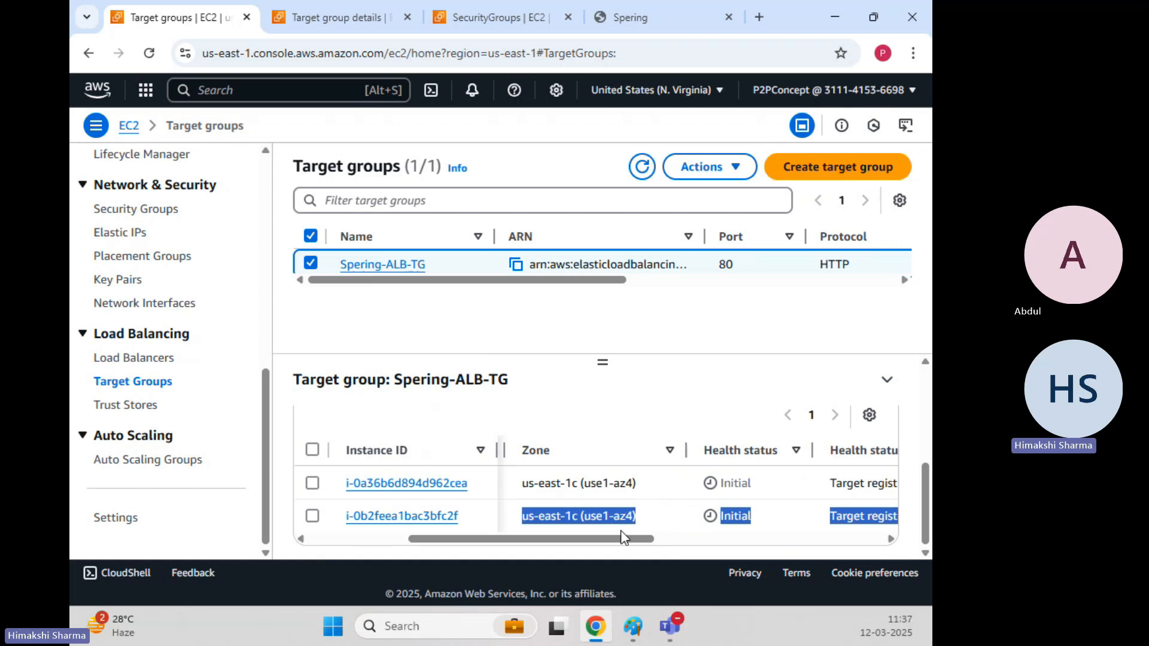
pyautogui.moveTo(612, 544); pyautogui.dragTo(666, 544)
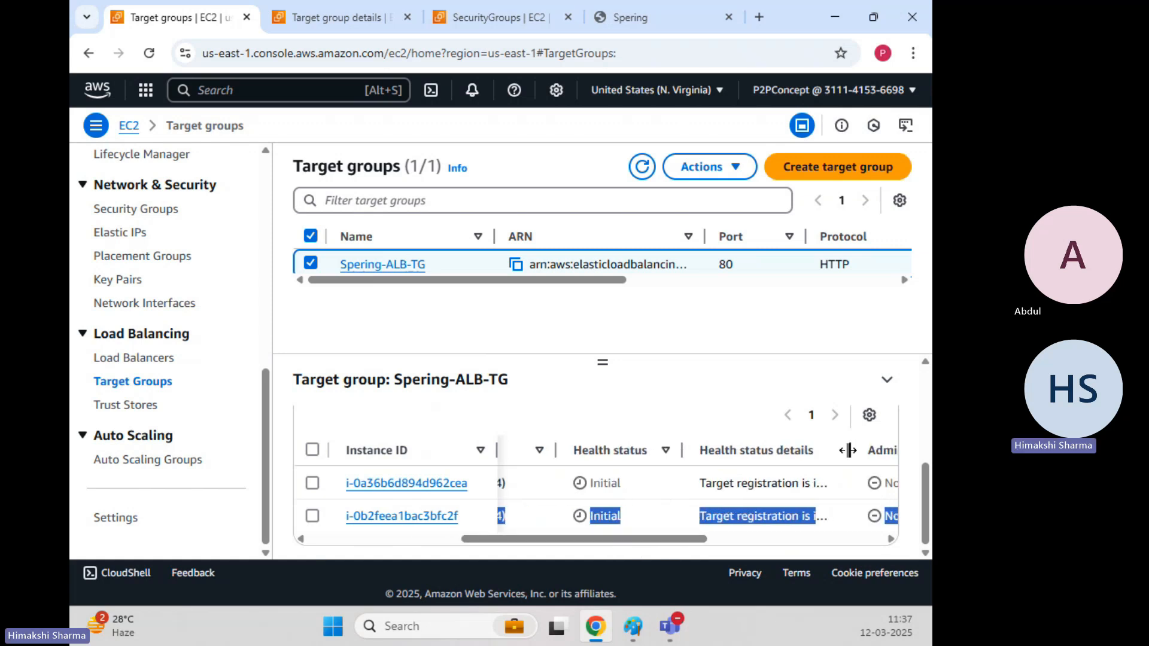
pyautogui.moveTo(848, 451); pyautogui.dragTo(906, 455)
pyautogui.moveTo(677, 539); pyautogui.dragTo(383, 527)
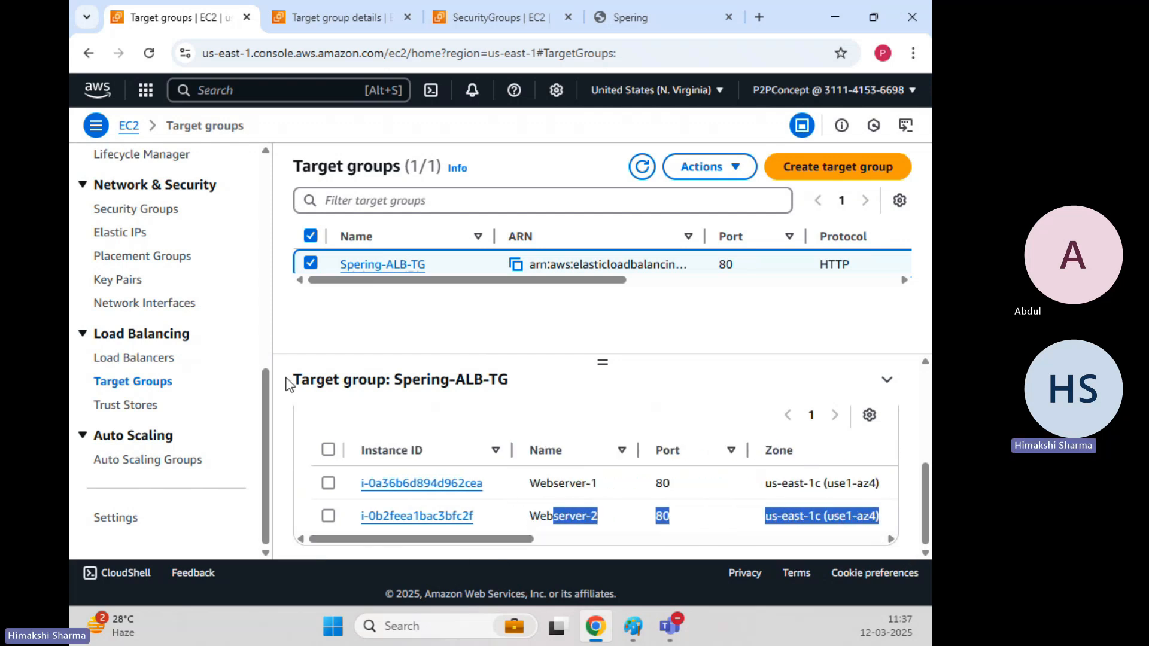
# Return to Load balancers and scroll through dev-spering-alb's Details tab.
pyautogui.click(117, 358)
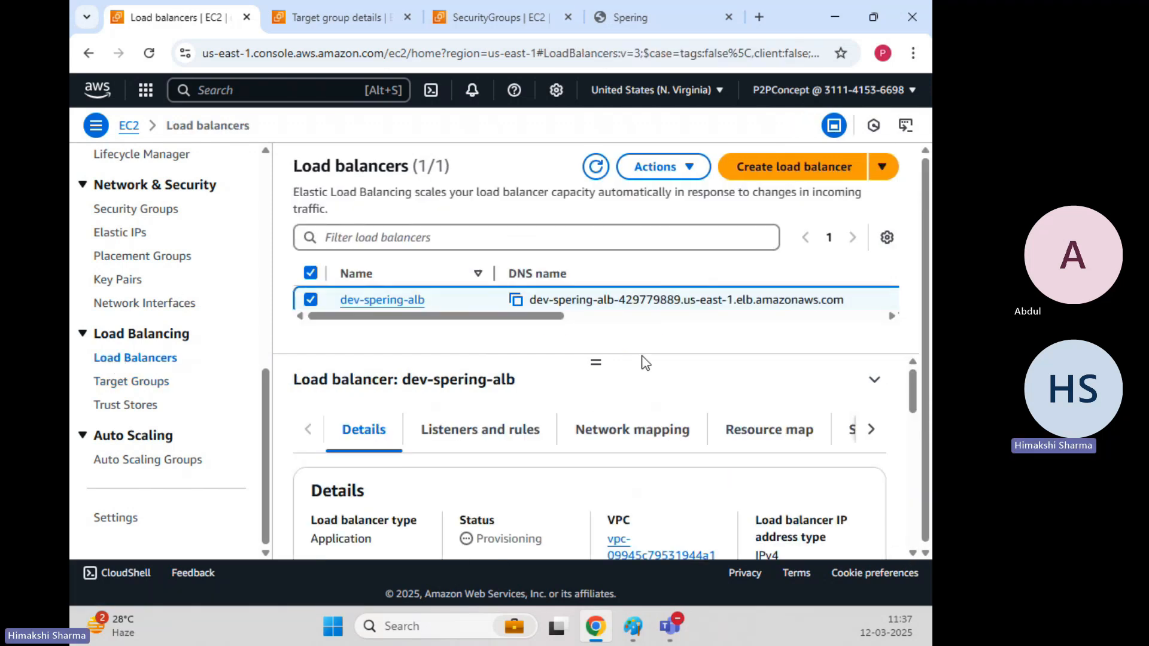
pyautogui.moveTo(551, 318); pyautogui.dragTo(456, 344)
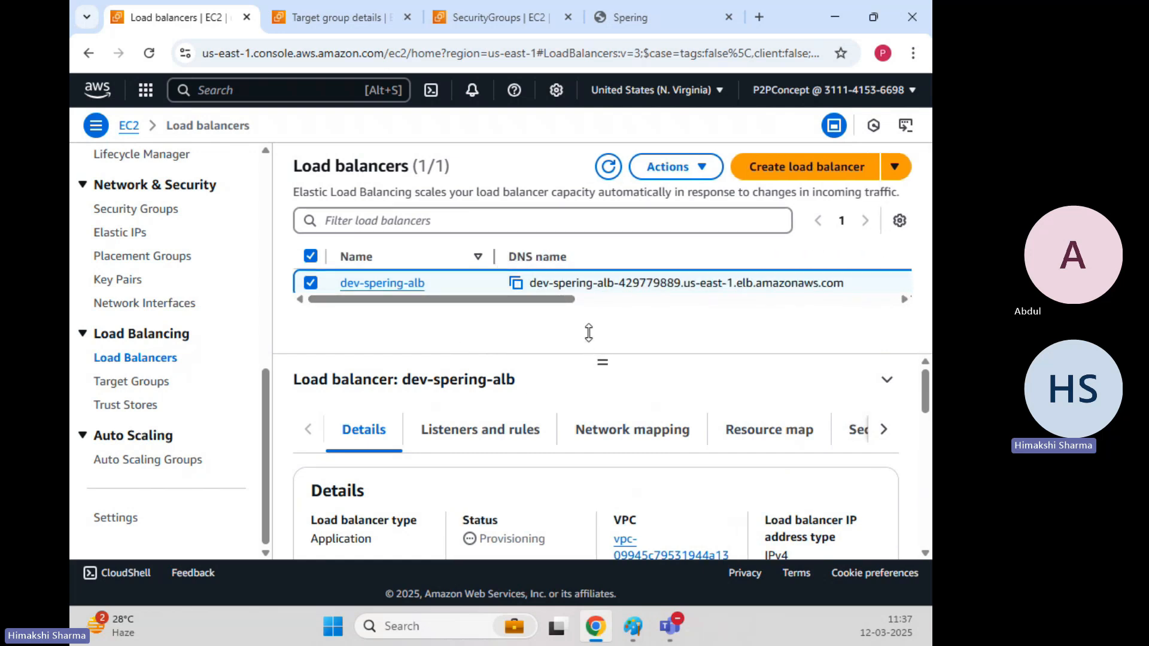
pyautogui.scroll(-3, 530, 474)
pyautogui.scroll(2, 529, 473)
pyautogui.scroll(-1, 529, 476)
pyautogui.moveTo(498, 455); pyautogui.dragTo(542, 450)
pyautogui.scroll(-2, 543, 451)
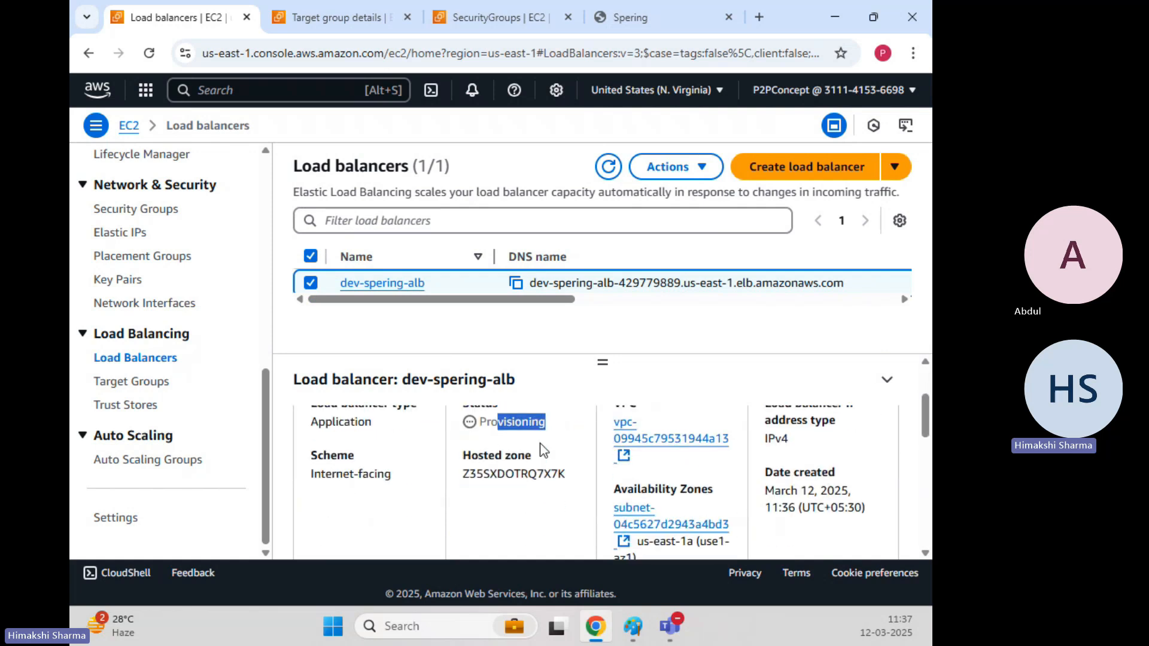
pyautogui.scroll(1, 543, 450)
pyautogui.moveTo(783, 444); pyautogui.dragTo(813, 452)
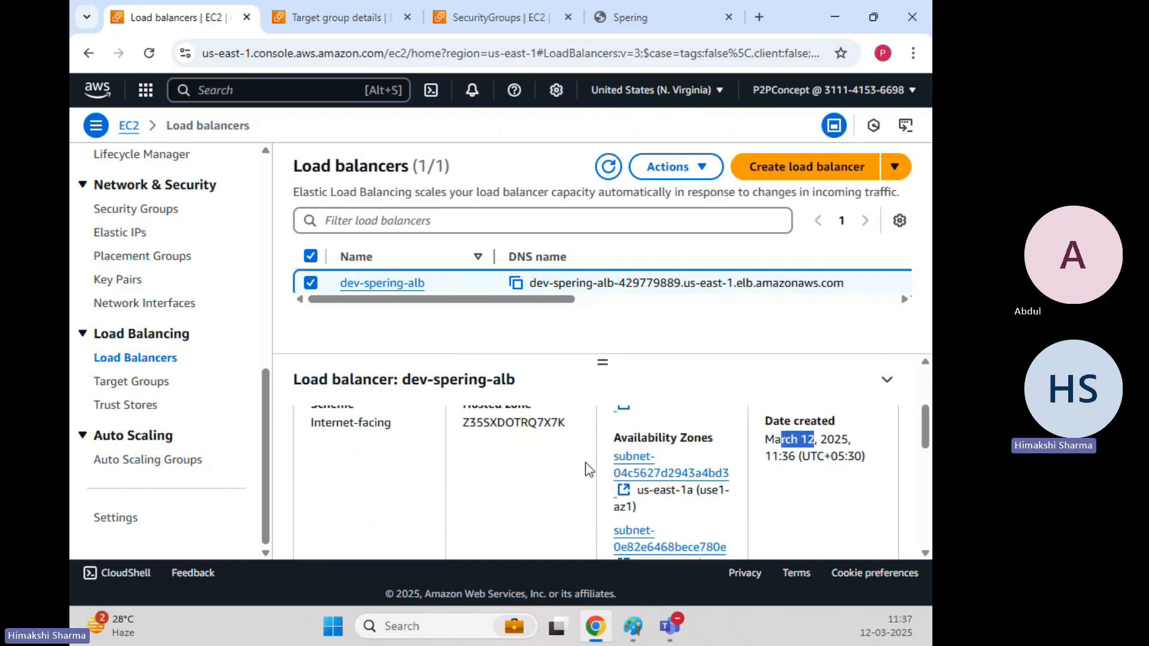
pyautogui.scroll(-5, 634, 457)
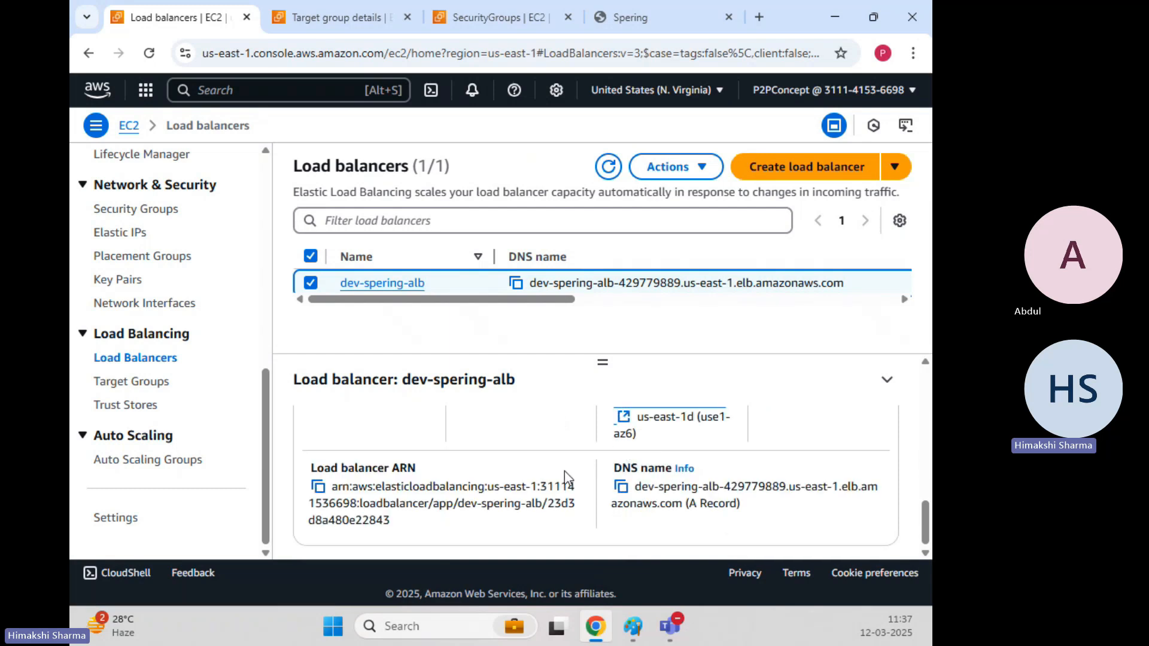
# Highlight dev-spering-alb's DNS name and its ARN in the details.
pyautogui.moveTo(671, 487); pyautogui.dragTo(740, 504)
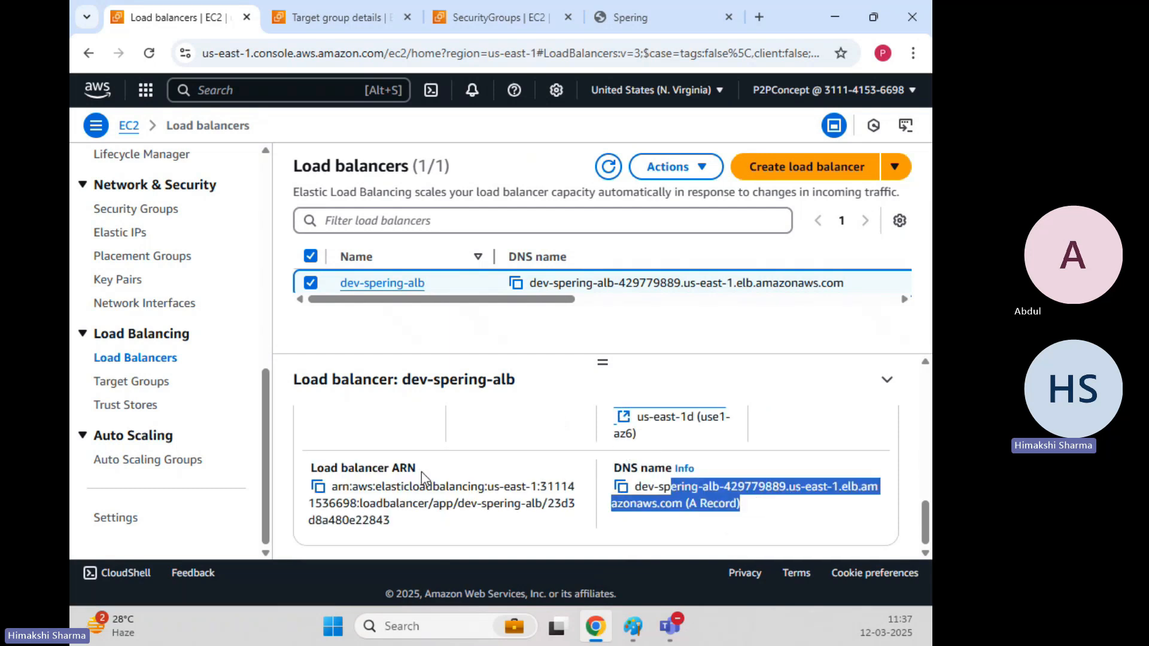
pyautogui.click(393, 473)
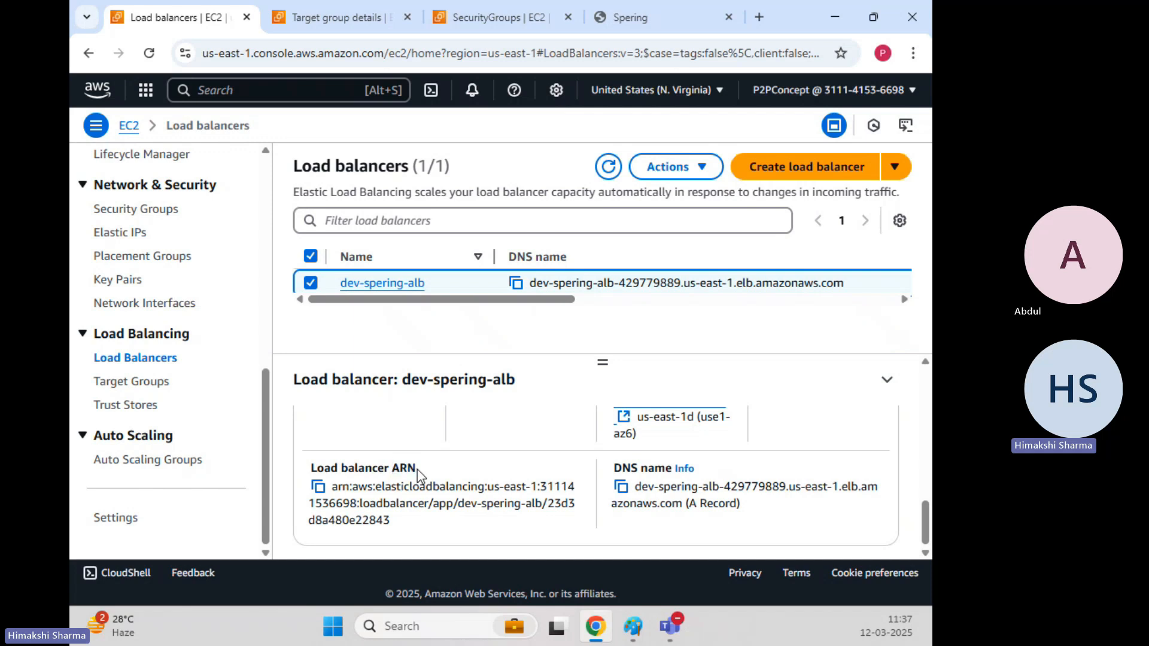
pyautogui.doubleClick(394, 473)
pyautogui.moveTo(419, 469); pyautogui.dragTo(395, 472)
# Review dev-spering-alb's Listeners and rules tab.
pyautogui.click(459, 481)
pyautogui.scroll(10, 443, 454)
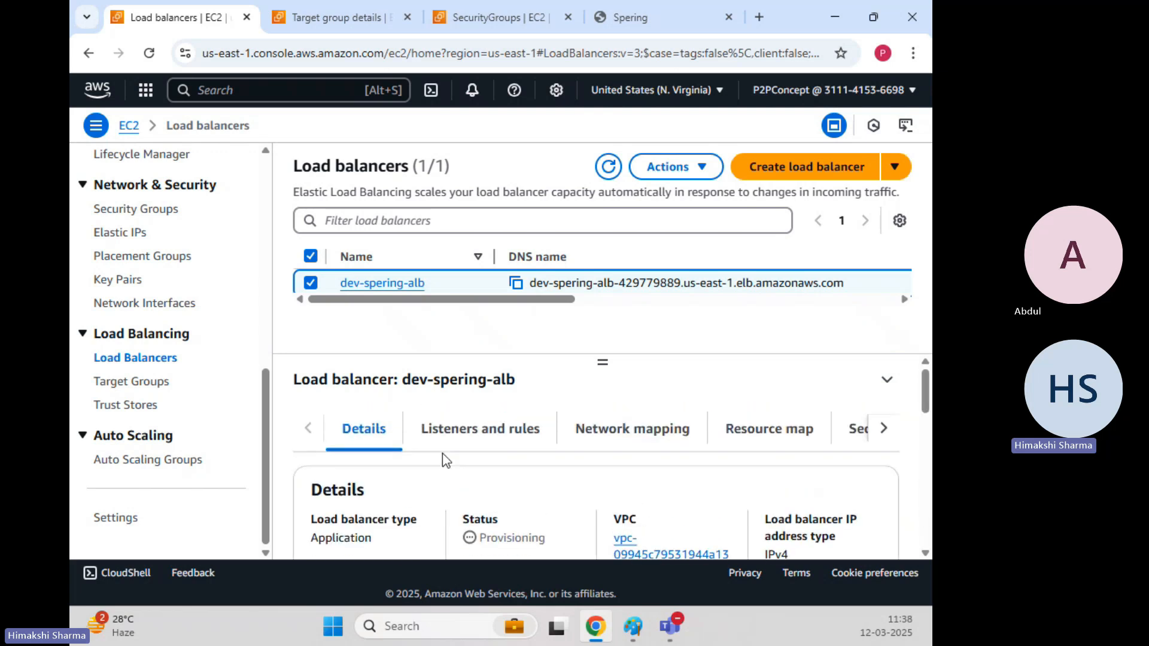
pyautogui.click(515, 440)
pyautogui.scroll(-3, 490, 476)
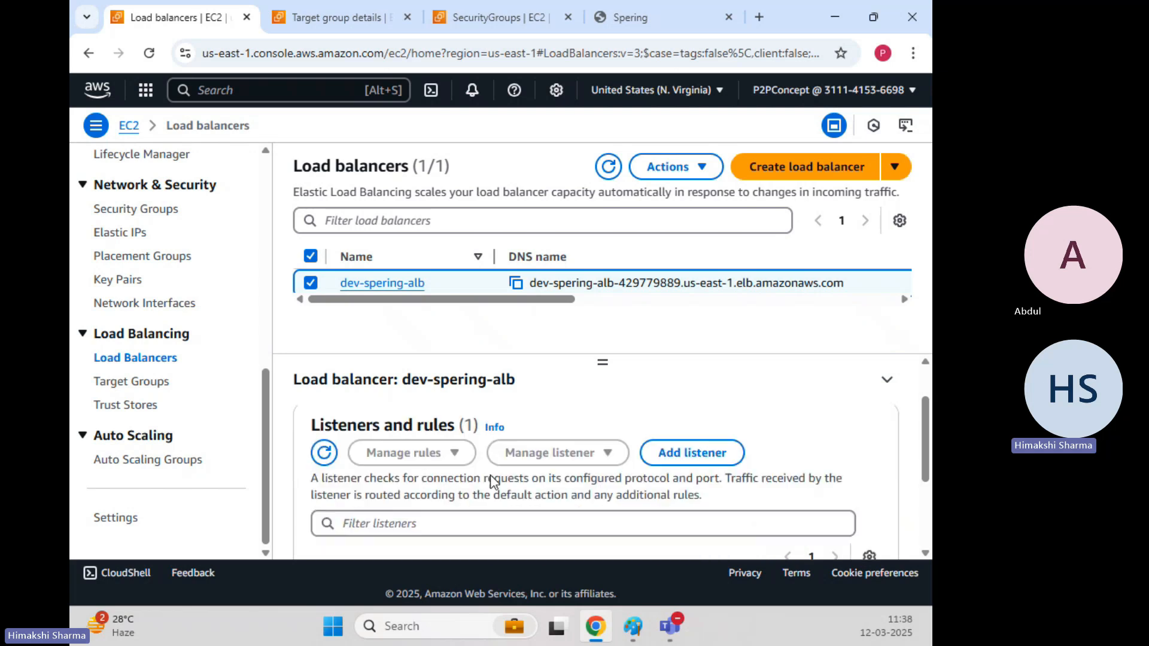
pyautogui.scroll(-1, 490, 475)
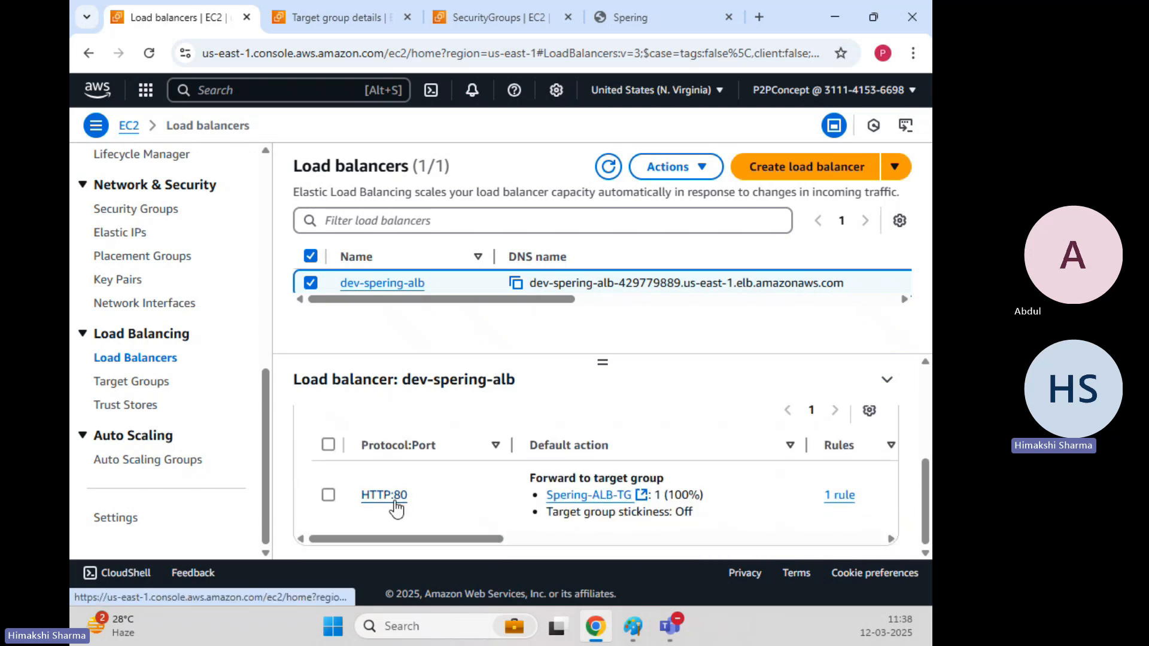
pyautogui.moveTo(593, 479); pyautogui.dragTo(703, 480)
pyautogui.scroll(2, 674, 488)
pyautogui.scroll(1, 619, 493)
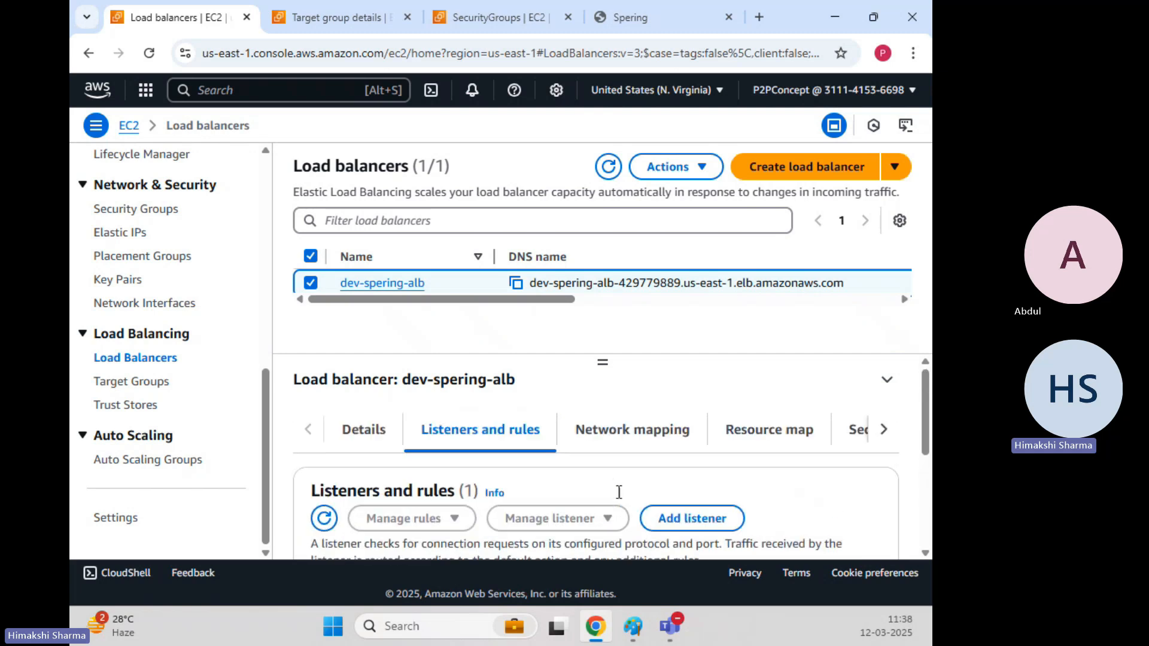
# Check dev-spering-alb's Network mapping, then bring up its Resource map.
pyautogui.click(598, 435)
pyautogui.scroll(-3, 530, 494)
pyautogui.scroll(-4, 530, 494)
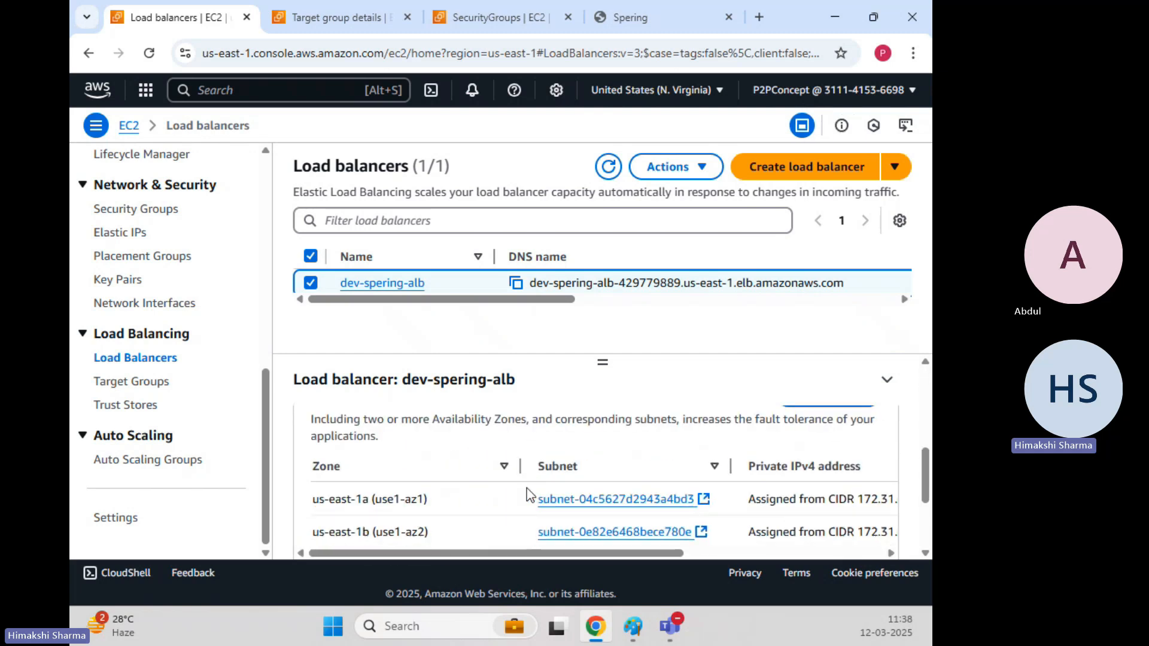
pyautogui.scroll(5, 528, 495)
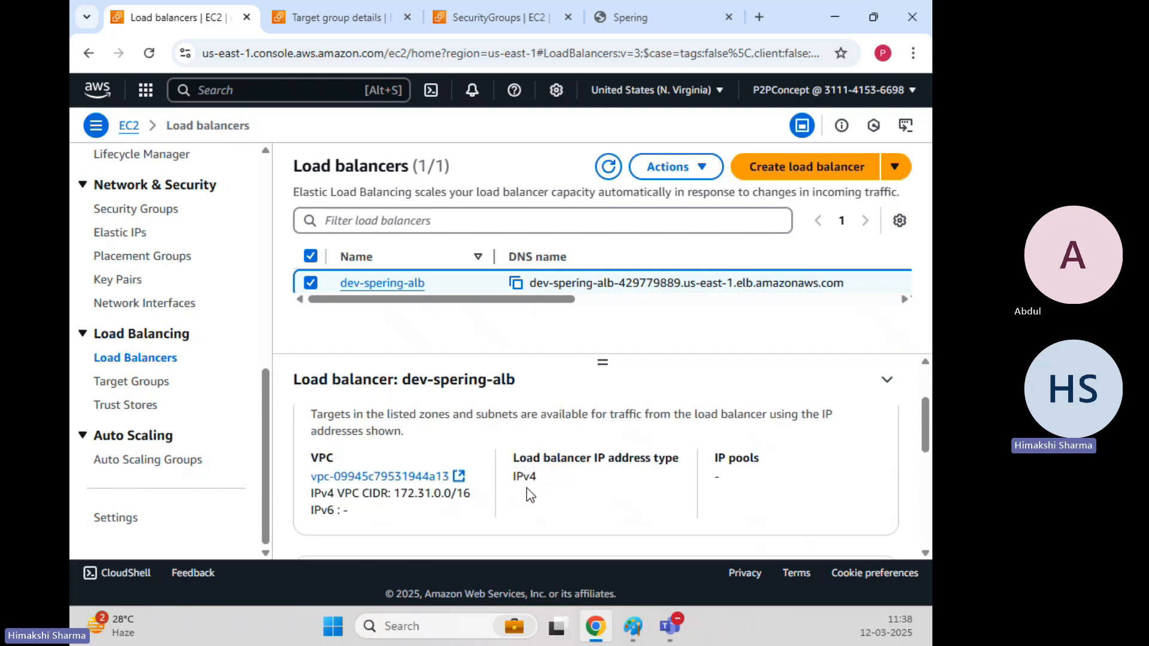
pyautogui.click(763, 431)
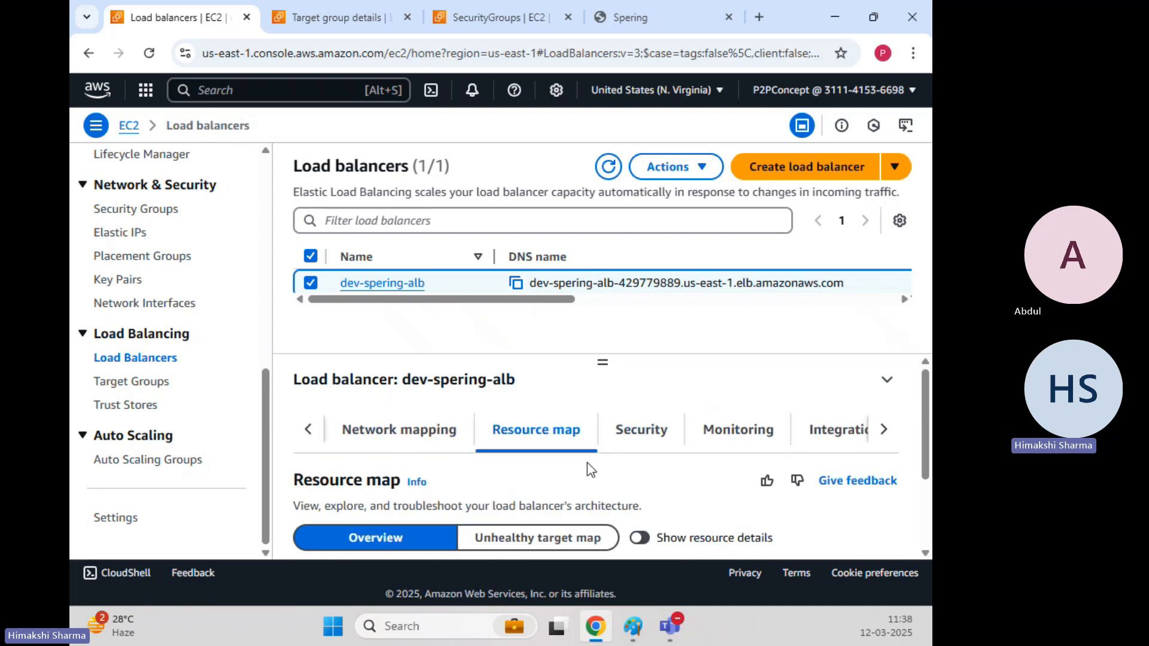
pyautogui.scroll(-2, 587, 462)
pyautogui.scroll(2, 590, 477)
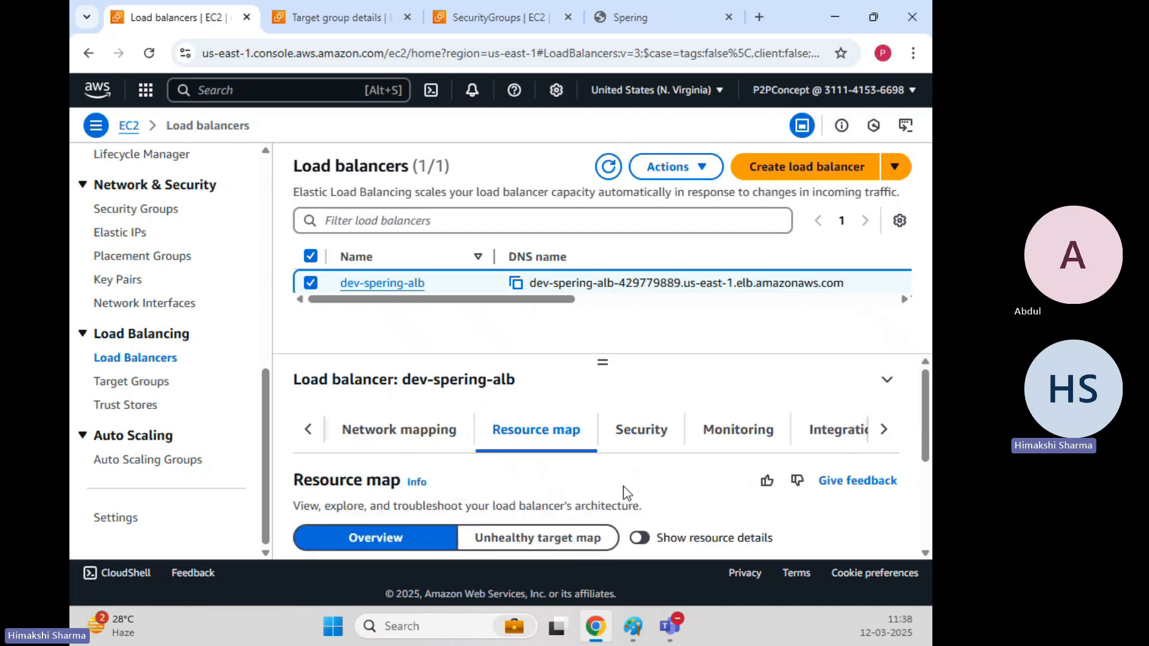
# Scroll through dev-spering-alb's Monitoring charts over the 3h range, all with no data yet.
pyautogui.click(760, 435)
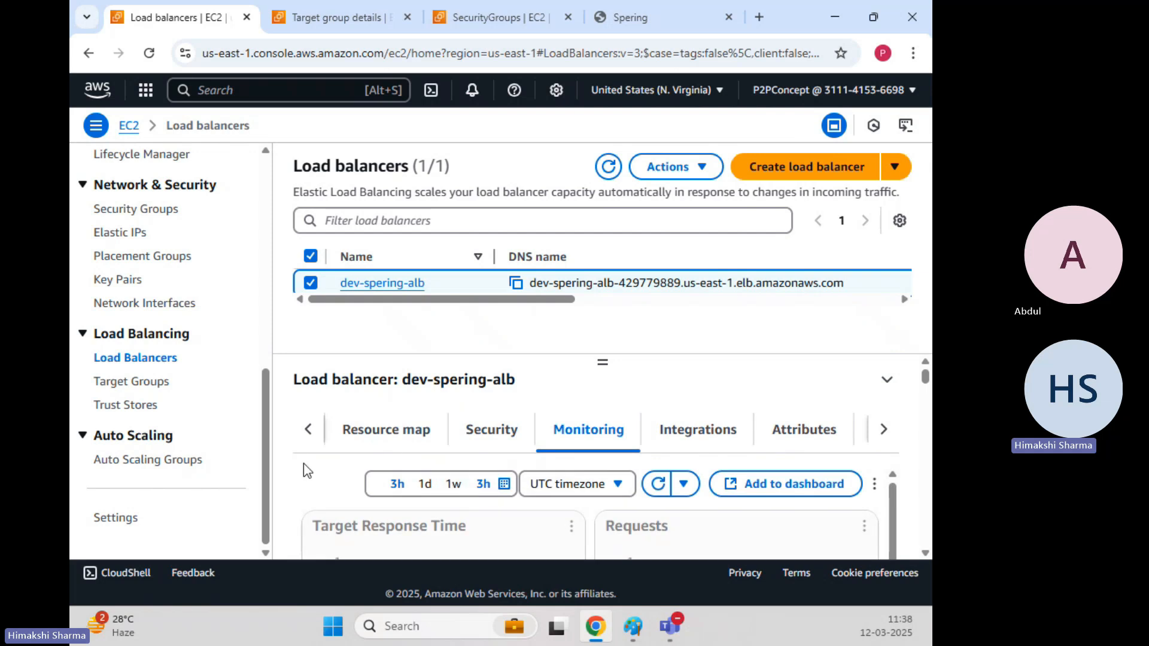
pyautogui.scroll(-3, 303, 463)
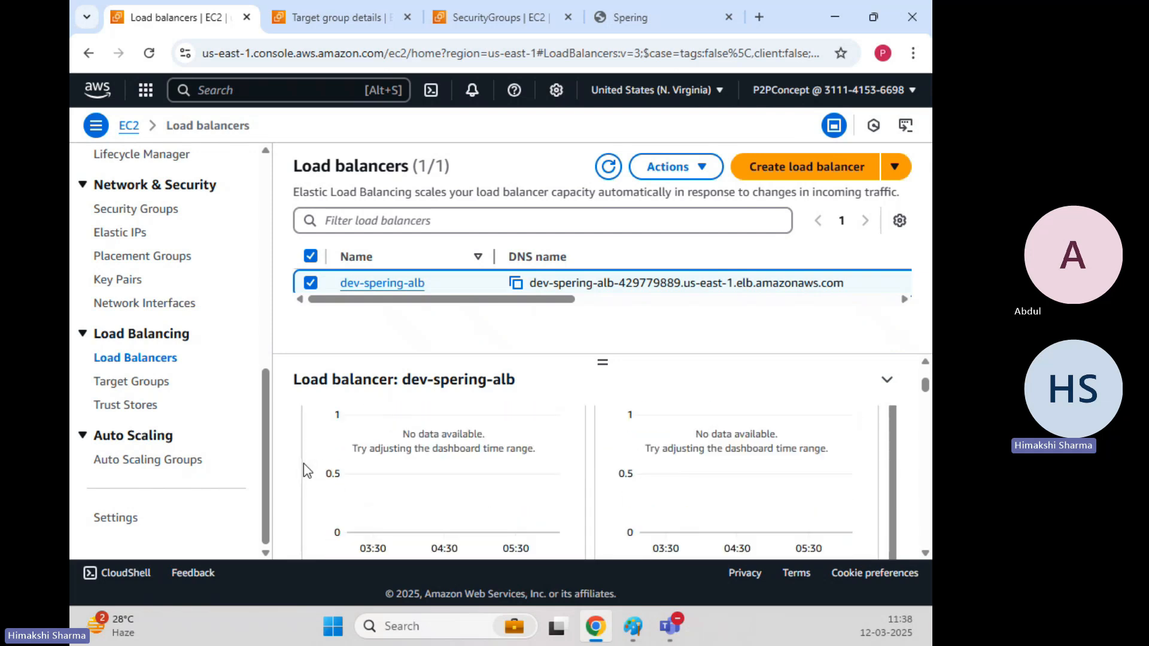
pyautogui.scroll(2, 453, 459)
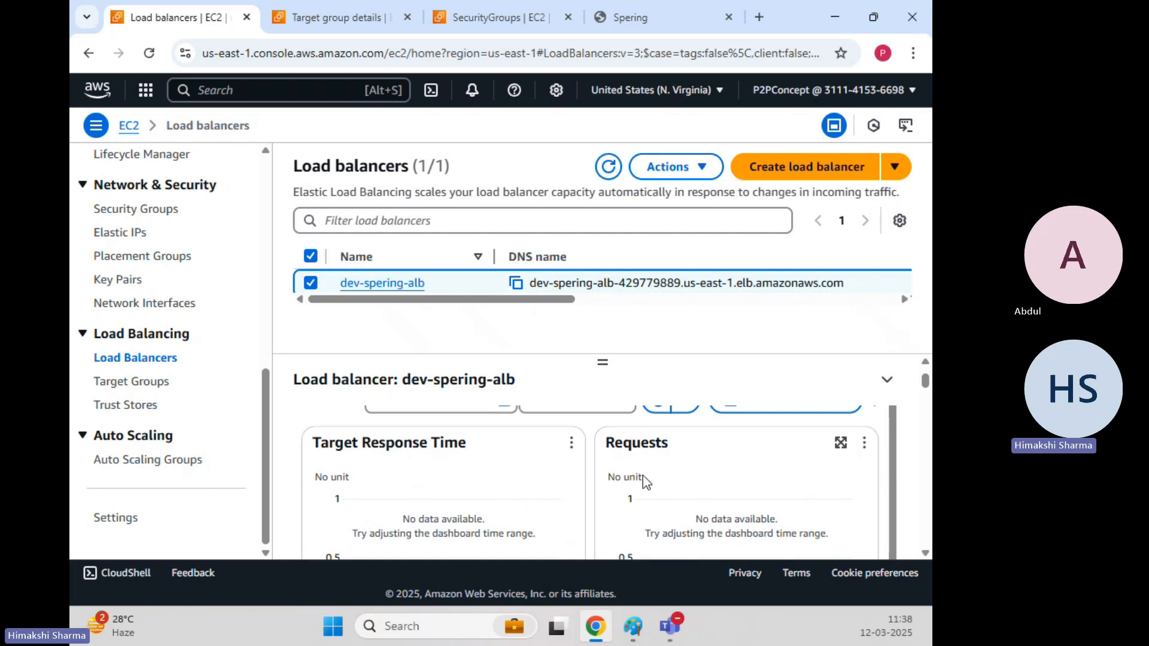
pyautogui.scroll(-1, 710, 486)
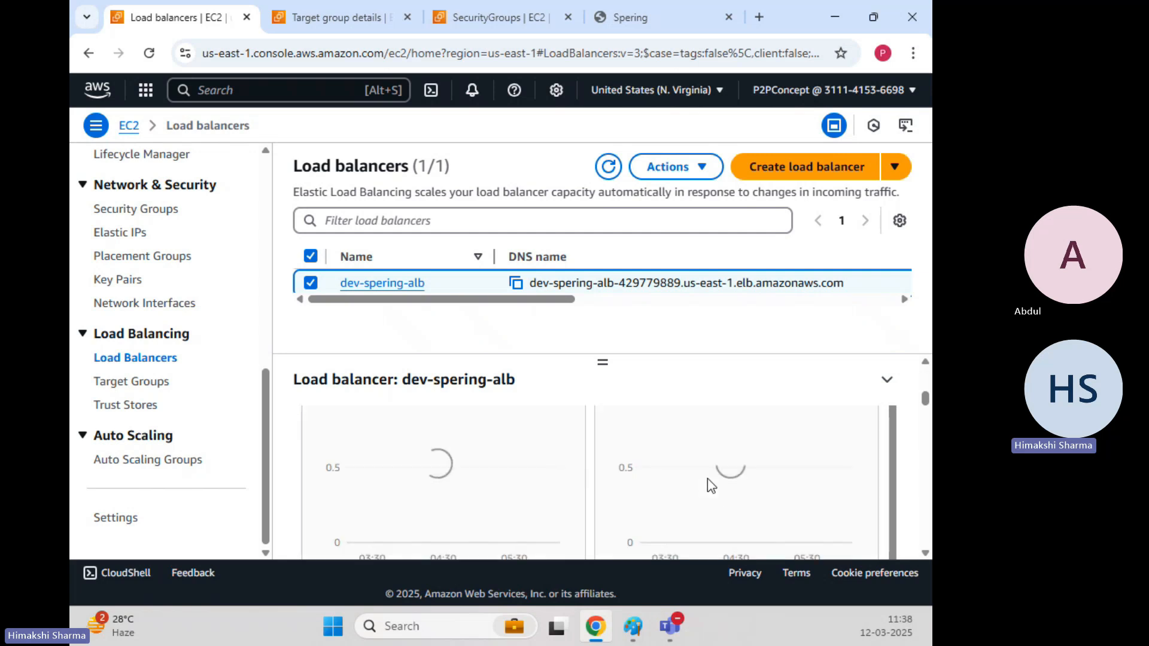
pyautogui.scroll(1, 744, 460)
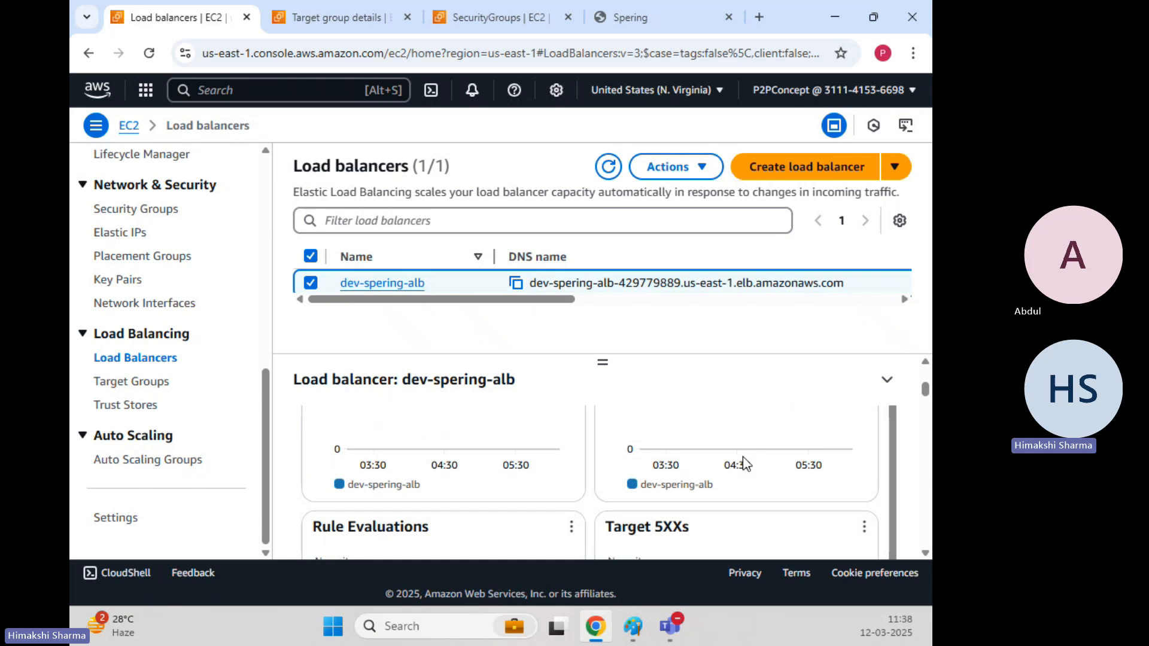
pyautogui.scroll(-2, 682, 512)
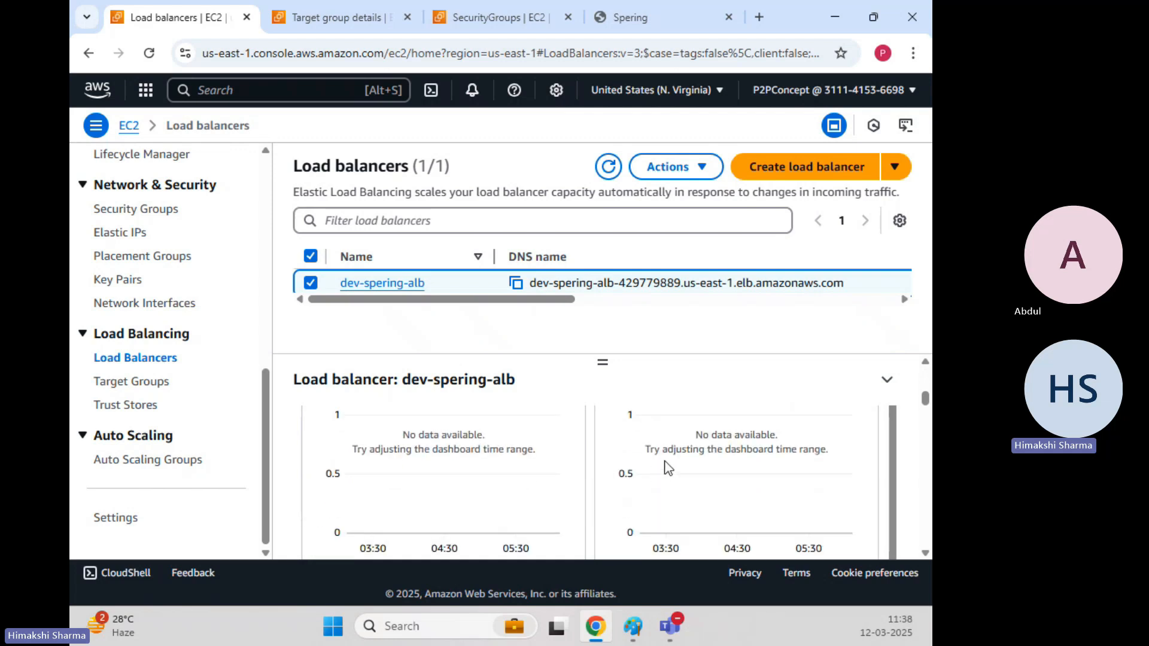
pyautogui.scroll(1, 664, 474)
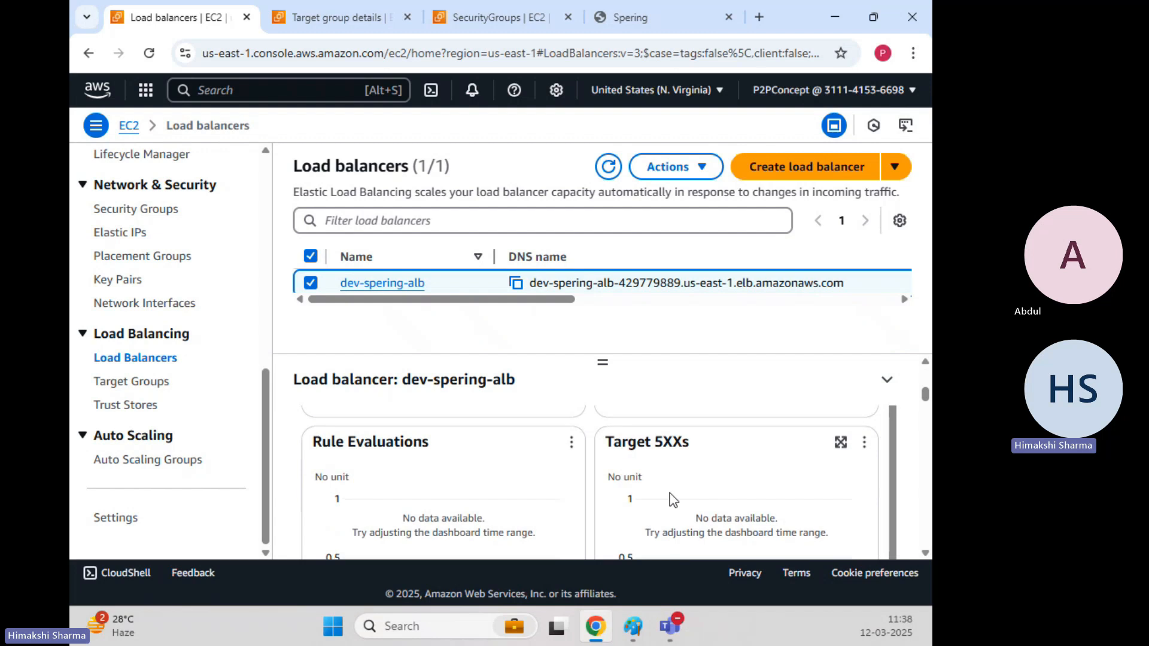
pyautogui.scroll(-5, 790, 482)
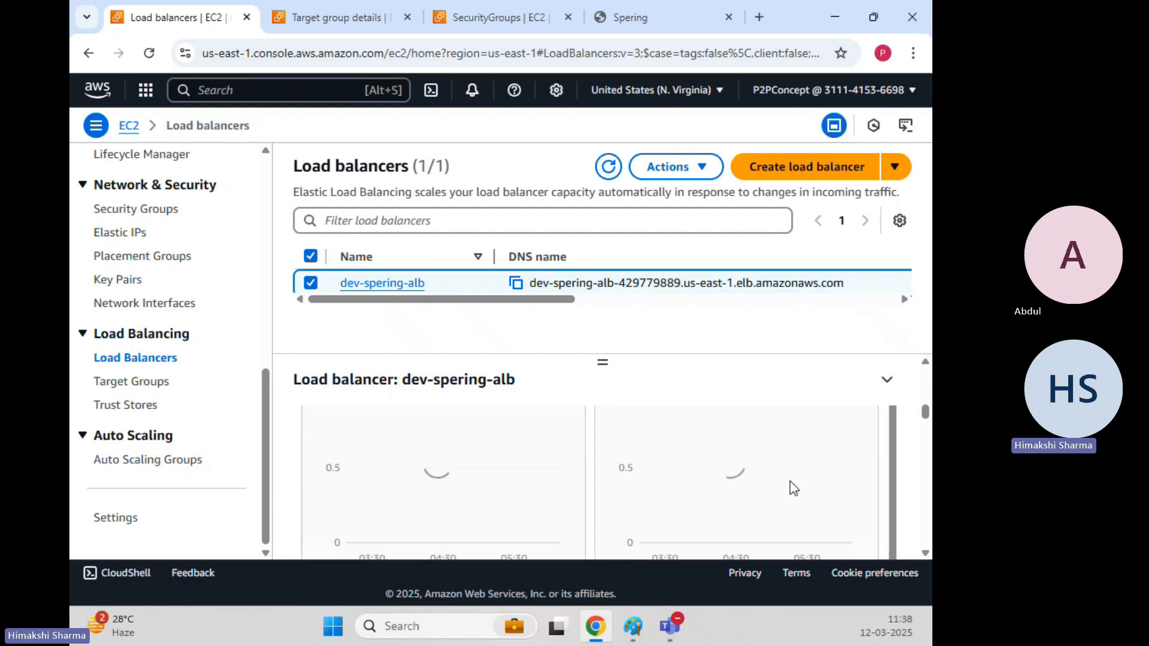
pyautogui.scroll(-5, 790, 481)
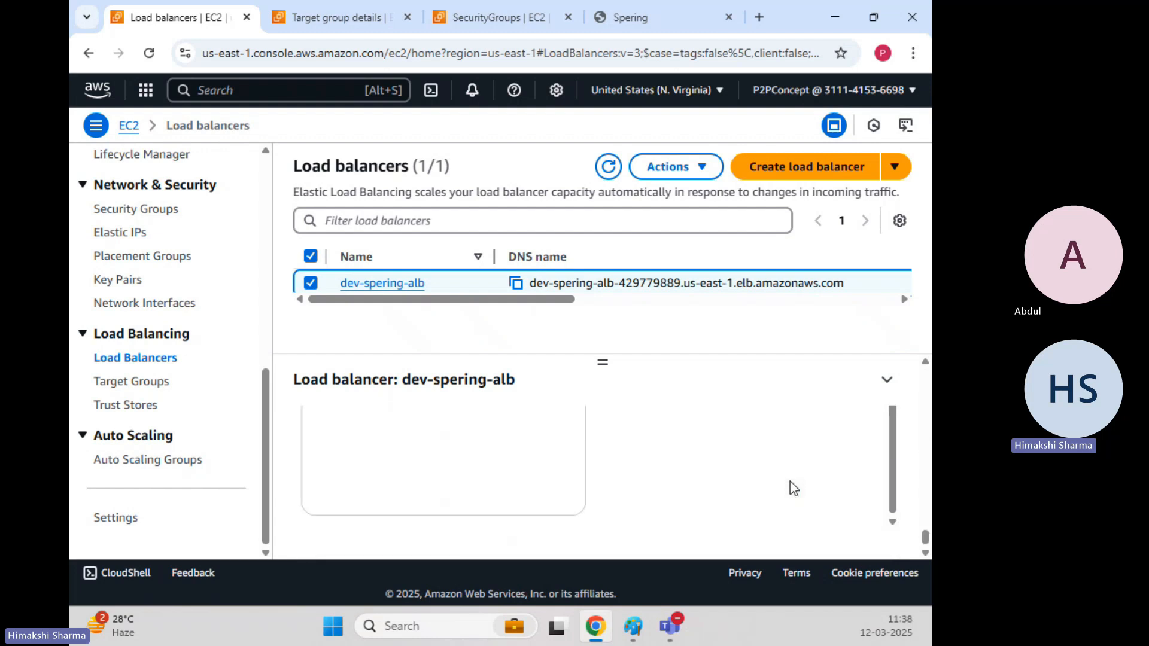
pyautogui.scroll(10, 790, 481)
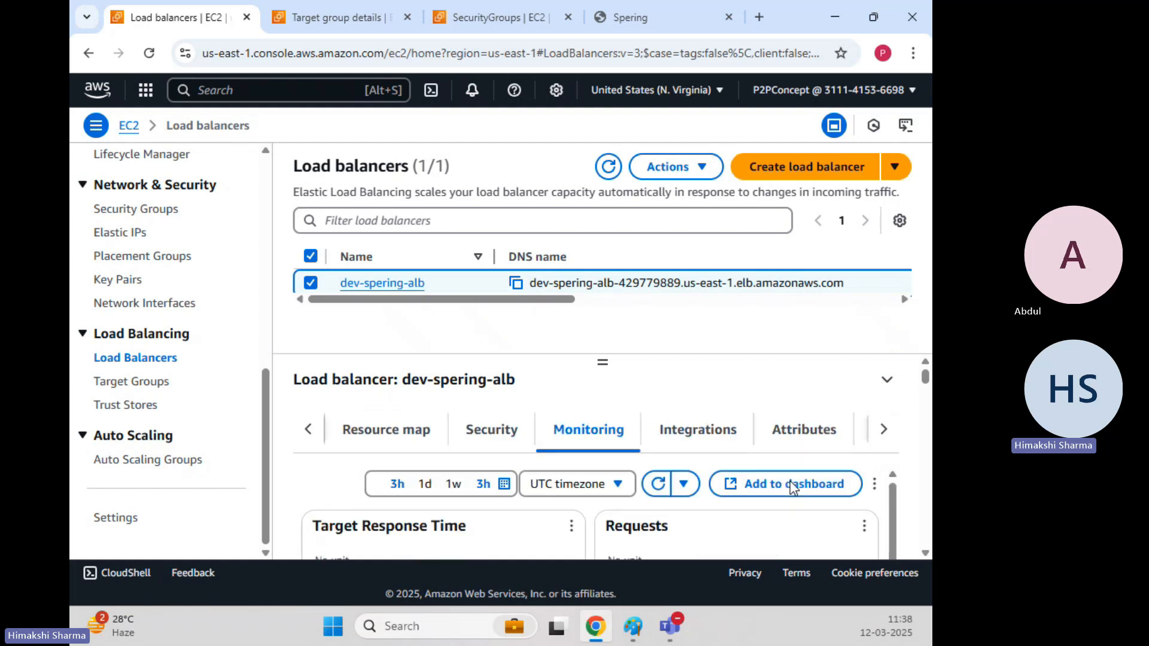
# Review the service integrations listed for dev-spering-alb.
pyautogui.click(696, 430)
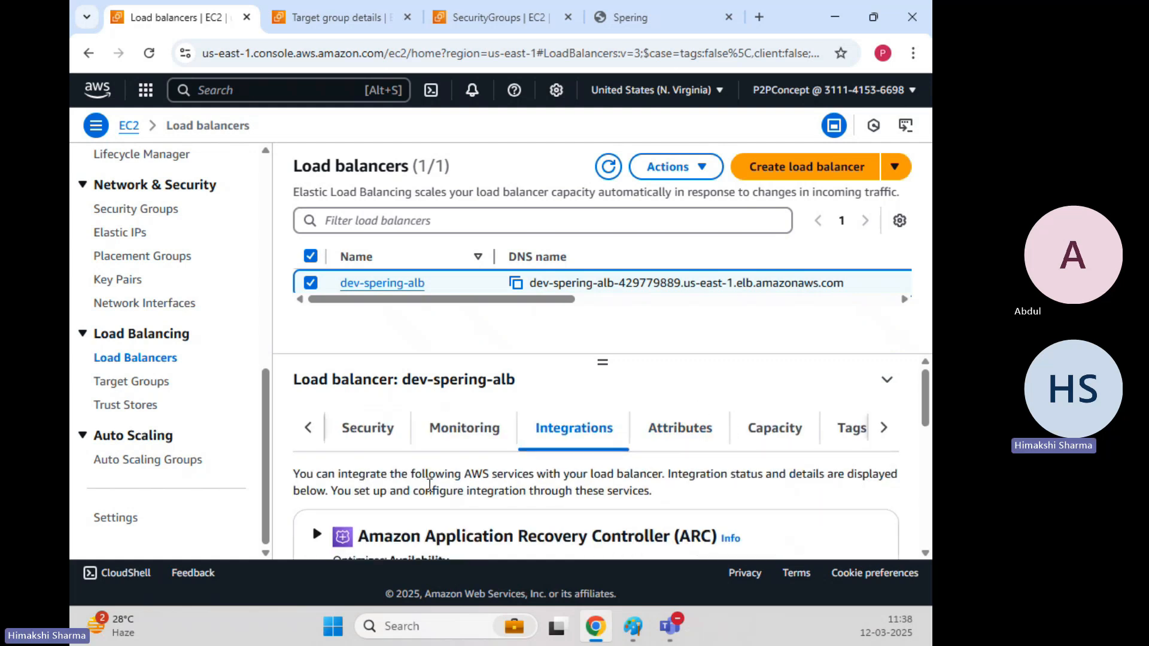
pyautogui.scroll(-3, 535, 525)
pyautogui.scroll(-5, 585, 526)
pyautogui.scroll(7, 586, 526)
pyautogui.scroll(-3, 585, 526)
pyautogui.scroll(5, 584, 524)
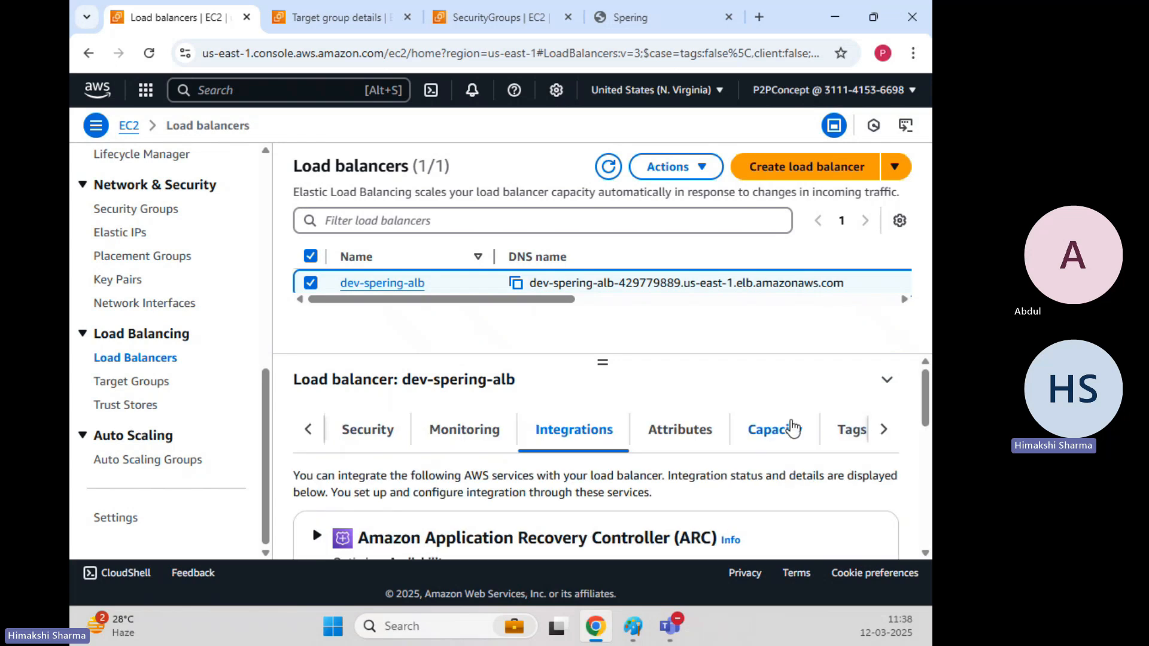
# Check the attributes: deletion protection Off, cross-zone load balancing On, desync mitigation Defensive.
pyautogui.click(718, 434)
pyautogui.scroll(-8, 502, 495)
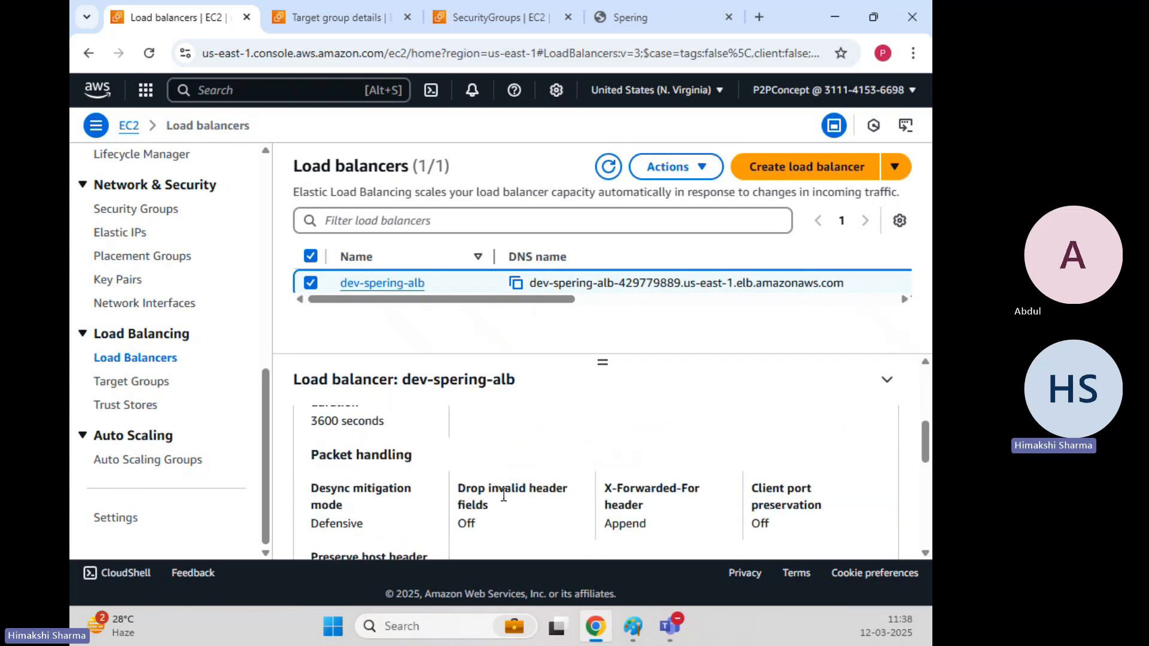
pyautogui.scroll(-2, 504, 495)
pyautogui.scroll(2, 502, 495)
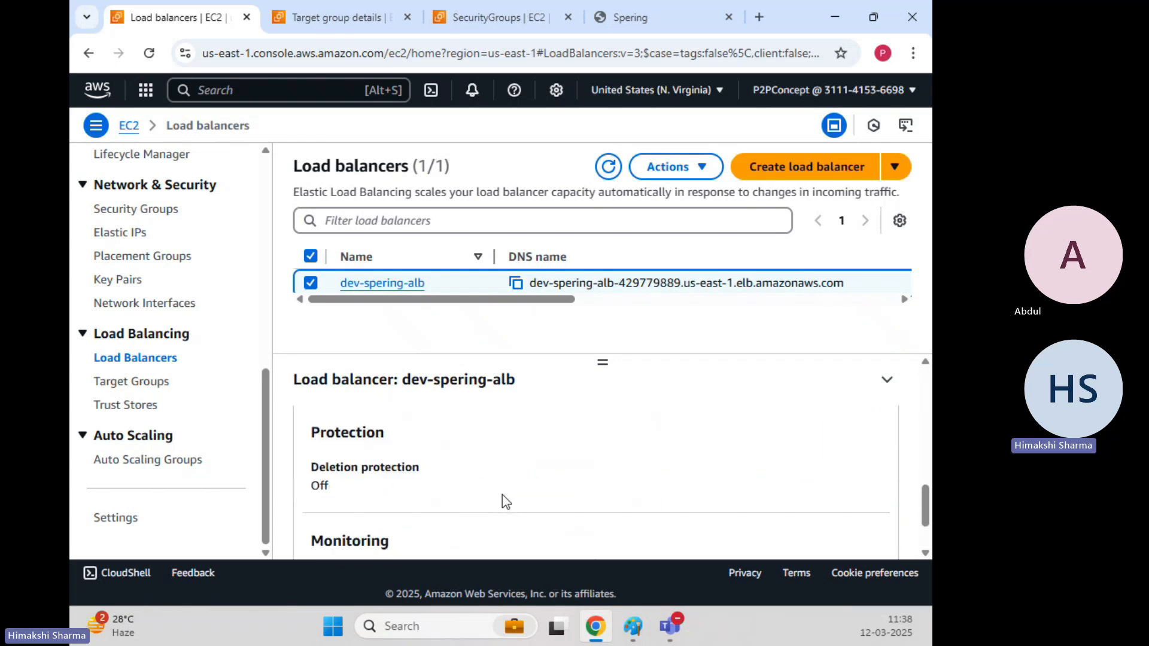
pyautogui.scroll(2, 502, 494)
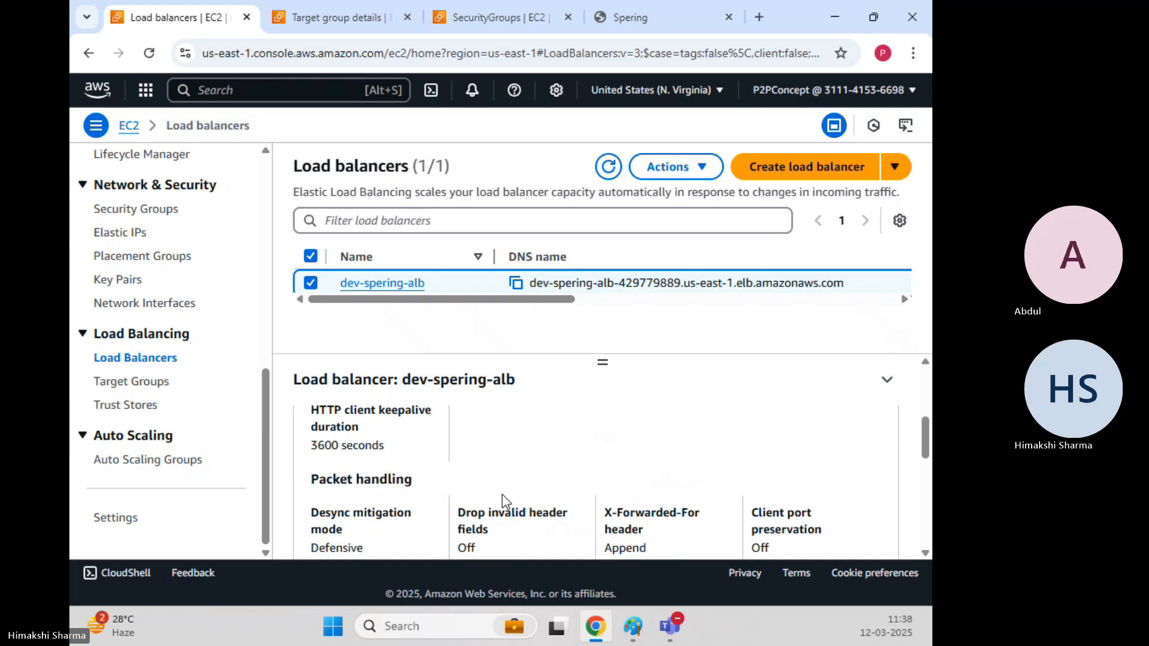
pyautogui.scroll(-2, 501, 494)
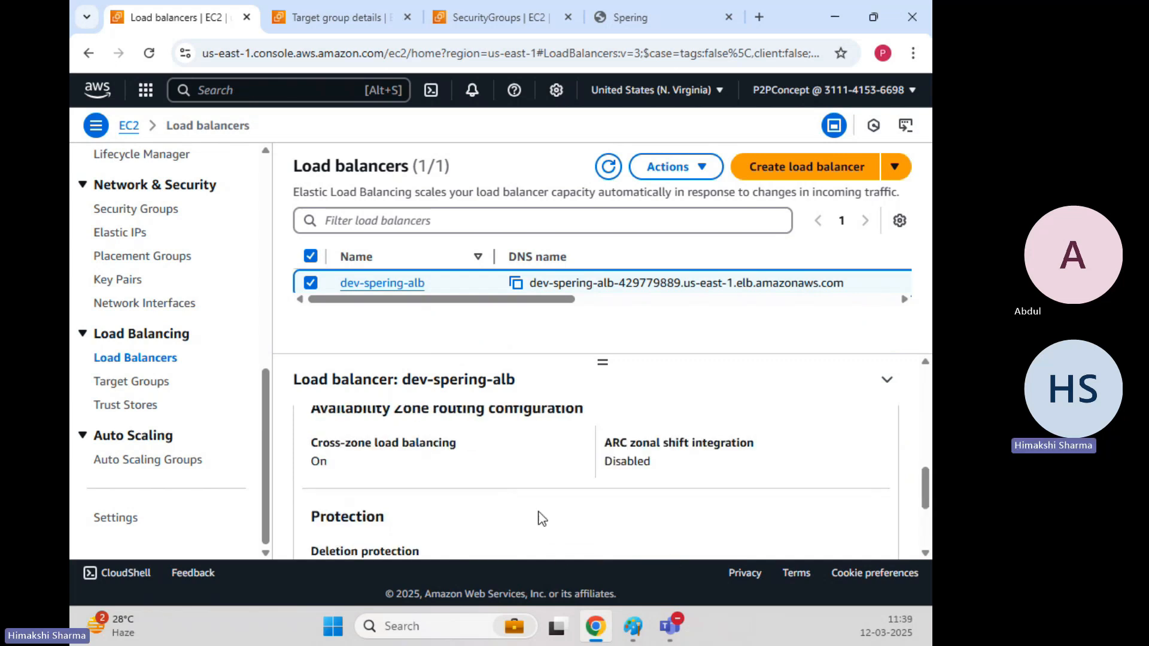
pyautogui.scroll(1, 542, 519)
pyautogui.scroll(-1, 541, 518)
pyautogui.scroll(1, 541, 518)
pyautogui.scroll(4, 542, 519)
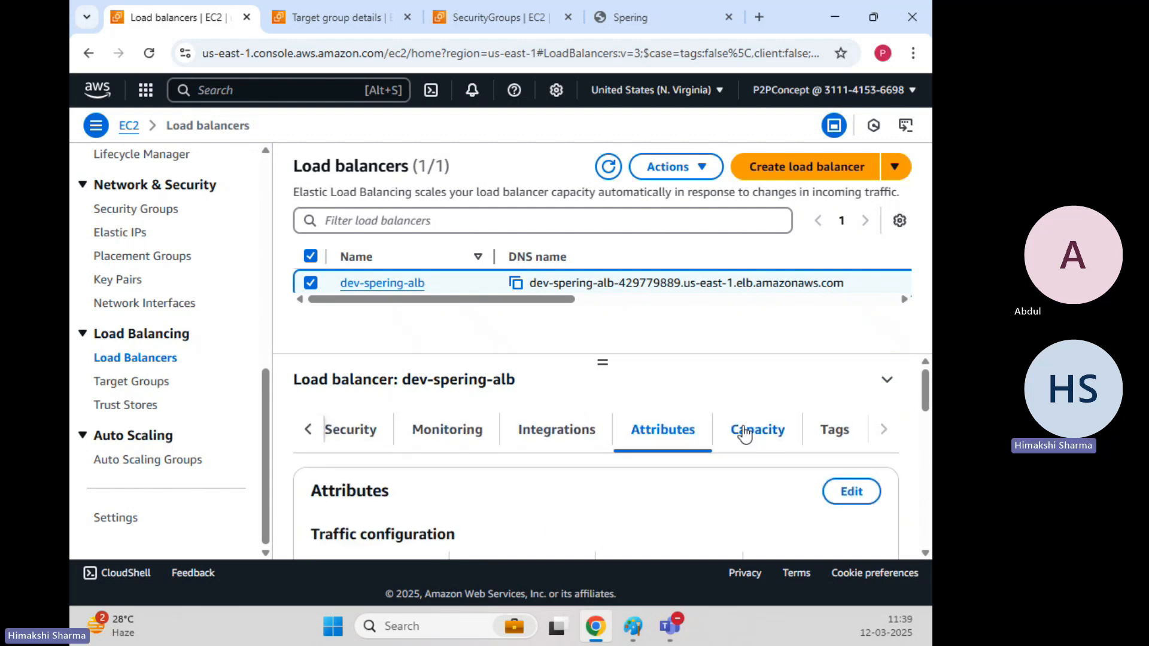
# Look through the dev-spering-alb Capacity settings.
pyautogui.click(781, 436)
pyautogui.scroll(-3, 376, 457)
pyautogui.scroll(2, 375, 451)
pyautogui.scroll(-5, 374, 451)
pyautogui.scroll(3, 375, 450)
pyautogui.scroll(2, 375, 451)
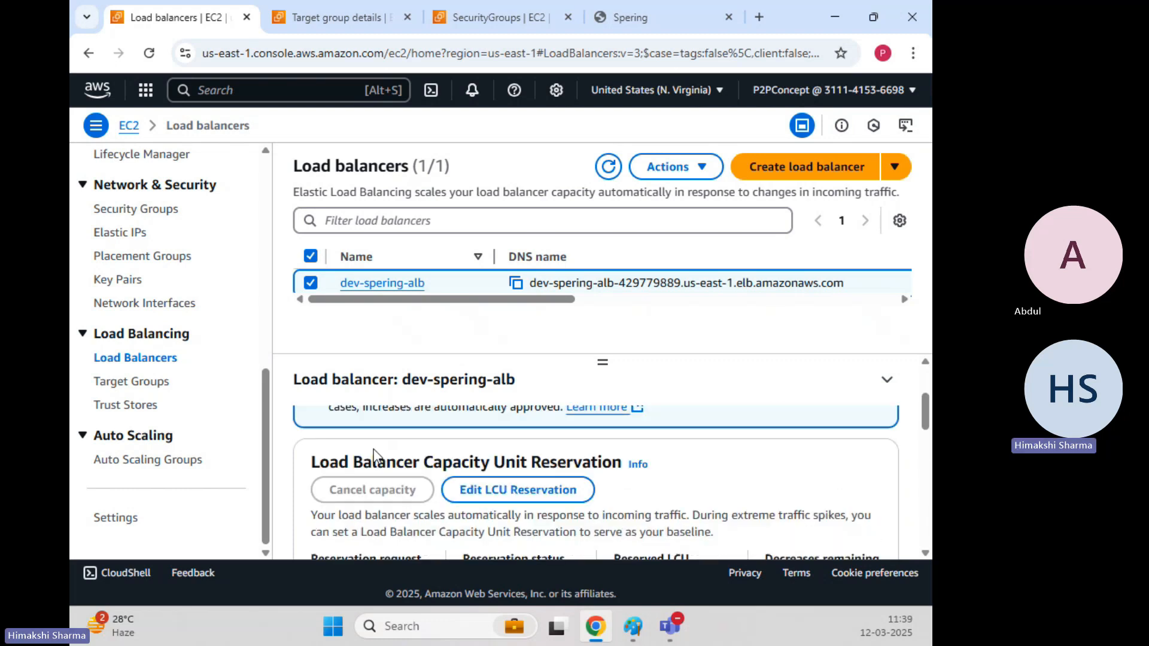
pyautogui.scroll(2, 383, 455)
pyautogui.scroll(-1, 396, 458)
pyautogui.scroll(2, 398, 458)
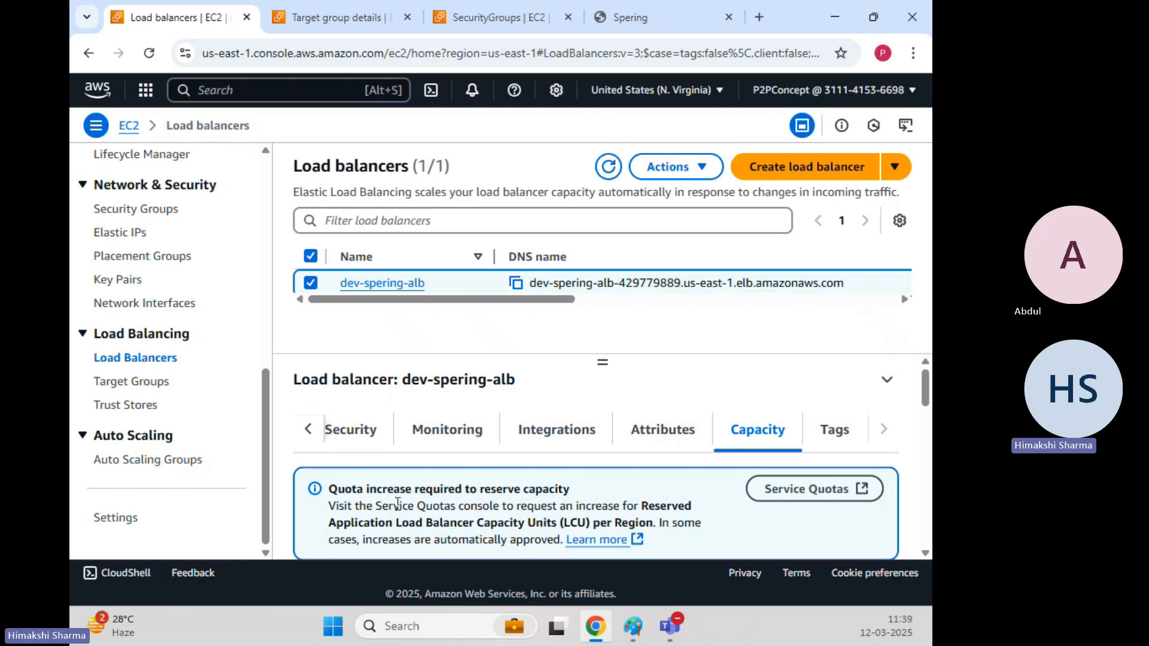
# Highlight the notice that reserving Application Load Balancer Capacity Units requires a quota increase.
pyautogui.moveTo(380, 503); pyautogui.dragTo(701, 522)
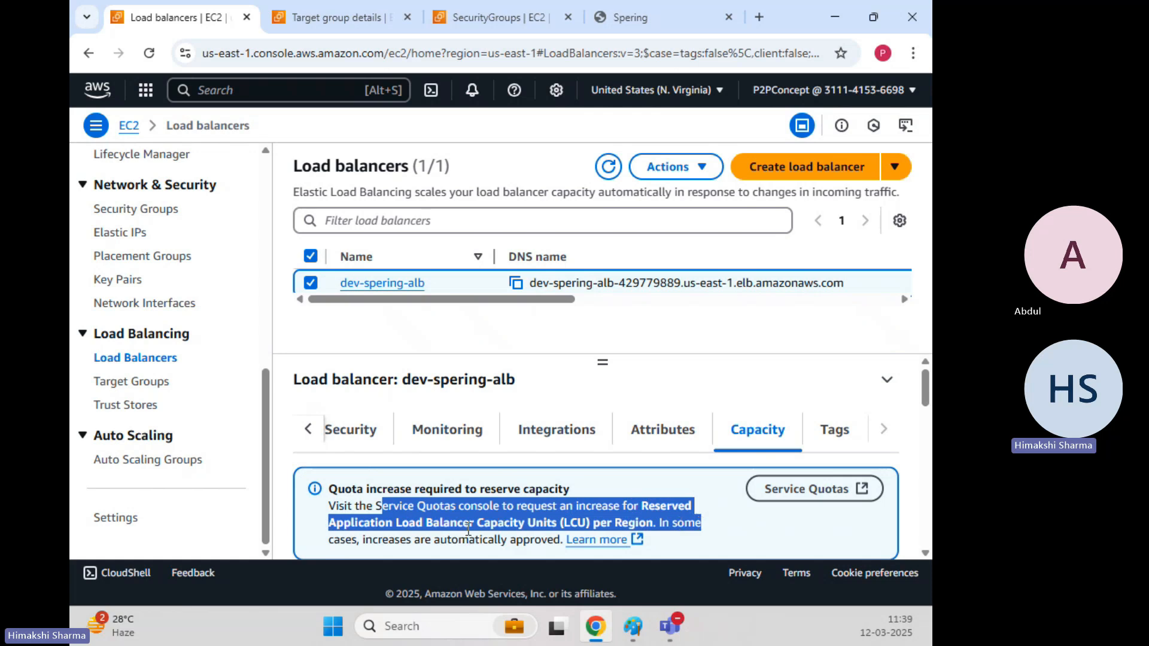
pyautogui.moveTo(519, 505); pyautogui.dragTo(680, 519)
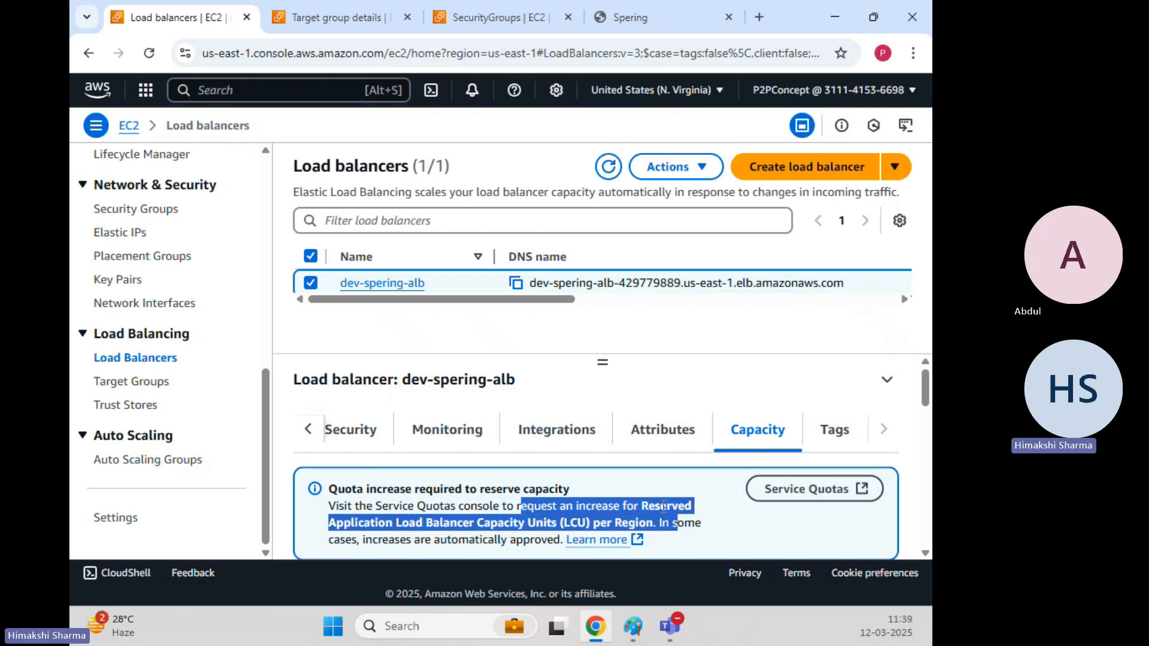
pyautogui.click(354, 535)
pyautogui.moveTo(347, 528); pyautogui.dragTo(563, 528)
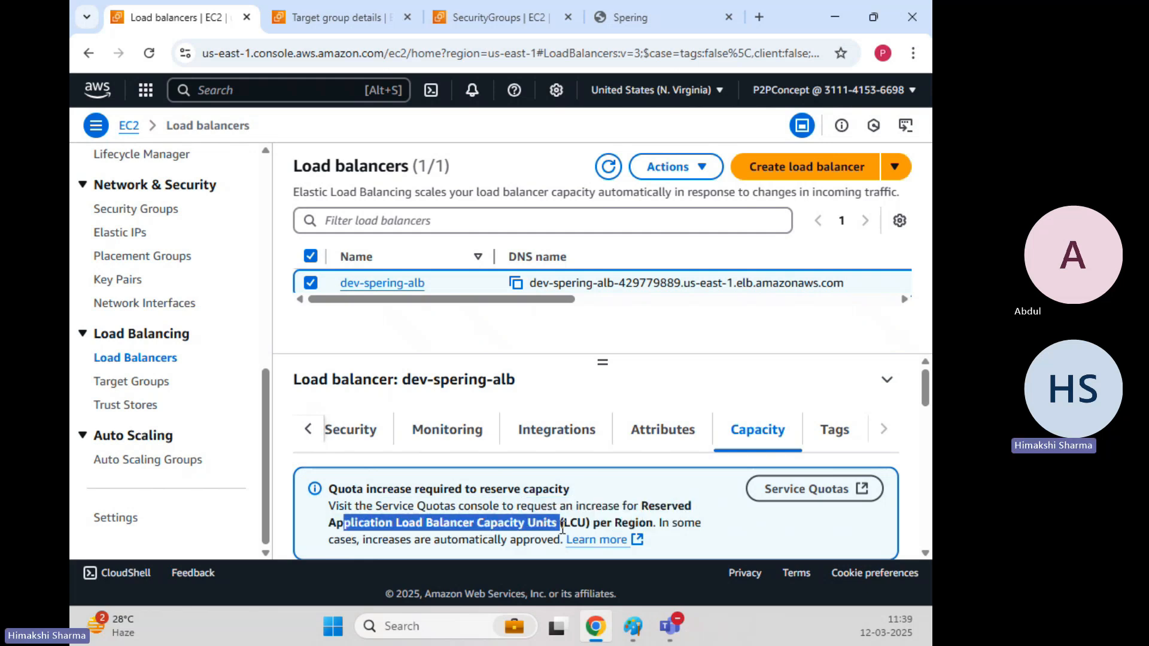
pyautogui.scroll(-6, 558, 526)
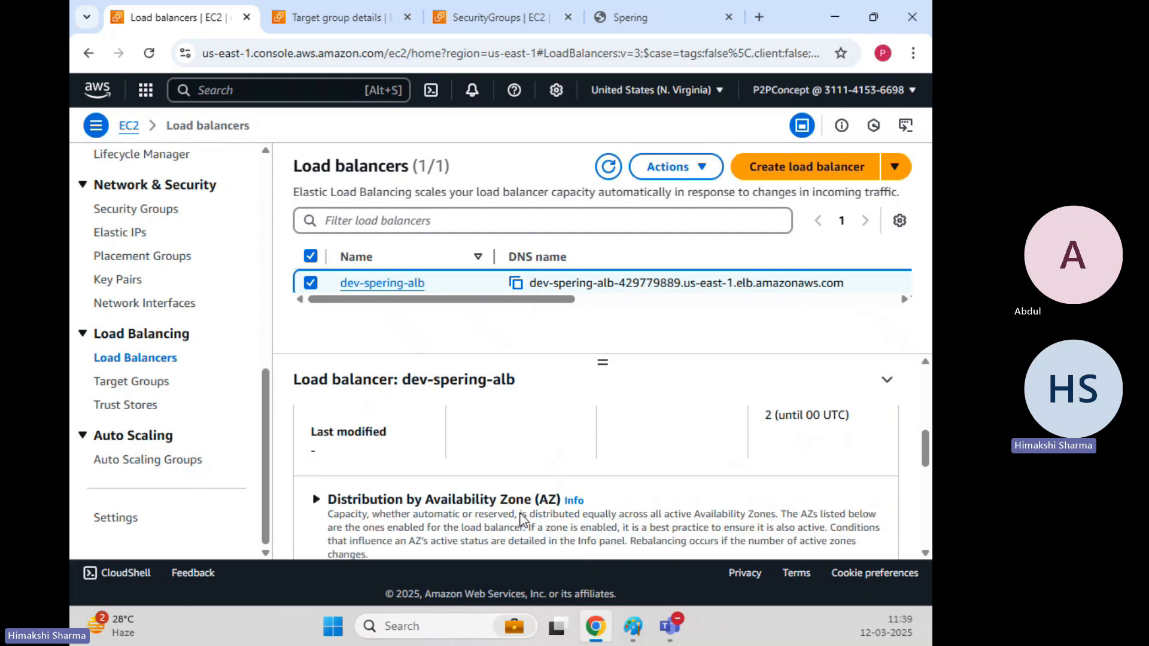
pyautogui.scroll(5, 519, 518)
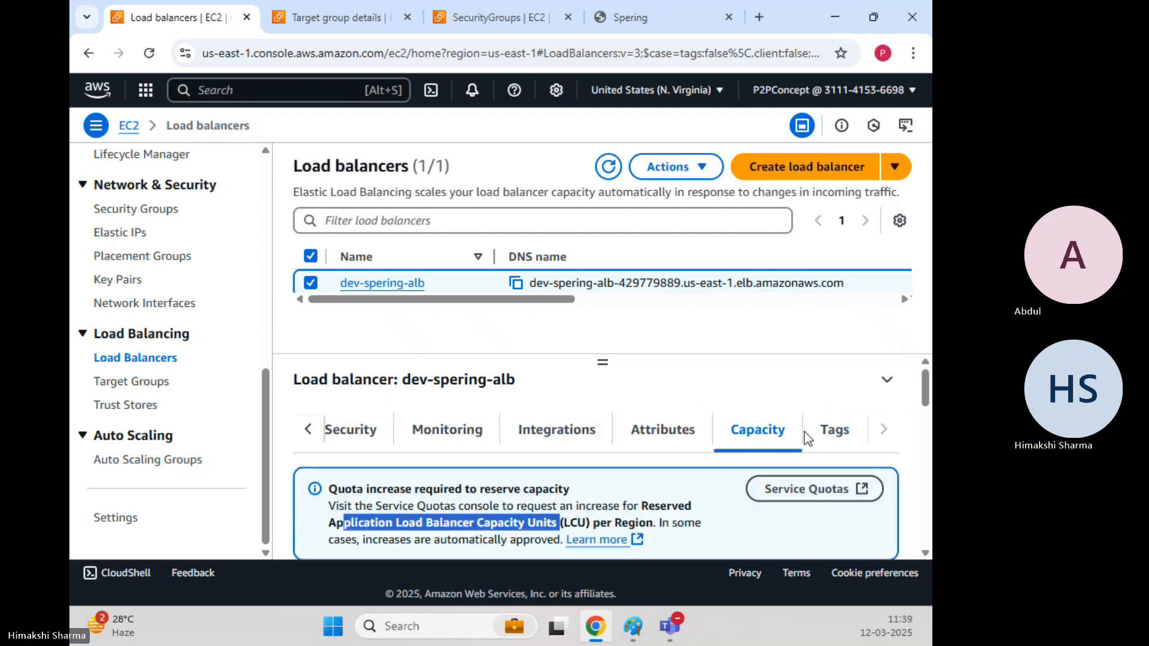
# Confirm dev-spering-alb has no tags.
pyautogui.click(835, 430)
pyautogui.scroll(-3, 375, 485)
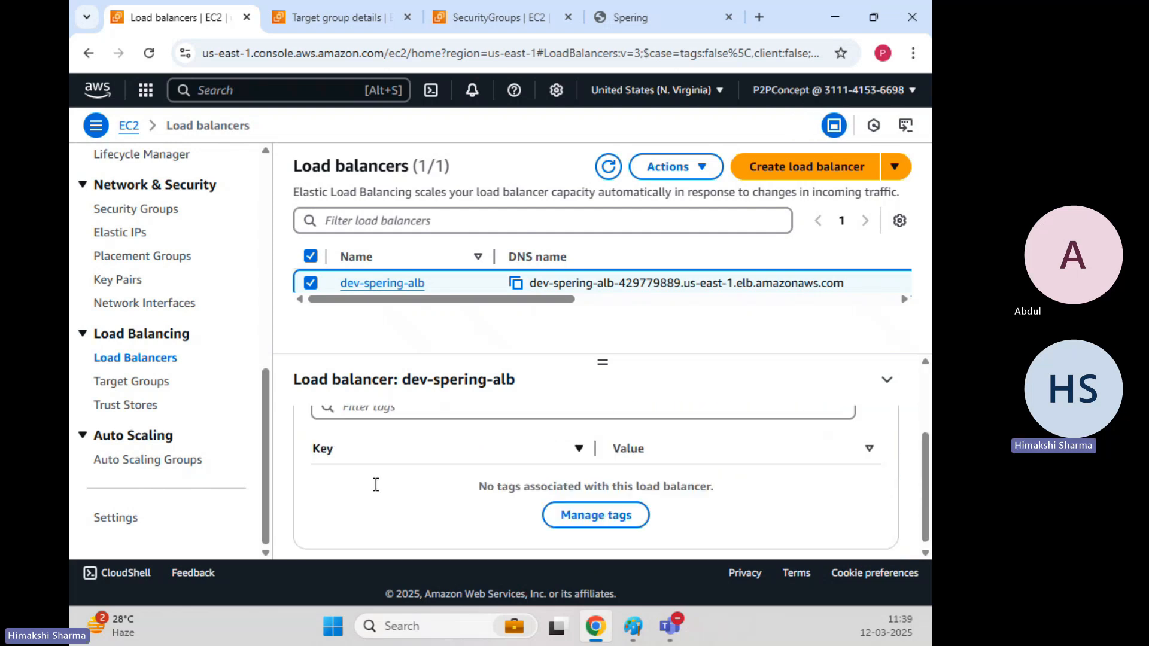
pyautogui.scroll(2, 375, 484)
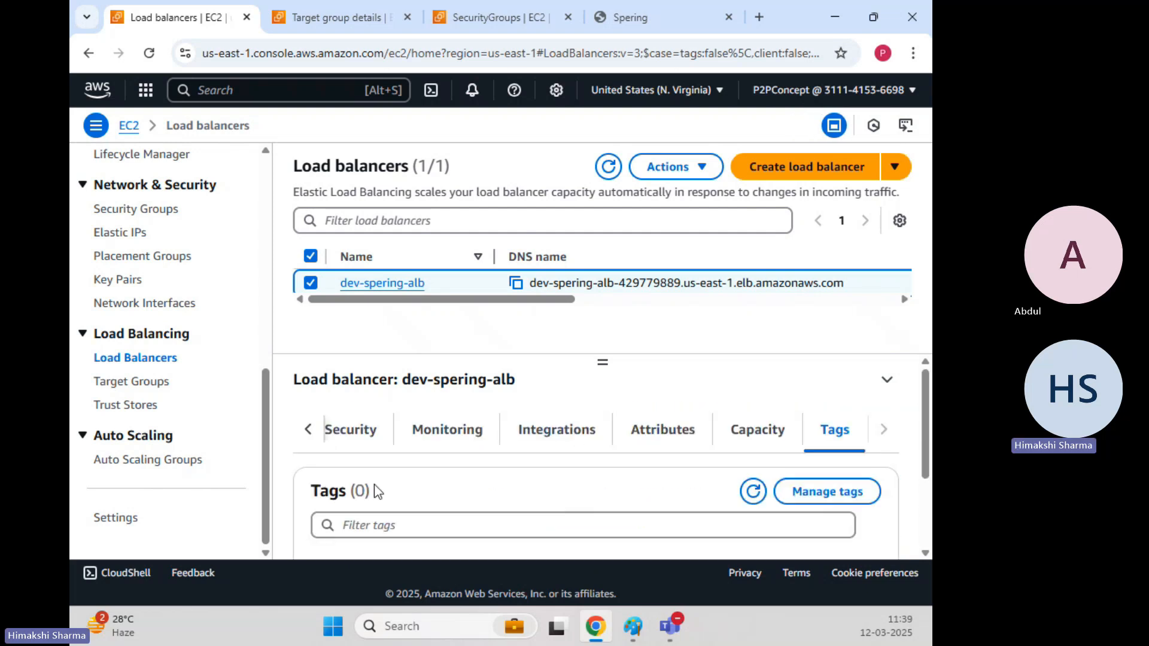
# Refresh the load balancer list so its State column shows Active.
pyautogui.click(305, 429)
pyautogui.moveTo(538, 302); pyautogui.dragTo(654, 308)
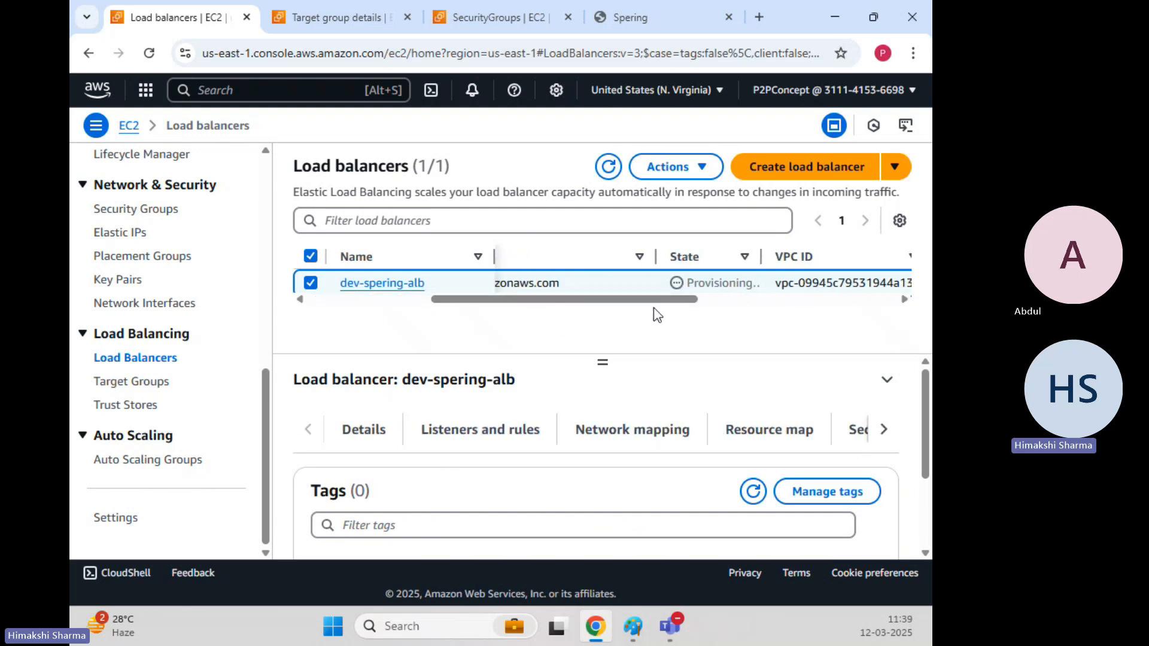
pyautogui.click(608, 167)
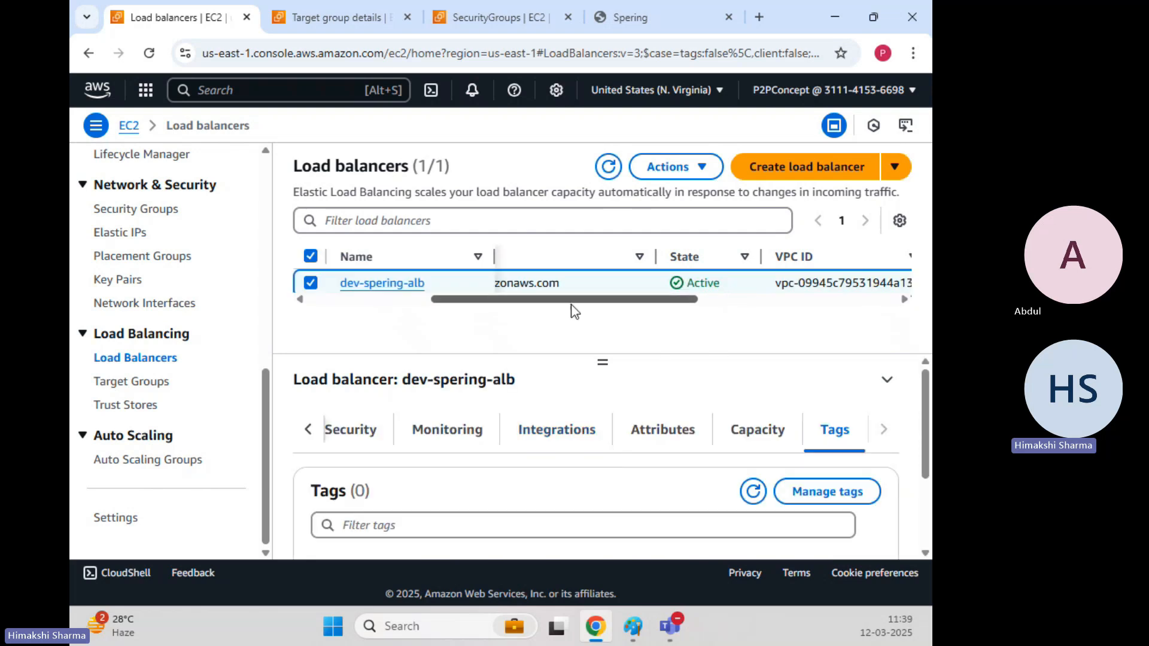
pyautogui.moveTo(570, 304); pyautogui.dragTo(446, 303)
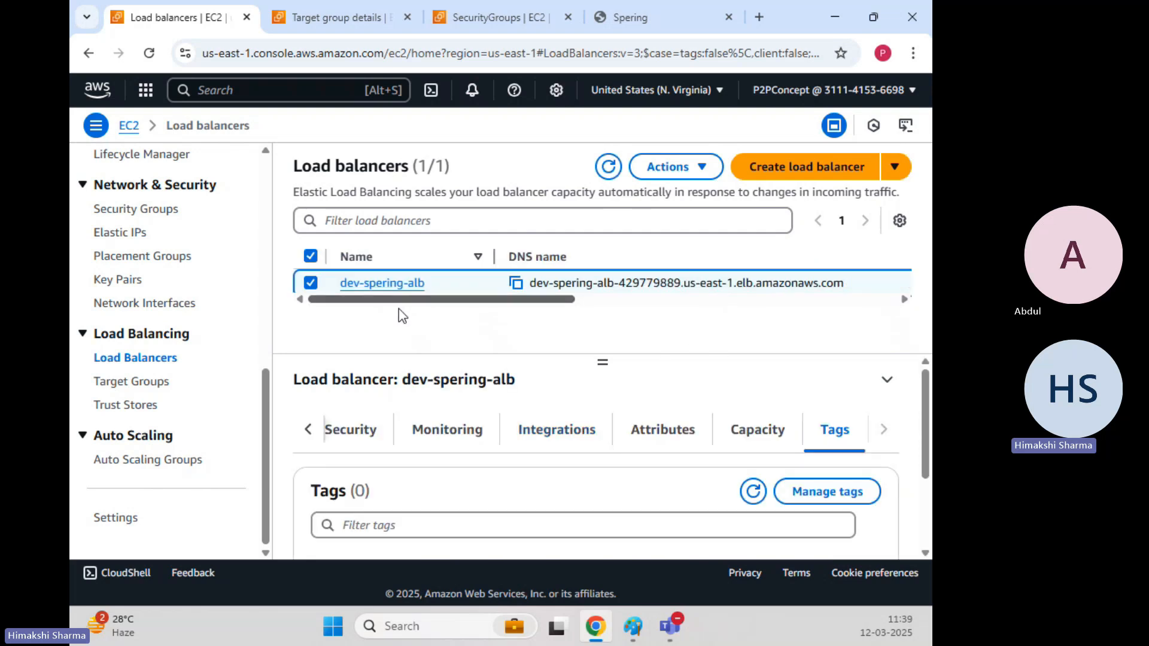
# Copy the dev-spering-alb DNS name and load it in a new tab, replacing the old Spering tab.
pyautogui.click(516, 283)
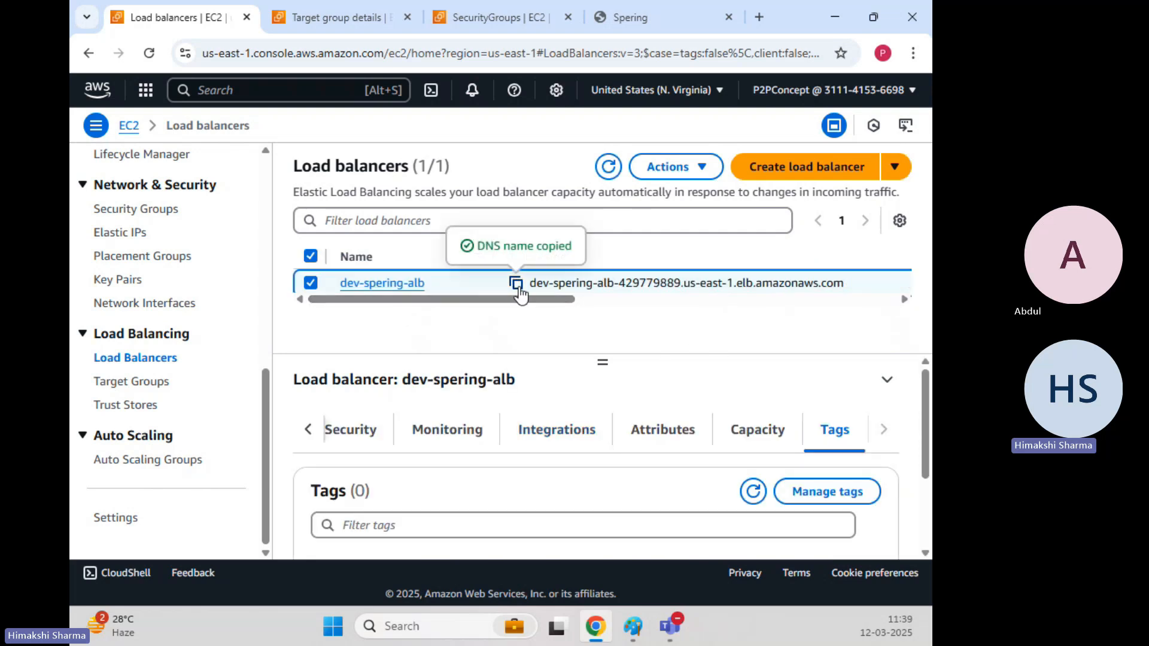
pyautogui.click(729, 17)
pyautogui.click(717, 17)
pyautogui.click(696, 52)
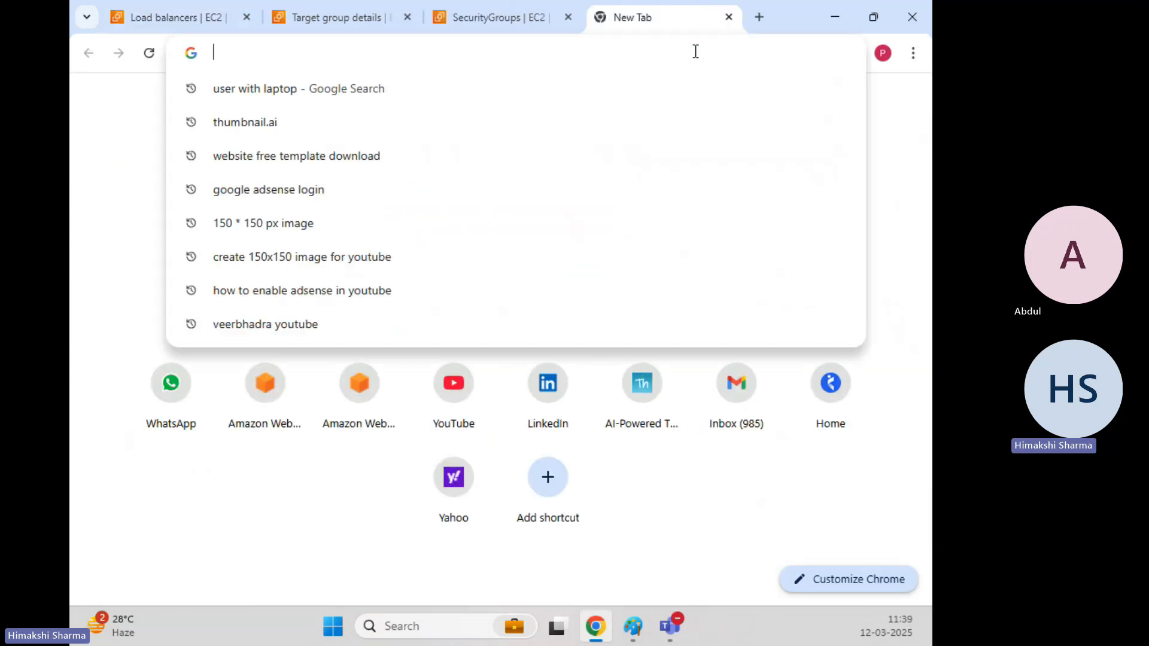
pyautogui.hotkey('ctrl', 'v')
pyautogui.press('Return')
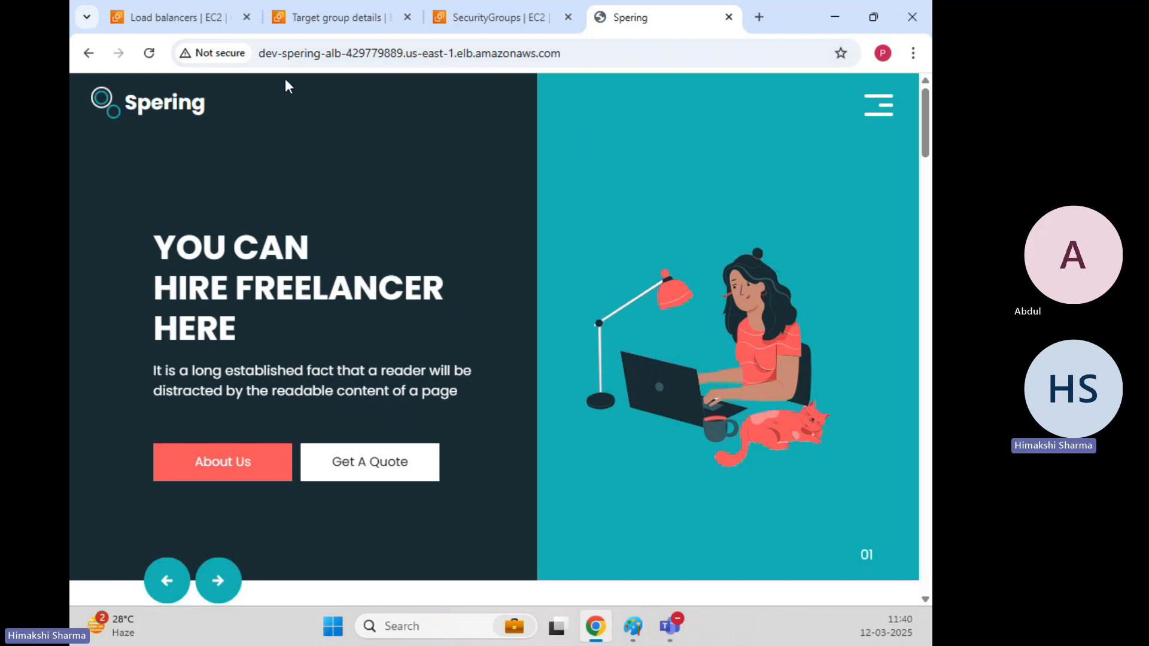
# Return to Target groups and open the Spering-ALB-TG details.
pyautogui.click(335, 17)
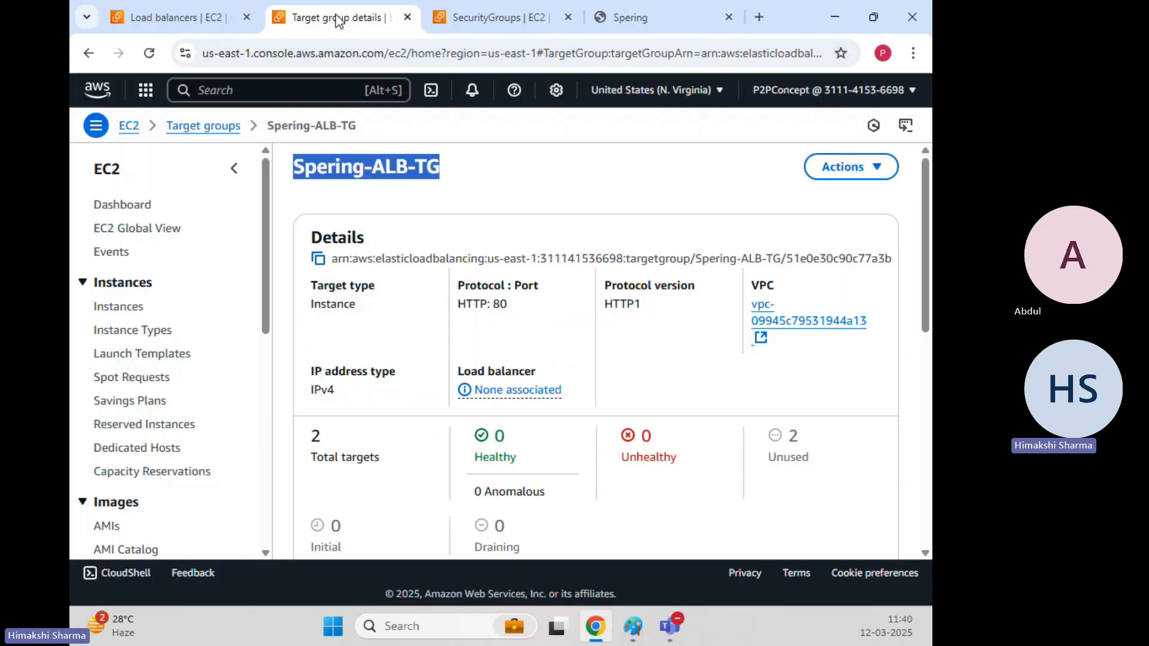
pyautogui.click(630, 391)
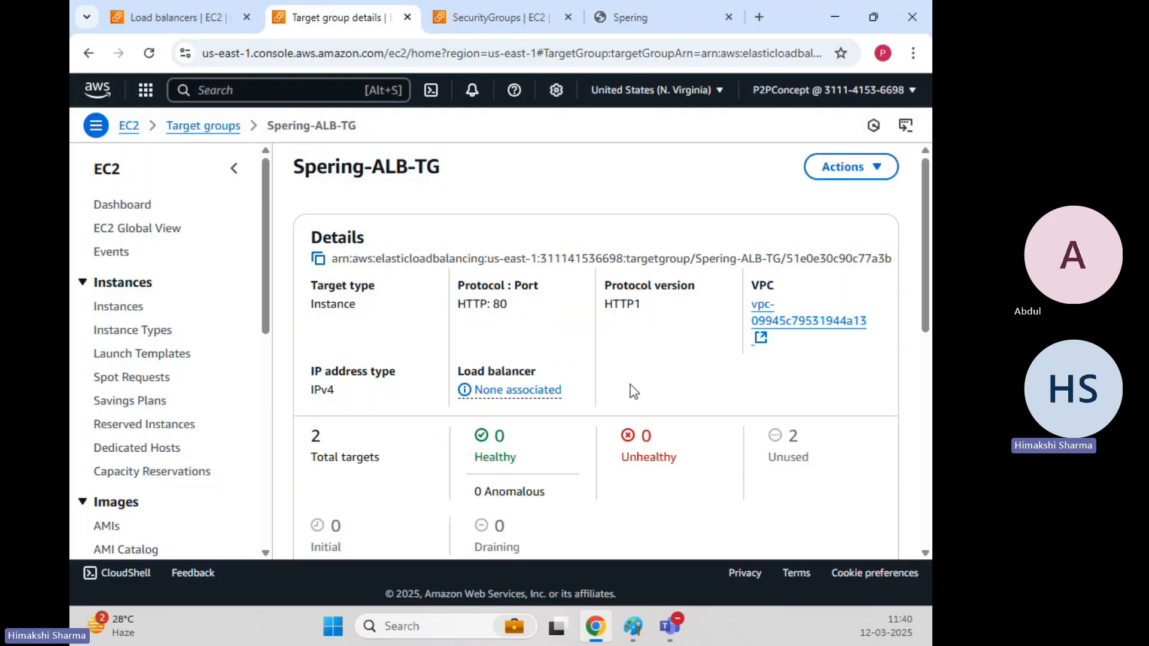
pyautogui.click(197, 127)
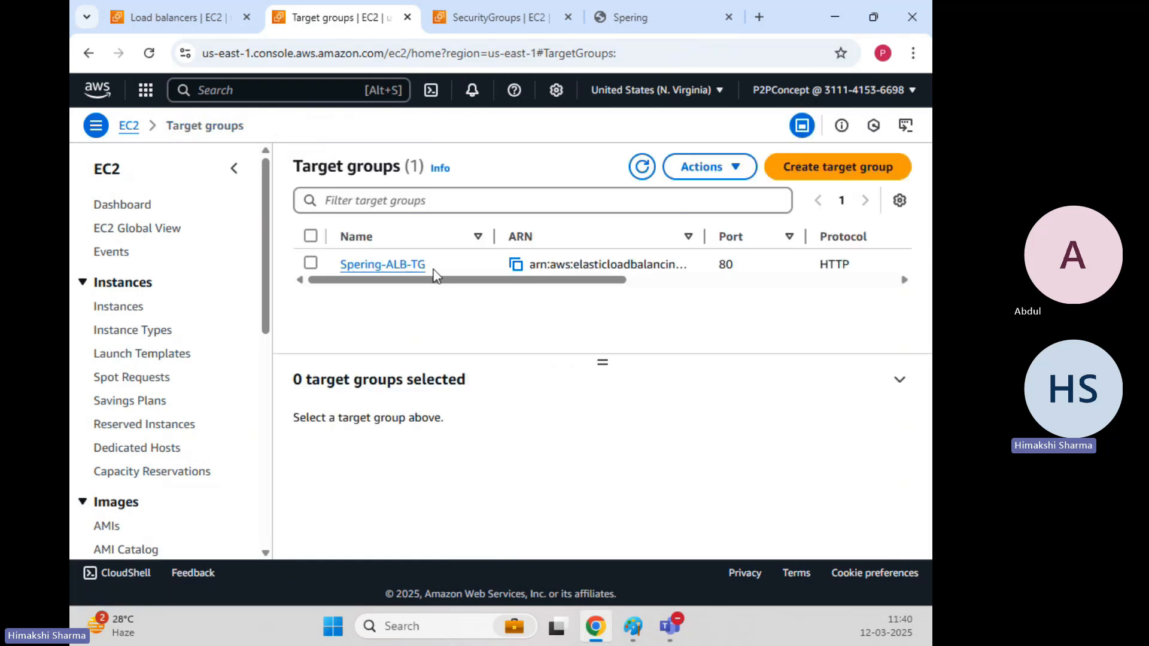
pyautogui.click(392, 265)
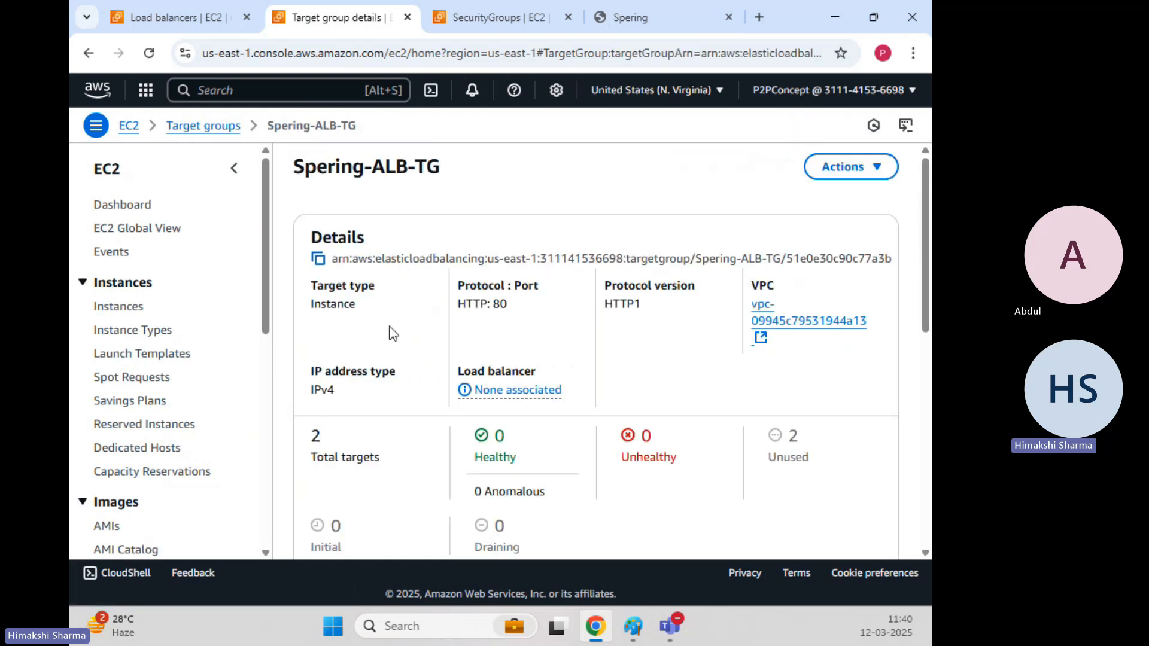
pyautogui.scroll(-5, 395, 358)
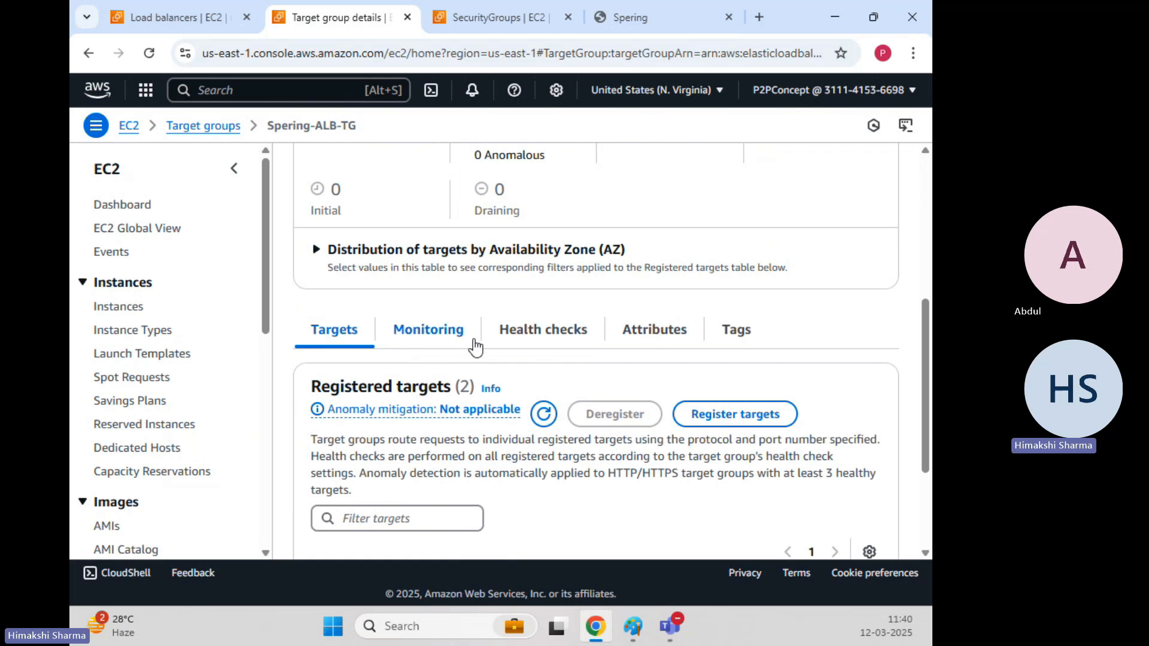
pyautogui.scroll(-3, 421, 377)
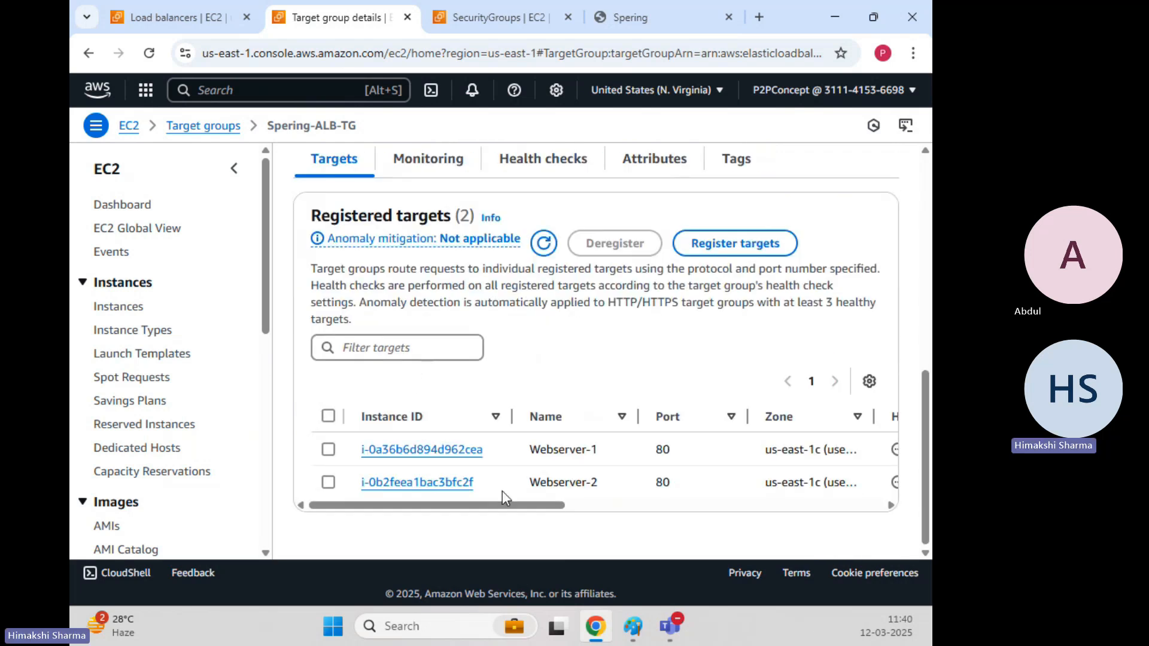
pyautogui.moveTo(536, 507); pyautogui.dragTo(644, 531)
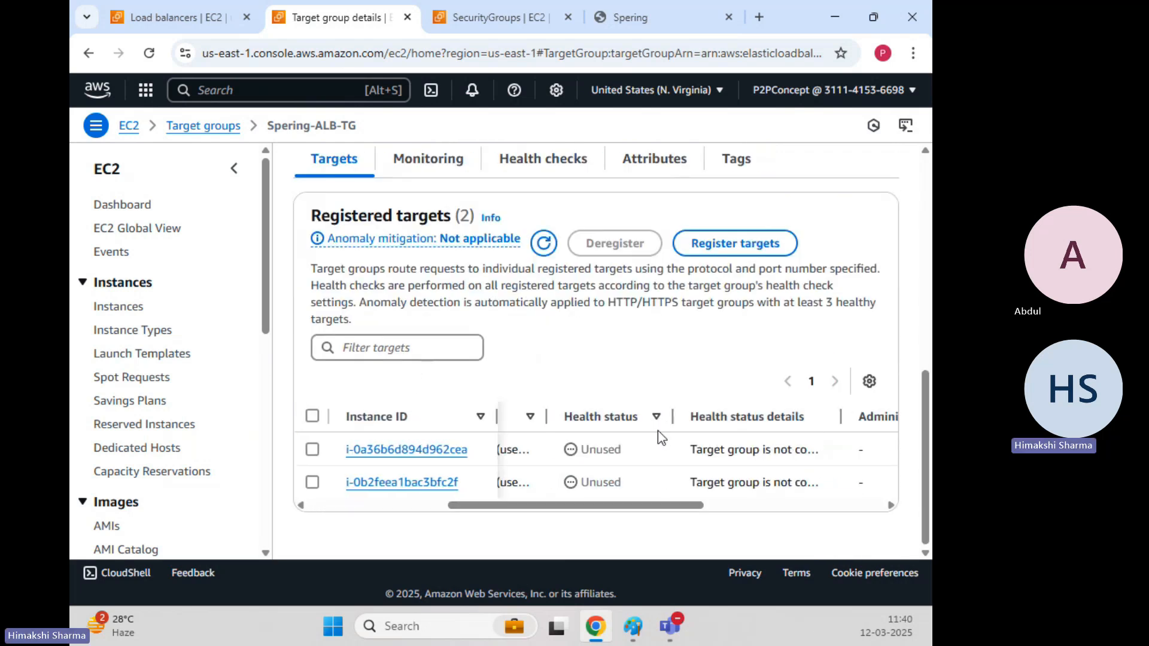
pyautogui.scroll(8, 659, 430)
# Select Spering-ALB-TG and highlight both registered targets reporting Healthy.
pyautogui.click(214, 129)
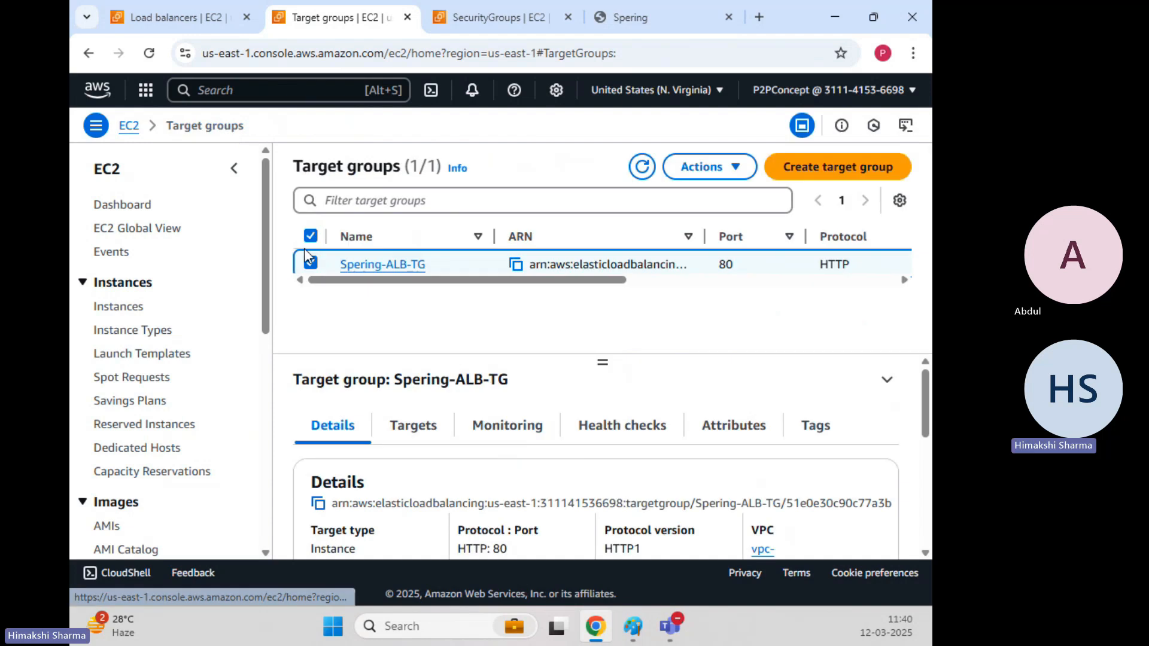
pyautogui.click(641, 166)
pyautogui.click(417, 424)
pyautogui.scroll(-5, 600, 385)
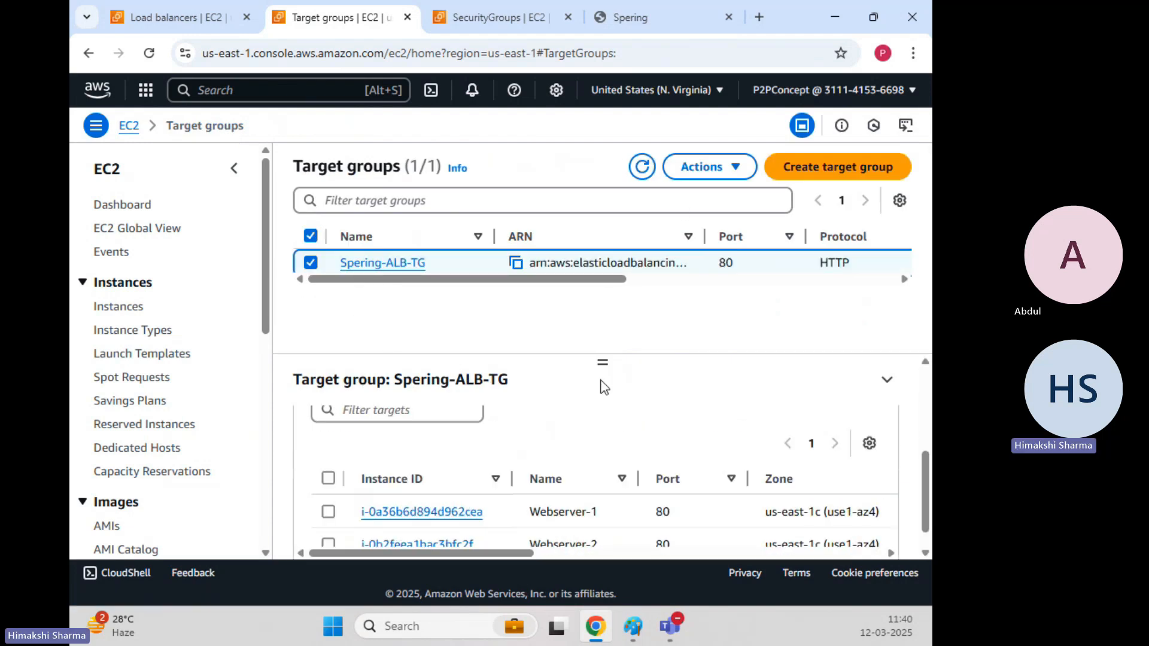
pyautogui.moveTo(523, 546); pyautogui.dragTo(634, 544)
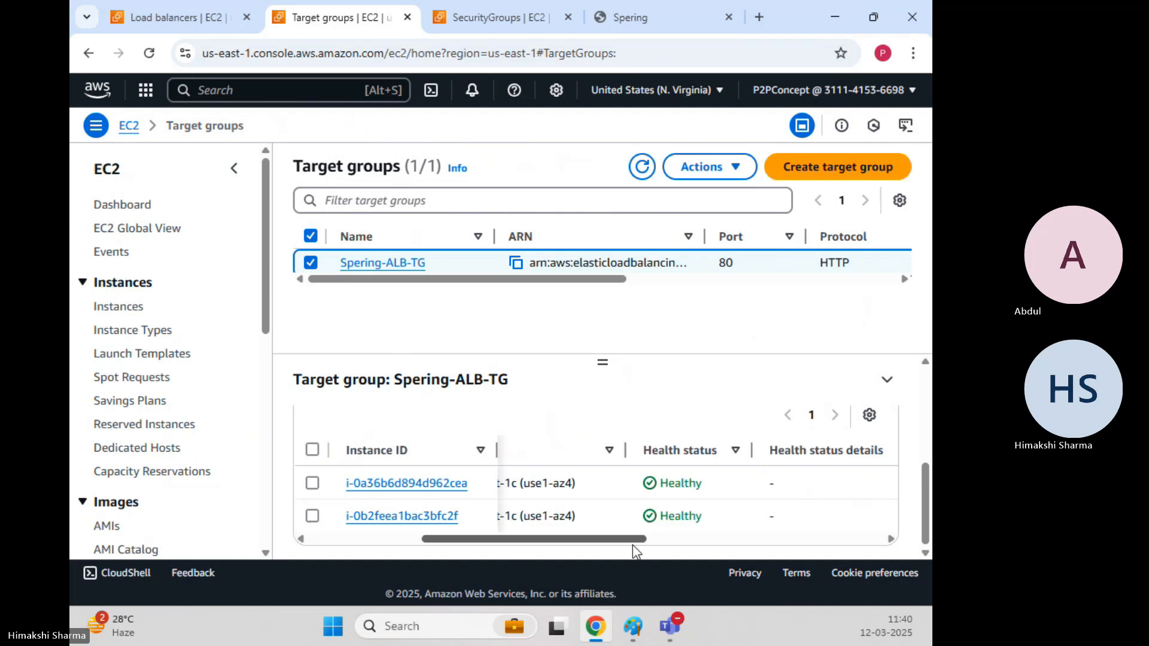
pyautogui.moveTo(661, 483); pyautogui.dragTo(706, 485)
pyautogui.moveTo(660, 516); pyautogui.dragTo(731, 526)
pyautogui.click(688, 304)
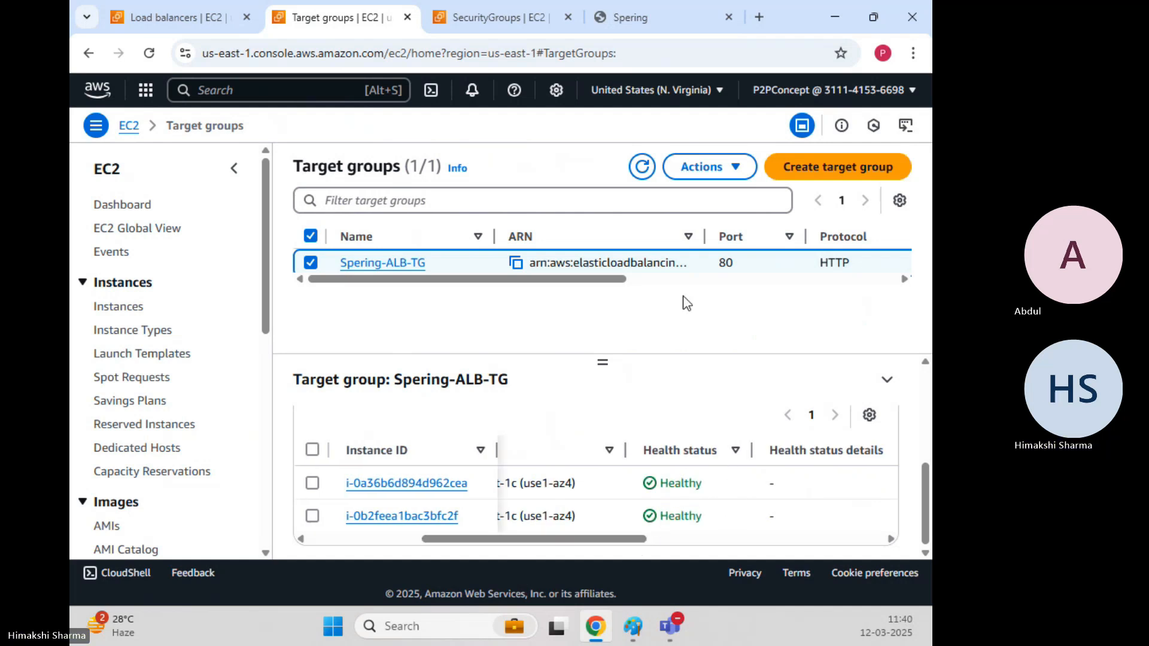
pyautogui.moveTo(669, 481)
pyautogui.mouseDown()
pyautogui.moveTo(689, 486)
pyautogui.moveTo(713, 522)
pyautogui.mouseUp()
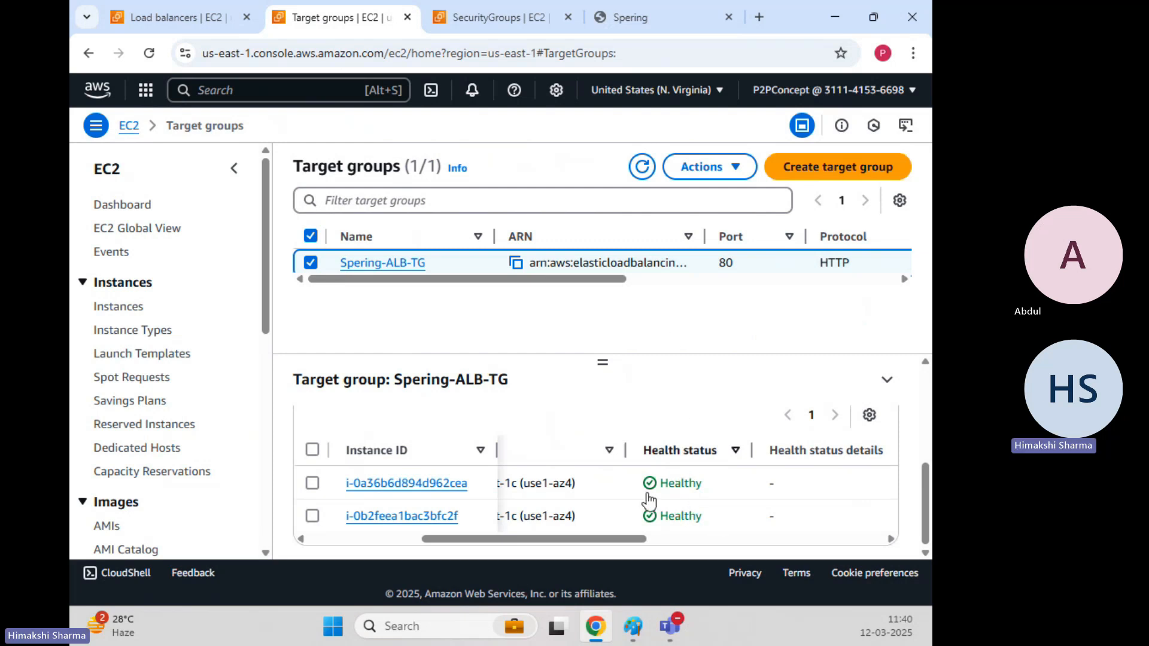
pyautogui.moveTo(636, 538); pyautogui.dragTo(611, 543)
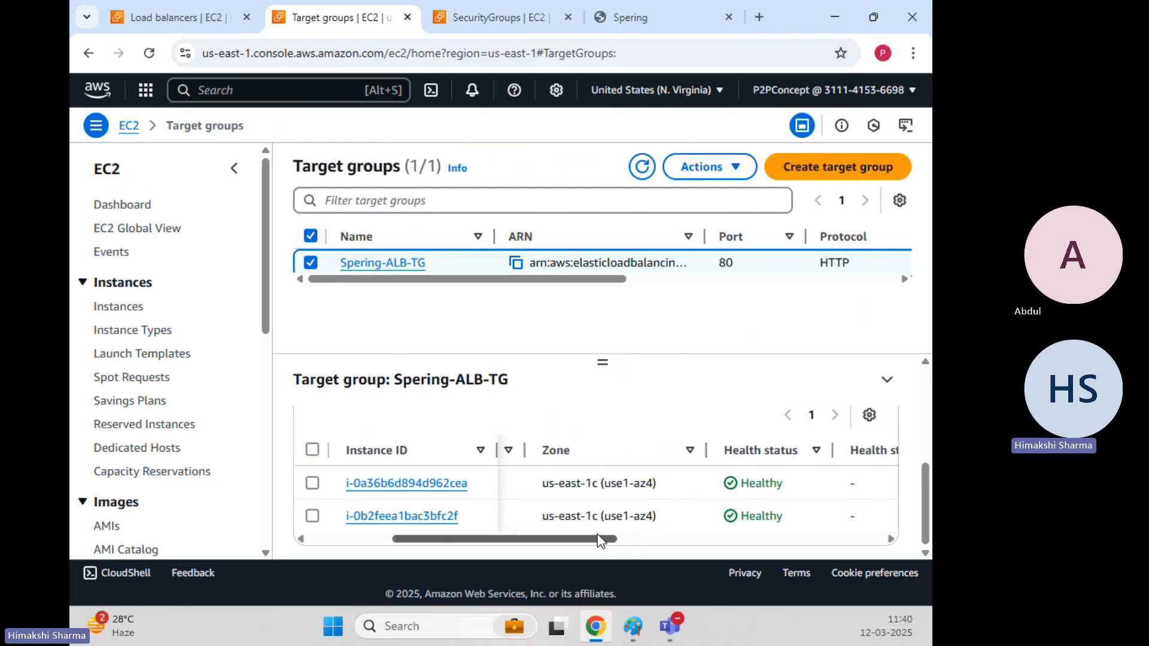
pyautogui.moveTo(749, 483); pyautogui.dragTo(828, 487)
pyautogui.moveTo(752, 519); pyautogui.dragTo(814, 523)
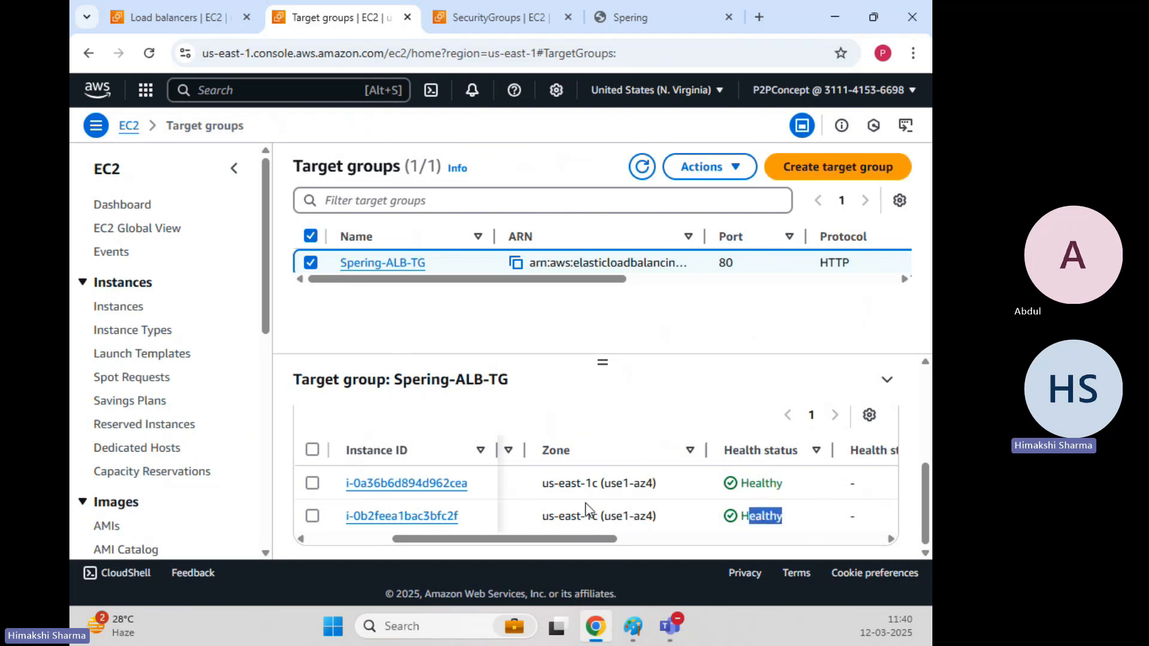
pyautogui.moveTo(560, 539); pyautogui.dragTo(471, 544)
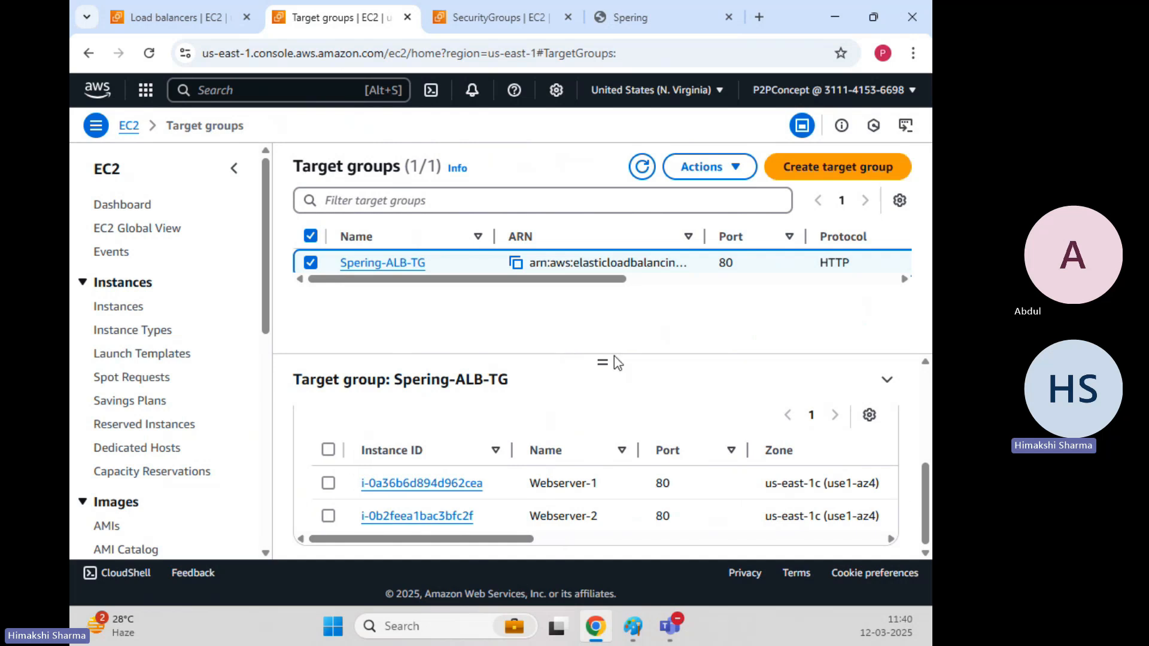
# Show the health check settings: HTTP, path /, 5 s timeout, 10 s interval, code 200.
pyautogui.scroll(3, 511, 419)
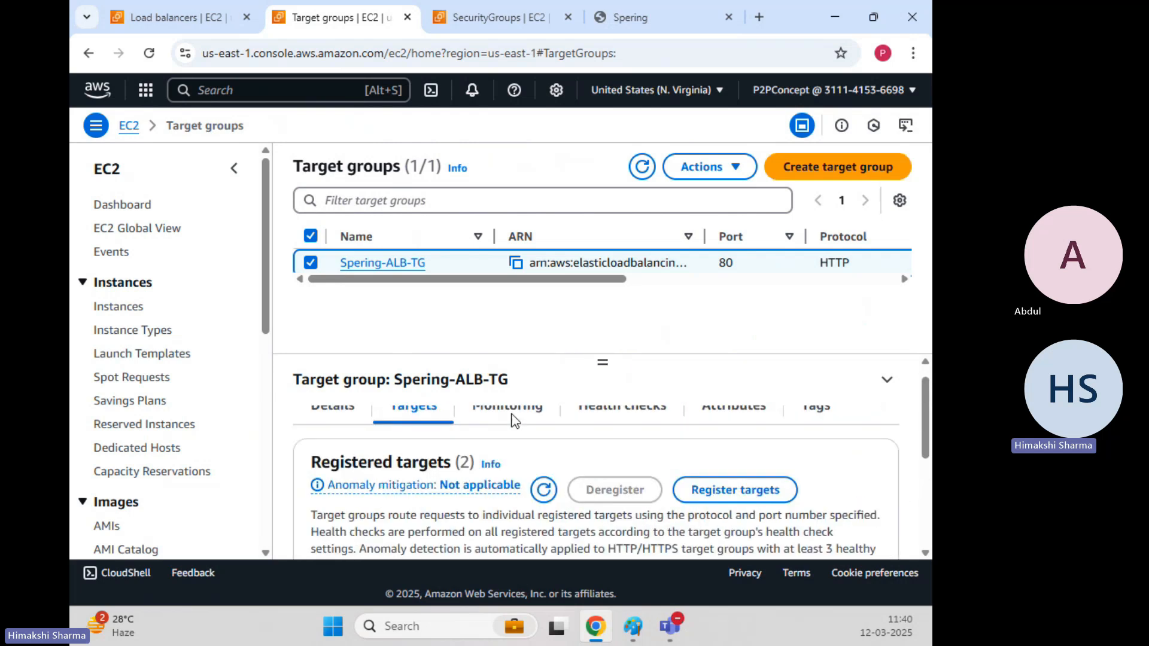
pyautogui.scroll(-3, 512, 419)
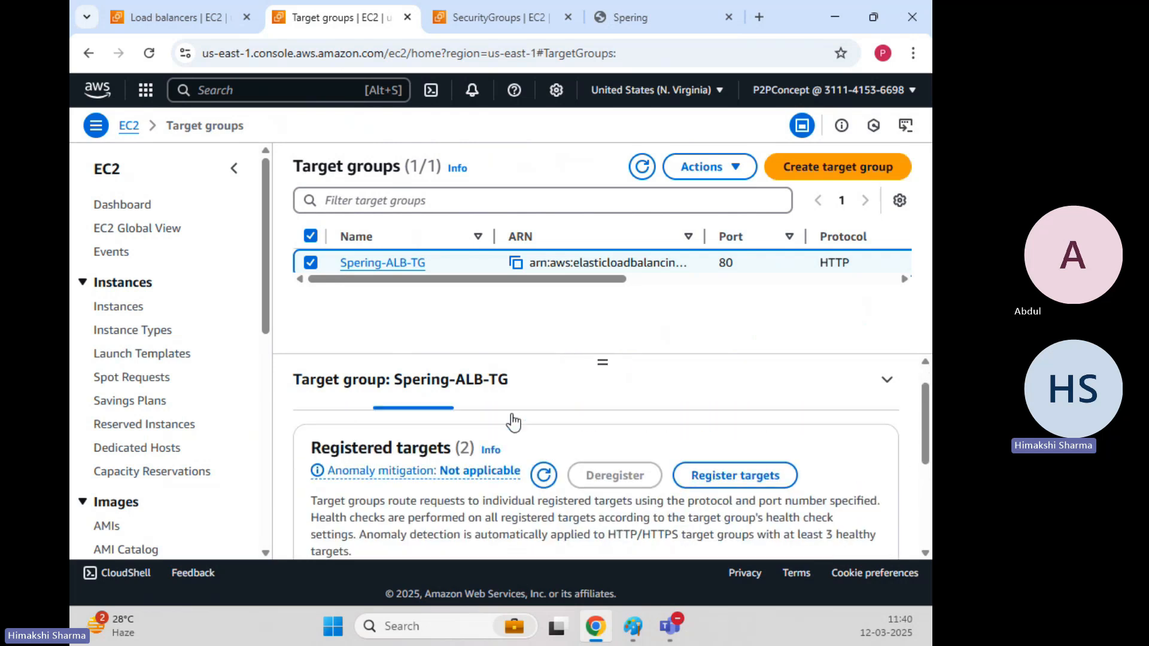
pyautogui.scroll(3, 512, 420)
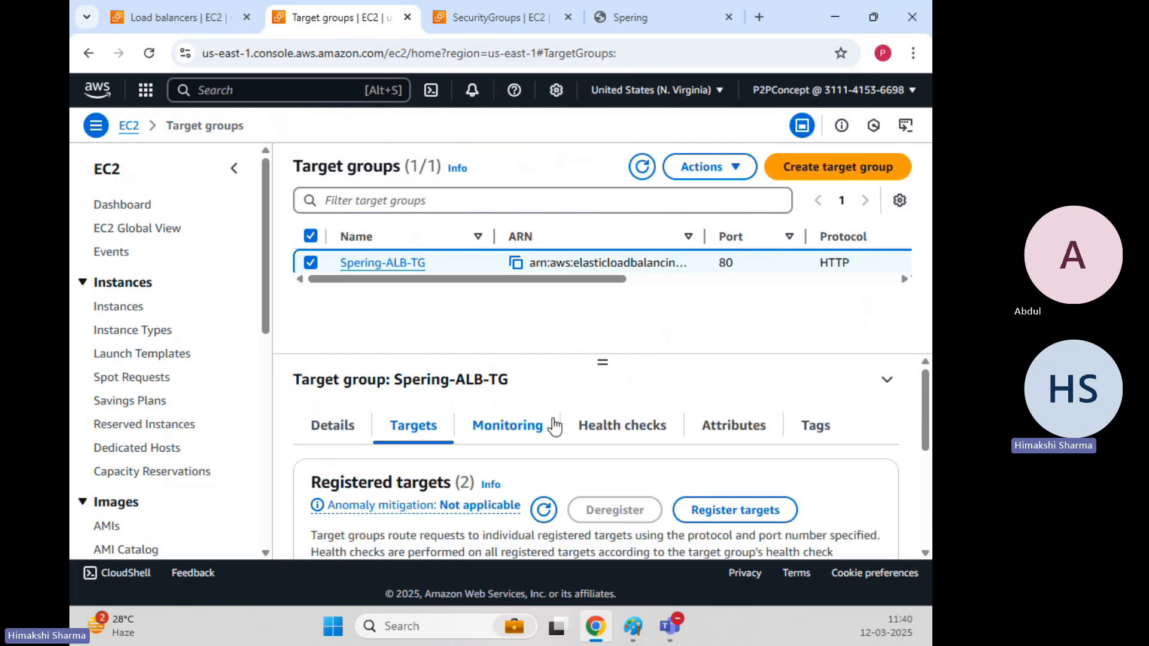
pyautogui.click(625, 426)
pyautogui.scroll(-2, 595, 397)
pyautogui.scroll(3, 595, 396)
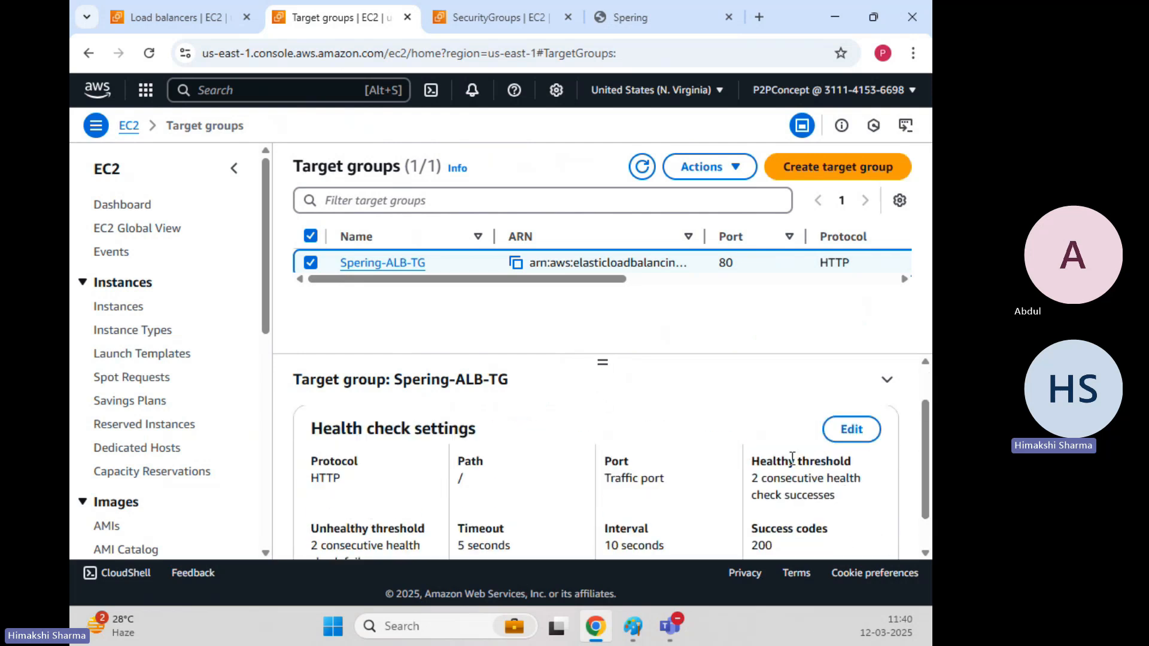
# Change the Spering-ALB-TG health check path to /test.html and save.
pyautogui.click(850, 483)
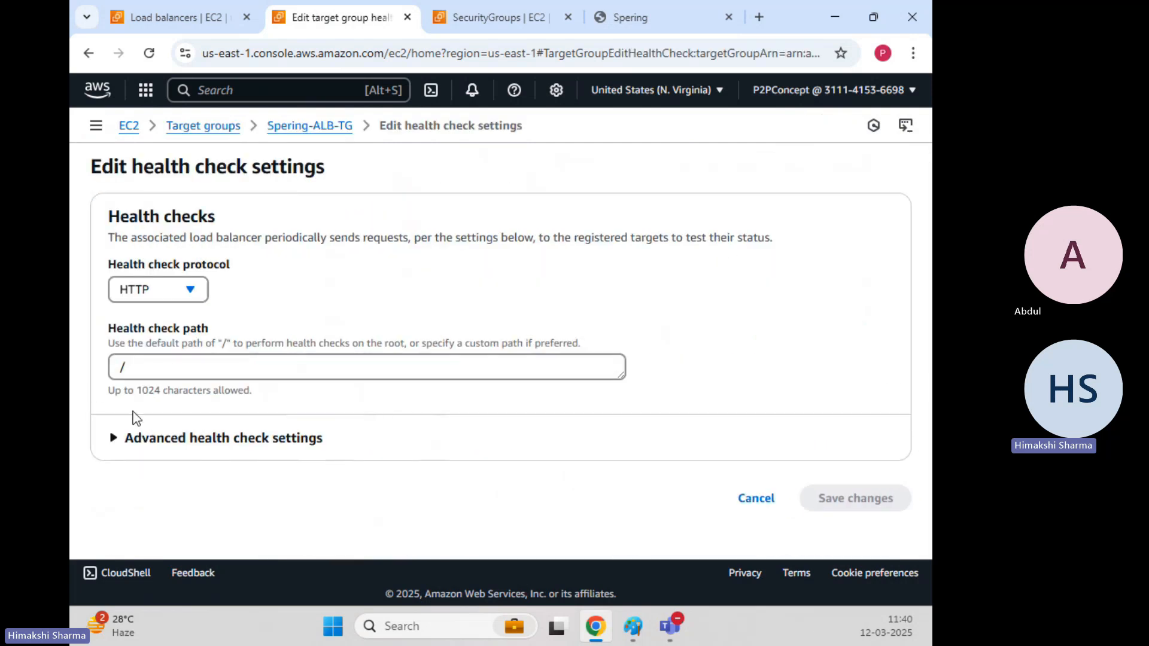
pyautogui.click(171, 368)
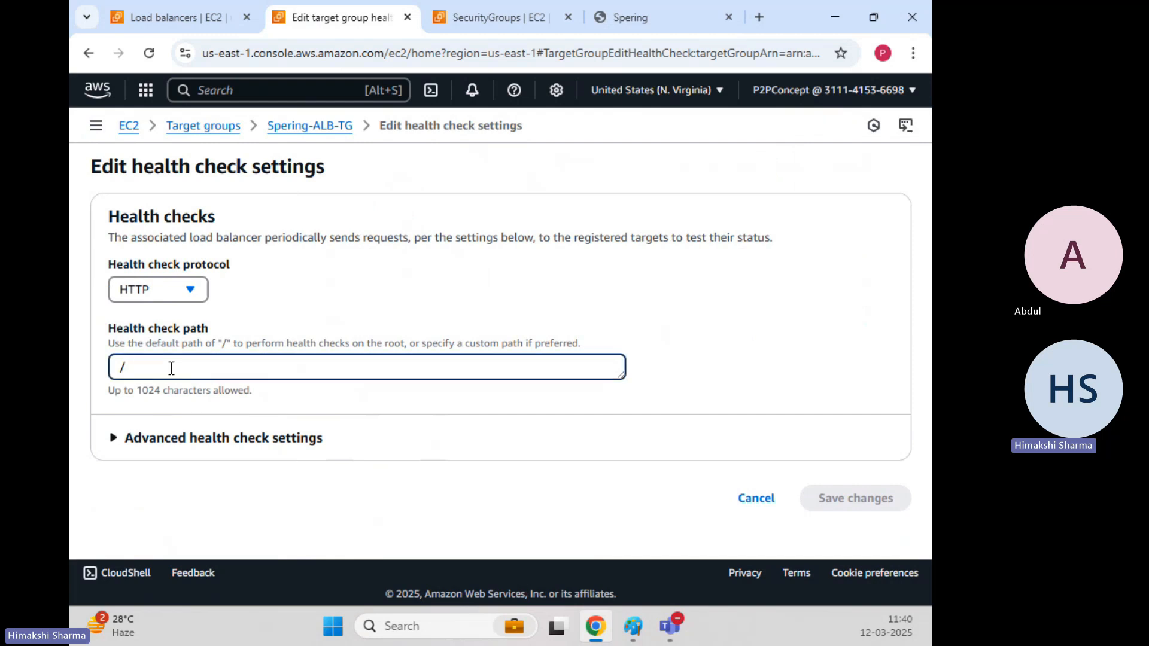
pyautogui.write('t')
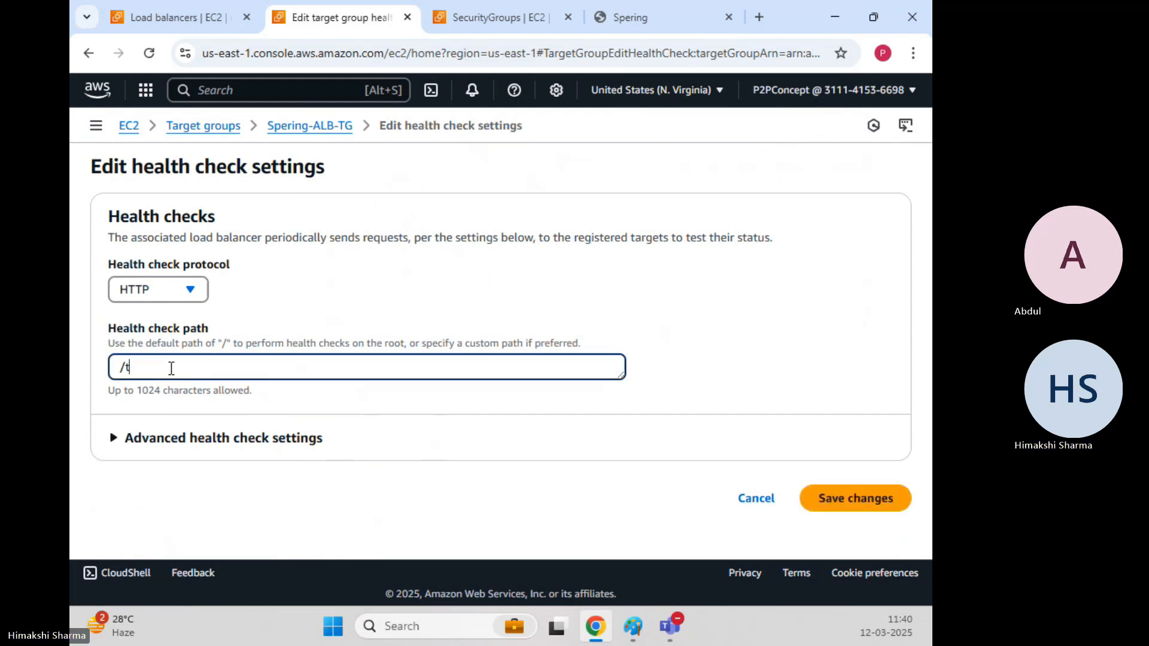
pyautogui.write('est.html')
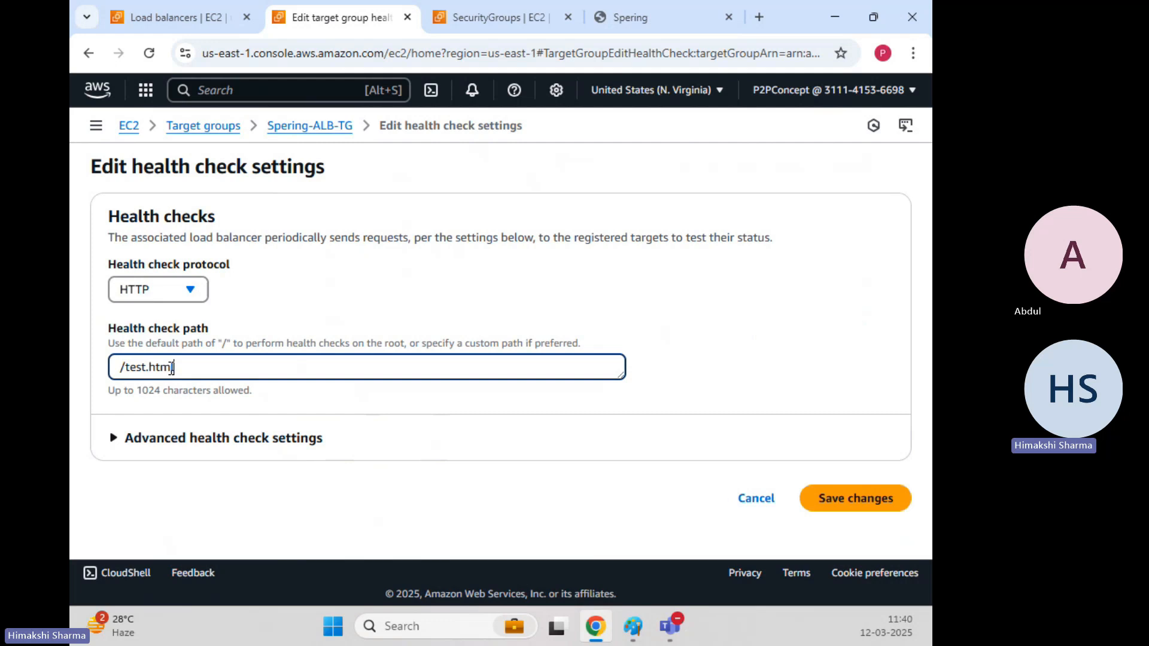
pyautogui.click(737, 366)
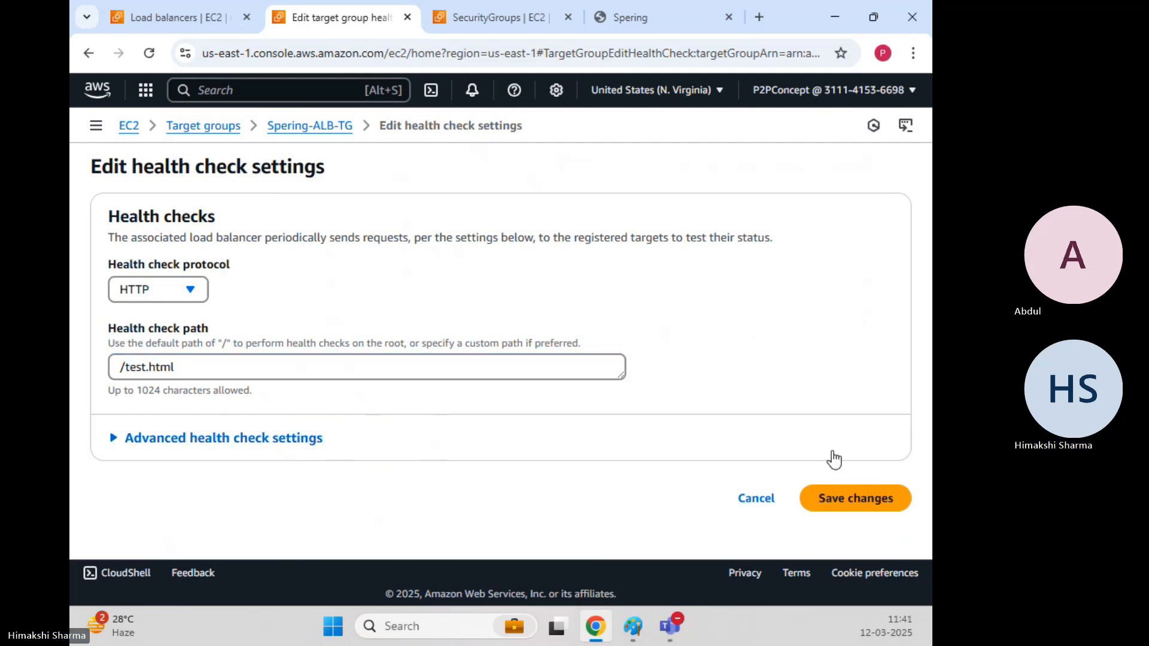
pyautogui.click(869, 513)
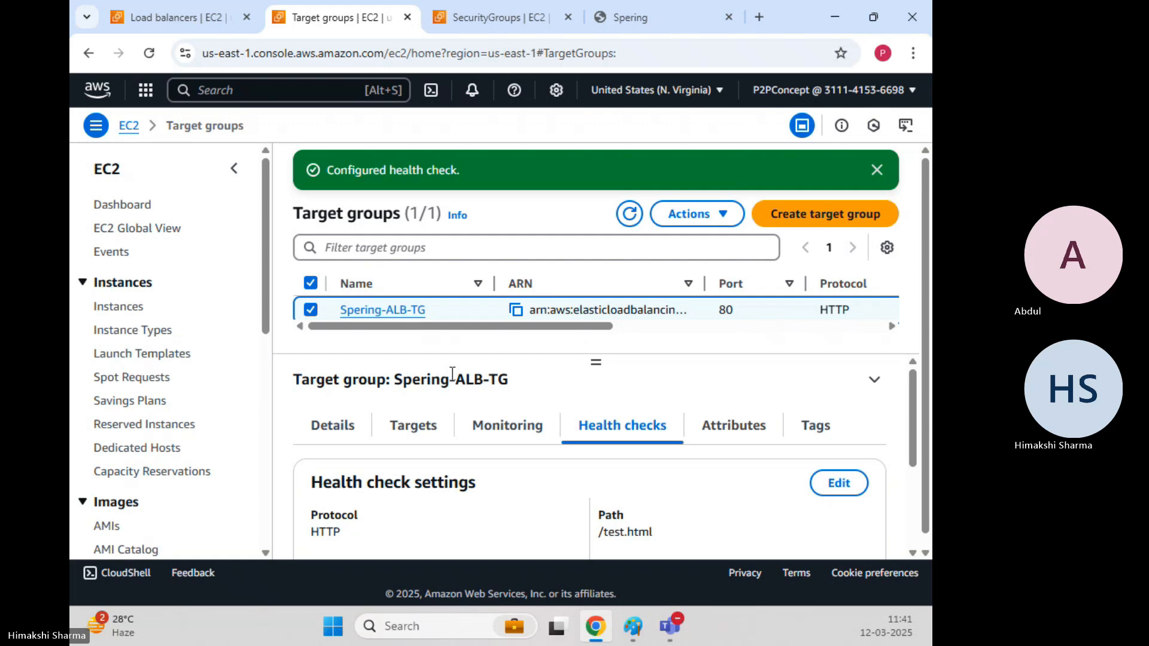
# Refresh the target groups and browse Spering-ALB-TG's details, health checks and targets.
pyautogui.click(629, 213)
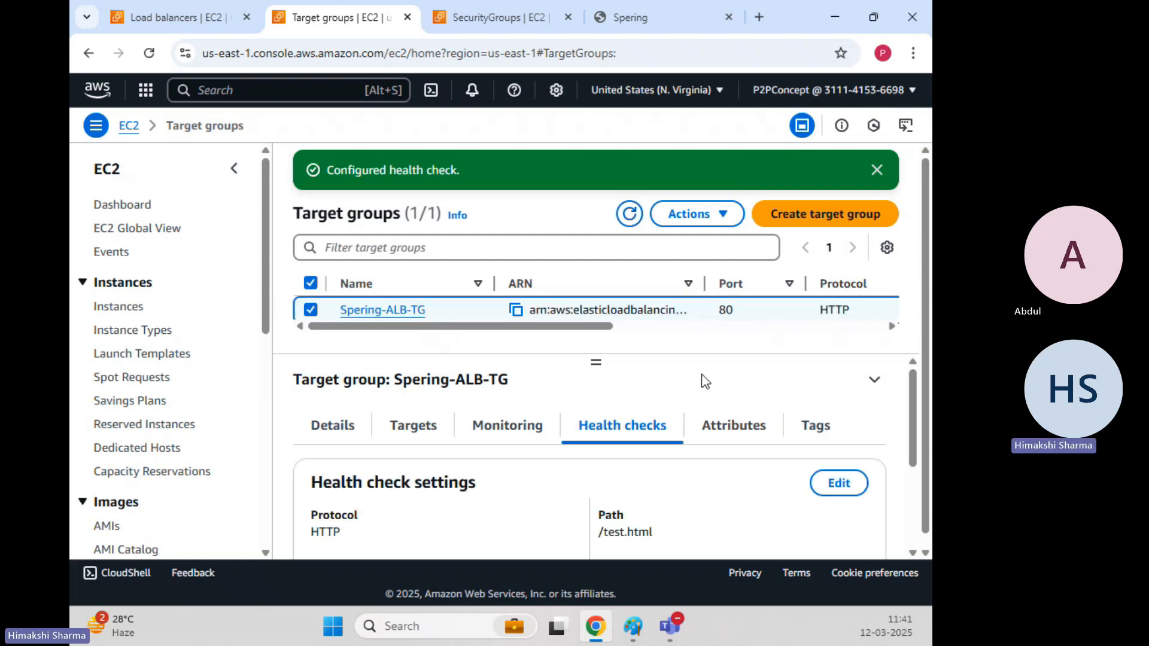
pyautogui.click(333, 438)
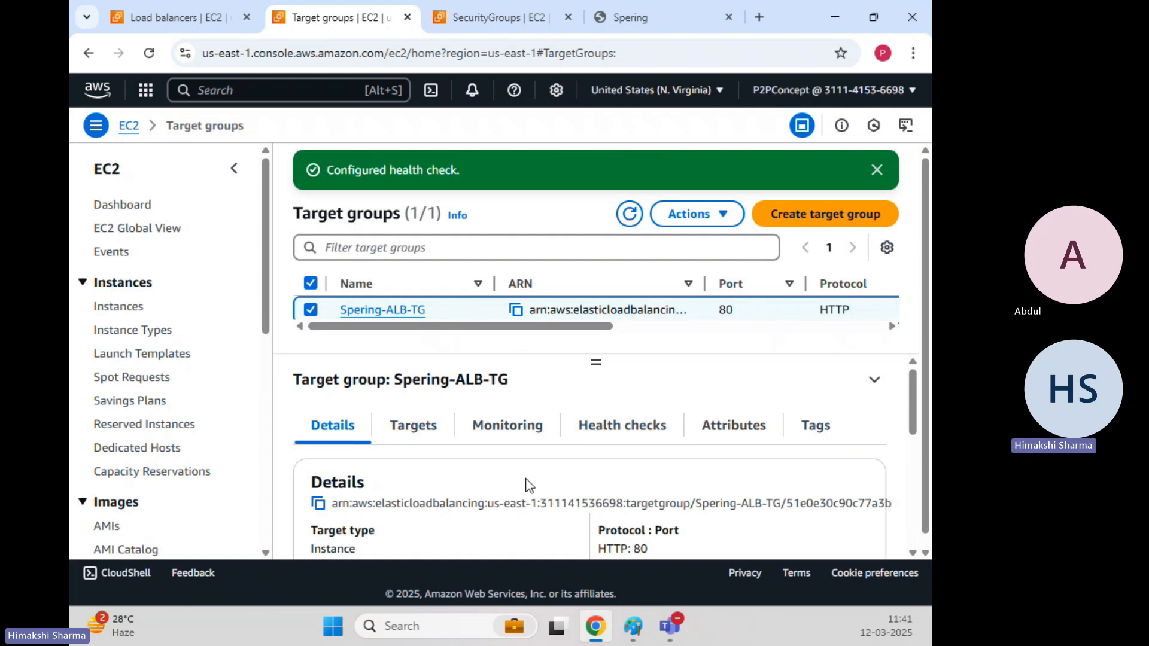
pyautogui.scroll(-5, 524, 473)
pyautogui.scroll(-2, 521, 467)
pyautogui.scroll(2, 521, 467)
pyautogui.scroll(-2, 520, 467)
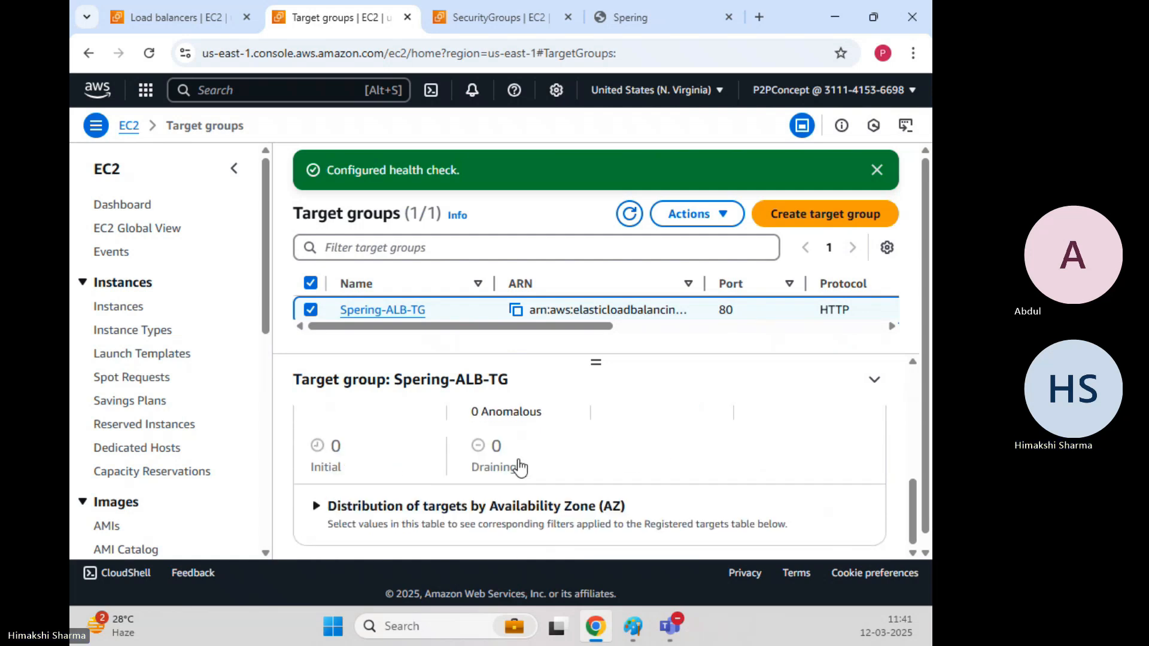
pyautogui.scroll(5, 519, 466)
pyautogui.click(630, 214)
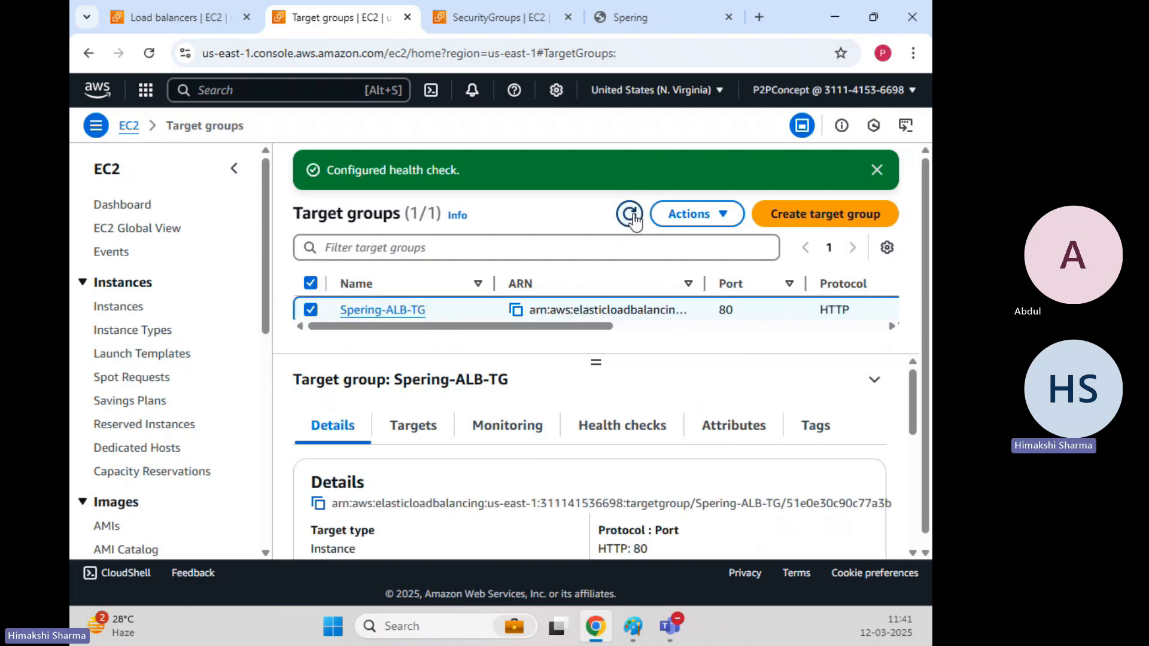
pyautogui.click(619, 429)
pyautogui.click(428, 425)
pyautogui.scroll(-5, 492, 469)
pyautogui.moveTo(501, 537); pyautogui.dragTo(627, 539)
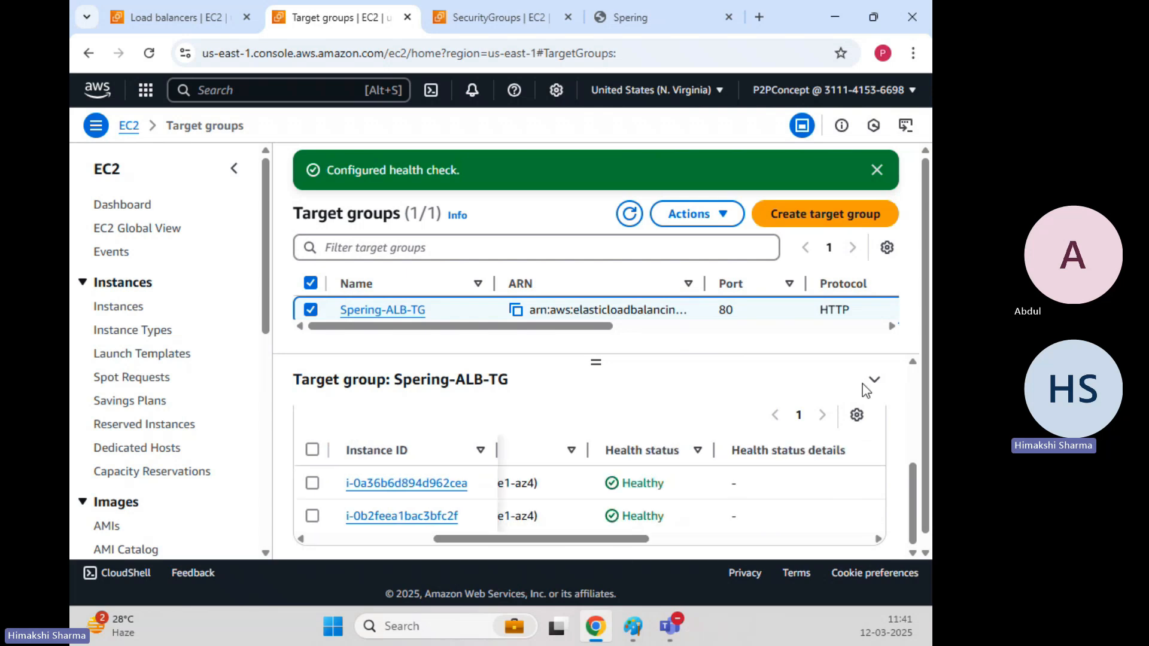
# Reload the page at 90% zoom and highlight both targets now showing Unhealthy.
pyautogui.click(149, 52)
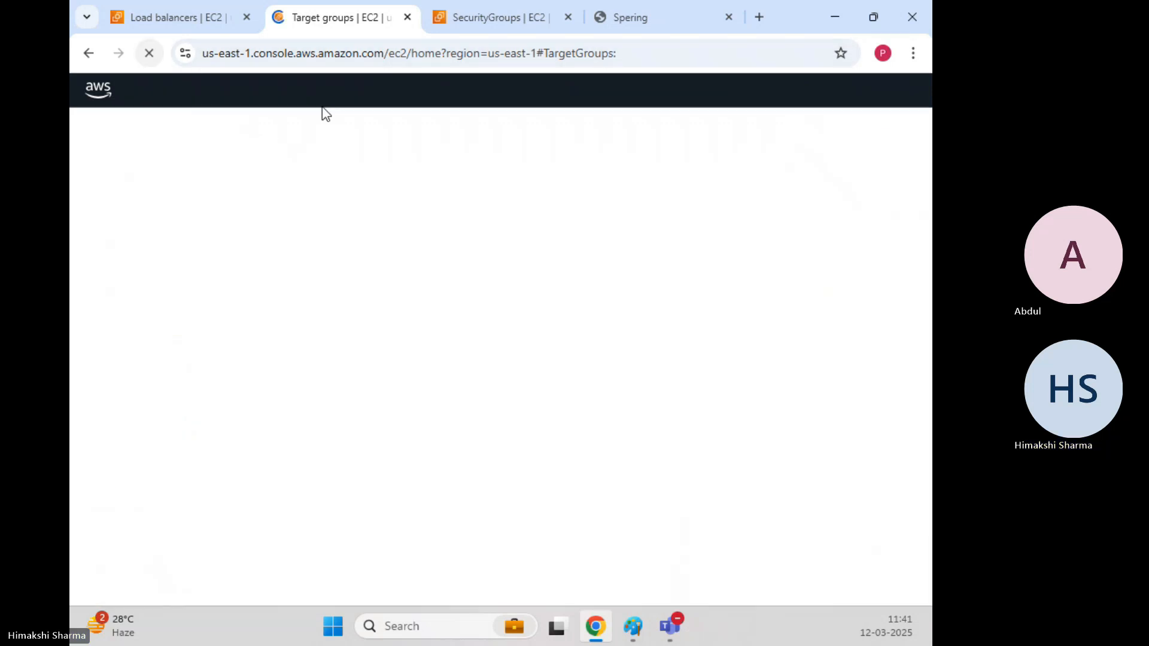
pyautogui.click(914, 53)
pyautogui.click(799, 435)
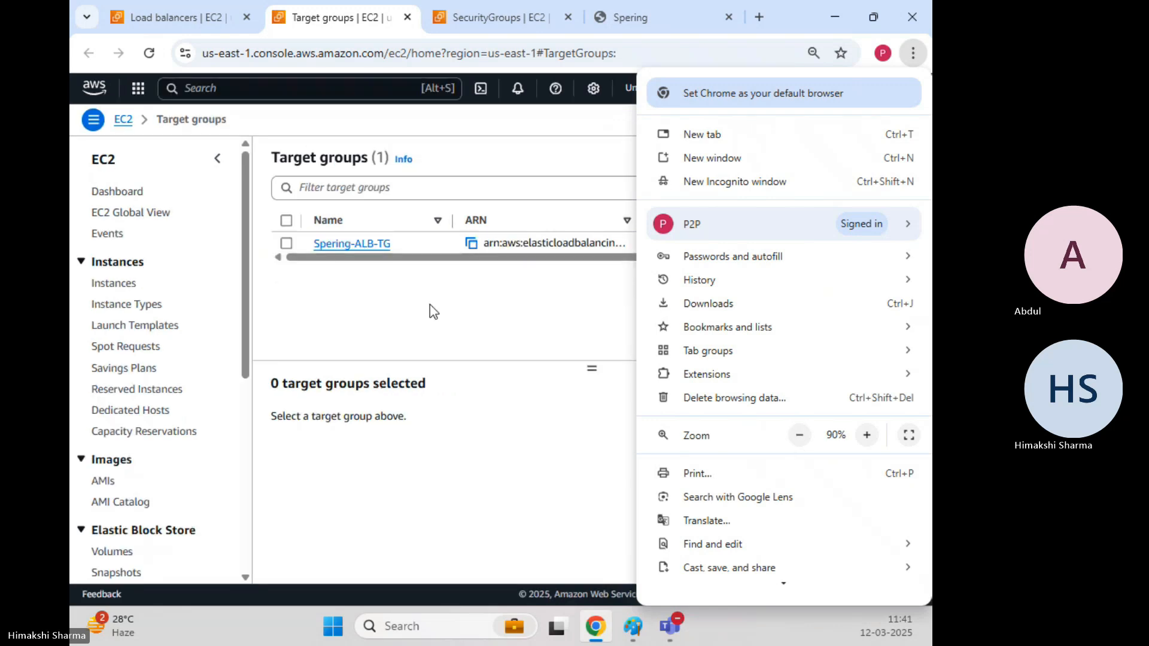
pyautogui.click(434, 311)
pyautogui.click(286, 243)
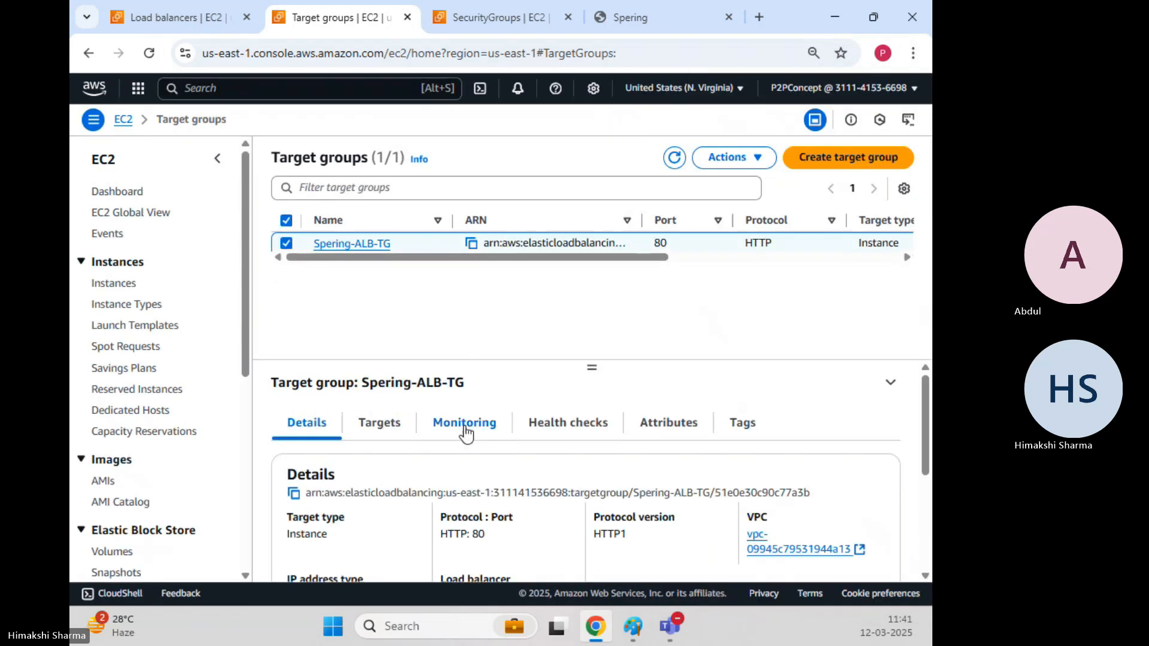
pyautogui.click(379, 423)
pyautogui.scroll(-2, 419, 437)
pyautogui.moveTo(832, 514); pyautogui.dragTo(886, 515)
pyautogui.moveTo(720, 544); pyautogui.dragTo(787, 544)
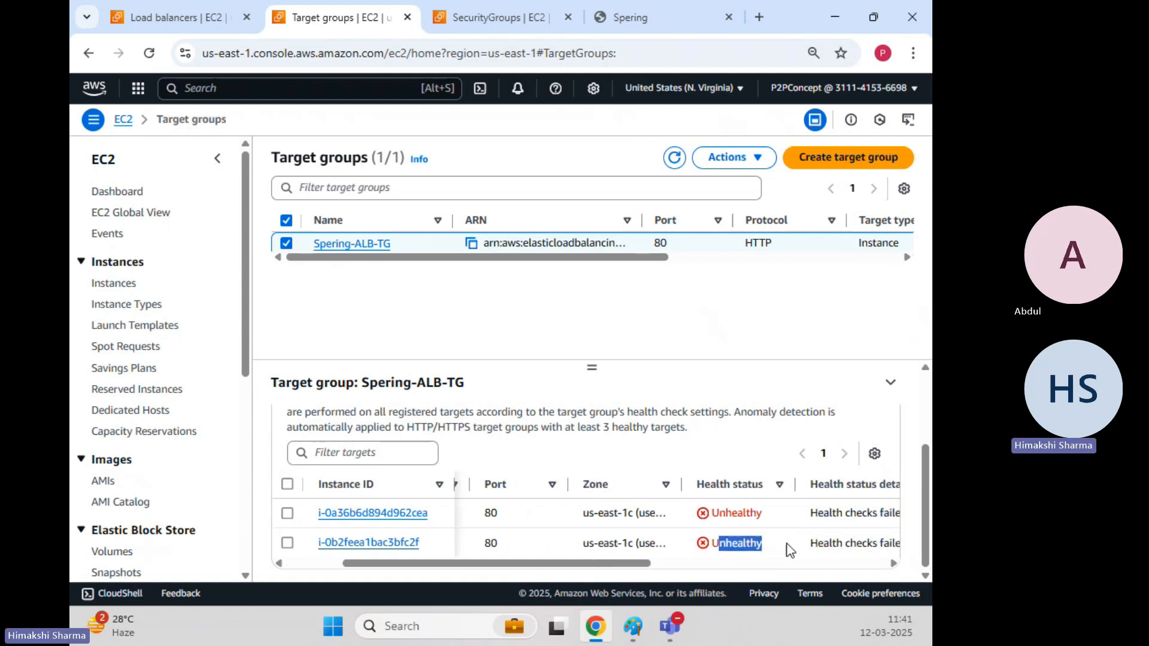
pyautogui.moveTo(726, 514)
pyautogui.mouseDown()
pyautogui.moveTo(771, 527)
pyautogui.moveTo(779, 548)
pyautogui.mouseUp()
# Switch to the Spering site tab and reload it from its address.
pyautogui.click(382, 319)
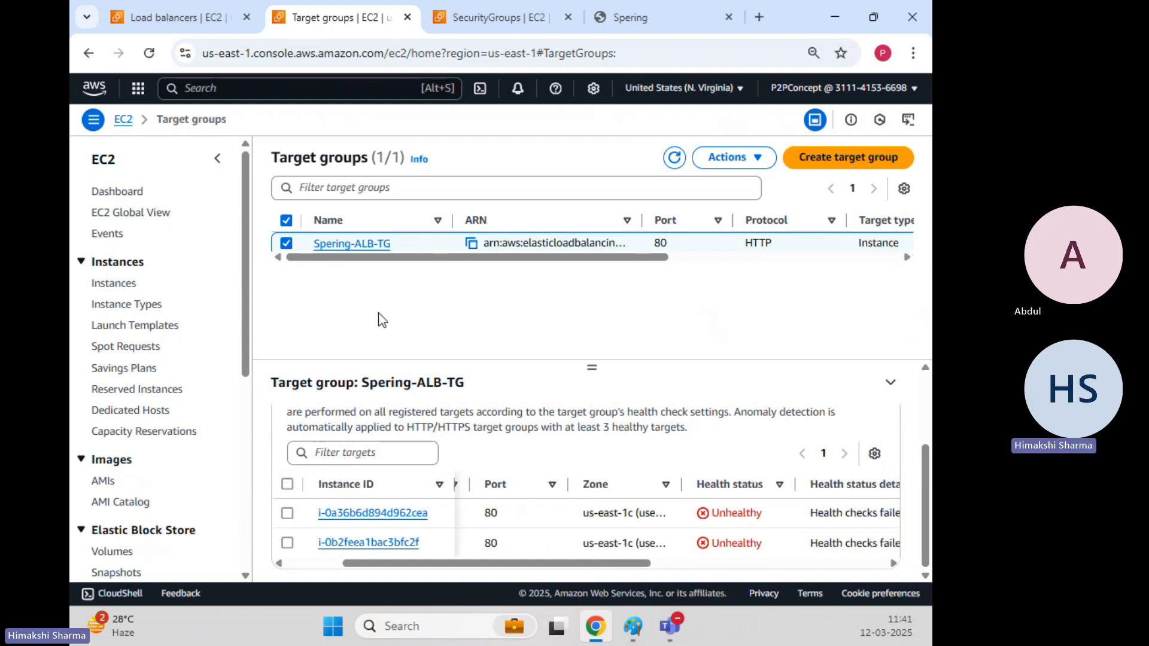
pyautogui.click(173, 13)
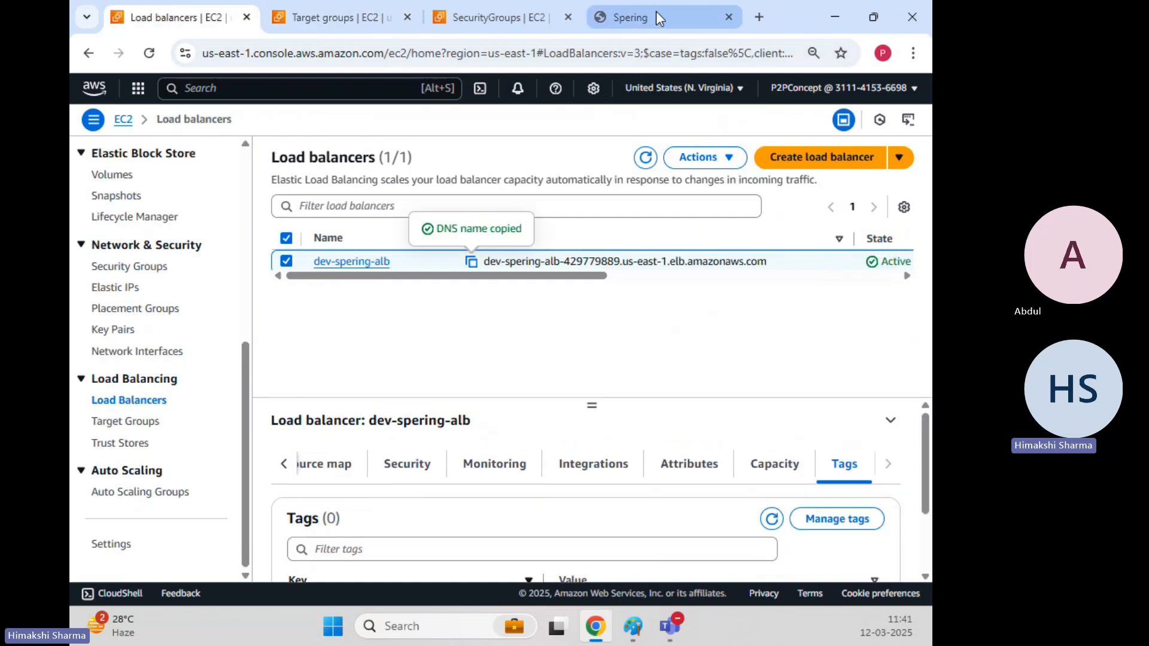
pyautogui.click(635, 17)
pyautogui.click(144, 54)
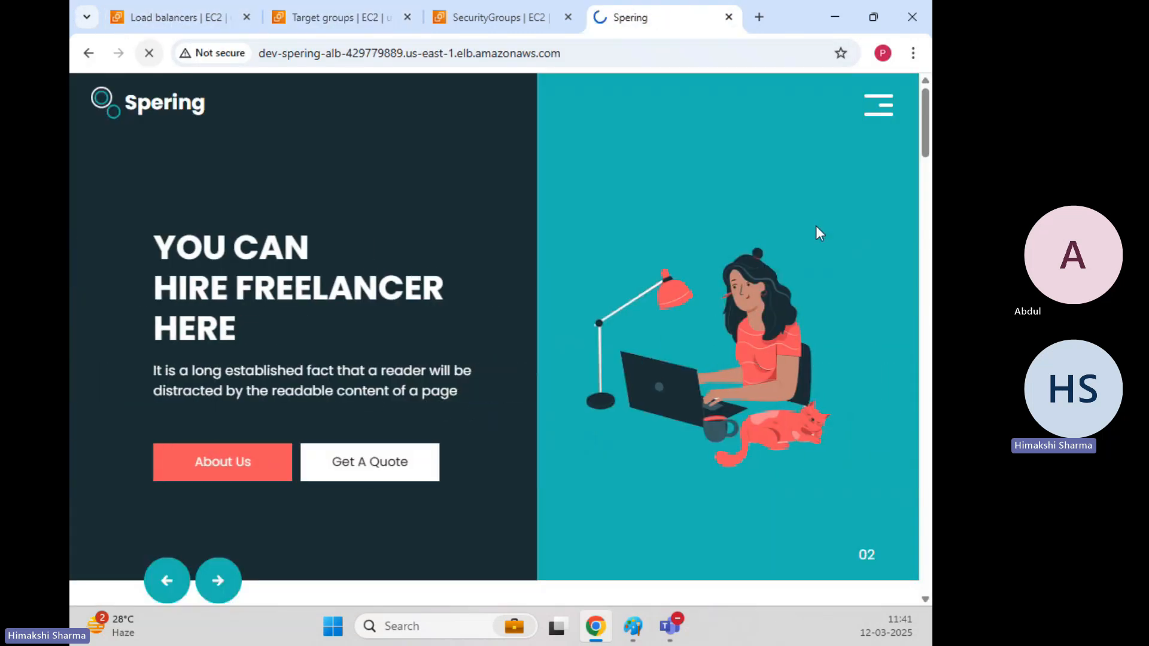
pyautogui.click(636, 48)
pyautogui.hotkey('ctrl', 'c')
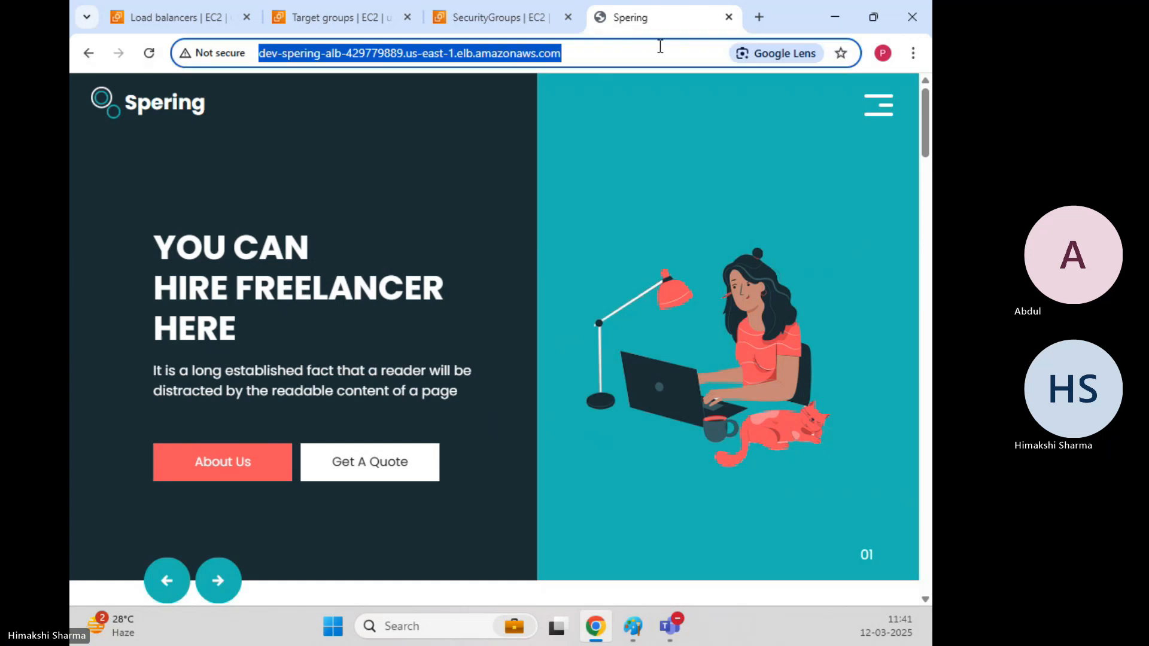
pyautogui.click(919, 57)
pyautogui.click(670, 52)
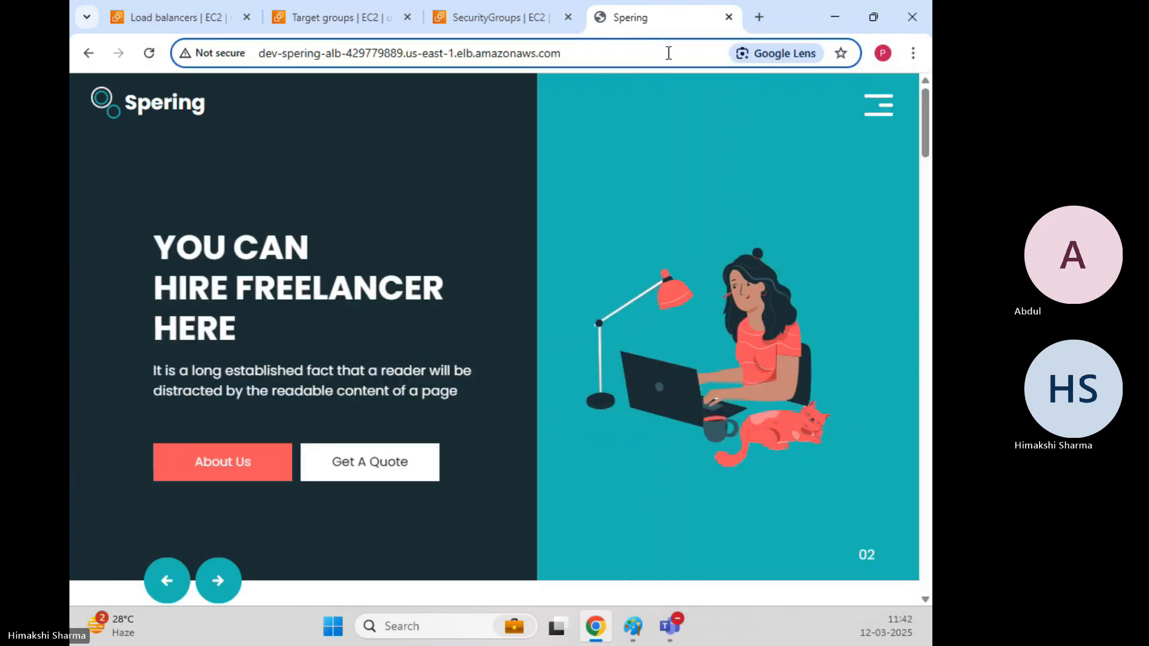
pyautogui.press('Return')
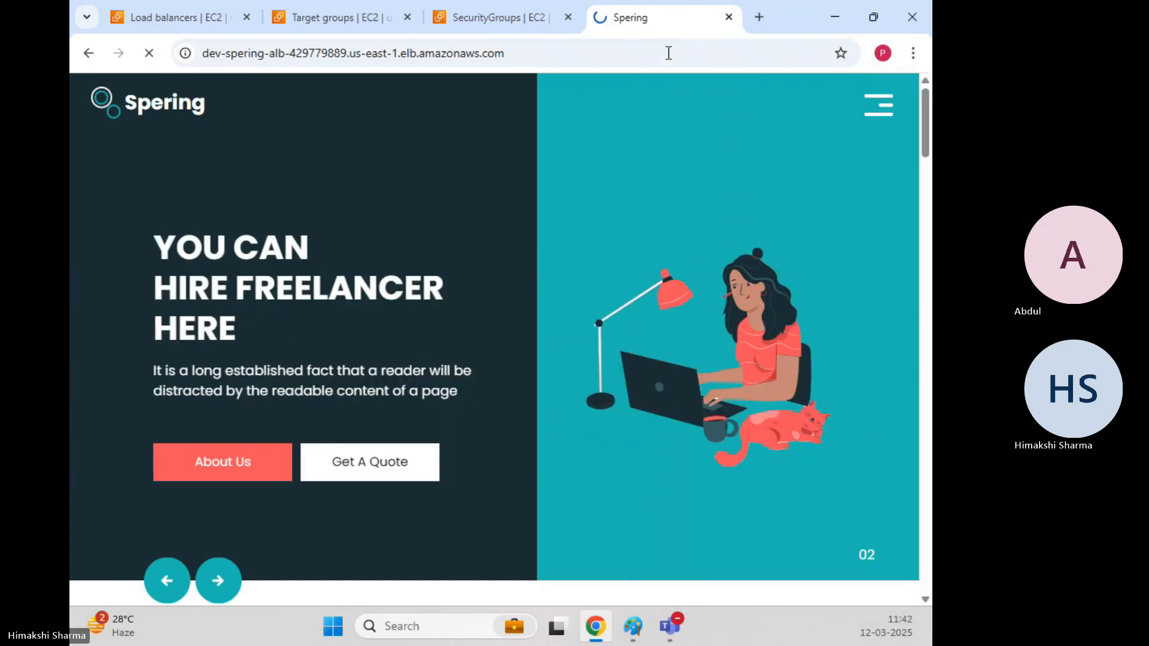
# Test the ALB DNS name in an Incognito window past the insecure-connection warning, then close it.
pyautogui.click(914, 53)
pyautogui.click(747, 181)
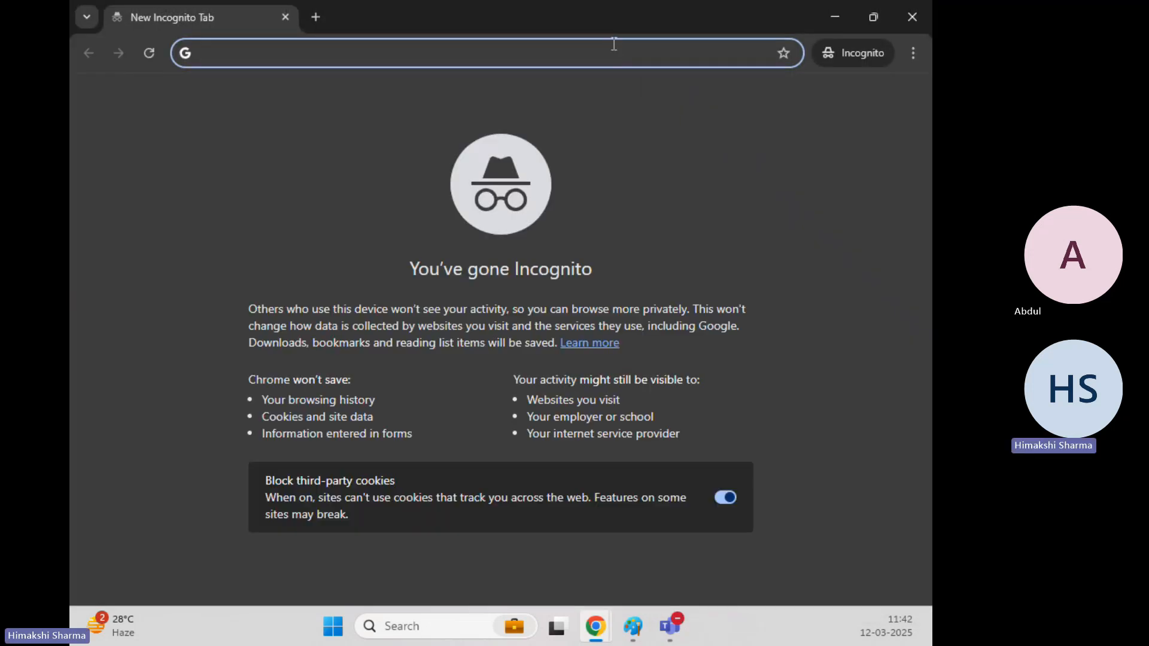
pyautogui.hotkey('ctrl', 'v')
pyautogui.press('Return')
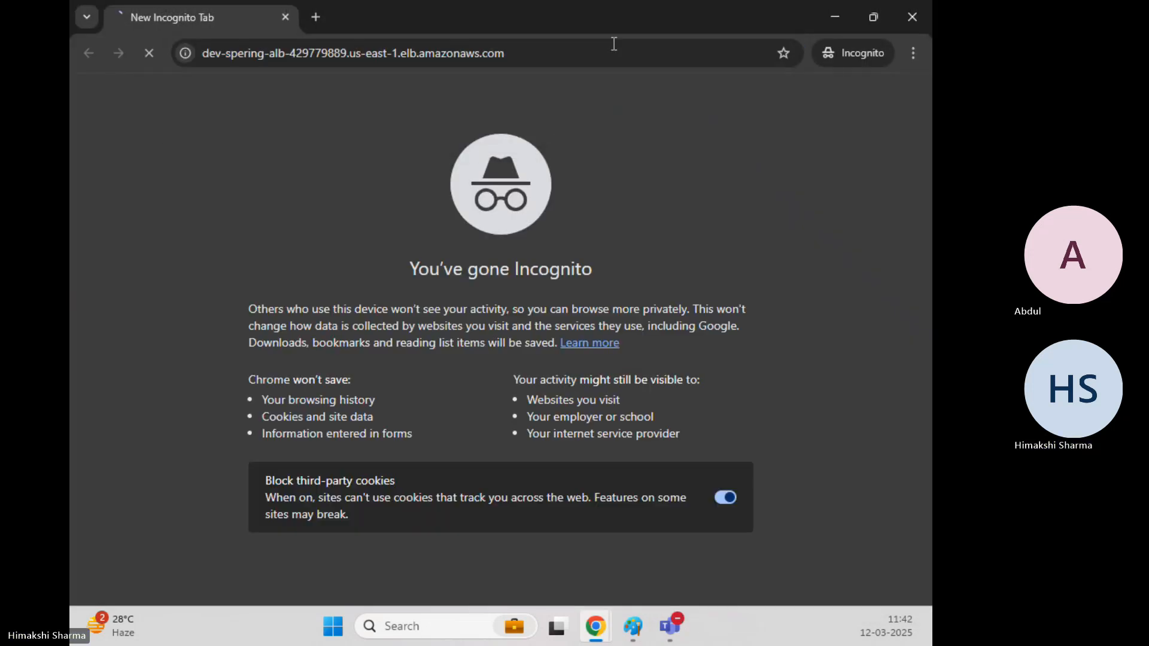
pyautogui.moveTo(615, 17); pyautogui.dragTo(651, 190)
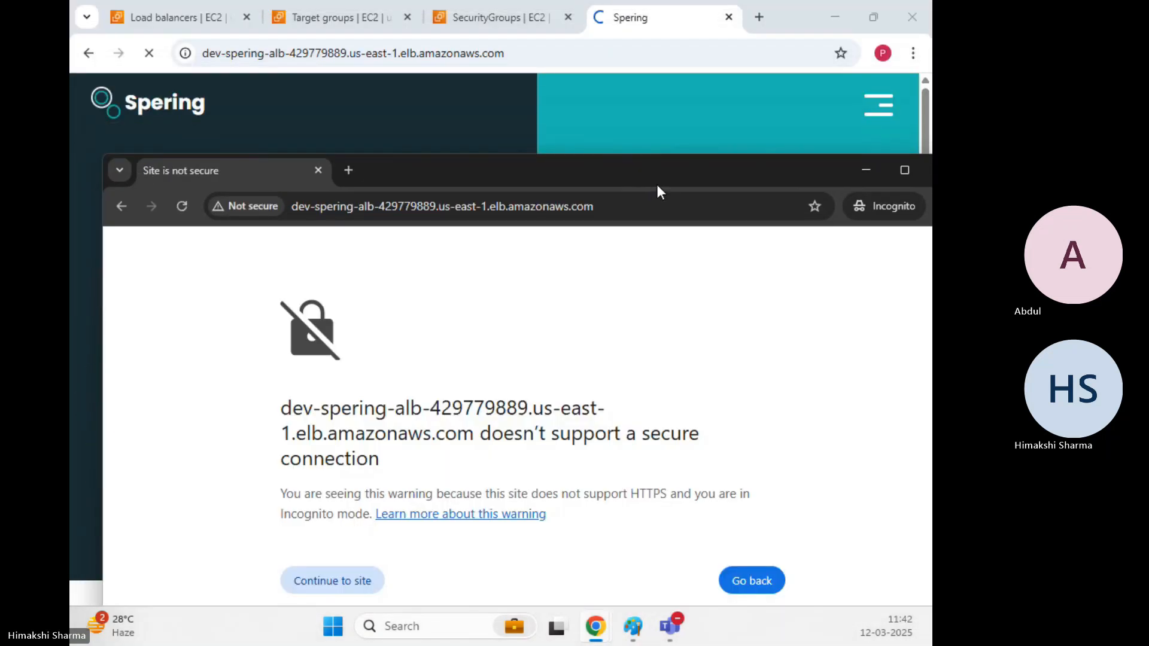
pyautogui.doubleClick(660, 174)
pyautogui.click(291, 430)
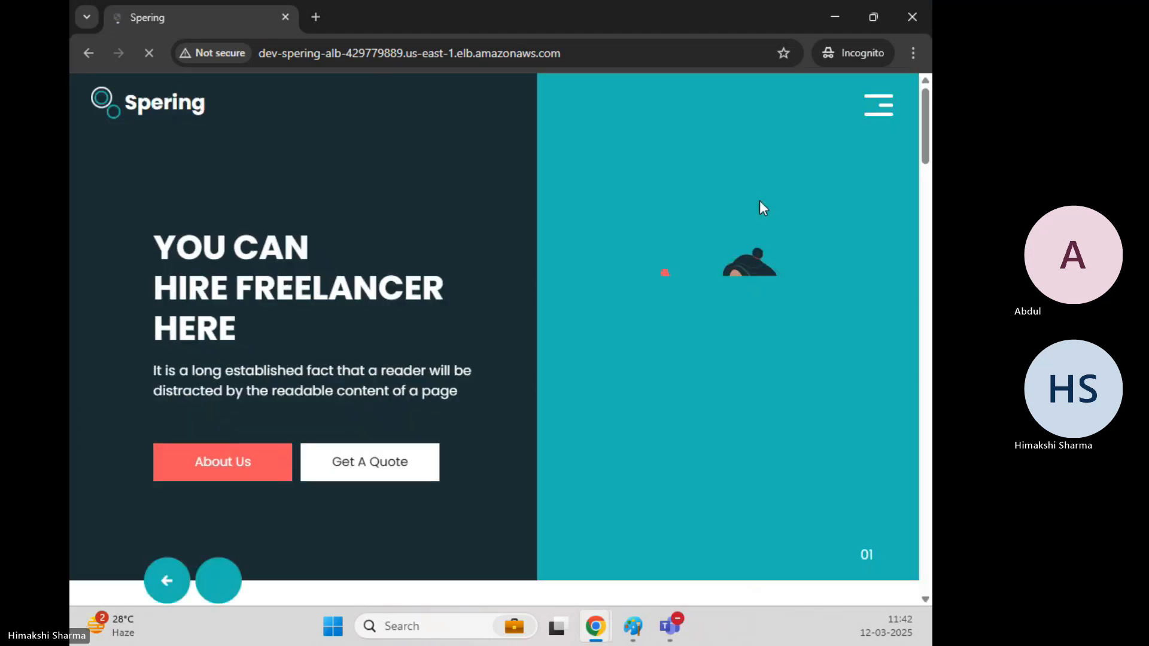
pyautogui.click(911, 17)
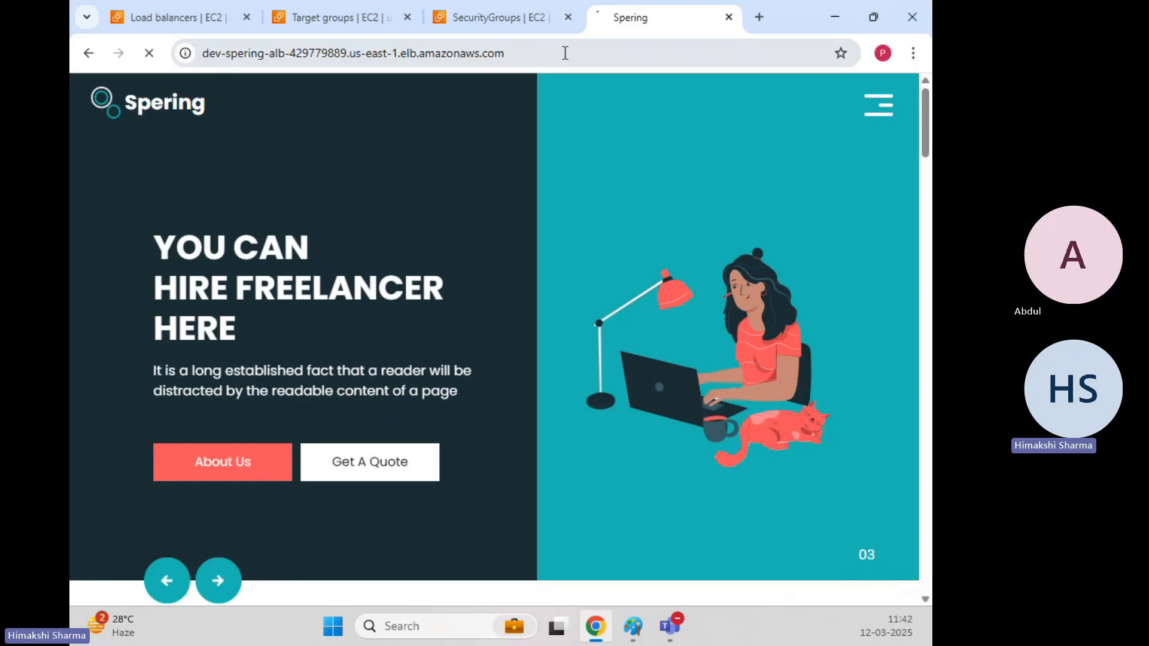
pyautogui.click(565, 53)
pyautogui.press('Left')
pyautogui.press('Left')
pyautogui.press('Left')
pyautogui.press('Left')
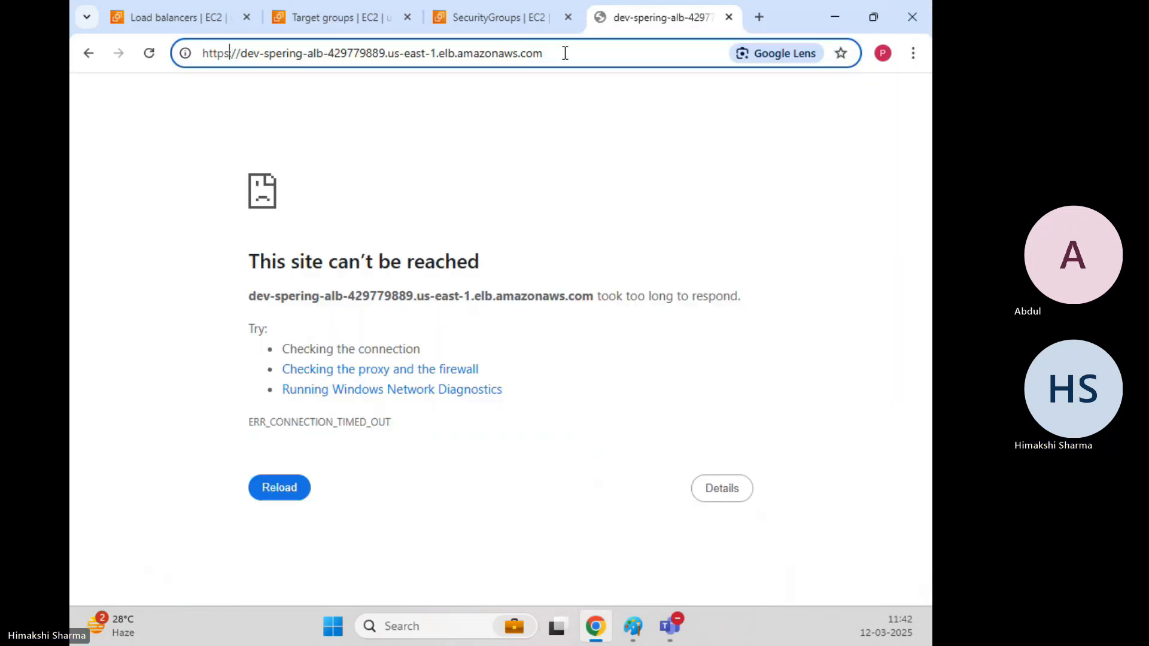
pyautogui.press('BackSpace')
pyautogui.write(':')
pyautogui.press('Return')
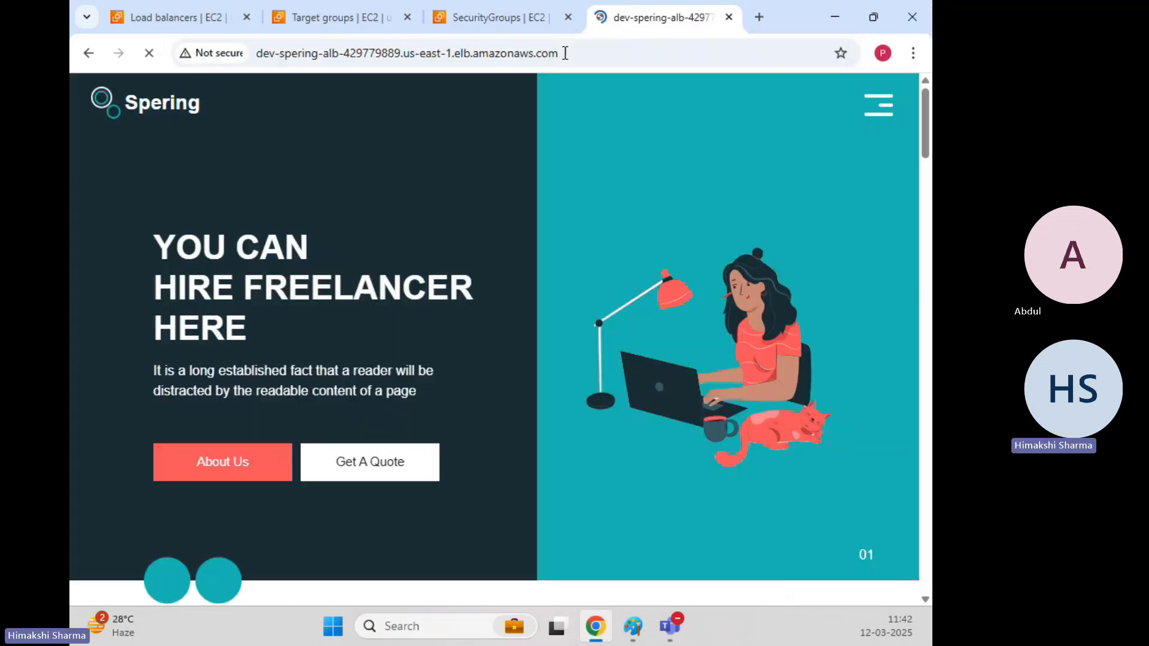
pyautogui.click(565, 53)
pyautogui.press('Left')
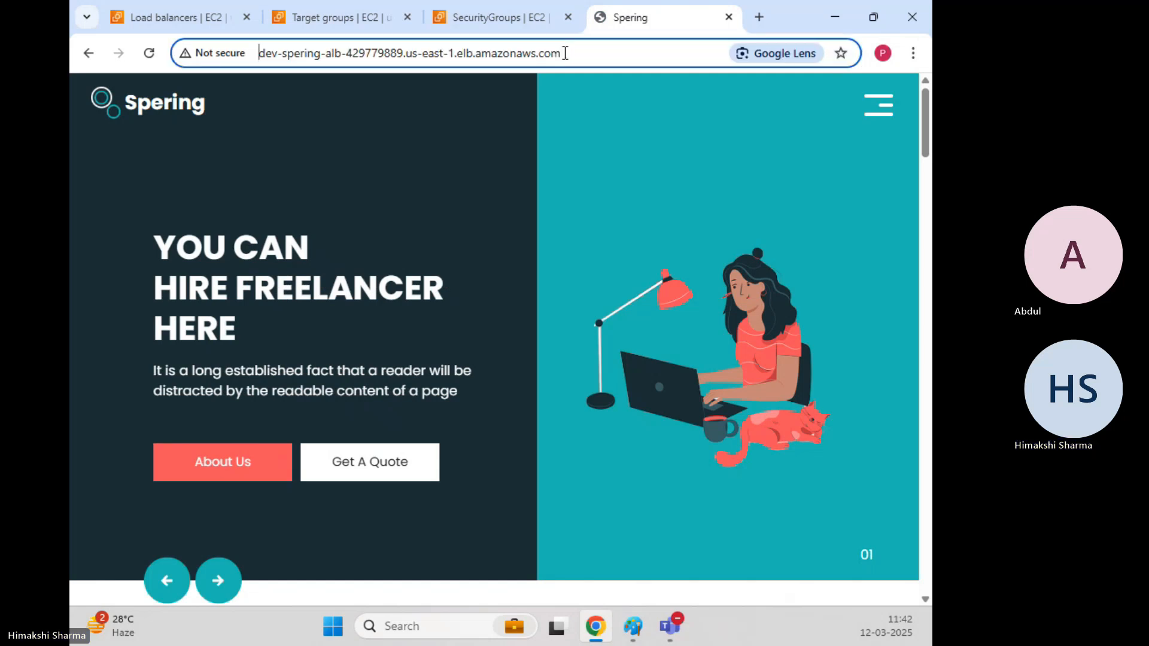
pyautogui.write('http')
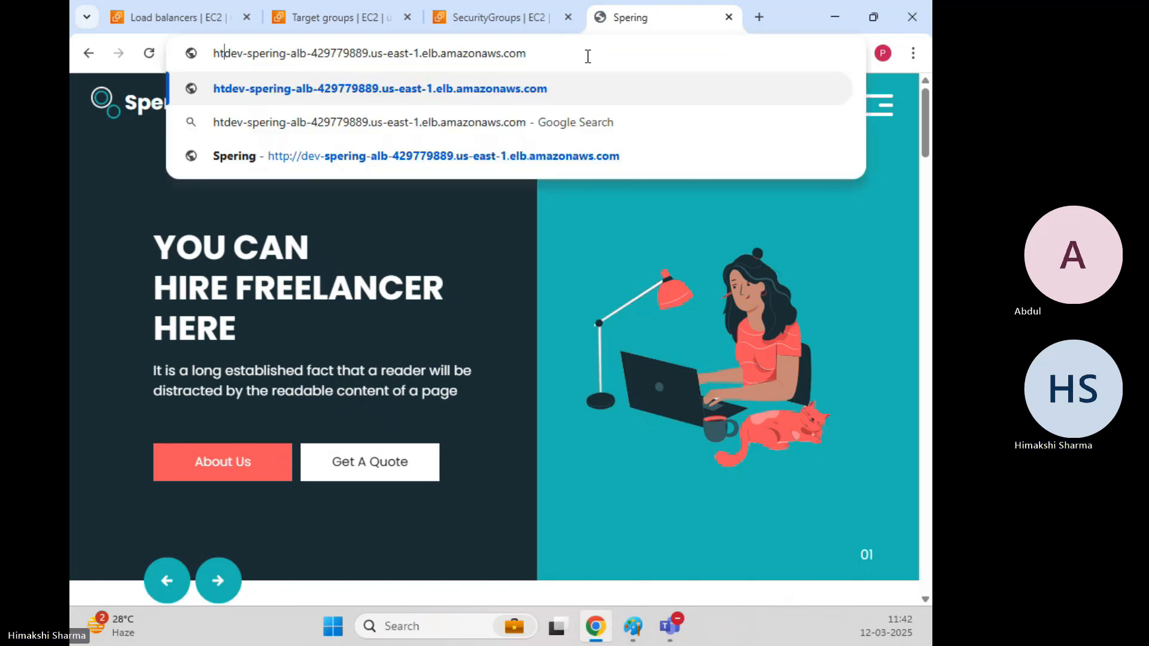
pyautogui.write('://')
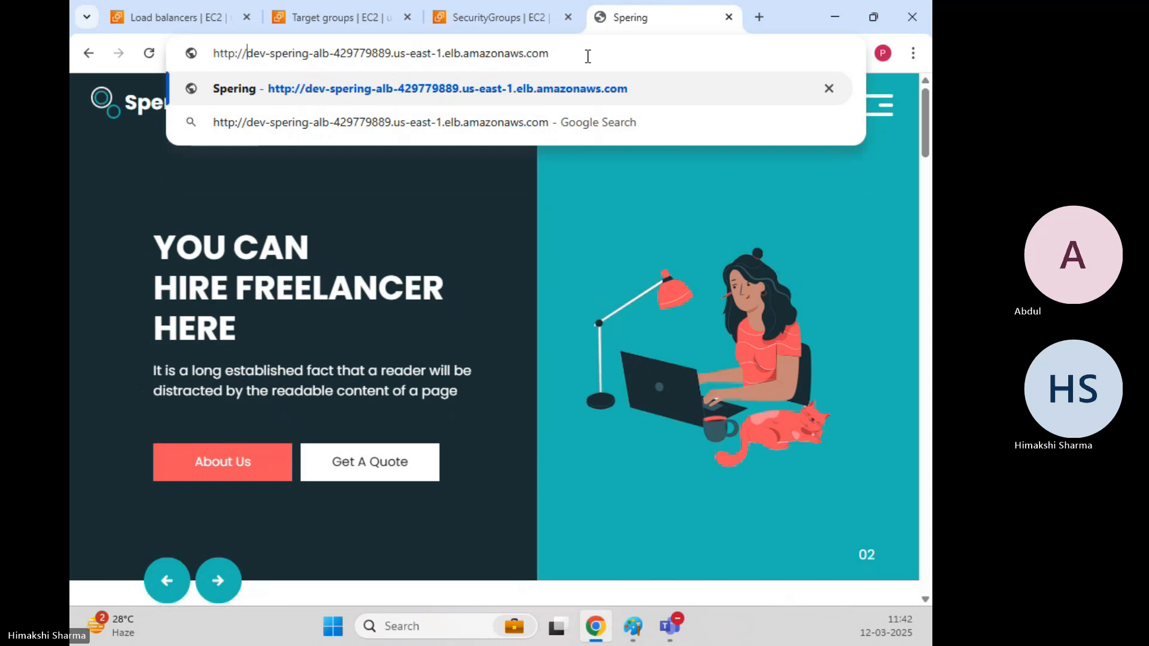
pyautogui.press('Return')
# Copy the load balancer's http address from the address bar.
pyautogui.click(588, 55)
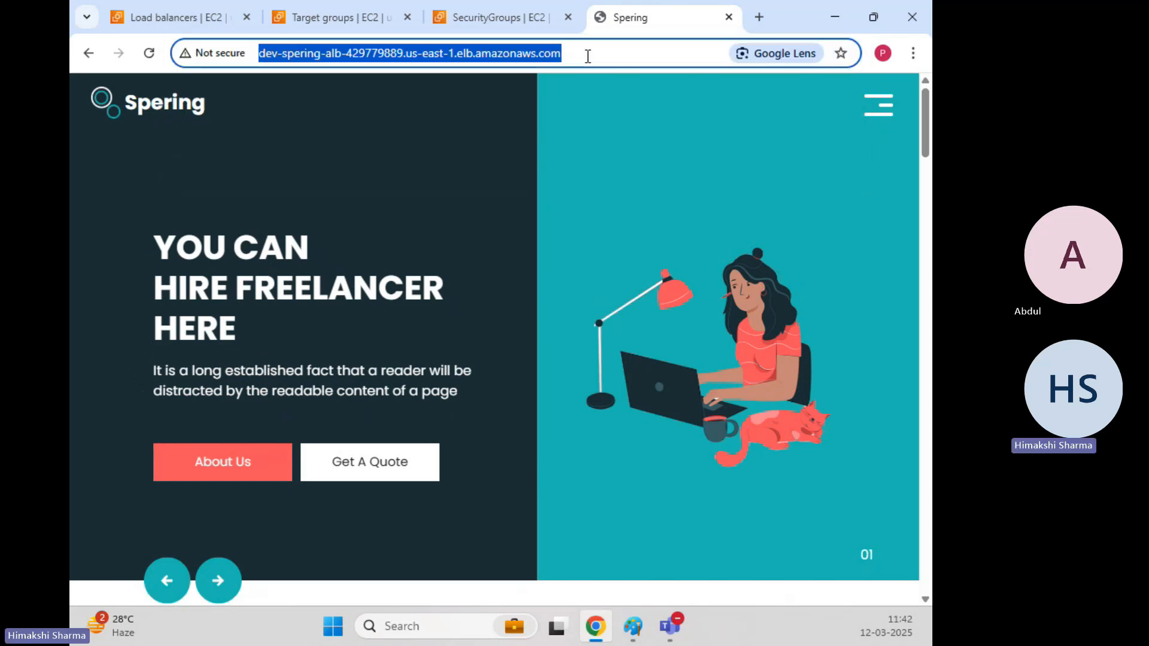
pyautogui.rightClick(508, 59)
pyautogui.click(577, 216)
pyautogui.hotkey('alt', 'Tab')
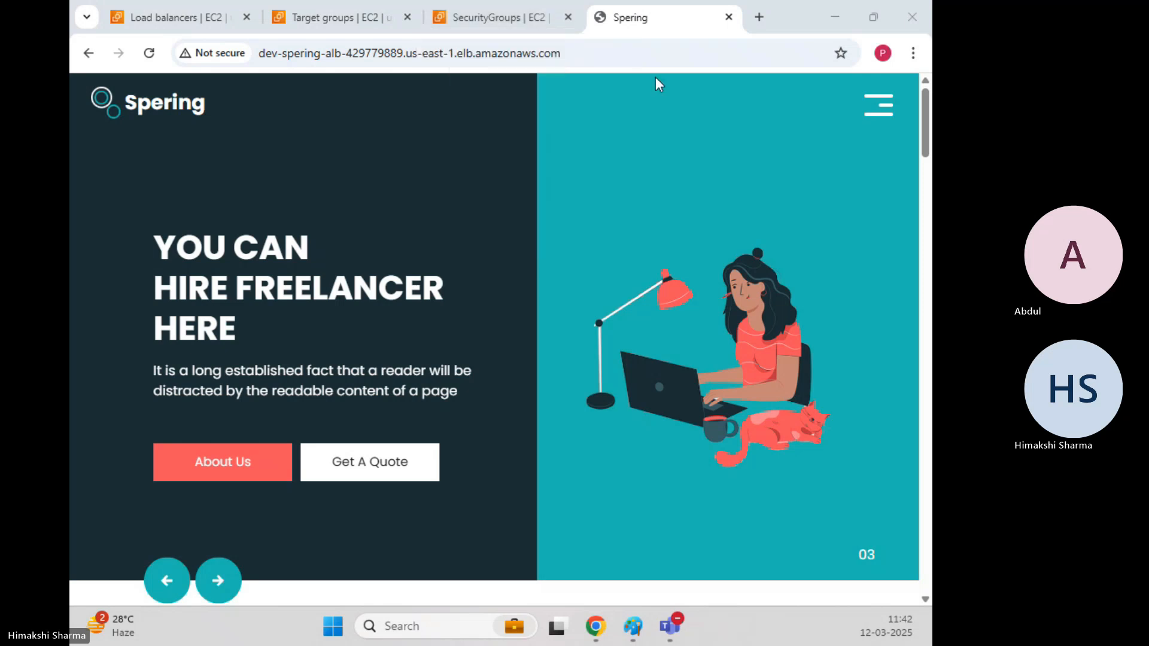
# Reload the Spering homepage several times to test load balancing.
pyautogui.click(648, 52)
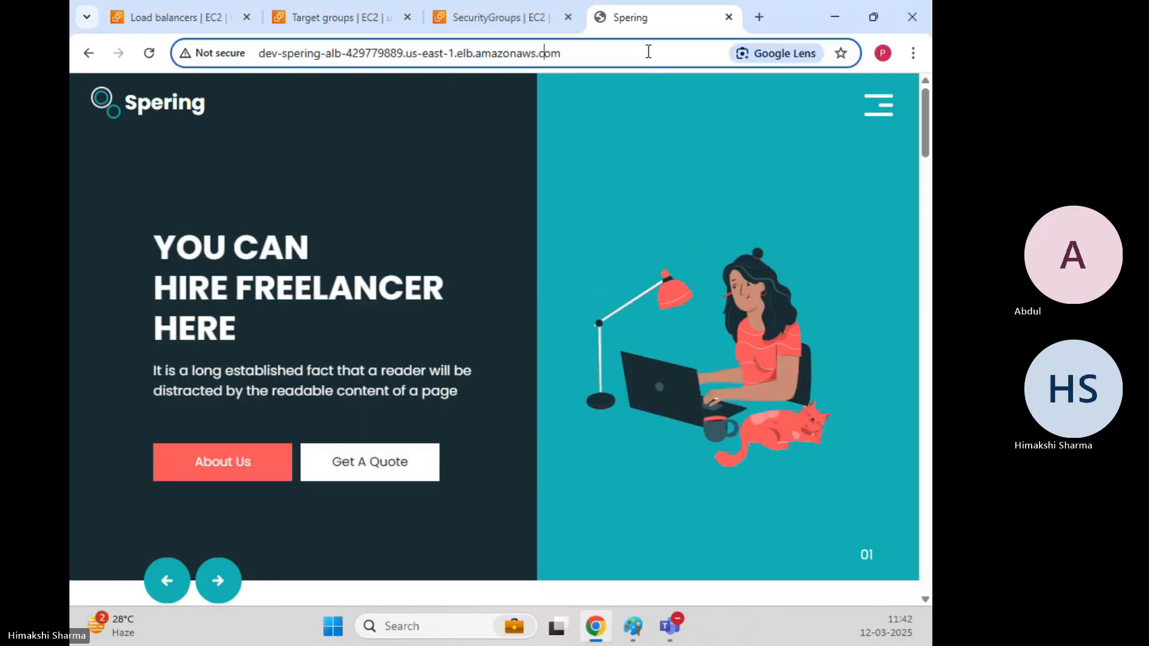
pyautogui.click(648, 52)
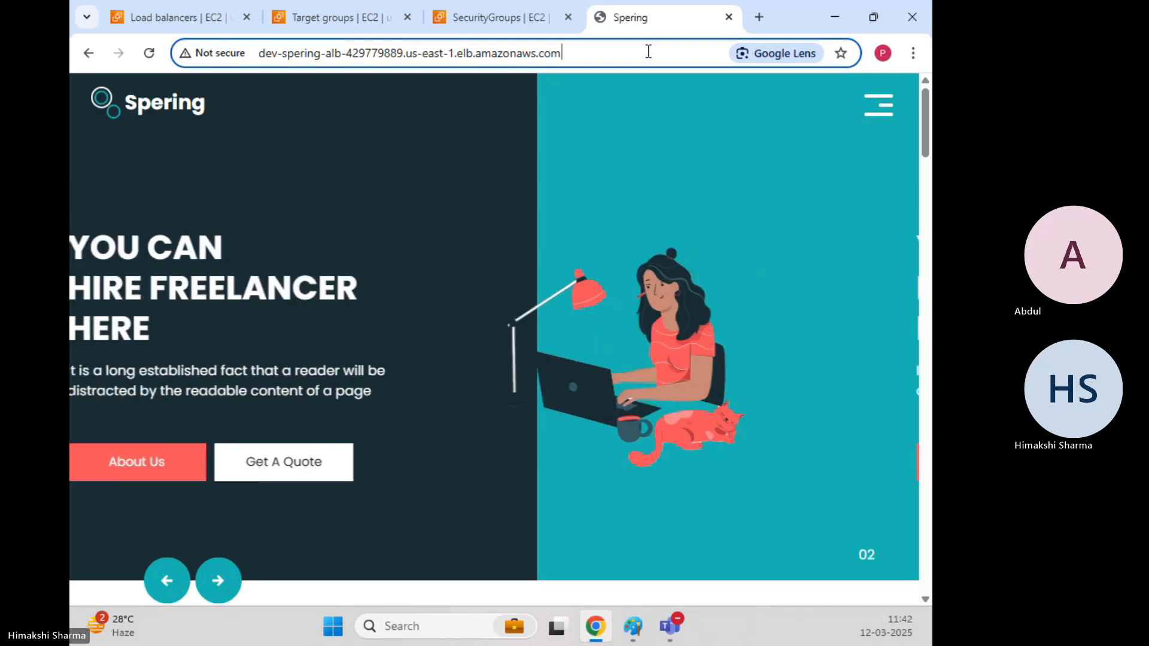
pyautogui.press('Return')
pyautogui.click(648, 52)
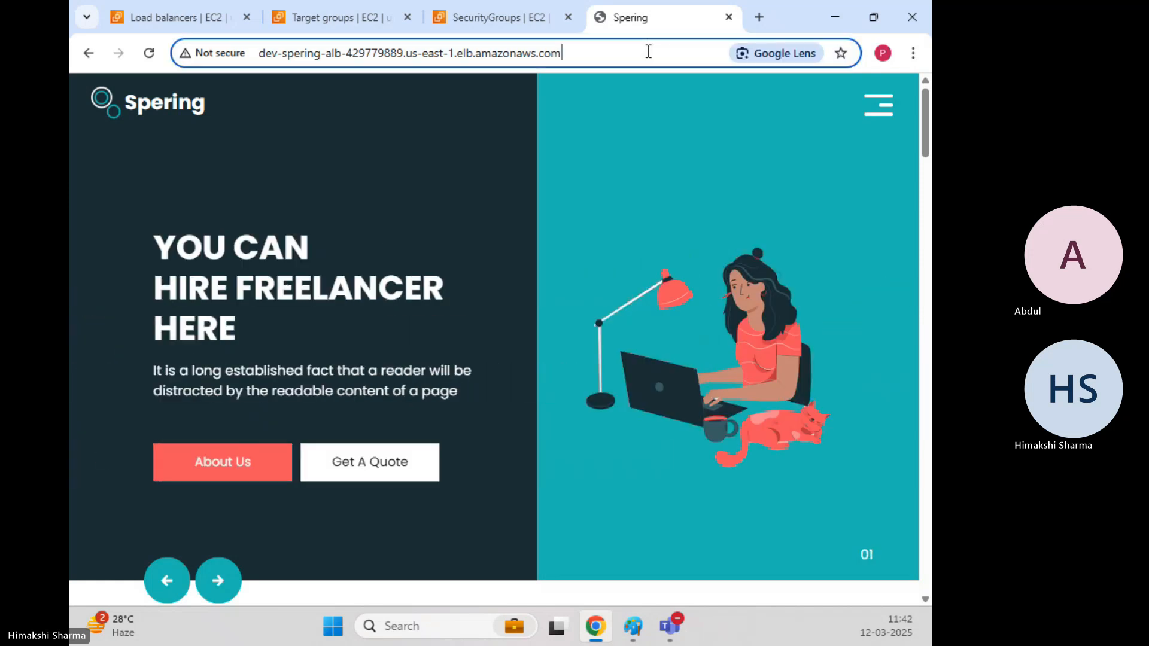
pyautogui.press('Return')
pyautogui.click(648, 52)
pyautogui.press('Return')
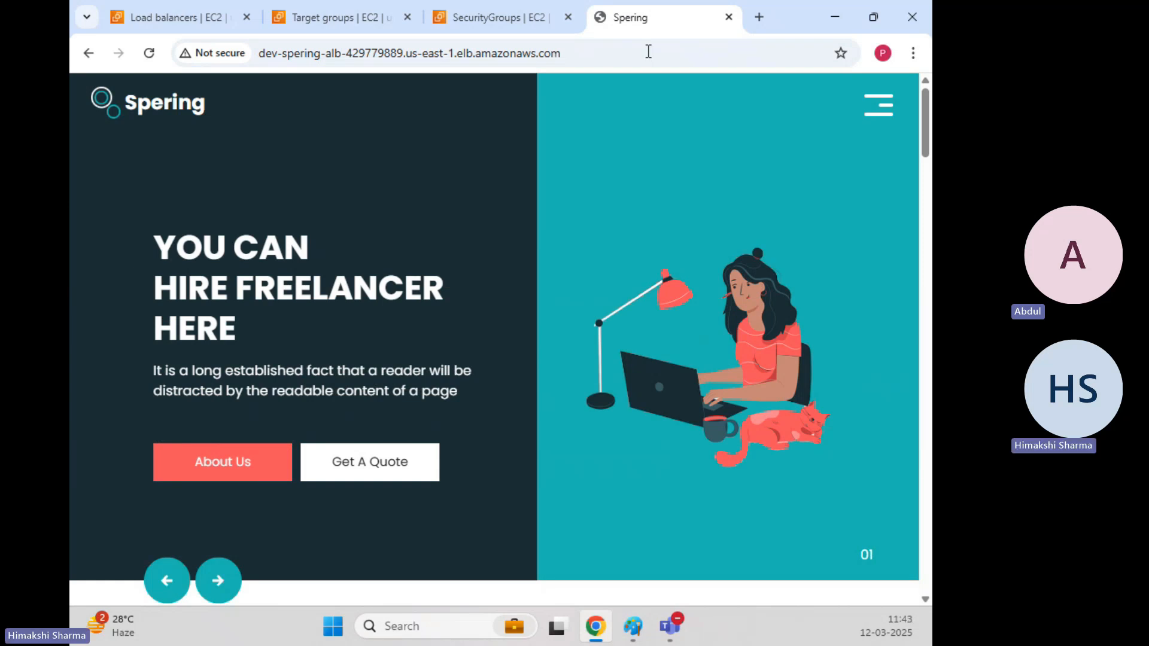
pyautogui.click(337, 13)
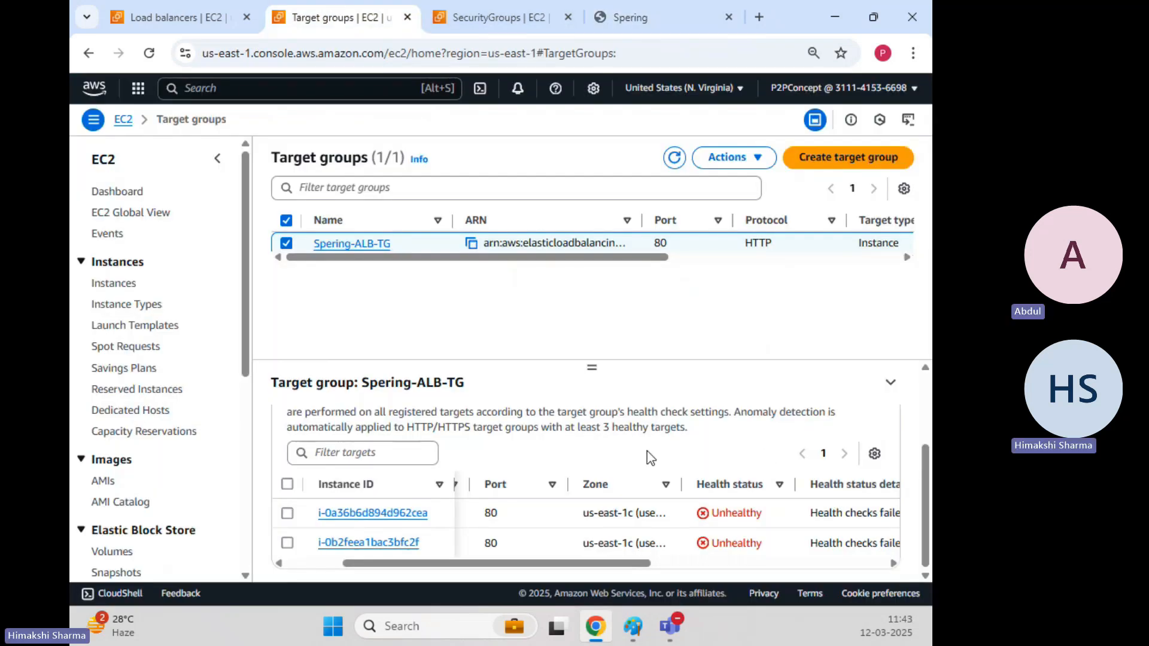
# Refresh Spering-ALB-TG and view its registered targets, both still showing Unhealthy.
pyautogui.click(674, 159)
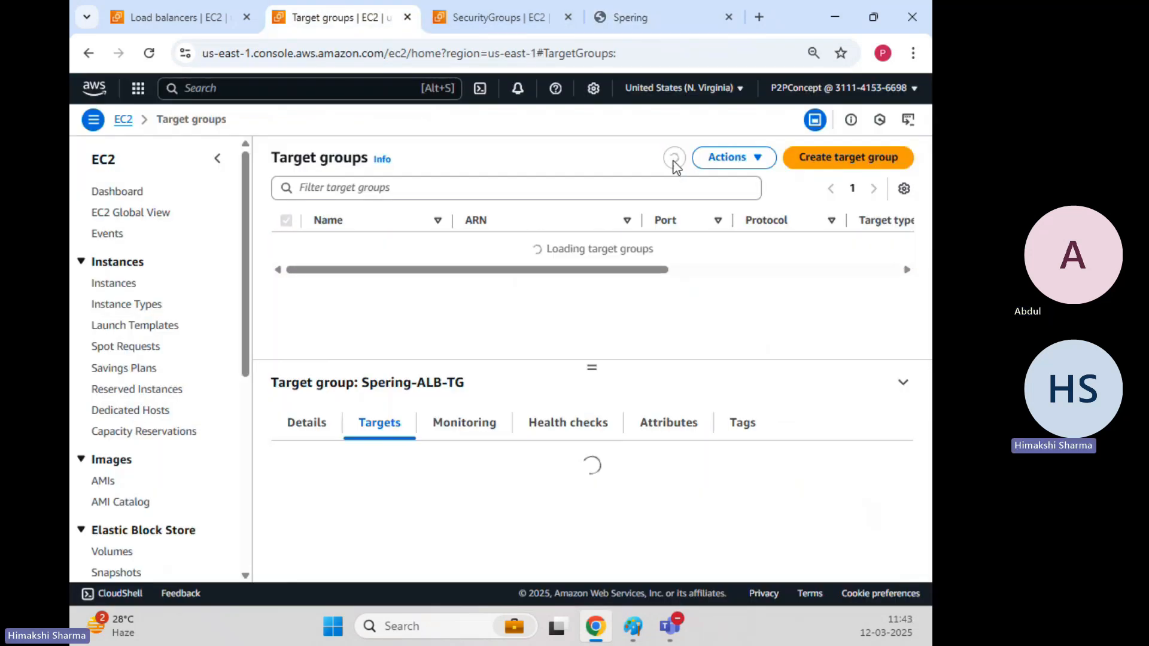
pyautogui.click(575, 431)
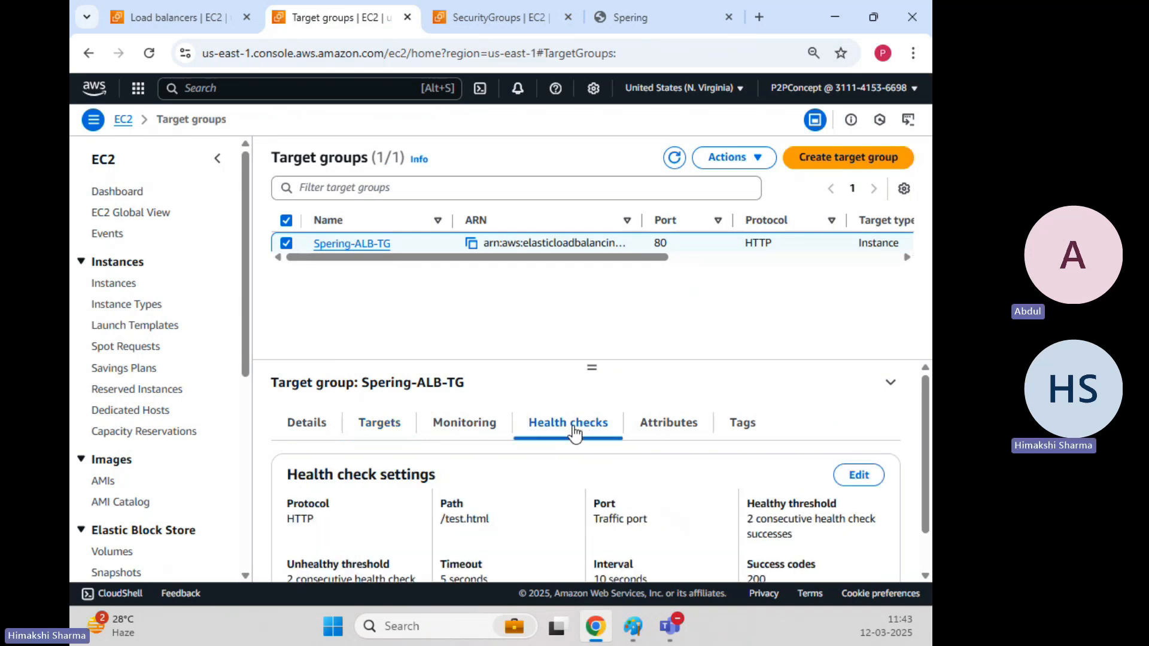
pyautogui.click(398, 428)
pyautogui.scroll(-3, 638, 488)
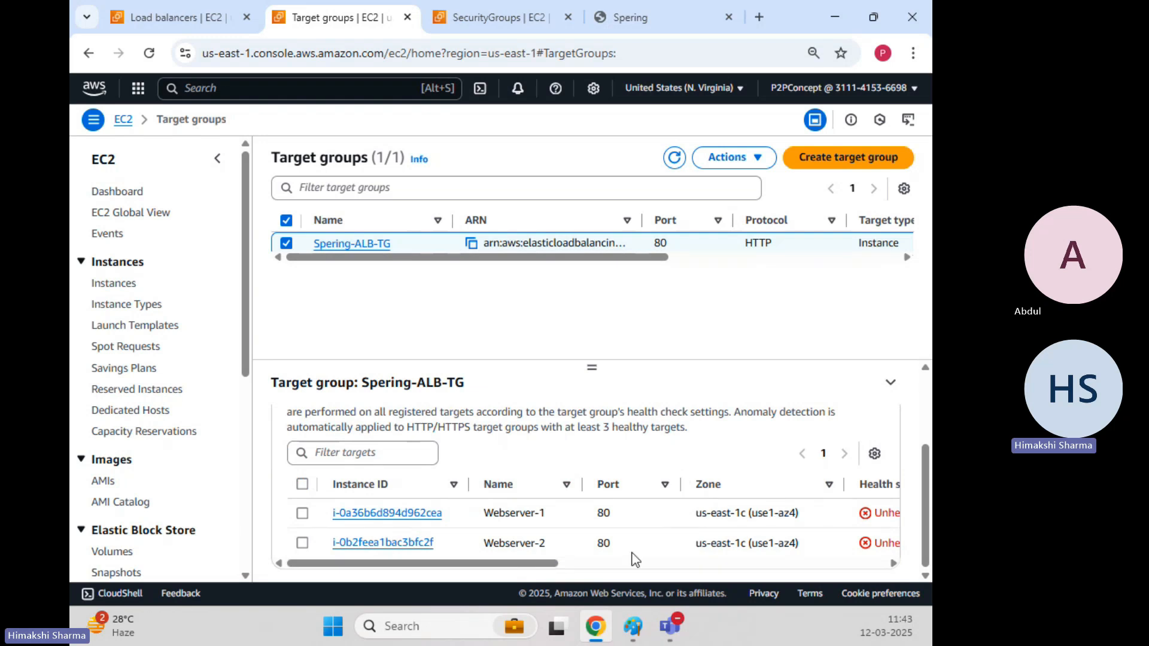
pyautogui.moveTo(552, 564); pyautogui.dragTo(609, 563)
pyautogui.moveTo(796, 520); pyautogui.dragTo(746, 524)
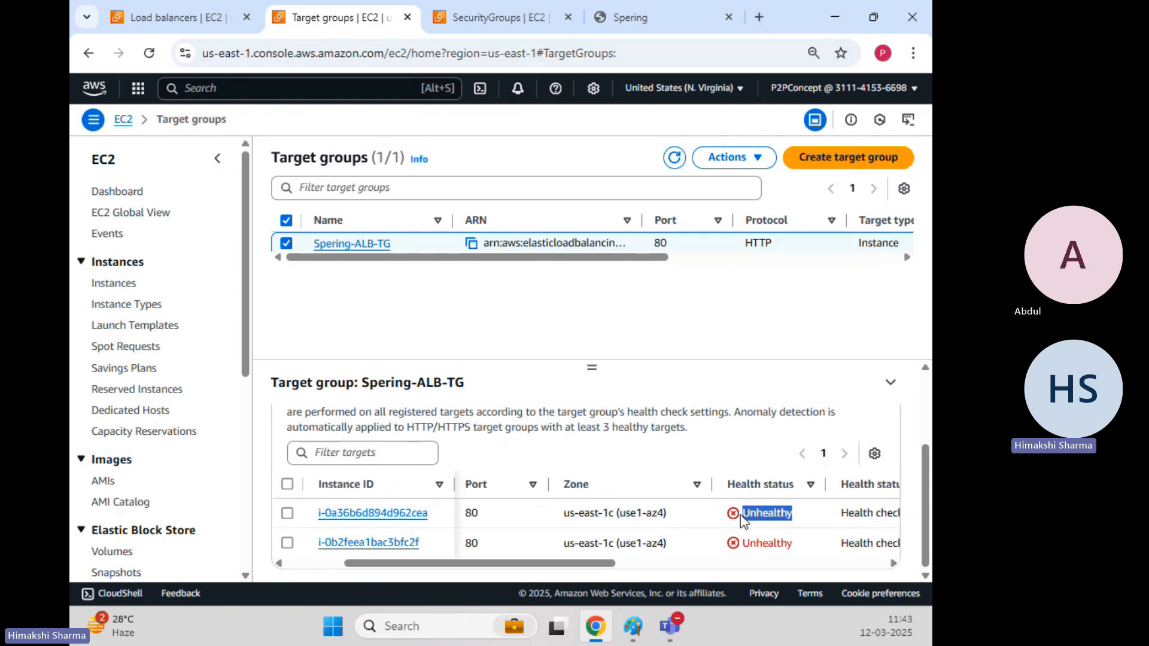
# Check the Spering site through the load balancer, then return to the target groups page.
pyautogui.moveTo(648, 14)
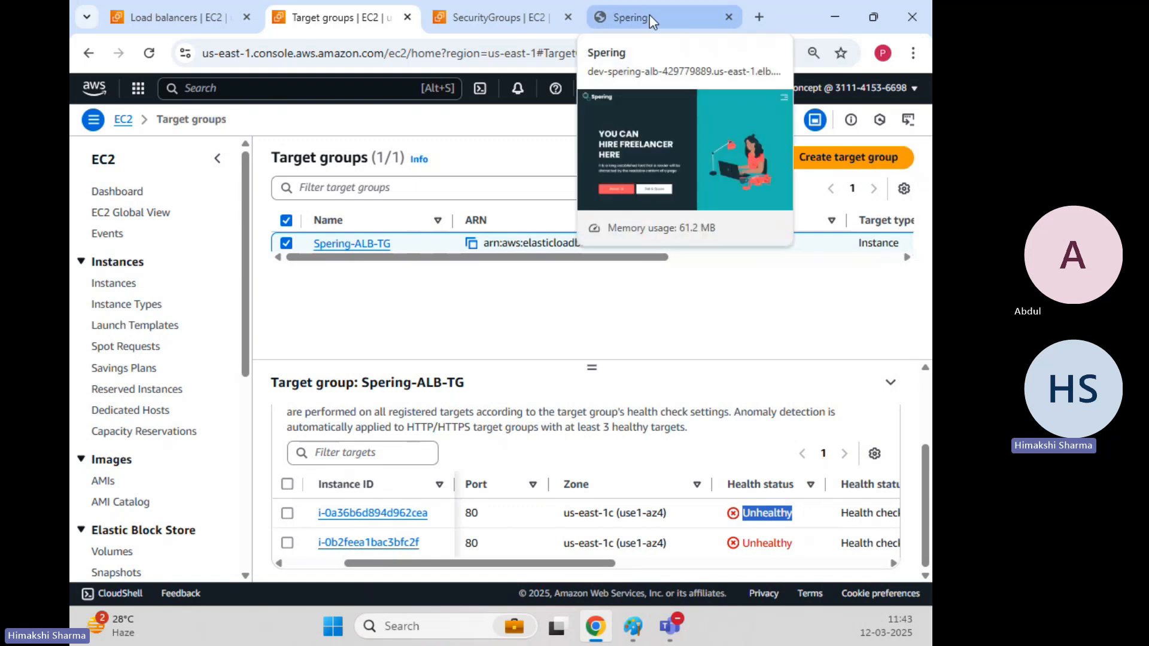
pyautogui.click(648, 14)
pyautogui.click(336, 23)
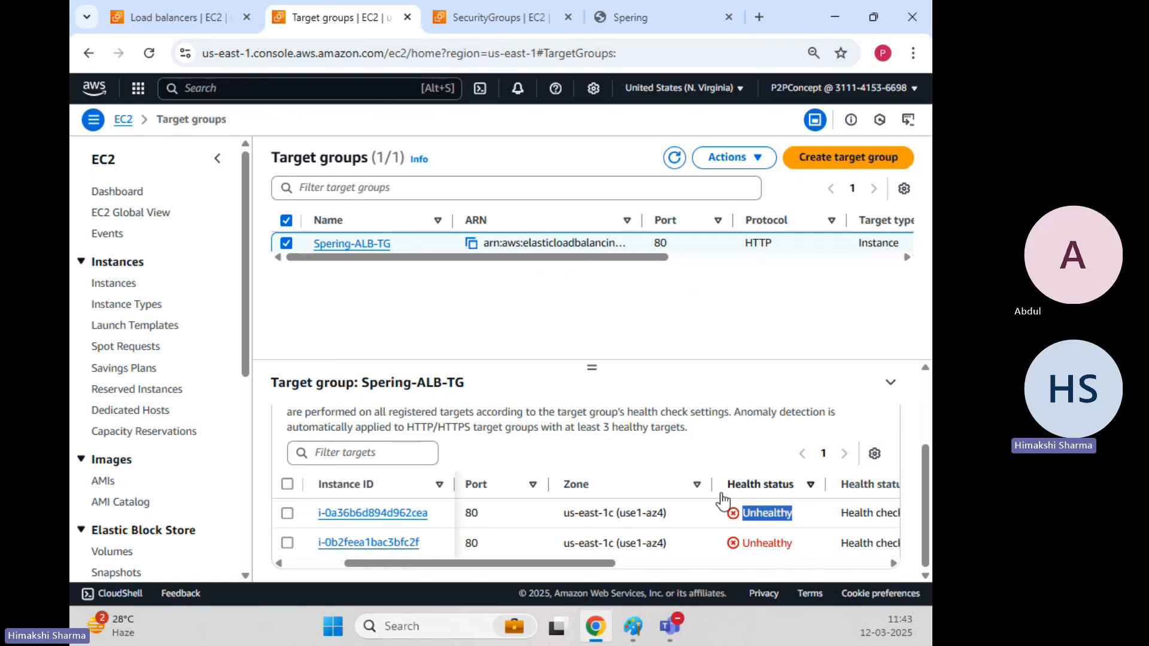
pyautogui.click(689, 19)
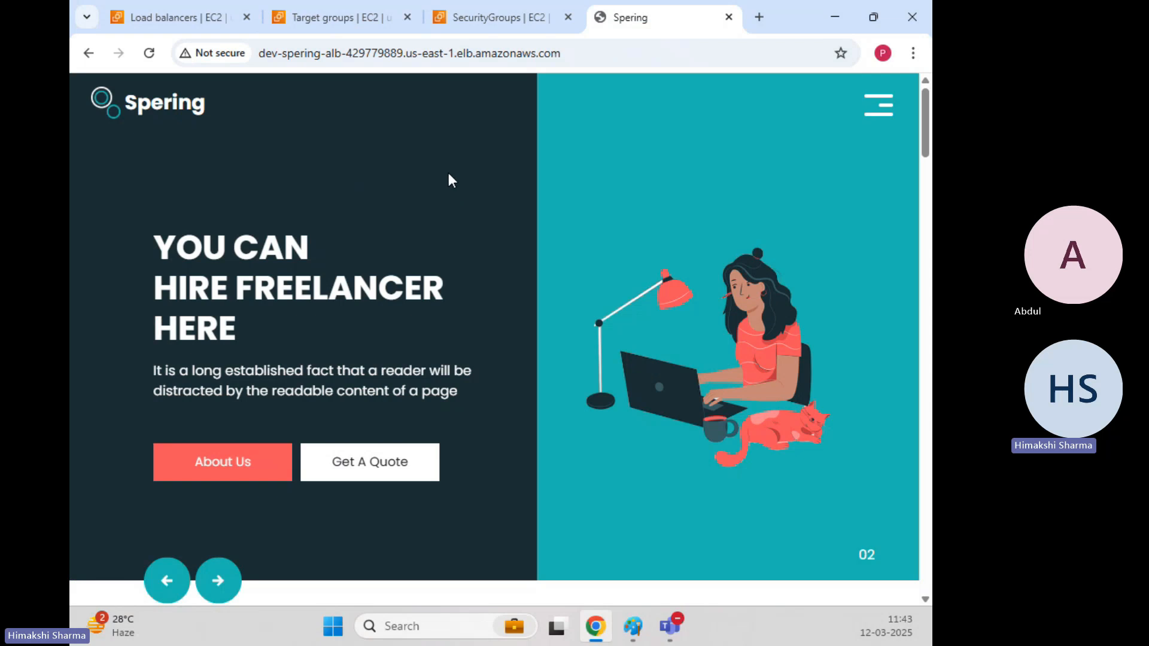
pyautogui.click(358, 16)
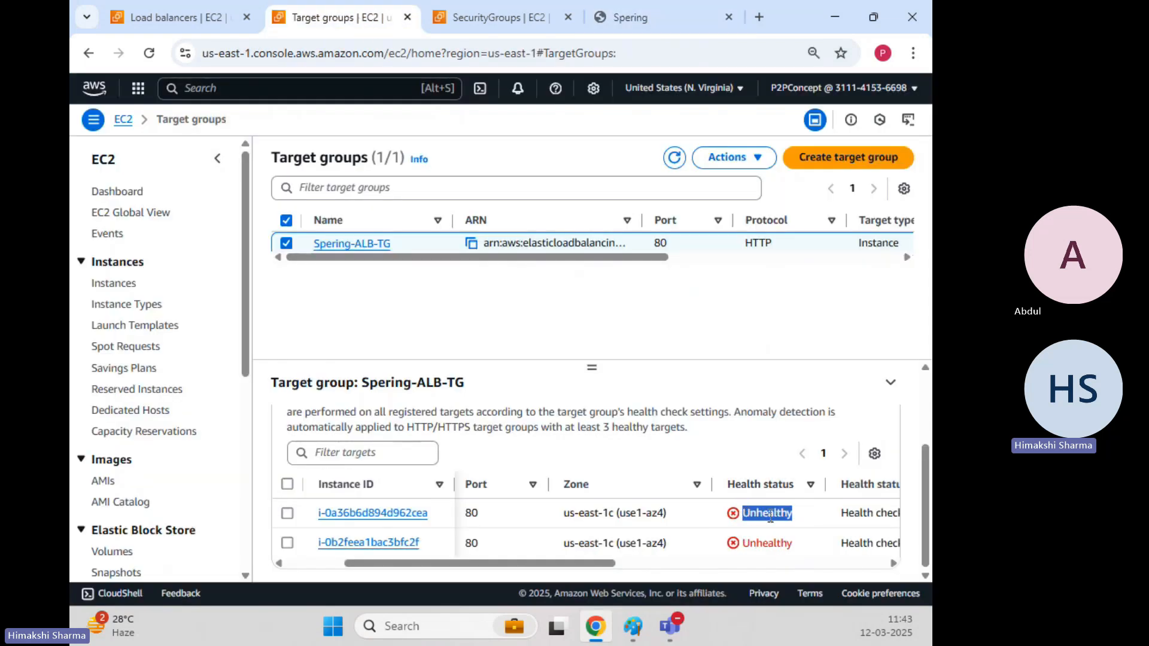
# Recheck both targets' Unhealthy status and open Webserver-1's instance page in a new tab.
pyautogui.click(788, 518)
pyautogui.moveTo(796, 517); pyautogui.dragTo(745, 510)
pyautogui.click(746, 378)
pyautogui.moveTo(796, 516); pyautogui.dragTo(731, 516)
pyautogui.click(704, 331)
pyautogui.moveTo(749, 516); pyautogui.dragTo(799, 517)
pyautogui.moveTo(755, 550); pyautogui.dragTo(778, 549)
pyautogui.click(706, 307)
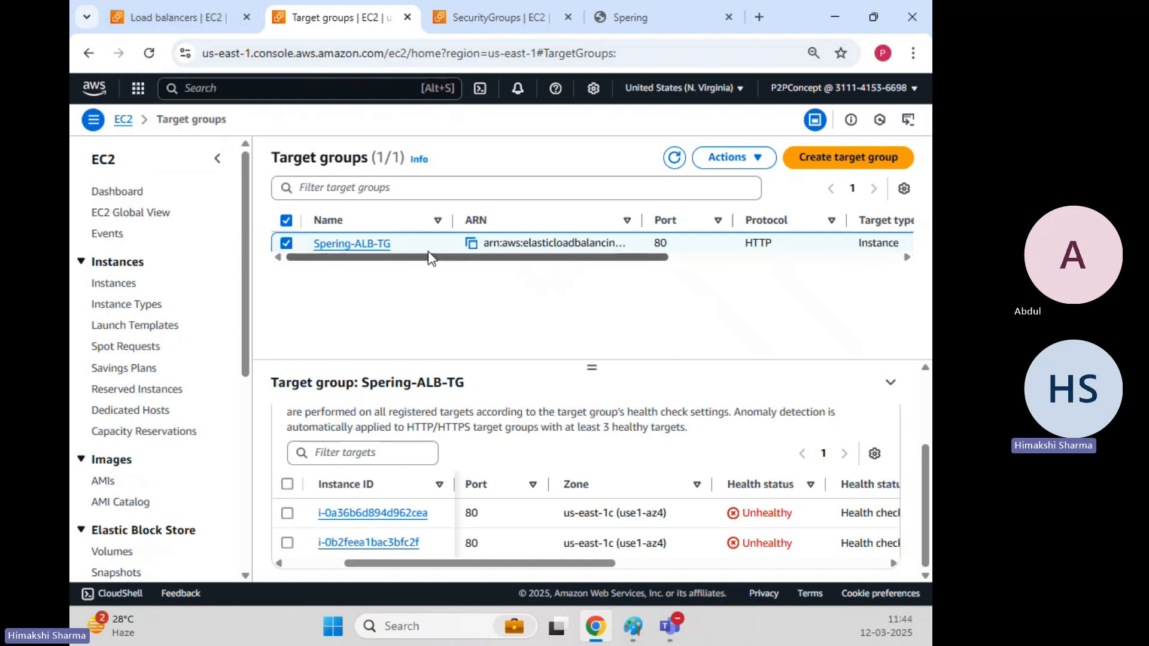
pyautogui.click(287, 513)
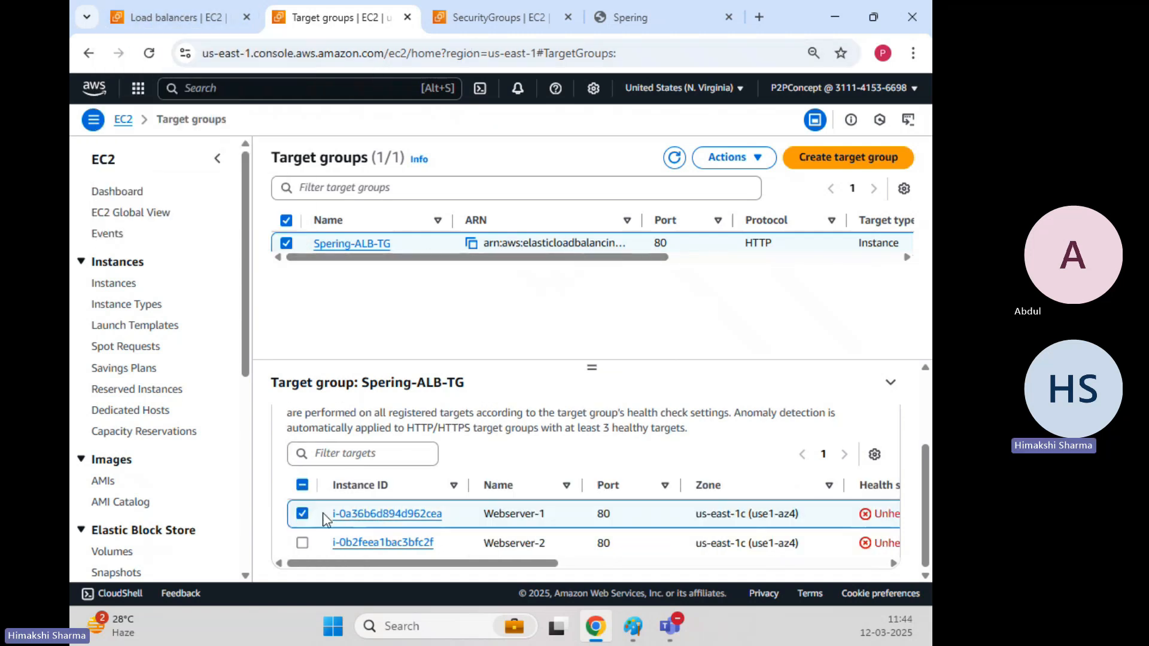
pyautogui.middleClick(365, 516)
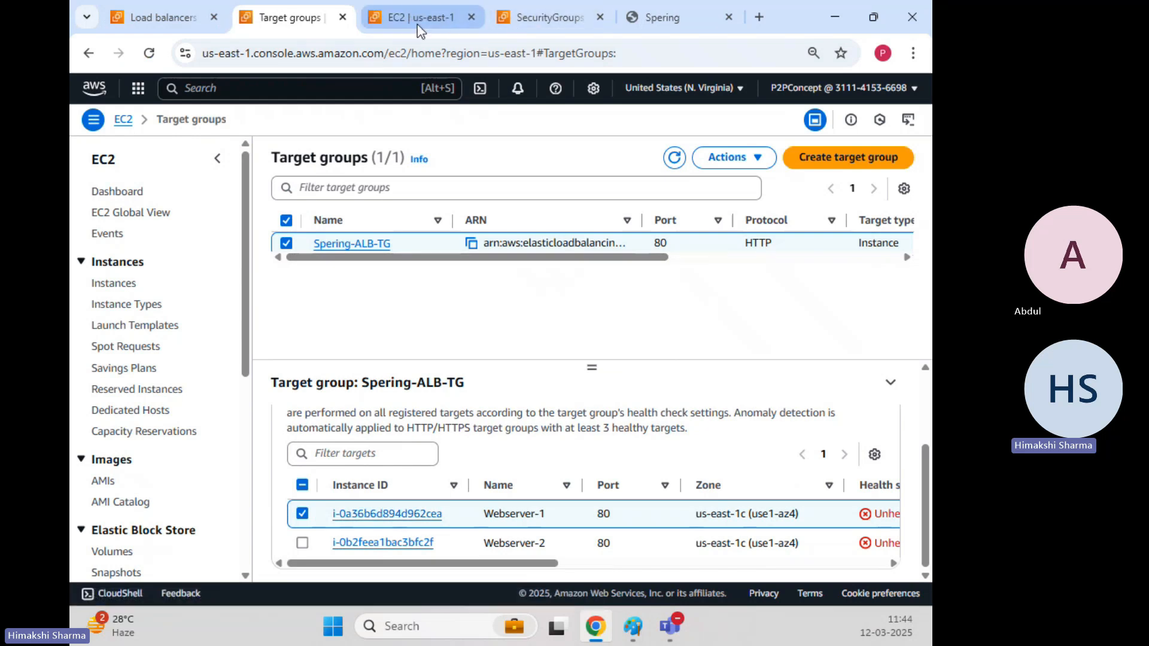
# Clear the instance filter, select Webserver-1 and copy its public IPv4 address.
pyautogui.click(418, 24)
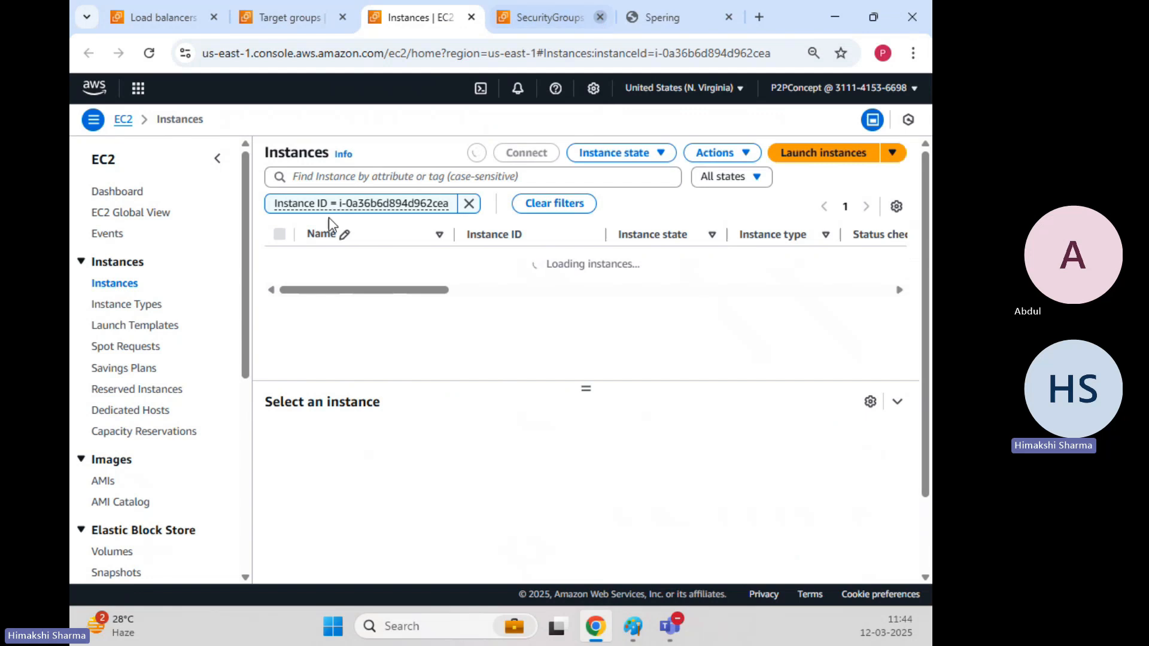
pyautogui.click(600, 18)
pyautogui.click(470, 204)
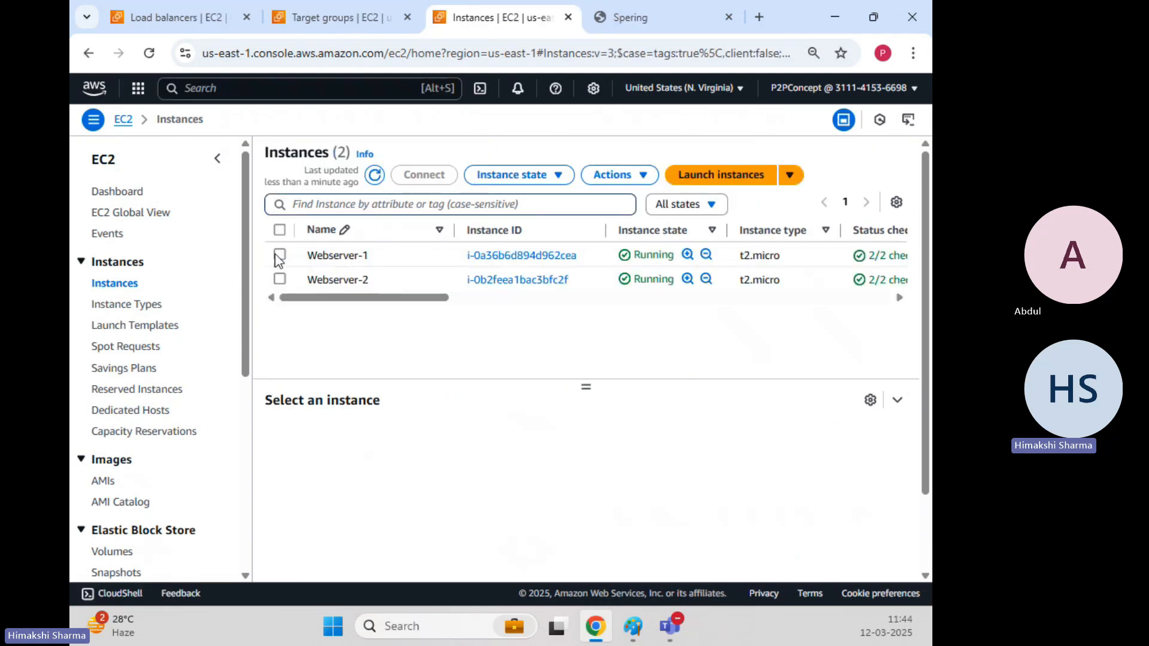
pyautogui.click(279, 255)
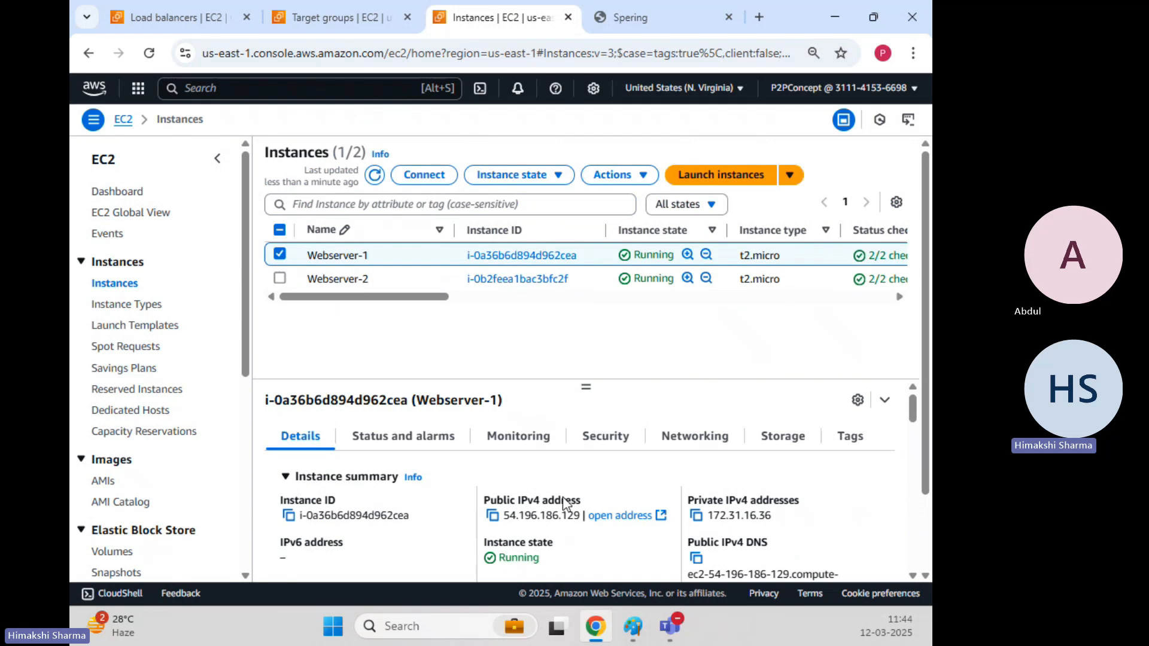
pyautogui.click(492, 516)
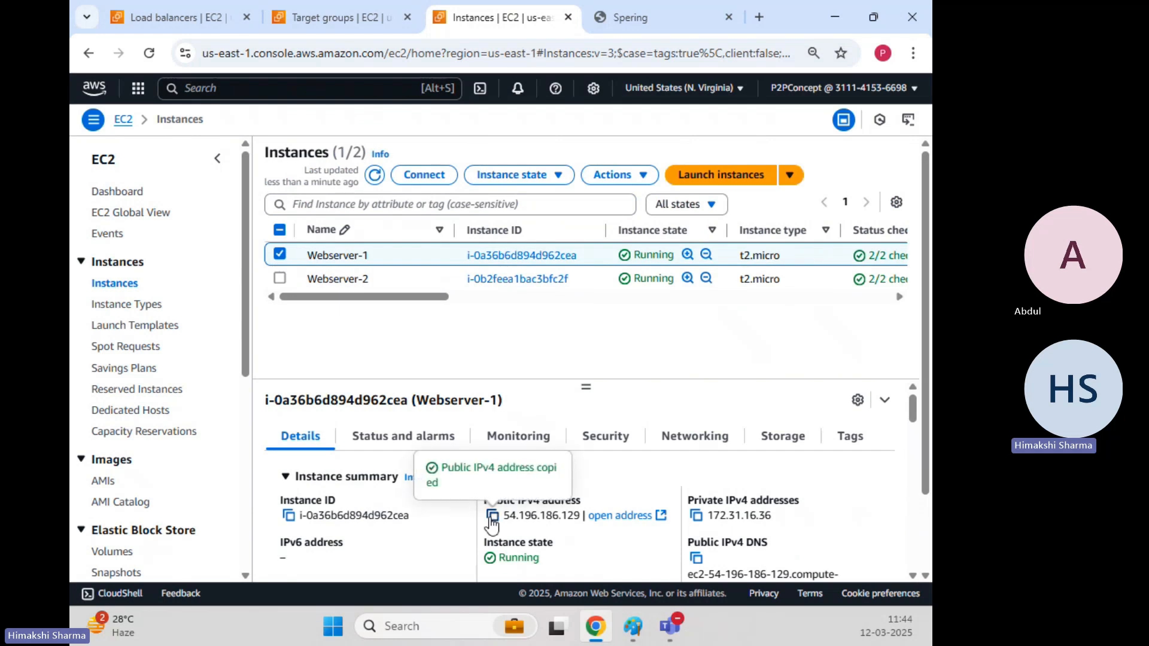
# Load 54.196.186.129/test.html in a new tab, which returns 404 Not Found.
pyautogui.click(758, 17)
pyautogui.hotkey('ctrl', 'v')
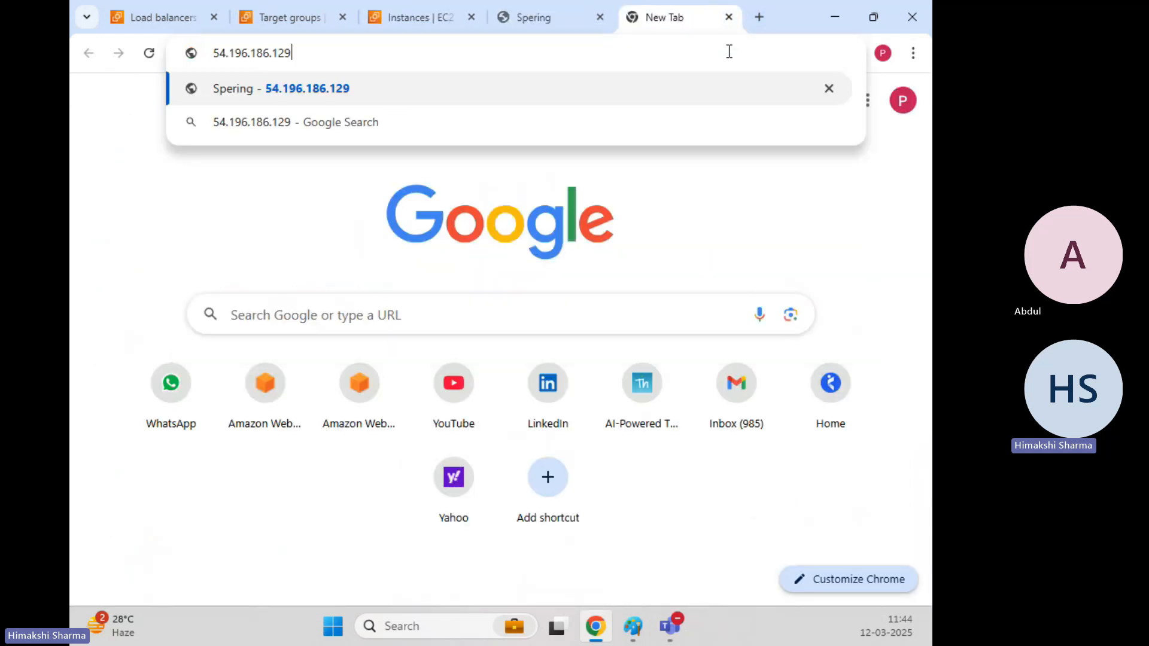
pyautogui.write('/')
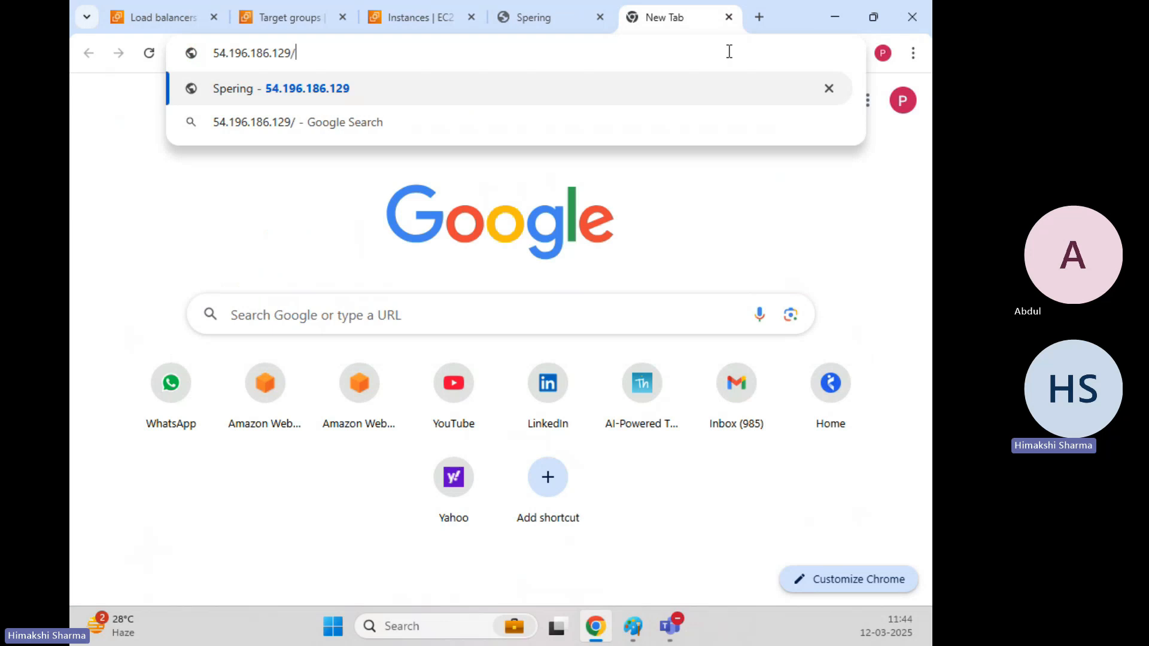
pyautogui.write('test.html')
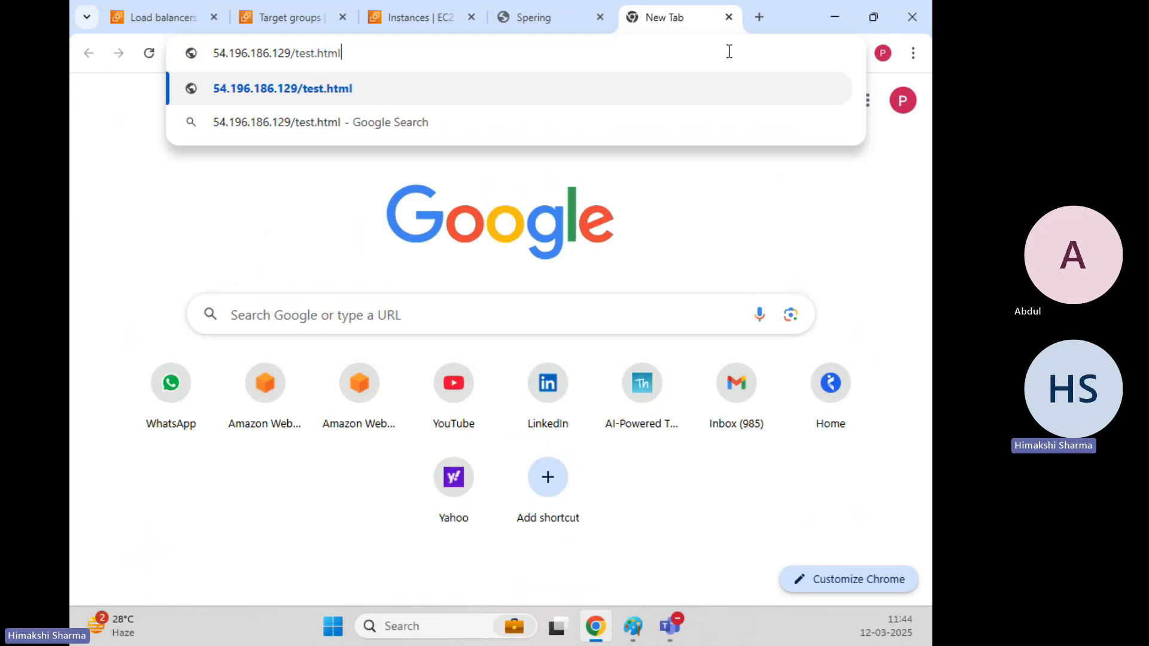
pyautogui.press('Return')
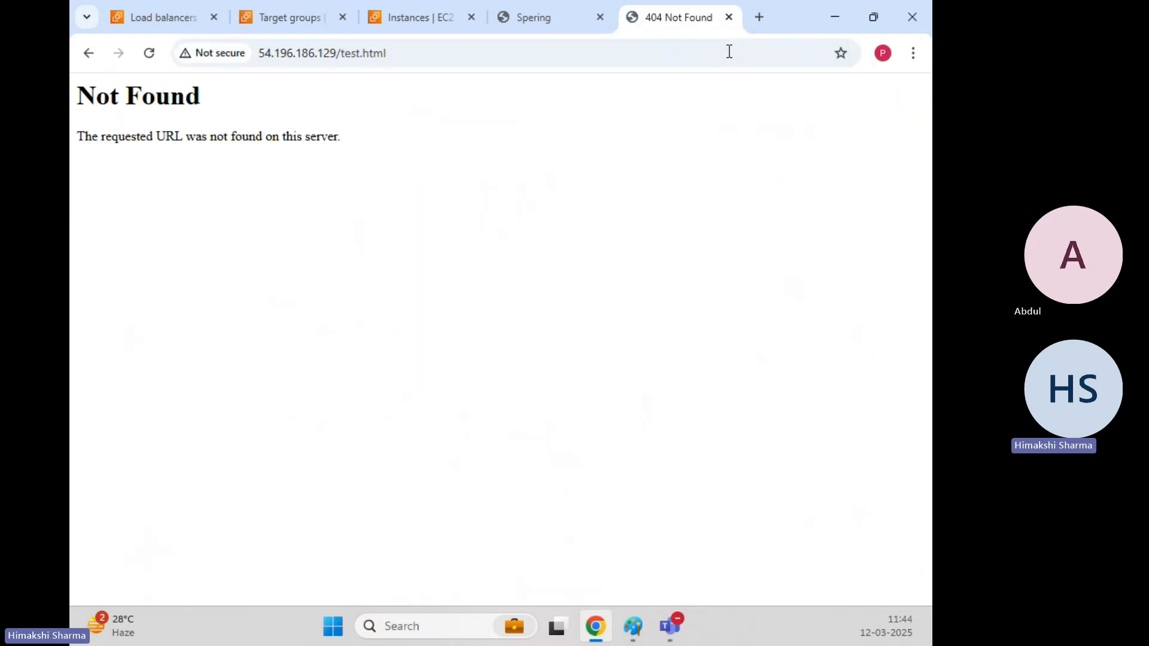
pyautogui.click(610, 55)
pyautogui.press('Return')
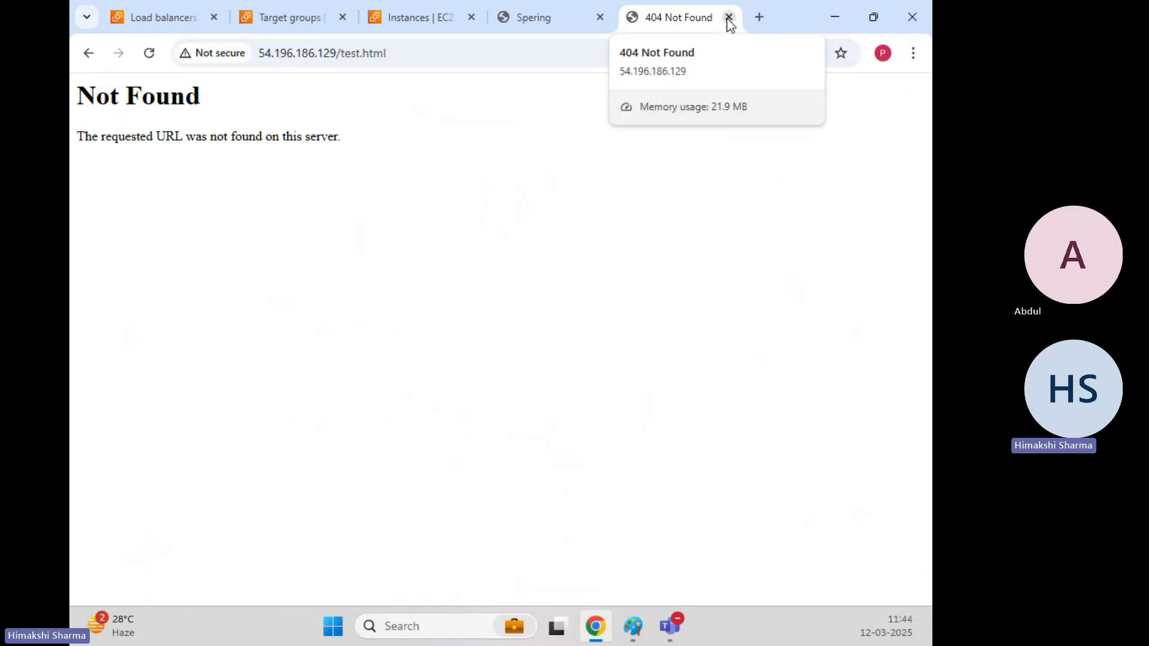
pyautogui.click(344, 55)
pyautogui.click(348, 55)
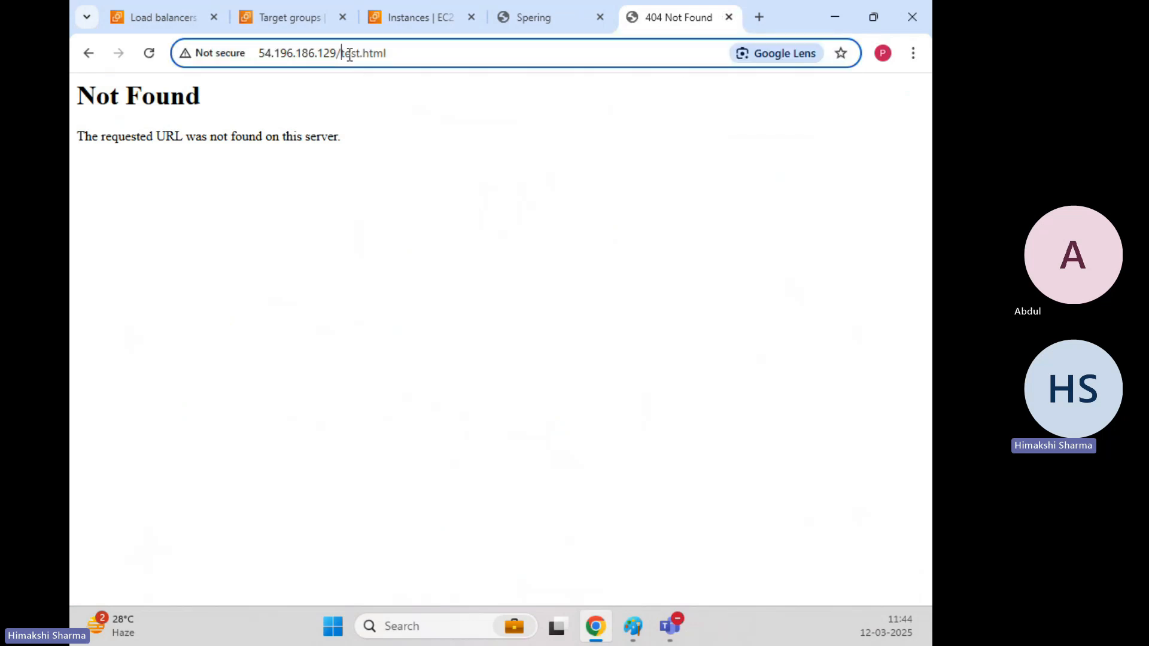
pyautogui.moveTo(342, 54); pyautogui.dragTo(410, 57)
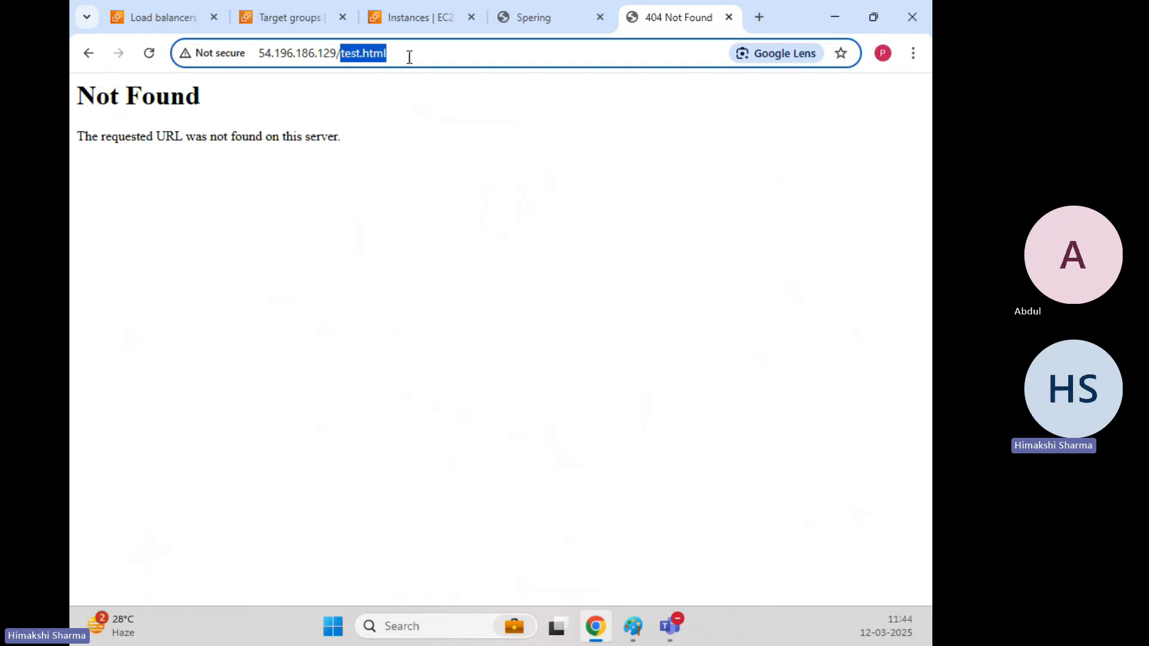
pyautogui.click(440, 142)
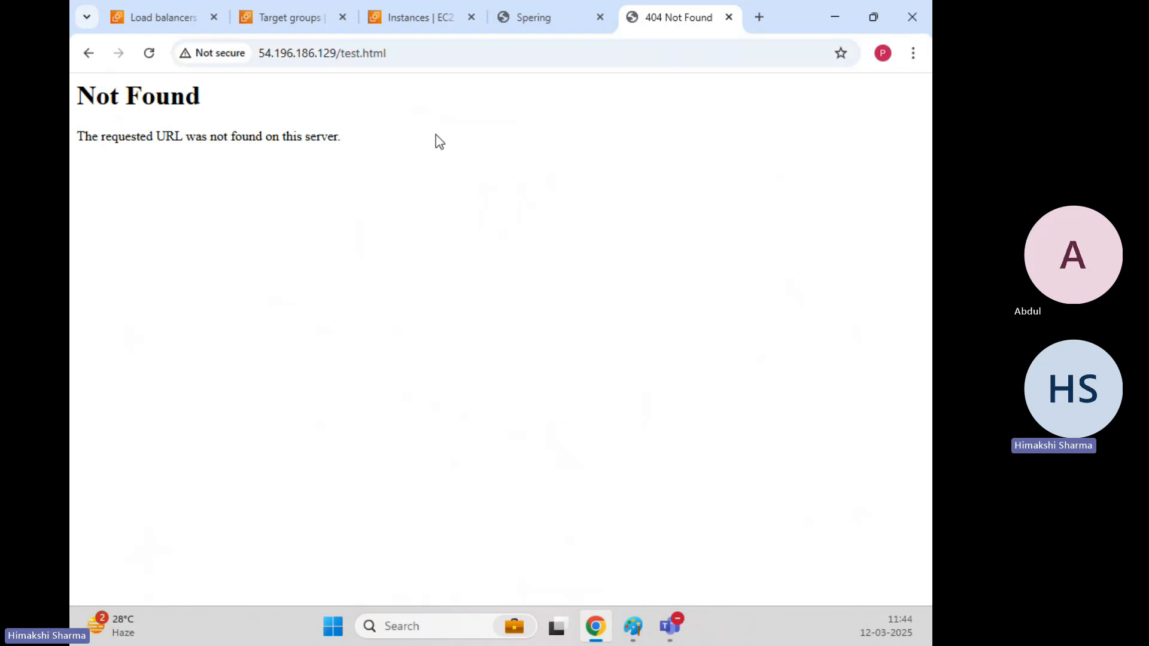
# Close the Not Found page, recopy Webserver-1's IP and minimize the browser.
pyautogui.click(729, 18)
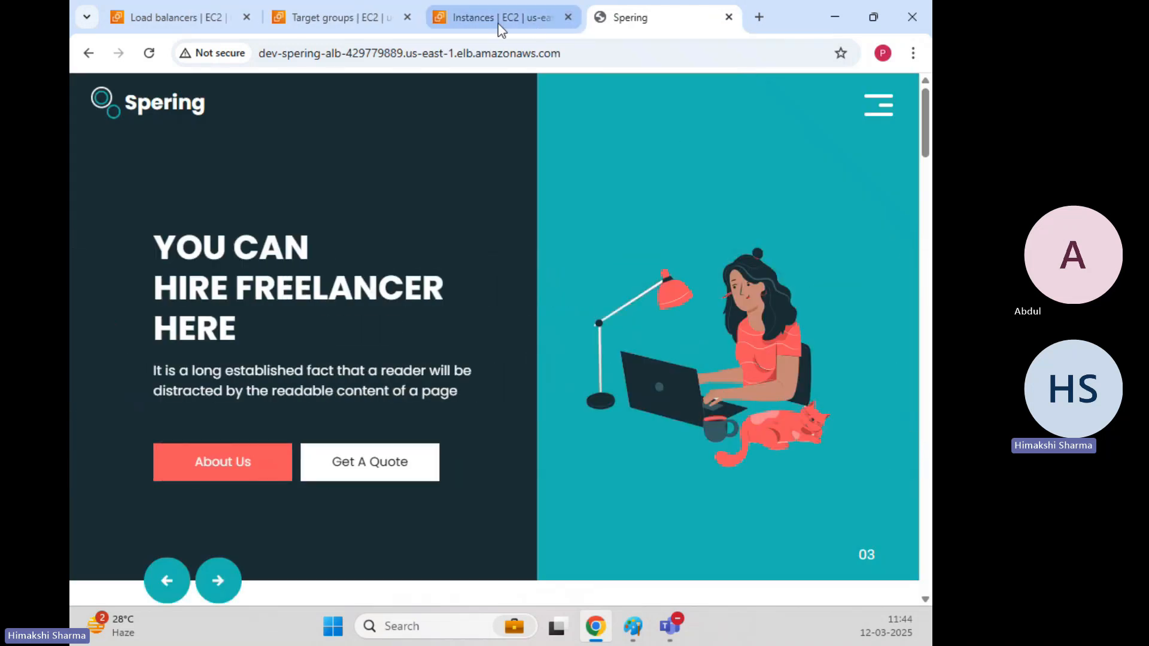
pyautogui.click(498, 24)
pyautogui.click(493, 515)
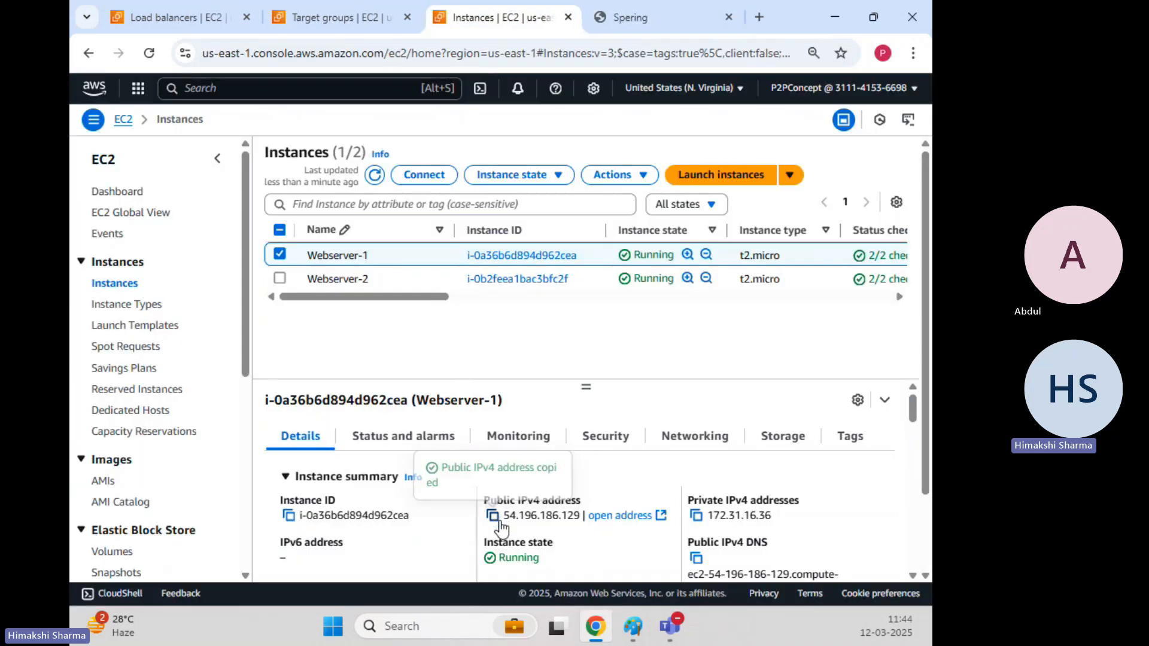
pyautogui.click(835, 17)
# Minimize the notes window, open Key-Pair\putty (1) and run PUTTY.EXE past the security warning.
pyautogui.click(834, 10)
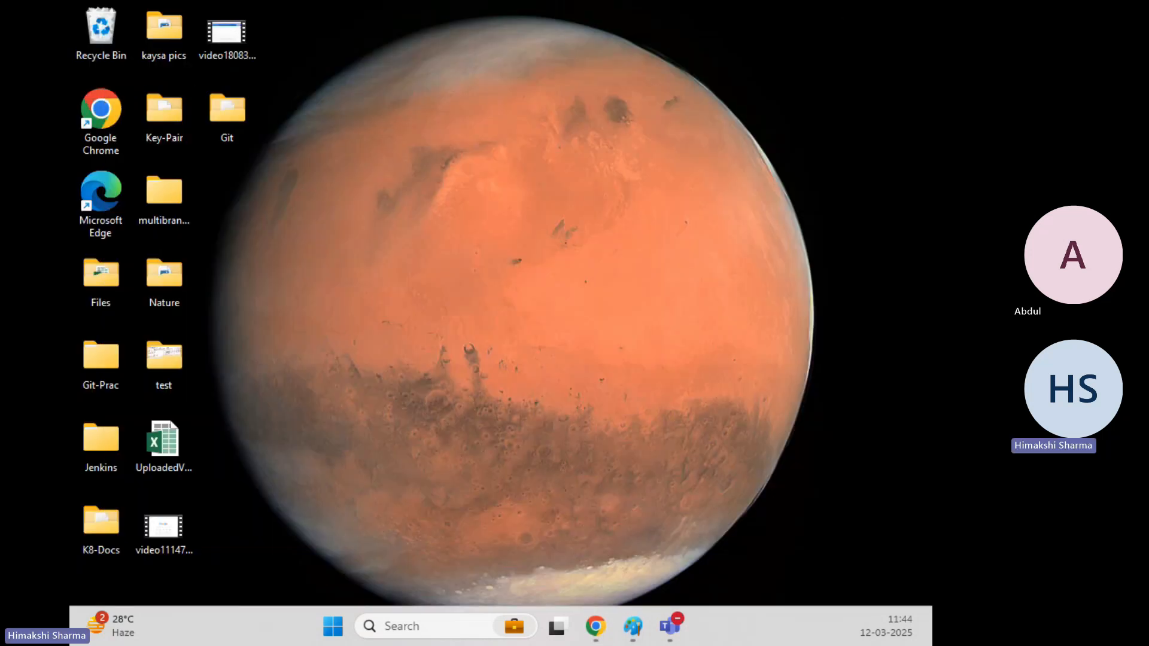
pyautogui.doubleClick(164, 114)
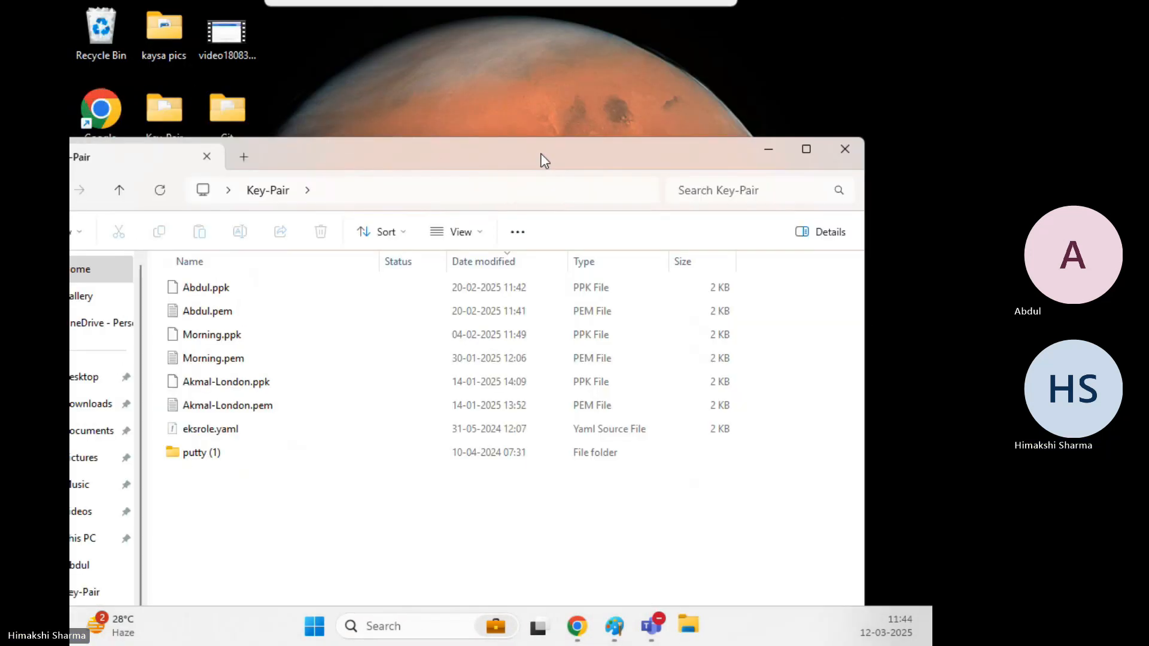
pyautogui.doubleClick(539, 159)
pyautogui.click(283, 317)
pyautogui.doubleClick(282, 321)
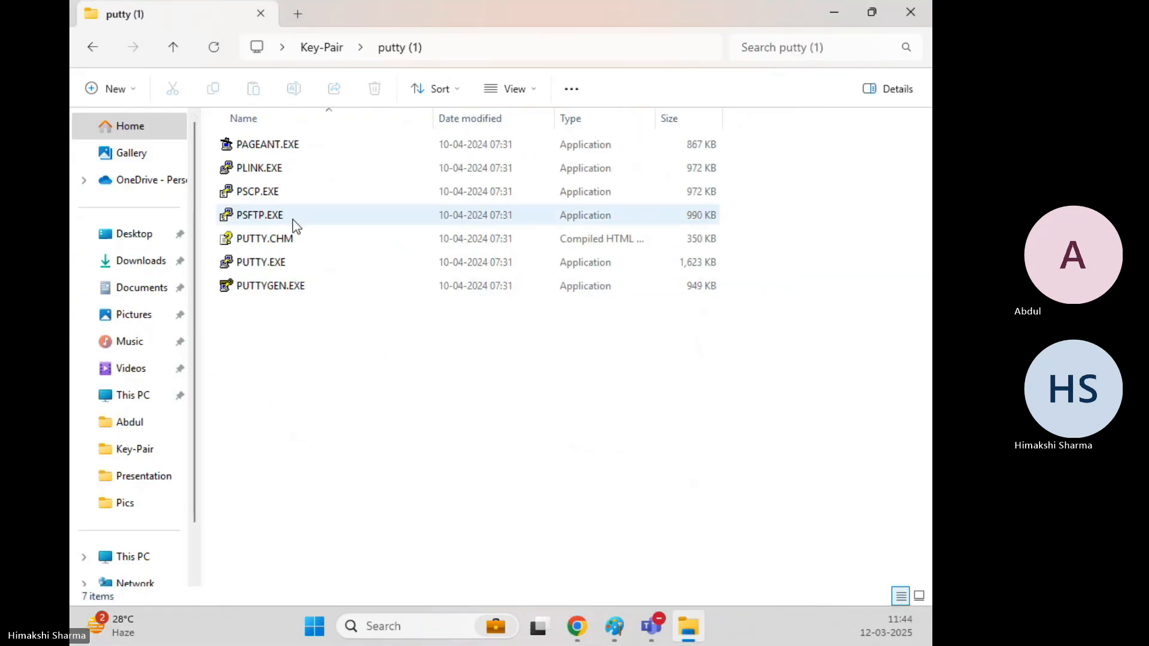
pyautogui.click(281, 265)
pyautogui.doubleClick(281, 266)
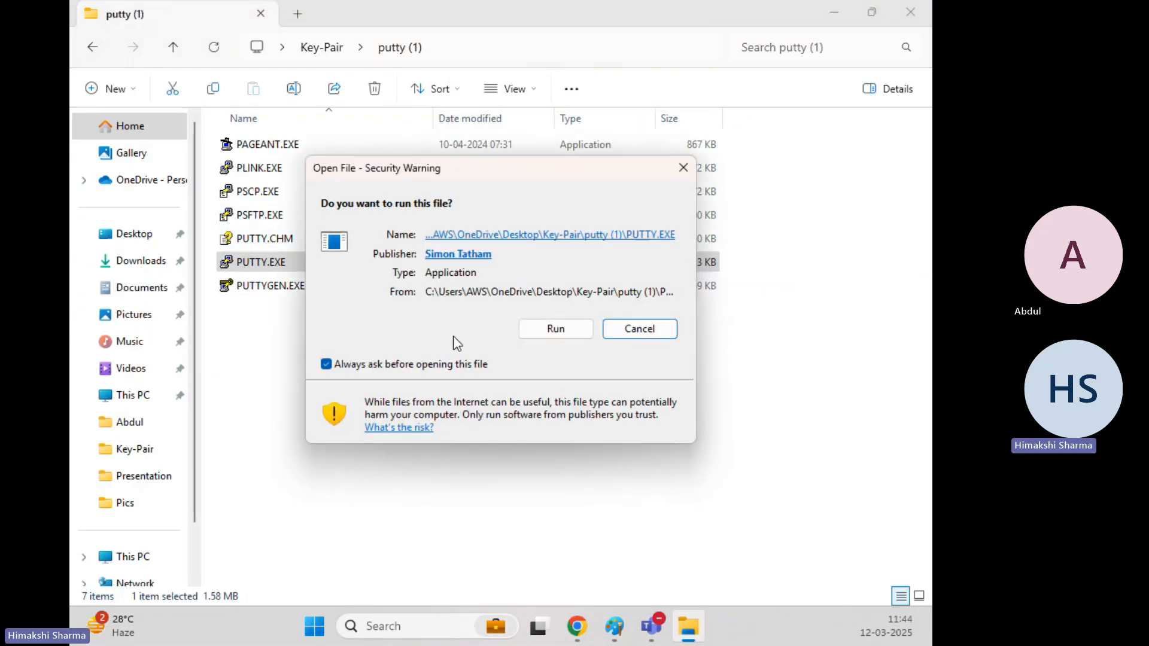
pyautogui.click(531, 326)
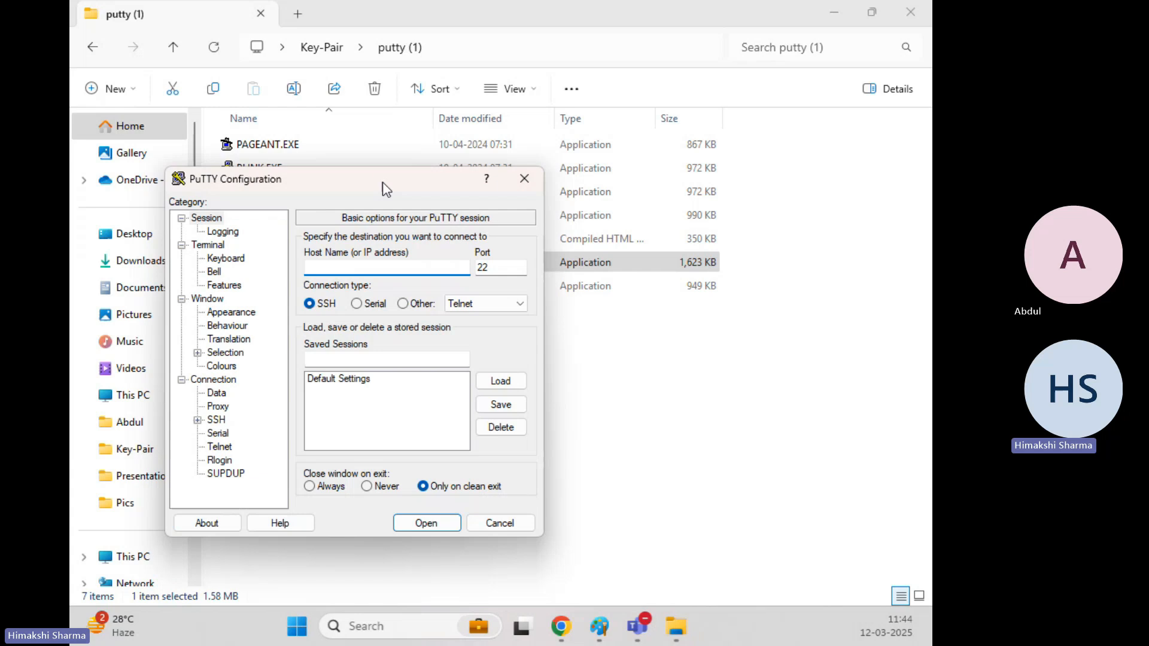
# Connect PuTTY to 54.196.186.129 using the .ppk private key and log in as ec2-user.
pyautogui.hotkey('ctrl', 'v')
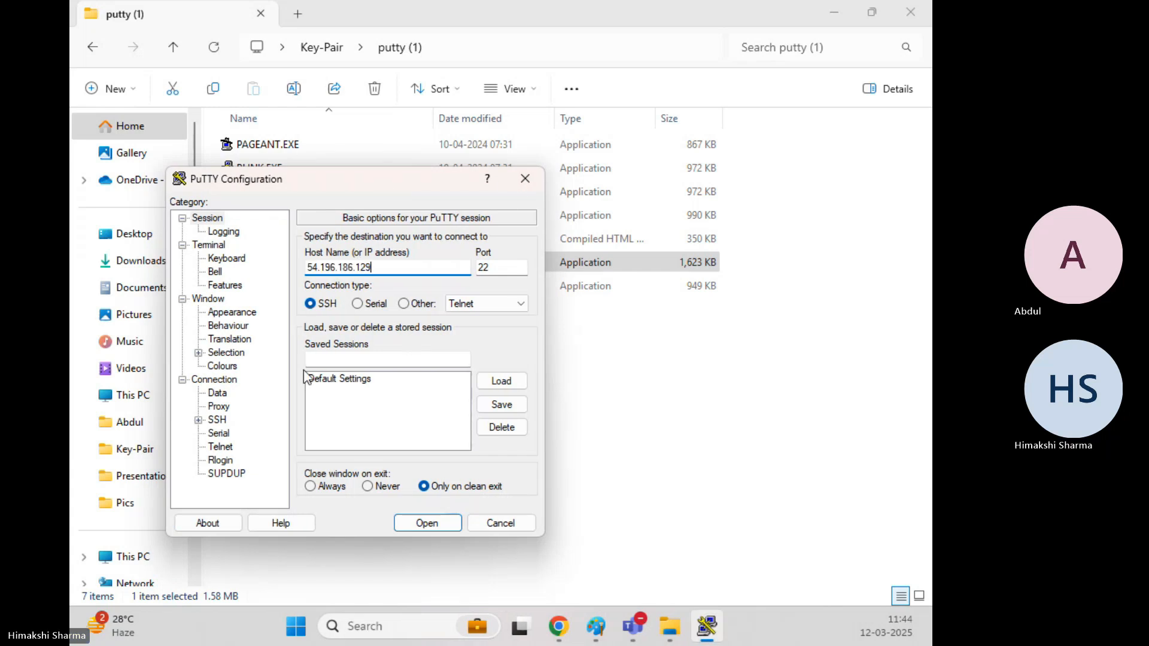
pyautogui.click(198, 420)
pyautogui.click(214, 433)
pyautogui.click(256, 446)
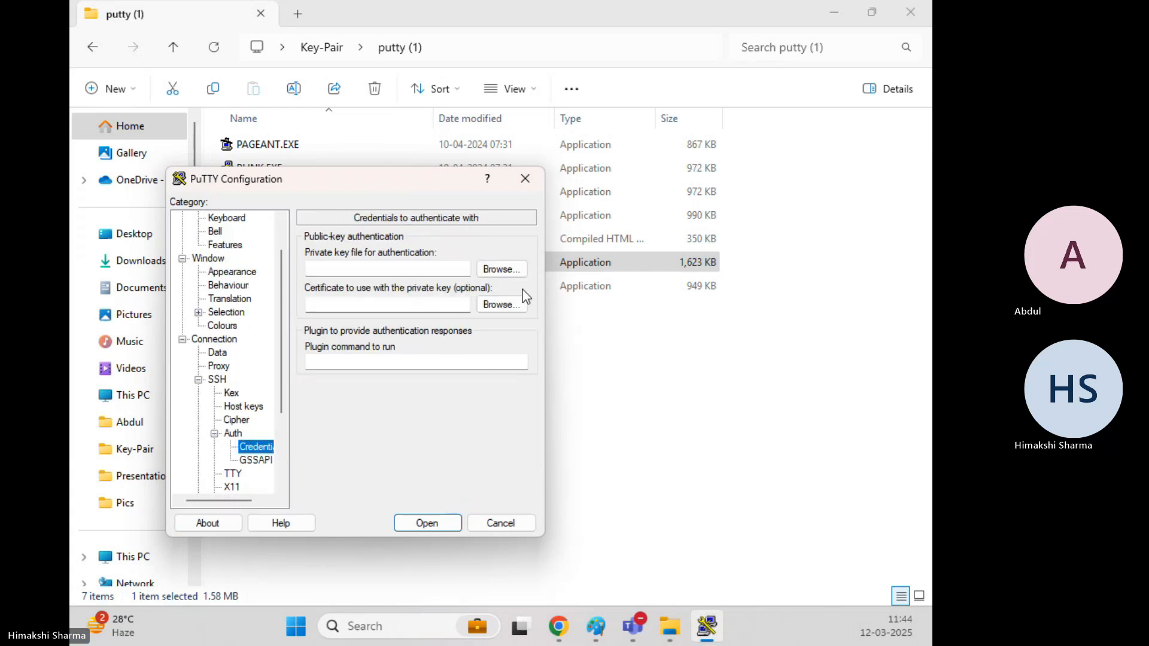
pyautogui.click(503, 265)
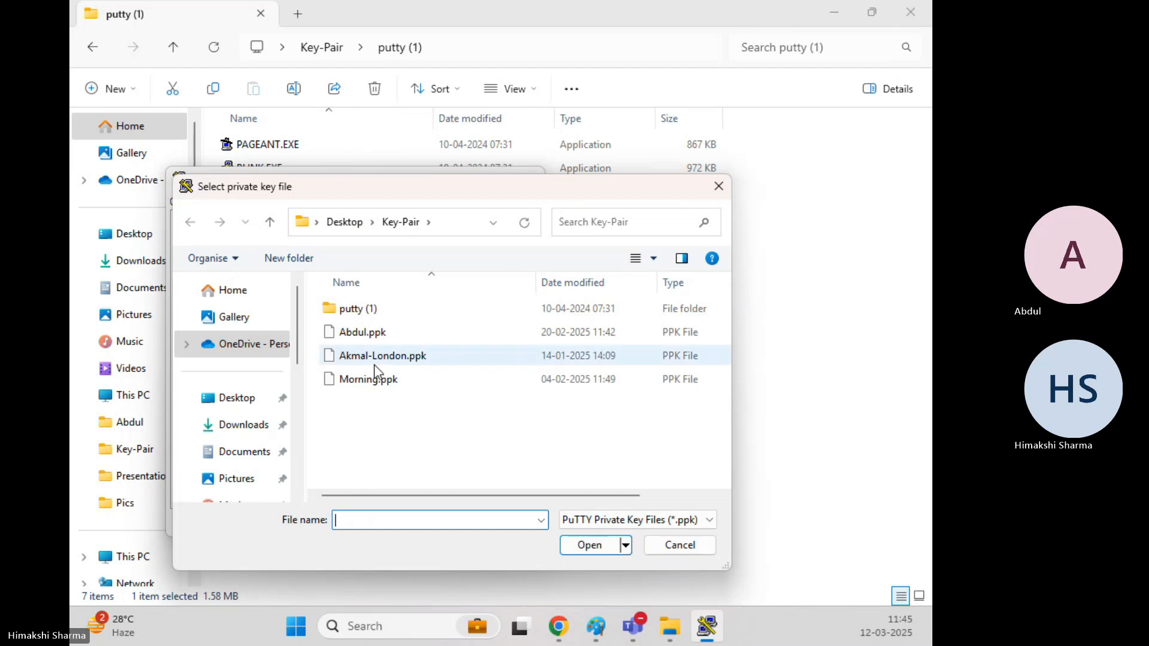
pyautogui.doubleClick(375, 332)
pyautogui.click(419, 520)
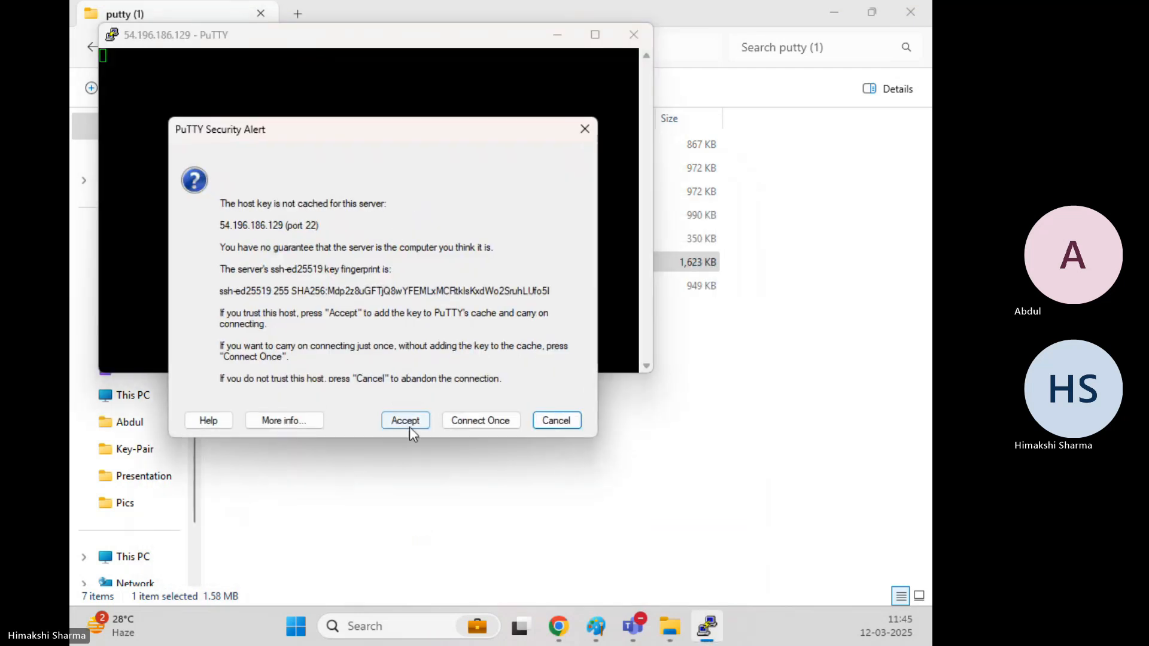
pyautogui.click(409, 427)
pyautogui.write('ec2-user')
pyautogui.press('Return')
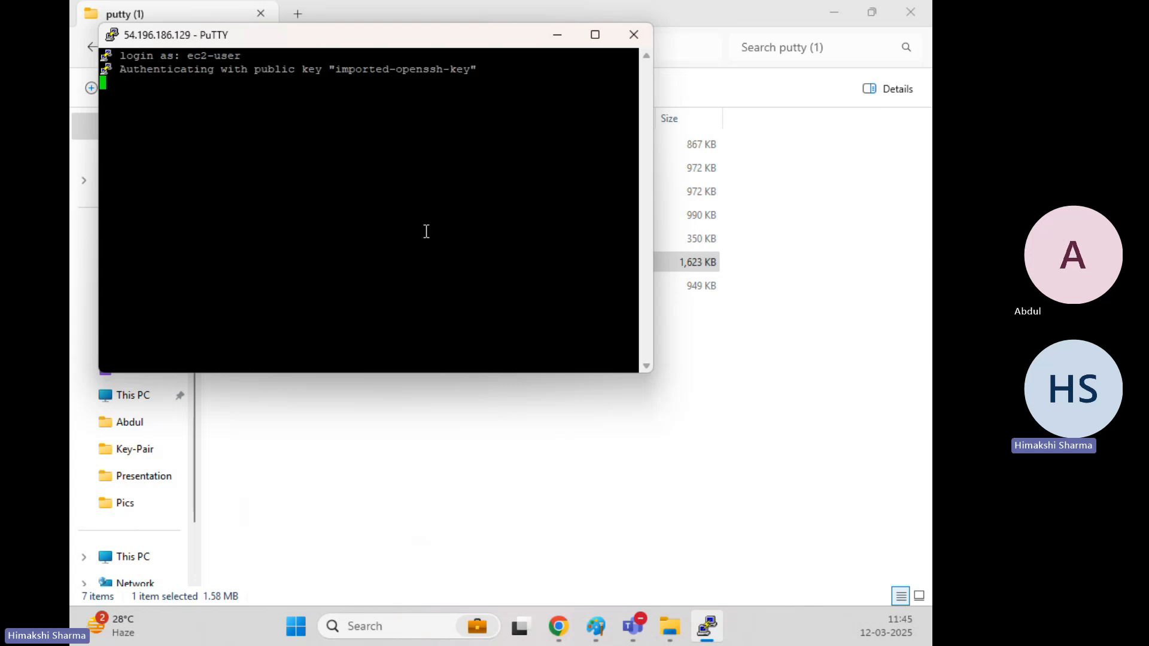
# Change the session's terminal font to bold 18-point.
pyautogui.rightClick(362, 43)
pyautogui.click(435, 282)
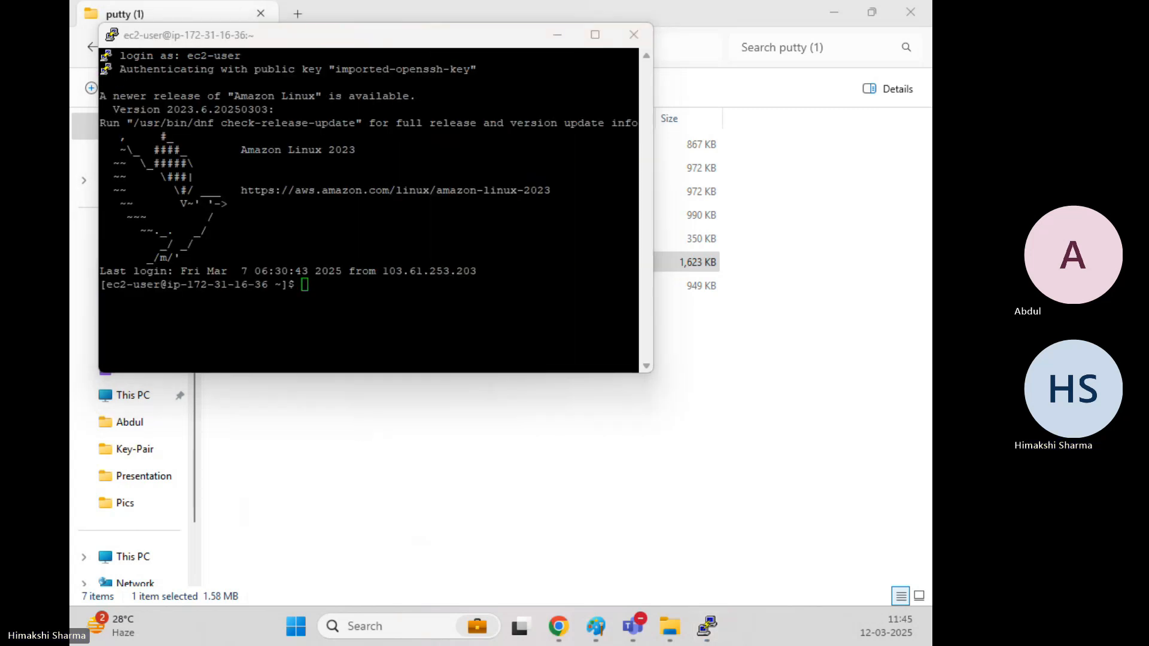
pyautogui.click(181, 327)
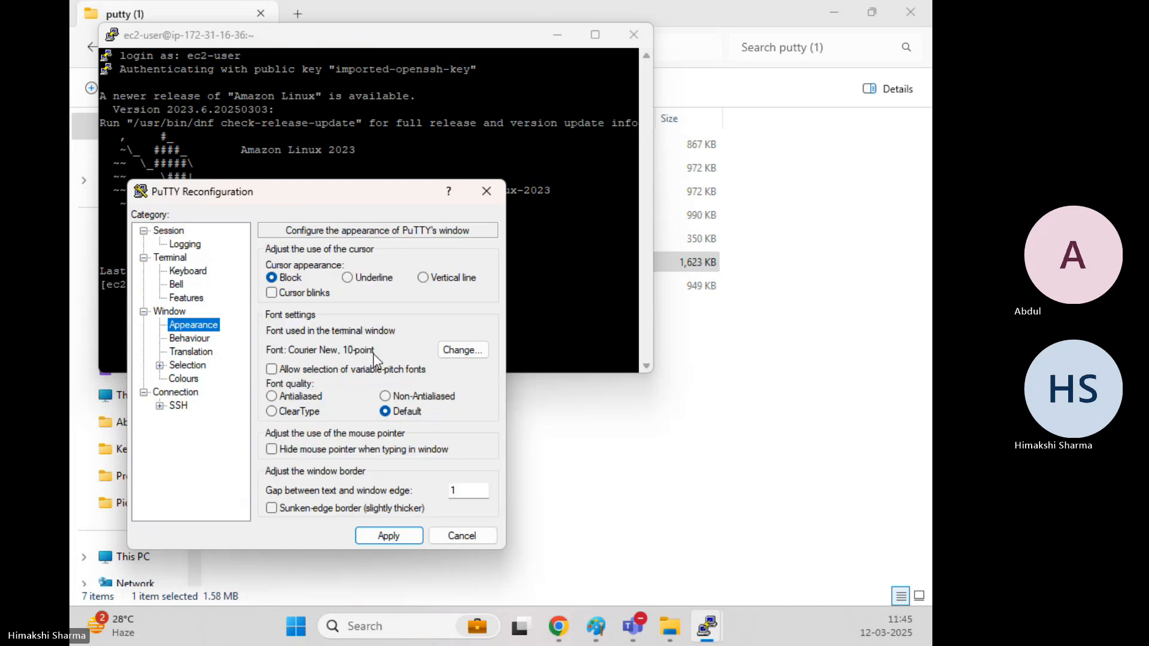
pyautogui.click(467, 351)
pyautogui.click(343, 312)
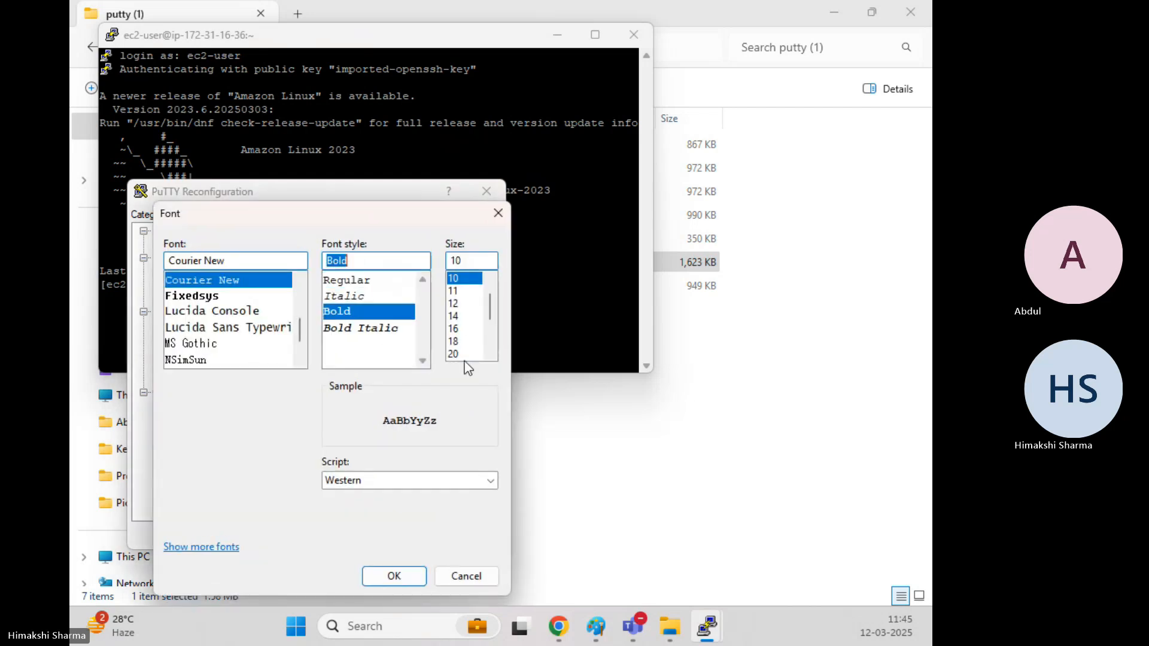
pyautogui.click(454, 341)
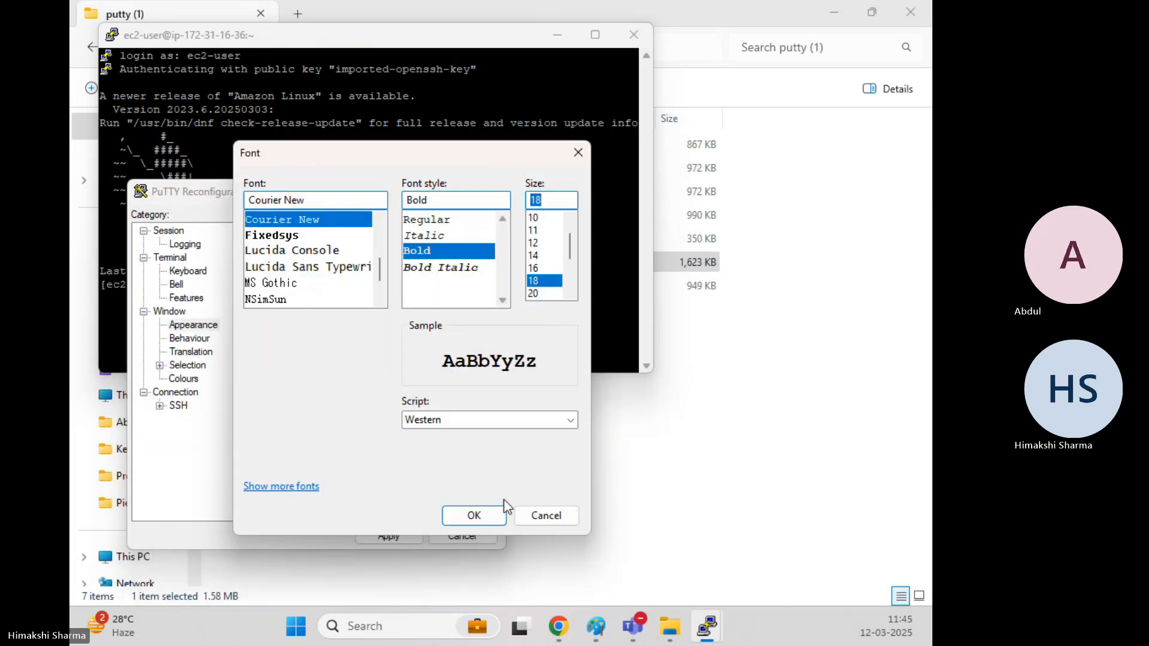
pyautogui.press('Return')
pyautogui.click(404, 529)
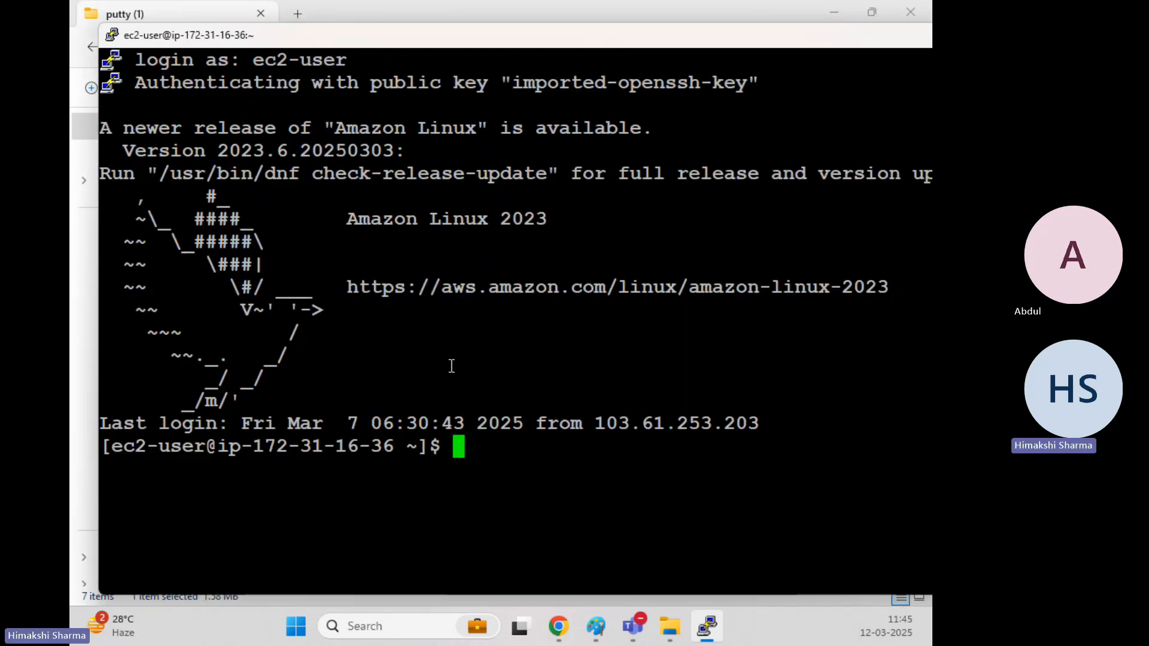
# Clear the terminal and switch to a root shell with sudo su -.
pyautogui.write('clear')
pyautogui.press('Return')
pyautogui.write('sudo su -')
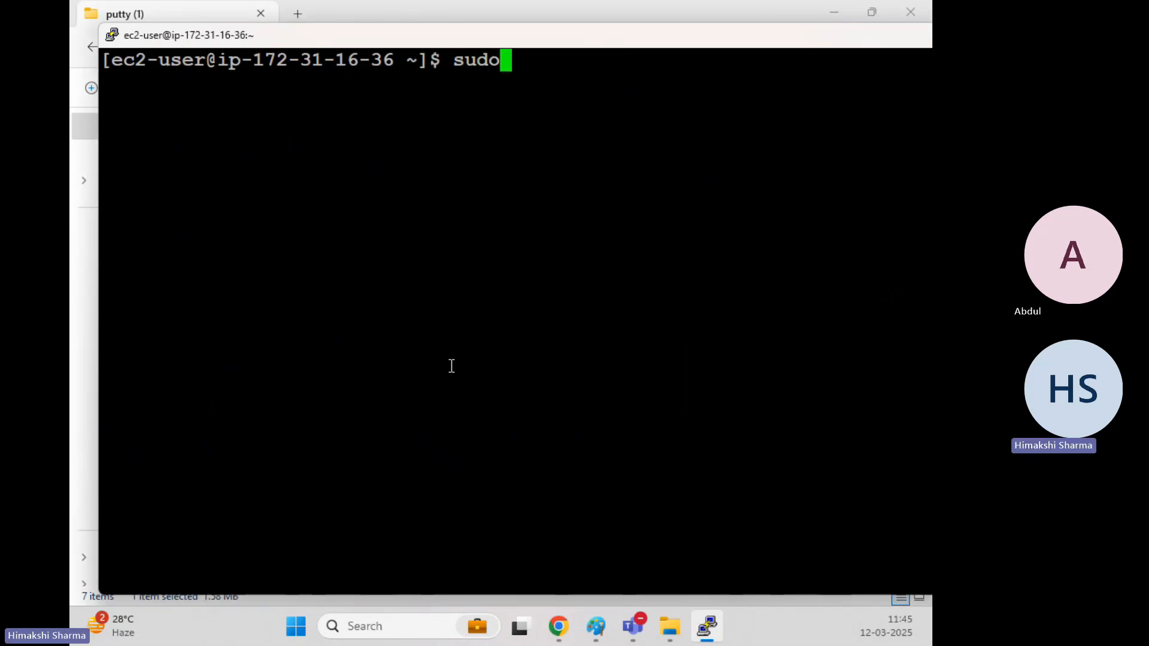
pyautogui.press('Return')
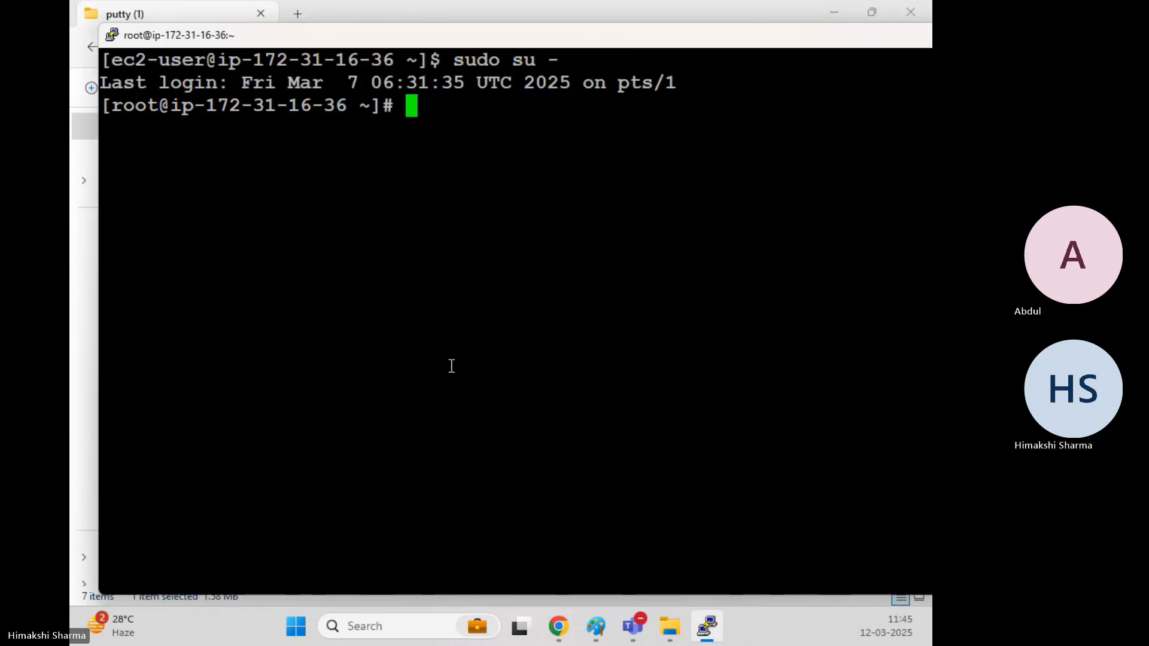
pyautogui.write('clear')
pyautogui.press('Return')
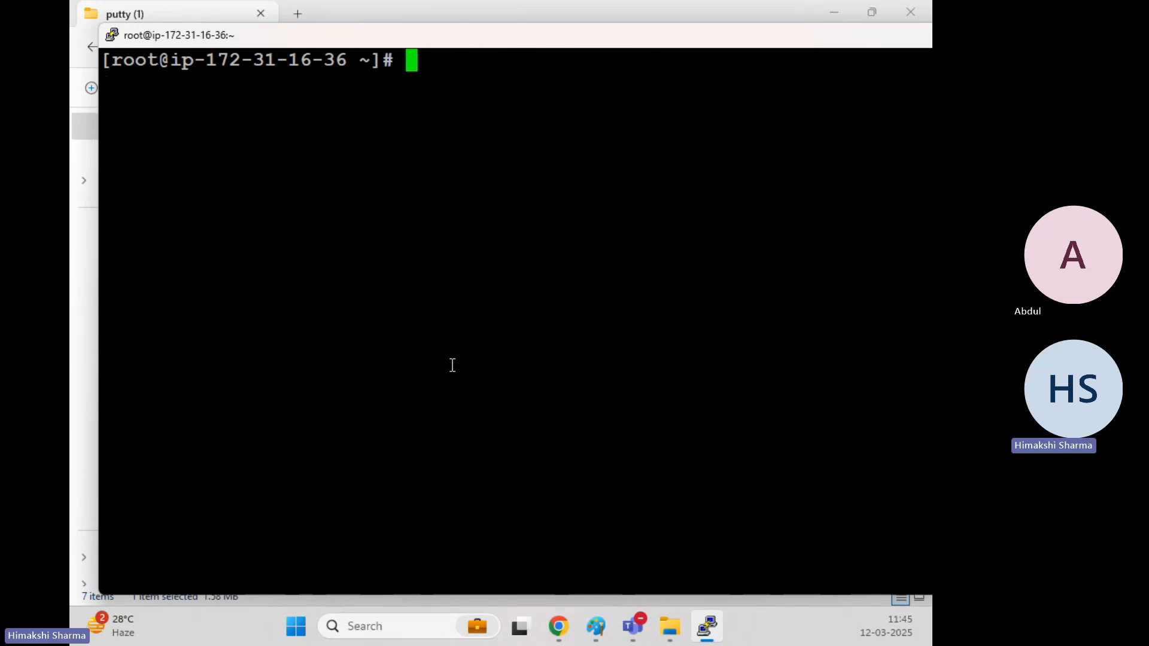
# Write "This is health Check" into /var/www/html/test.html with an echo command.
pyautogui.write('echo ')
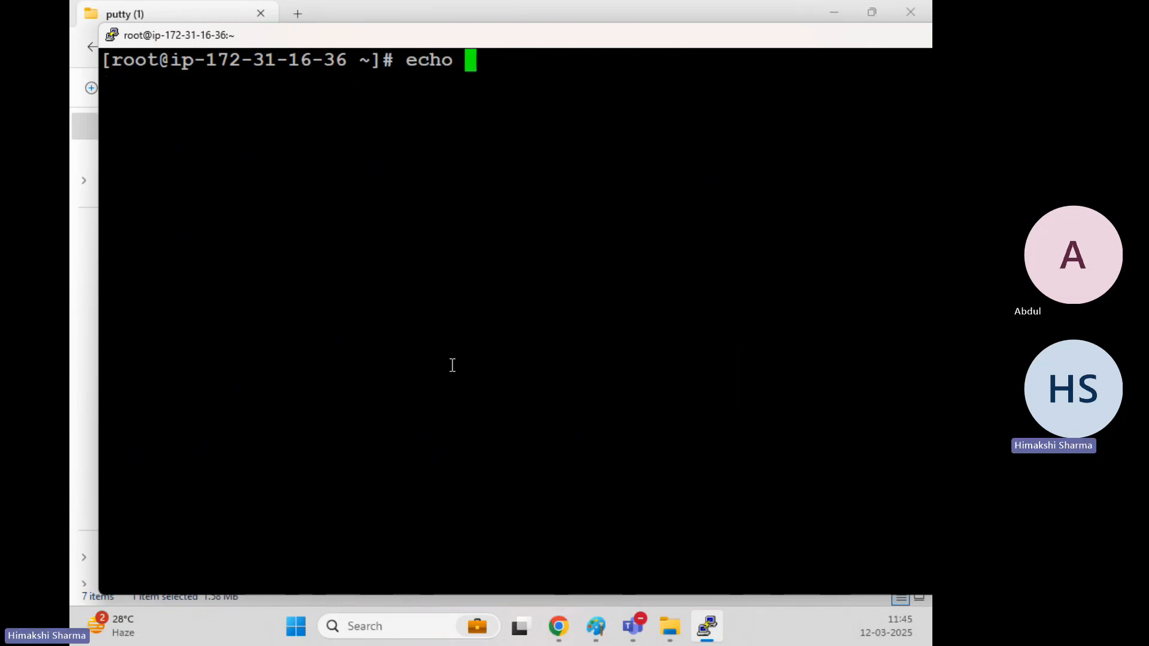
pyautogui.write('"B')
pyautogui.press('BackSpace')
pyautogui.write('This is health ')
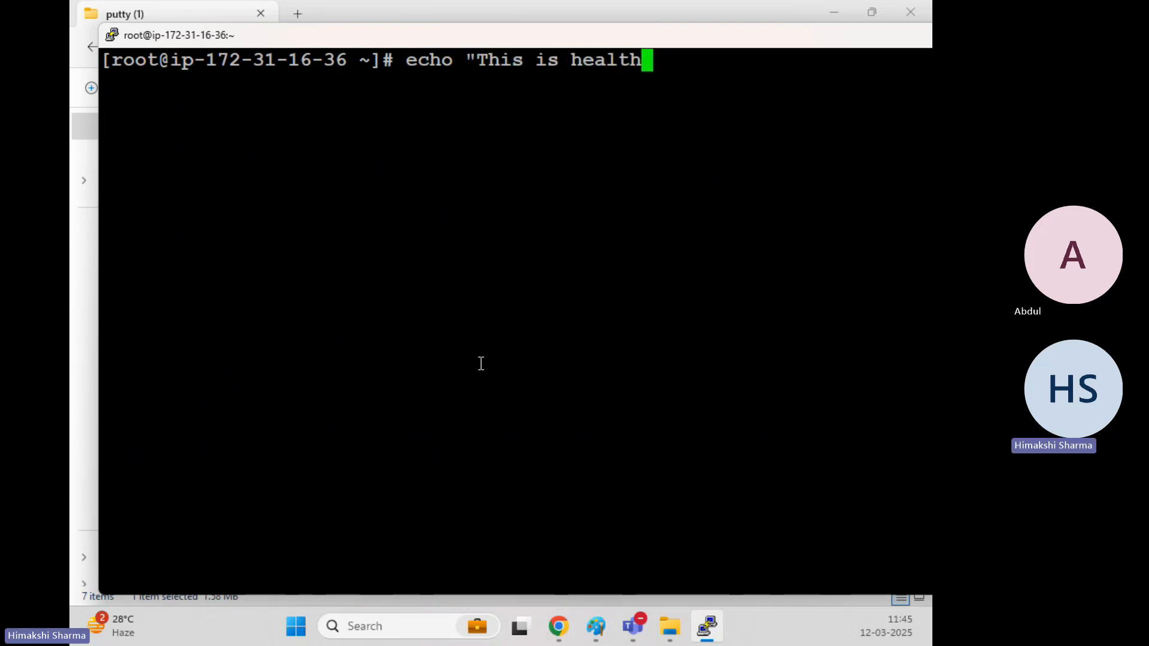
pyautogui.write('Check')
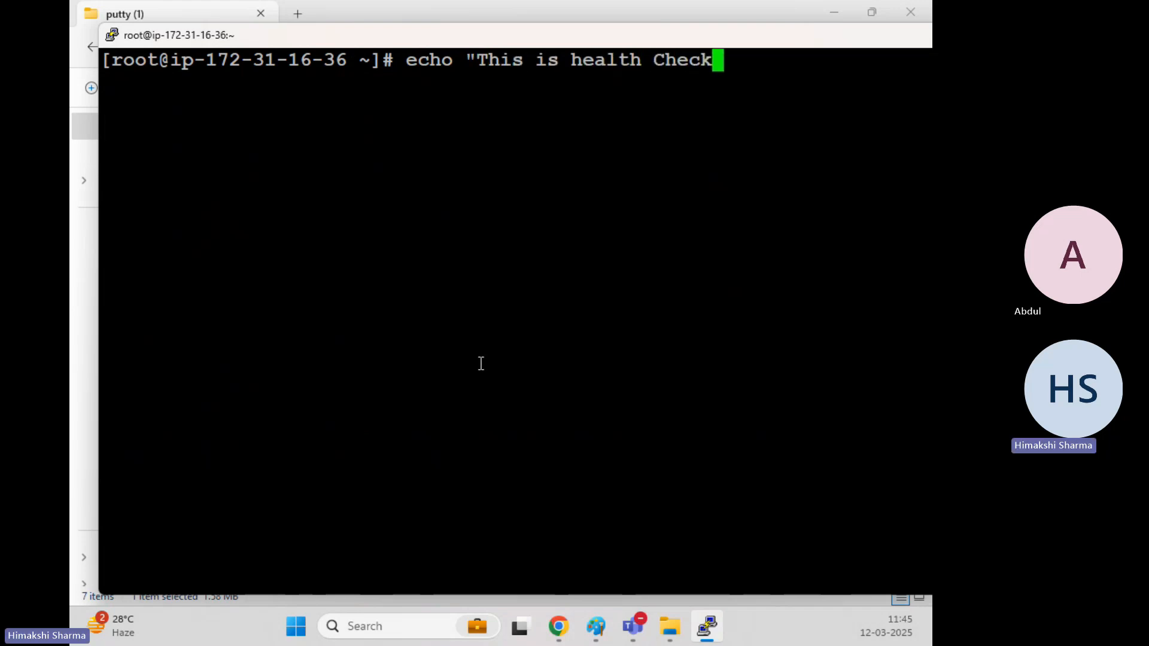
pyautogui.write('" >> ')
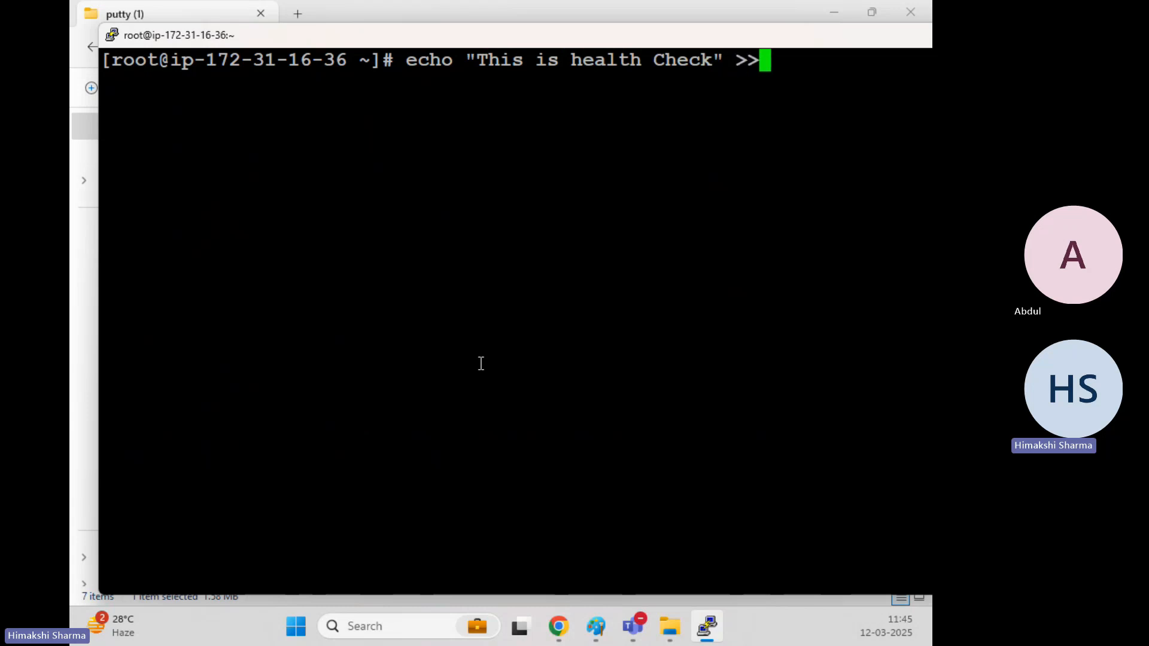
pyautogui.write('/var/')
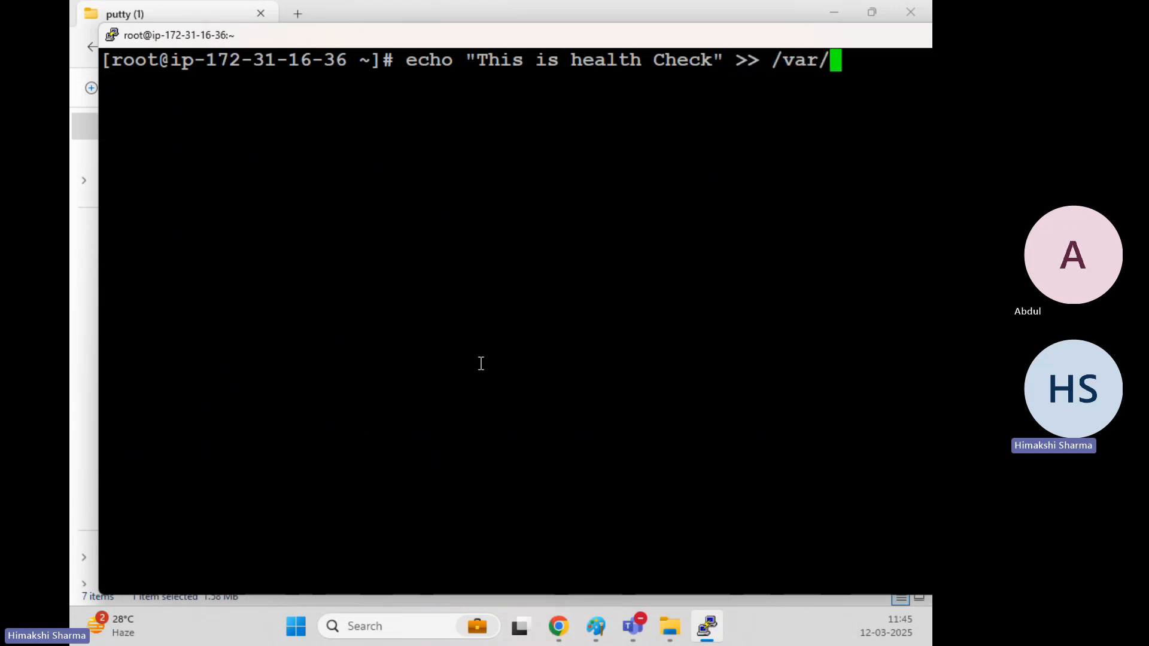
pyautogui.write('www/html')
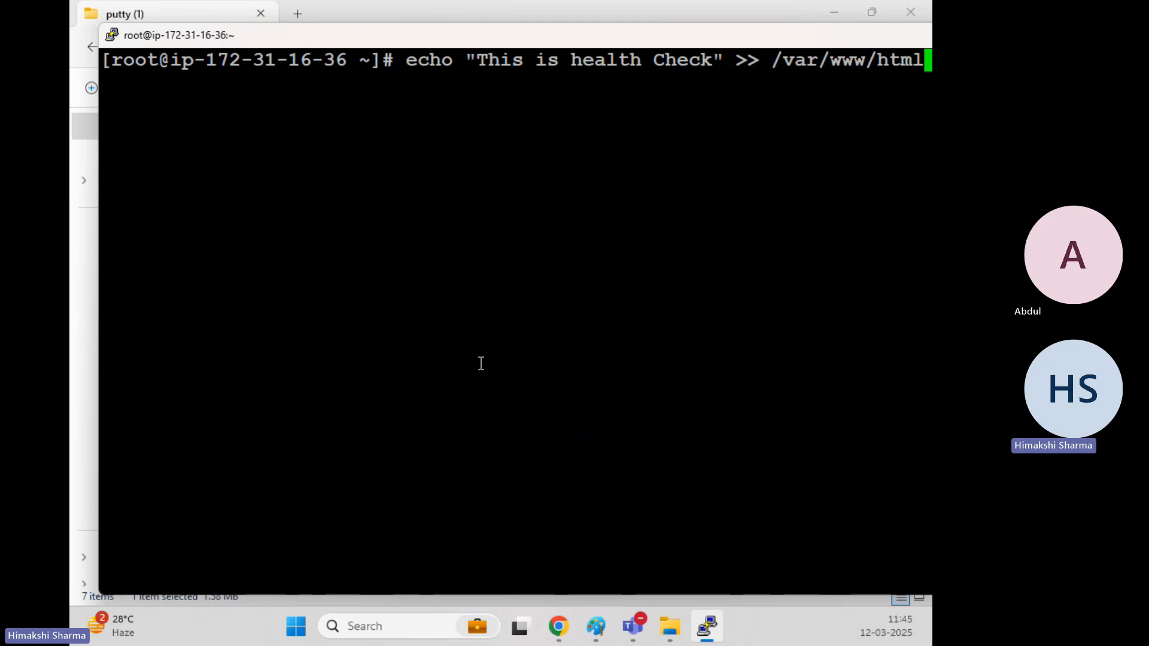
pyautogui.moveTo(470, 45); pyautogui.dragTo(401, 37)
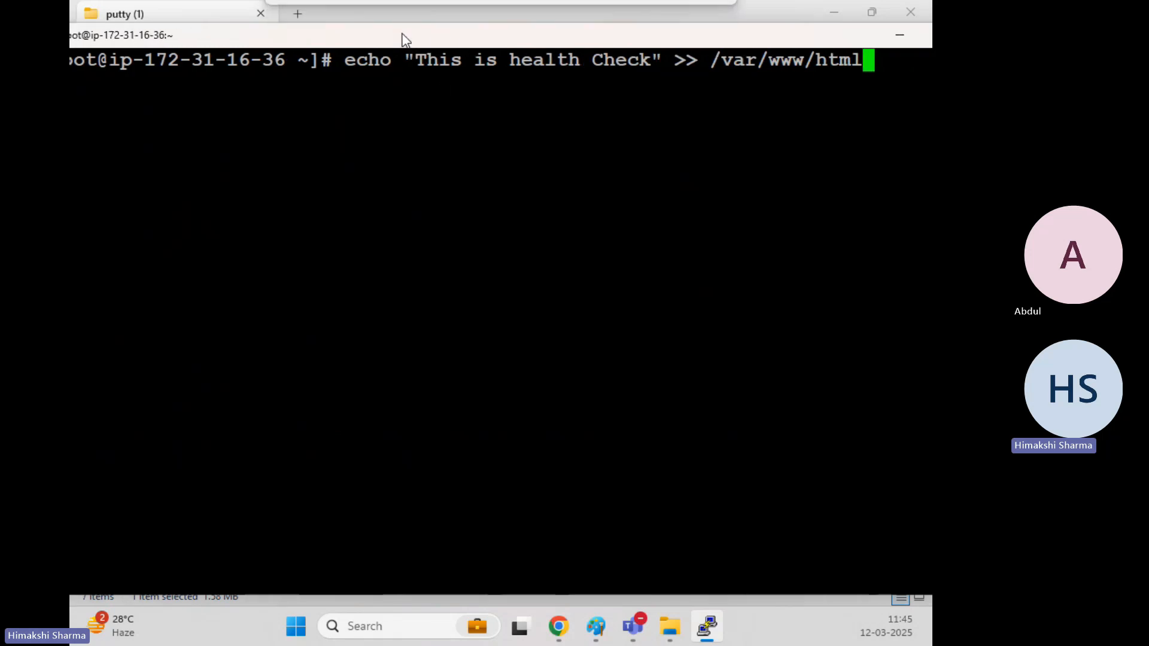
pyautogui.write('/test.html')
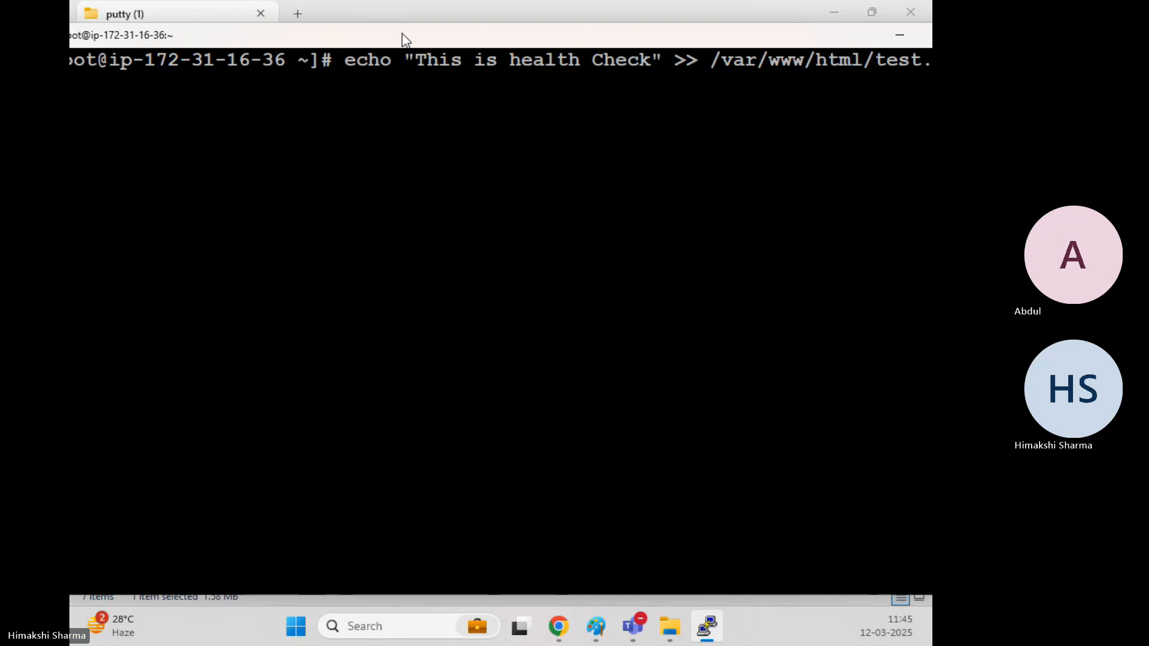
pyautogui.doubleClick(470, 37)
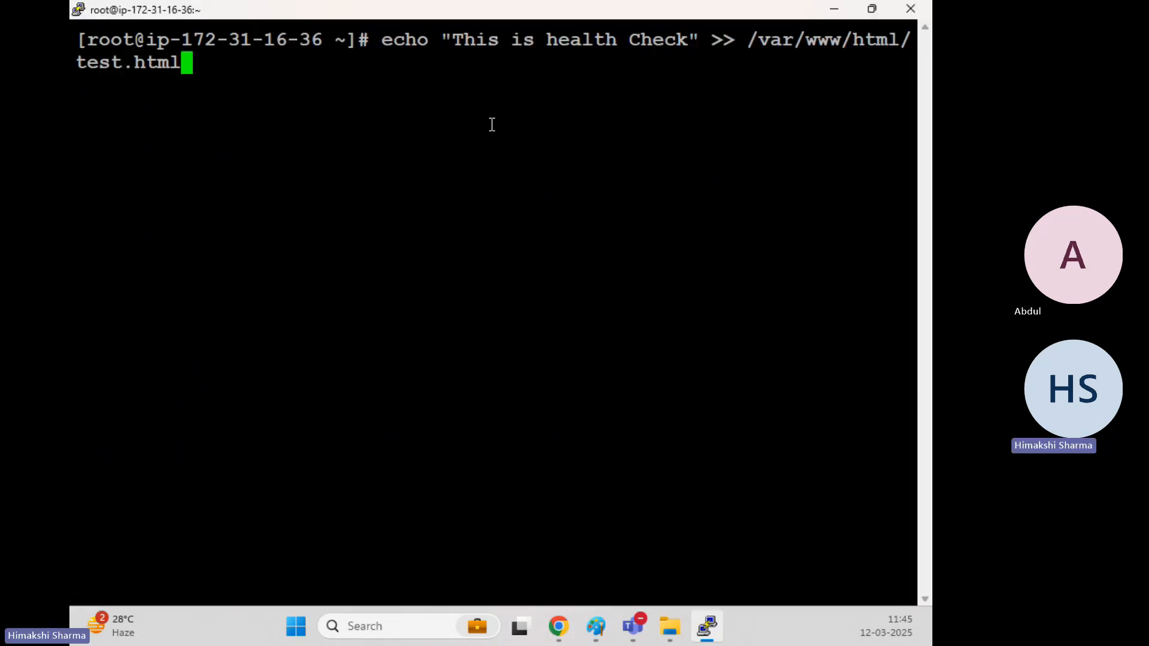
pyautogui.press('Return')
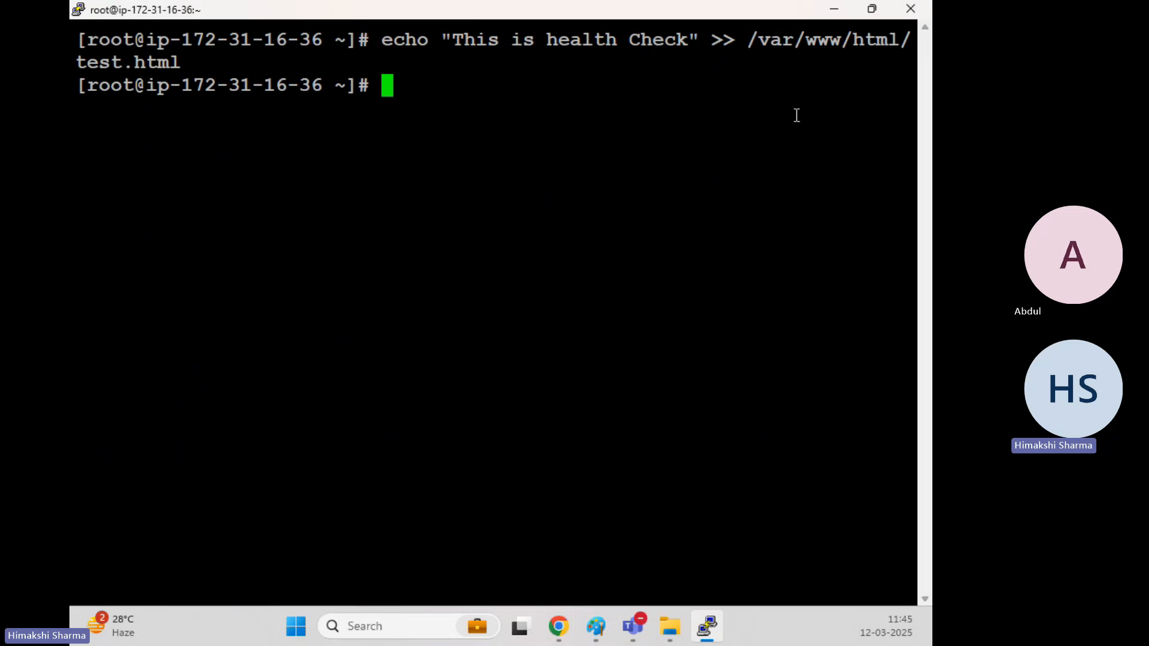
# List /var/www/html to confirm test.html is there, then minimize PuTTY.
pyautogui.write('cd /var/w')
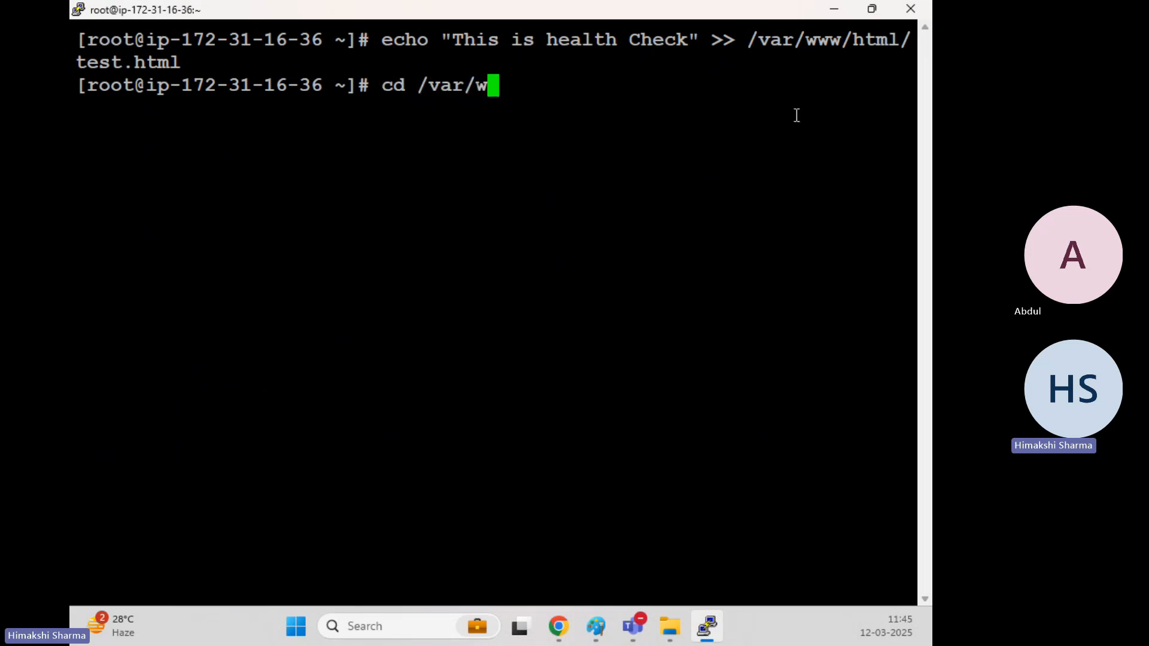
pyautogui.write('ww/html')
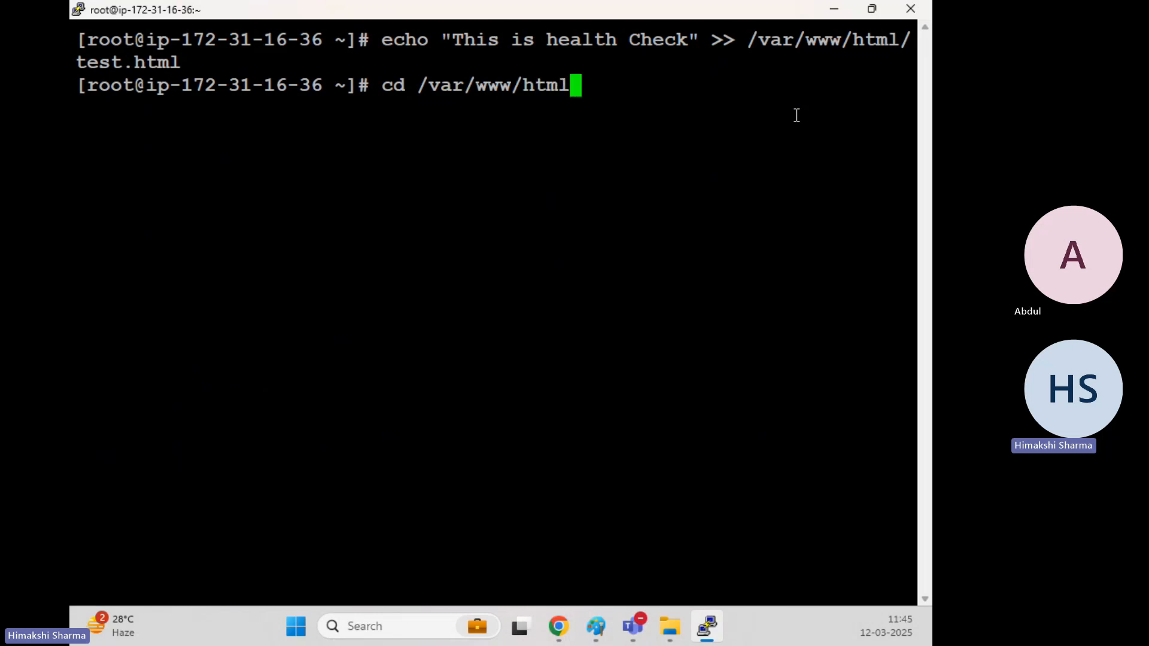
pyautogui.press('Return')
pyautogui.write('ls')
pyautogui.press('Return')
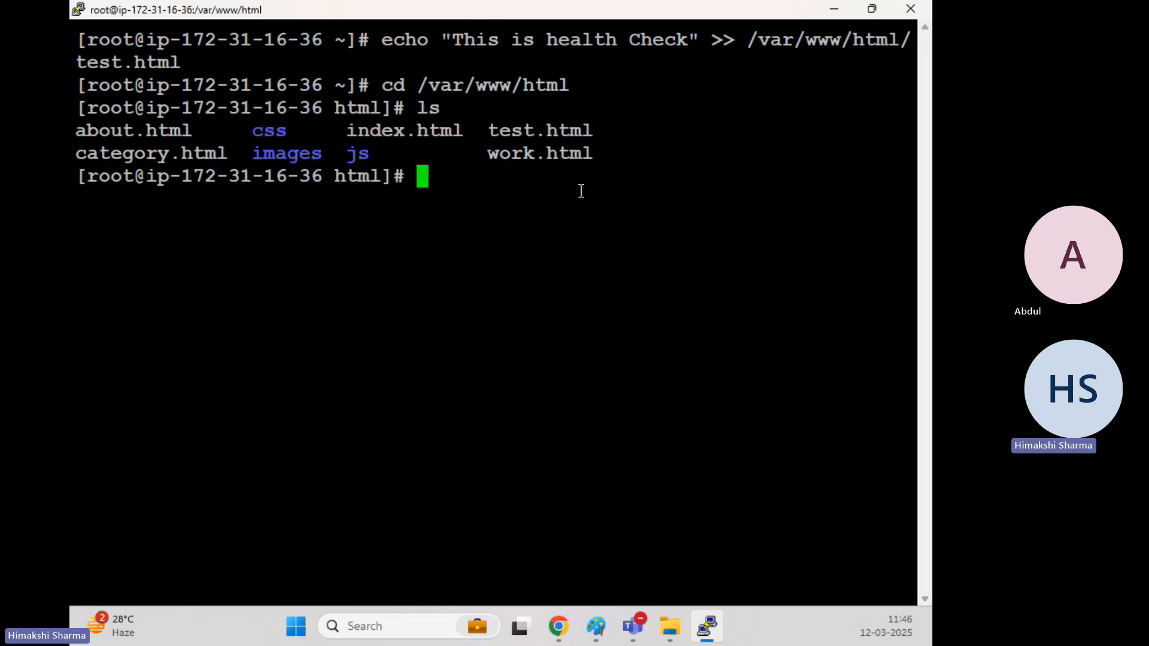
pyautogui.moveTo(494, 131); pyautogui.dragTo(587, 119)
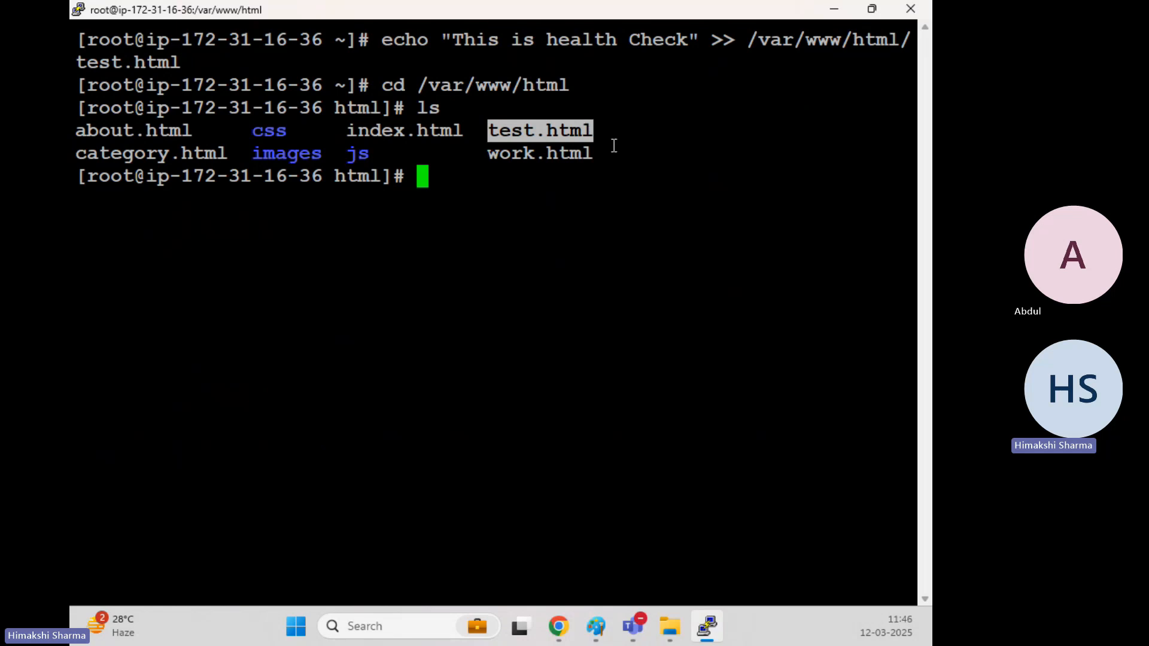
pyautogui.click(586, 127)
pyautogui.moveTo(594, 127); pyautogui.dragTo(489, 129)
pyautogui.click(604, 132)
pyautogui.moveTo(594, 127); pyautogui.dragTo(499, 126)
pyautogui.click(624, 147)
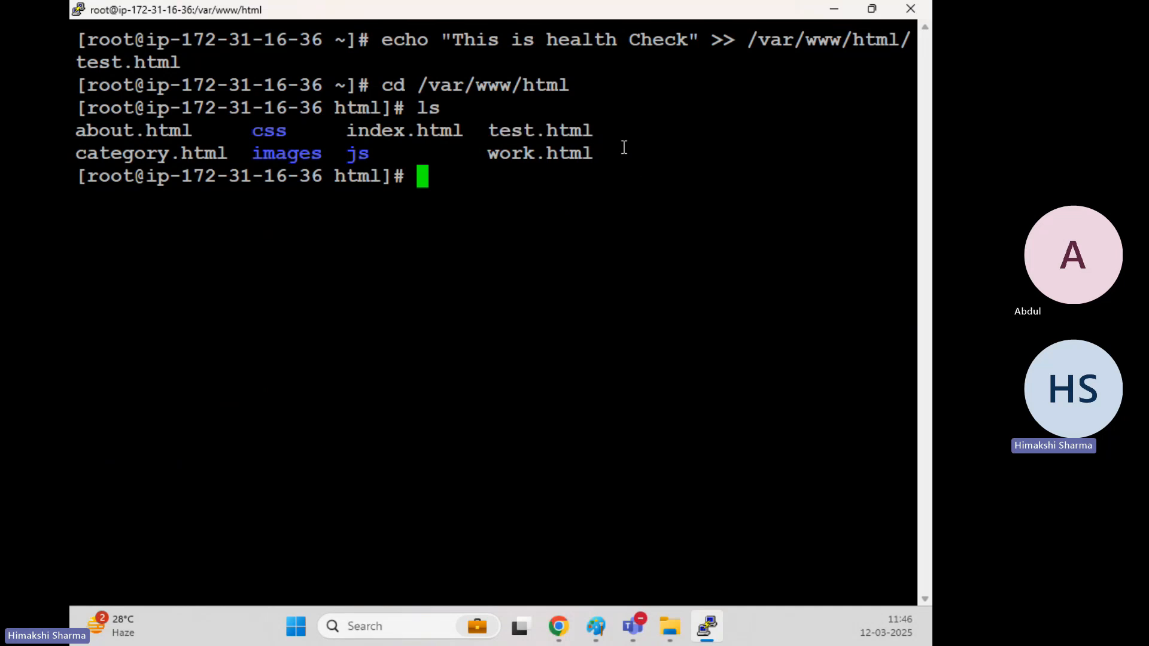
pyautogui.moveTo(593, 130); pyautogui.dragTo(500, 129)
pyautogui.click(661, 175)
pyautogui.click(835, 12)
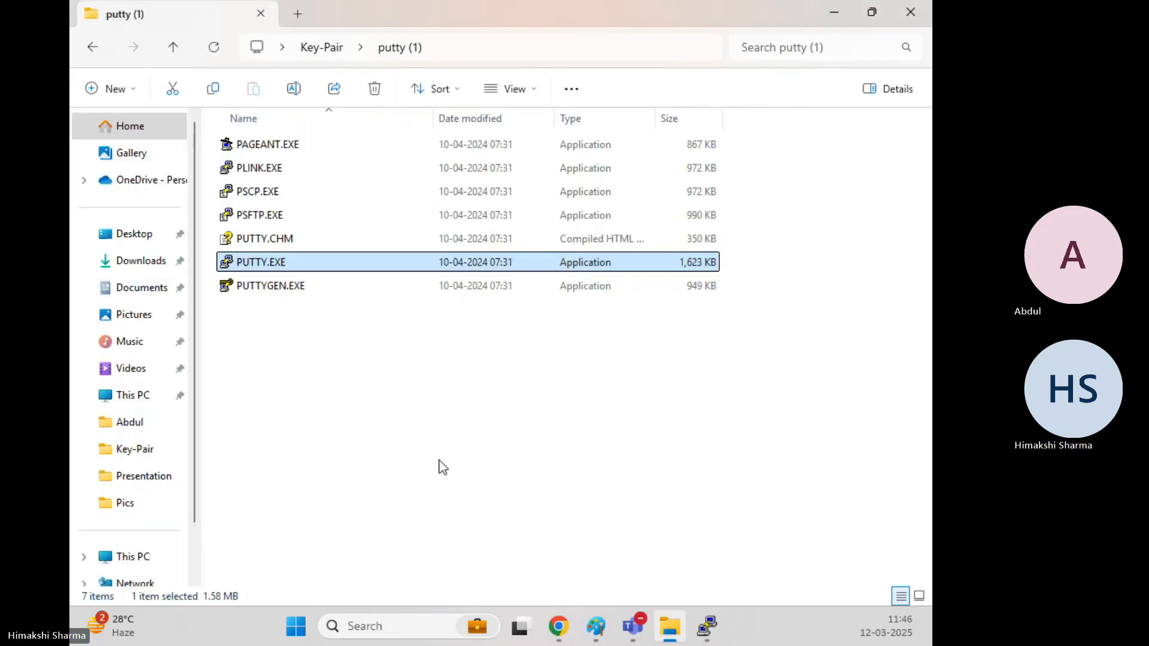
# Bring the EC2 console back and reload the Spering site through the load balancer.
pyautogui.click(443, 467)
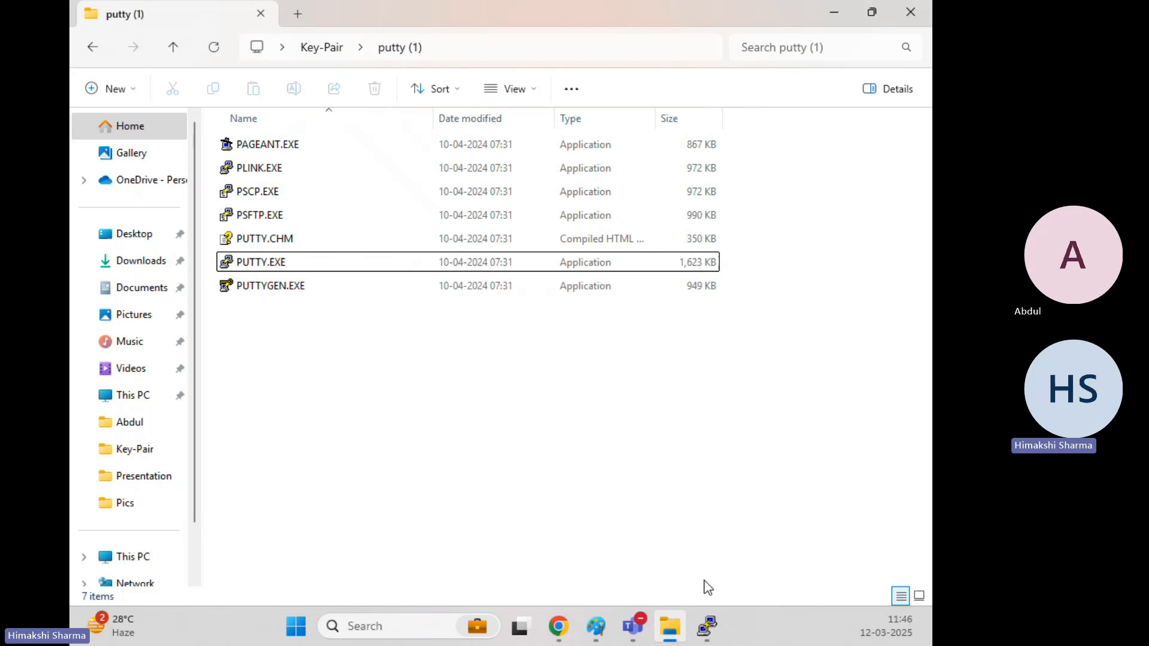
pyautogui.click(557, 626)
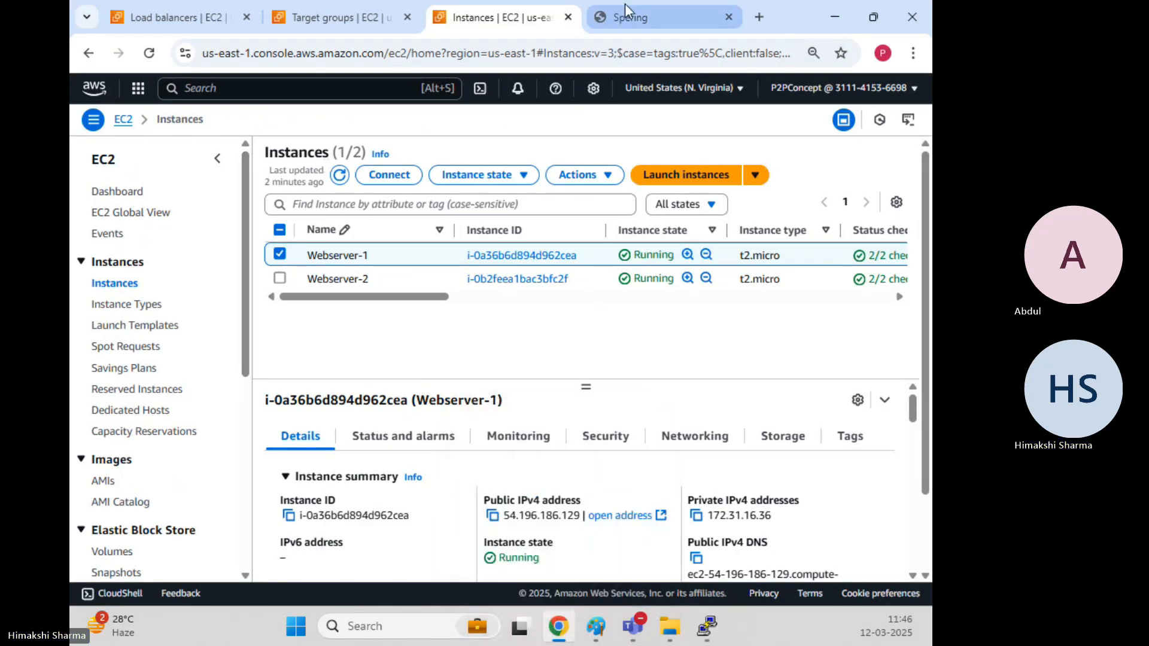
pyautogui.click(626, 13)
pyautogui.click(149, 55)
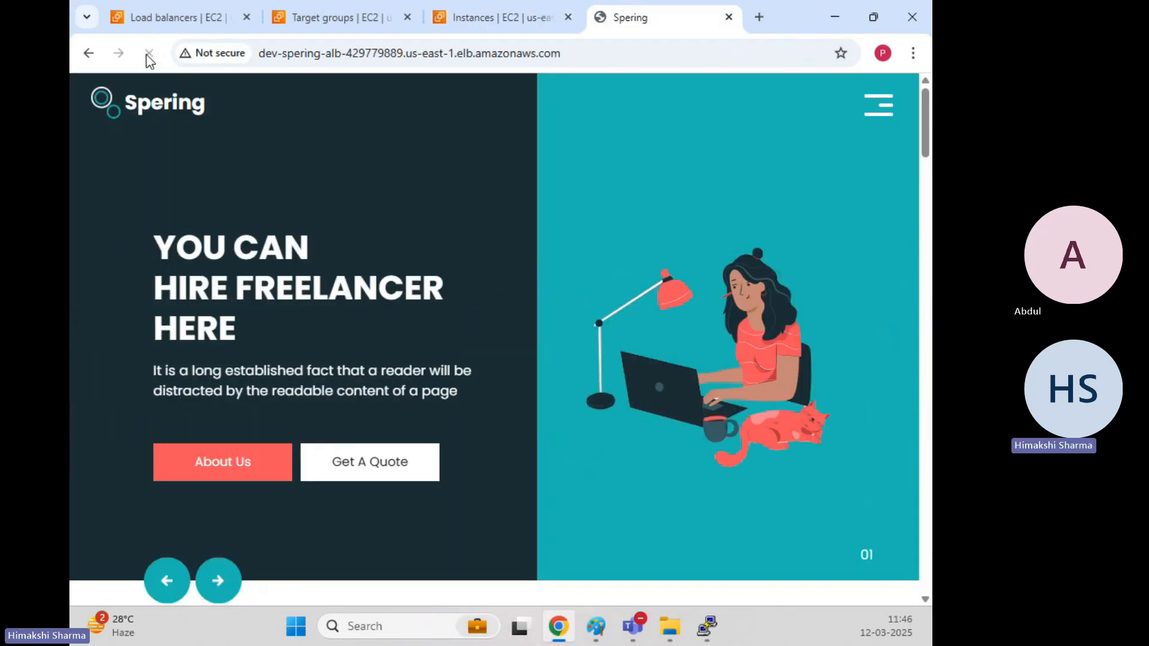
pyautogui.click(545, 21)
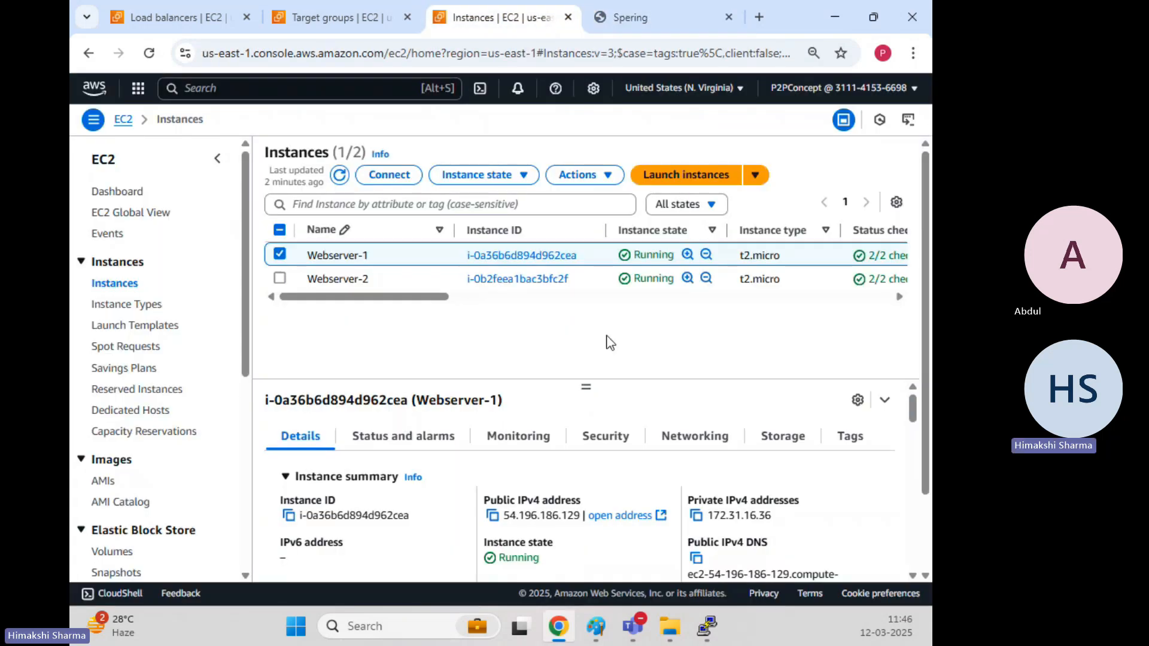
# Refresh Spering-ALB-TG targets: Webserver-1 now healthy, Webserver-2 still unhealthy.
pyautogui.click(347, 19)
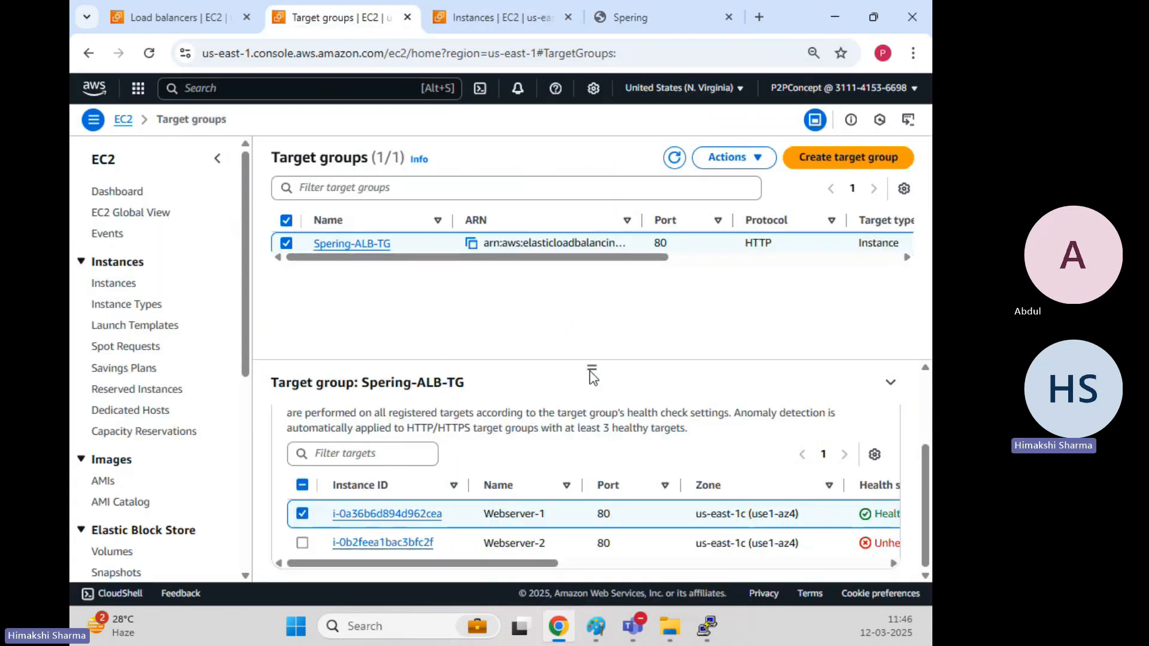
pyautogui.click(674, 157)
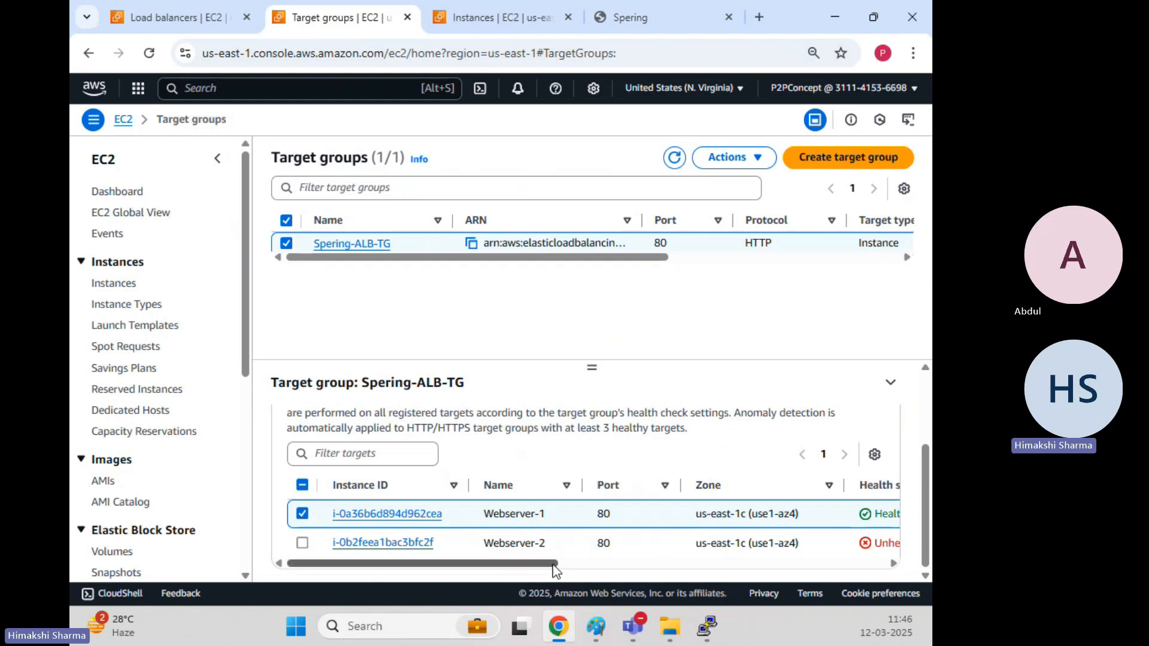
pyautogui.moveTo(561, 564); pyautogui.dragTo(615, 563)
pyautogui.moveTo(796, 518); pyautogui.dragTo(760, 520)
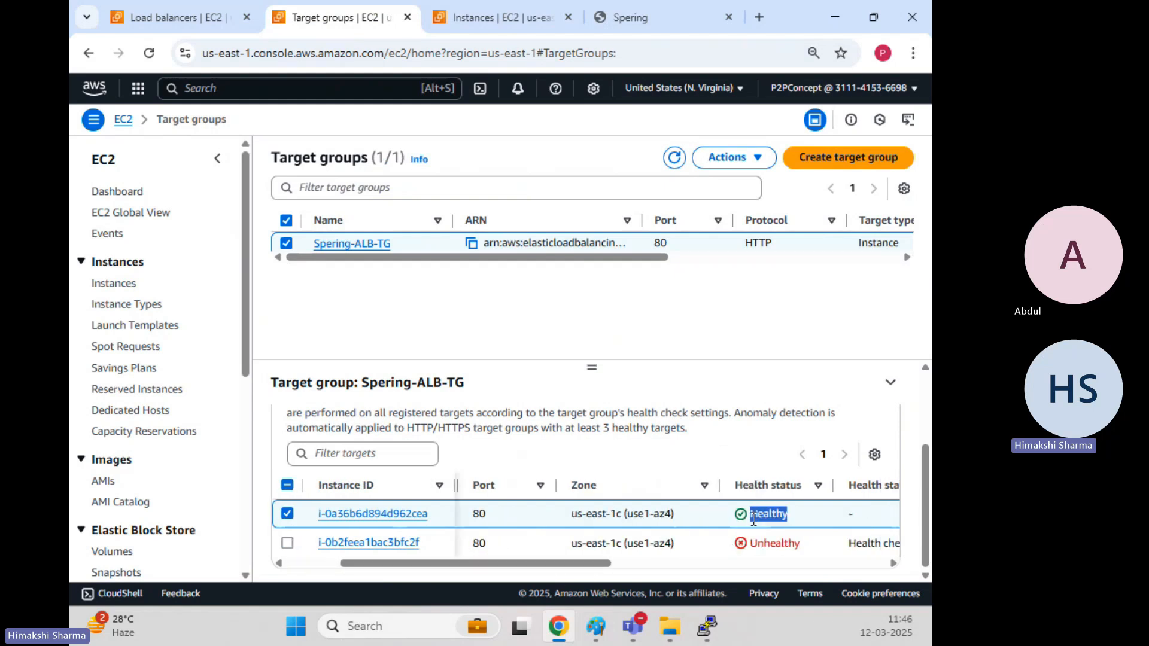
pyautogui.moveTo(574, 565); pyautogui.dragTo(442, 543)
pyautogui.click(462, 298)
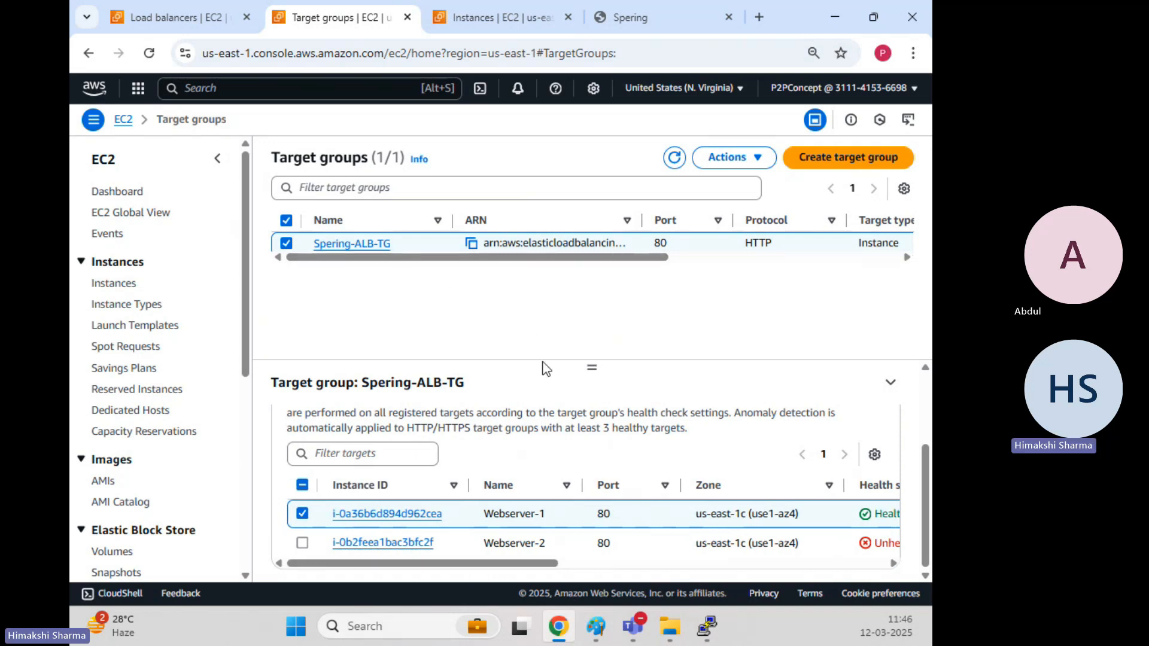
pyautogui.click(674, 158)
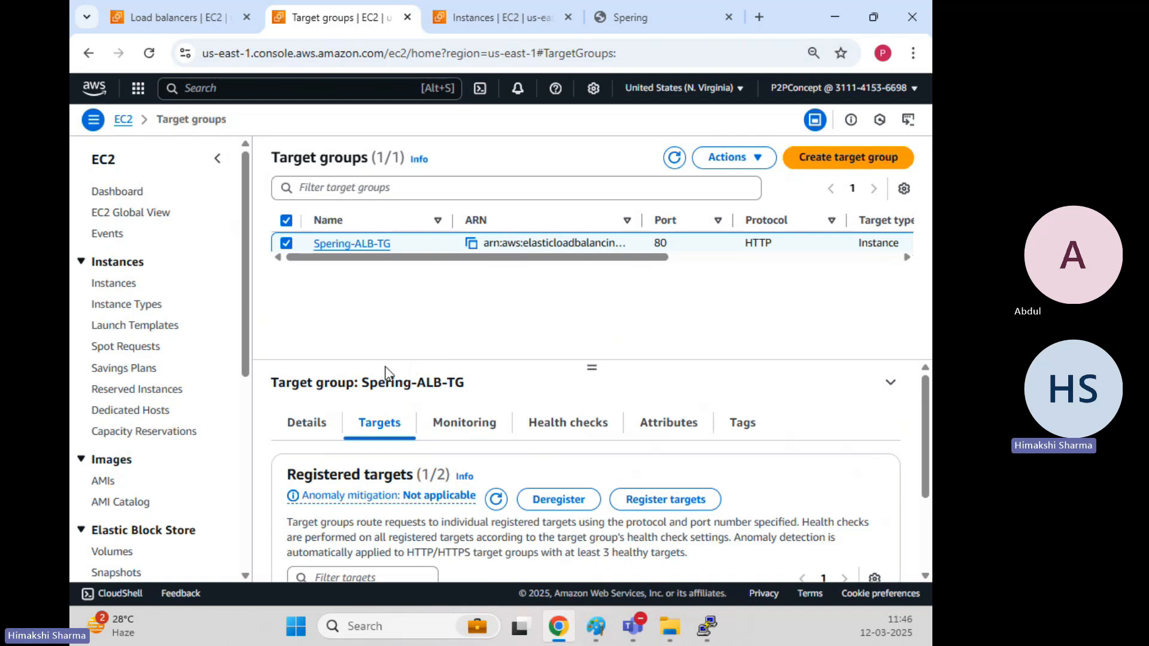
pyautogui.click(300, 426)
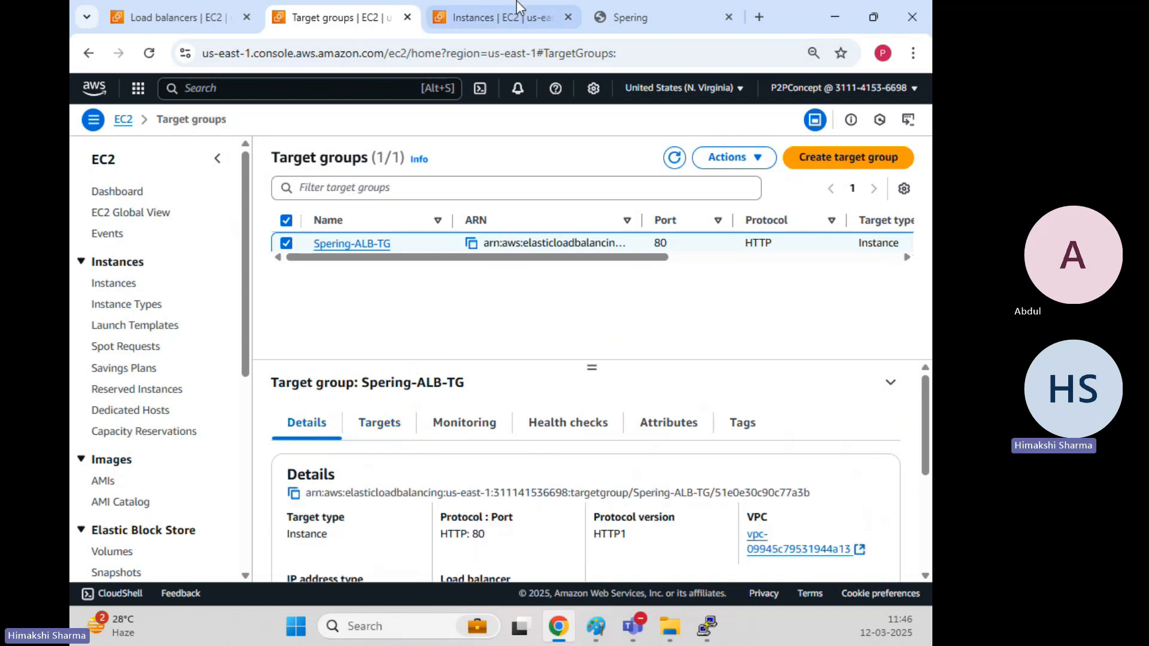
pyautogui.click(510, 18)
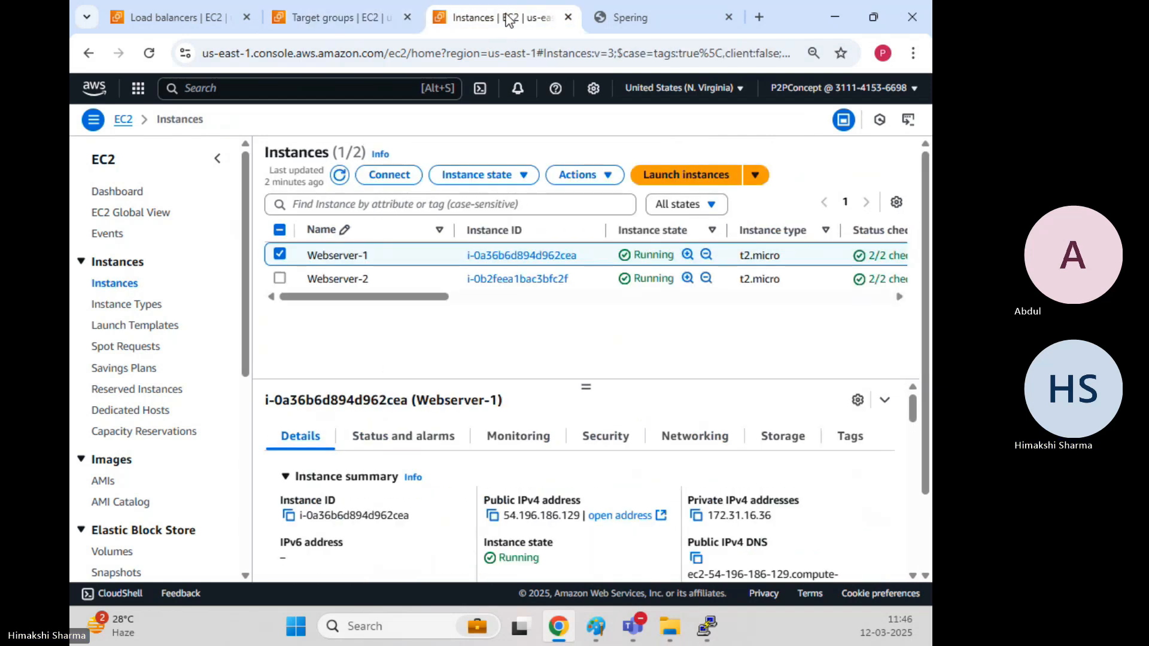
# Select Webserver-2, copy its public IPv4 address and launch PUTTY.EXE from the desktop.
pyautogui.click(278, 254)
pyautogui.click(280, 258)
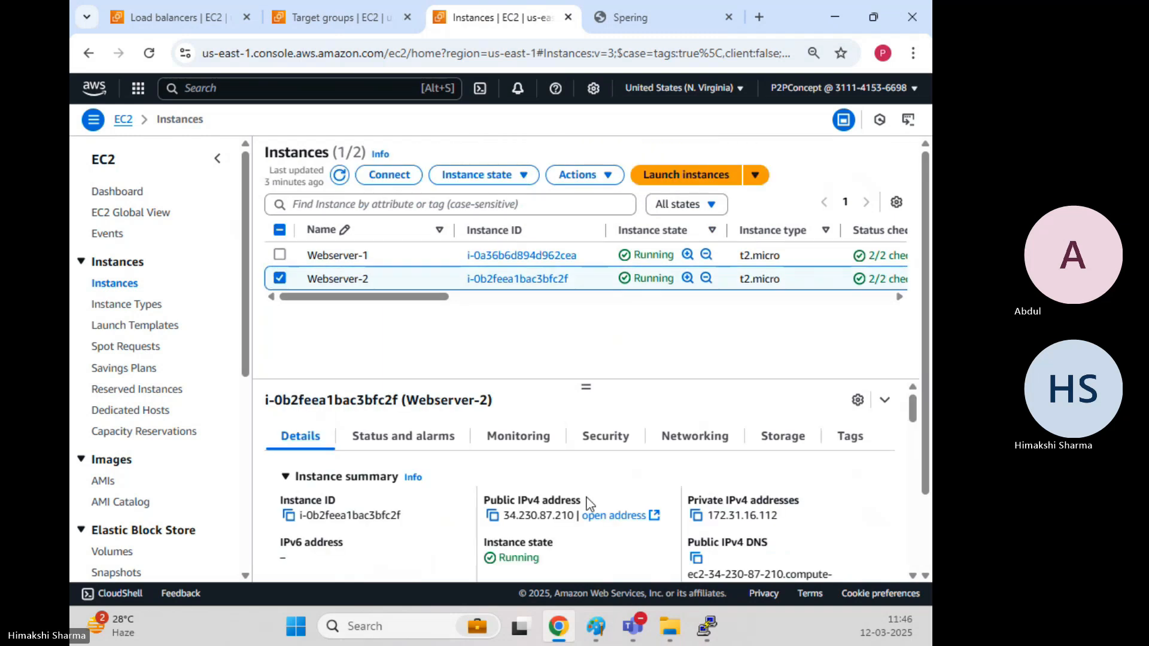
pyautogui.click(492, 516)
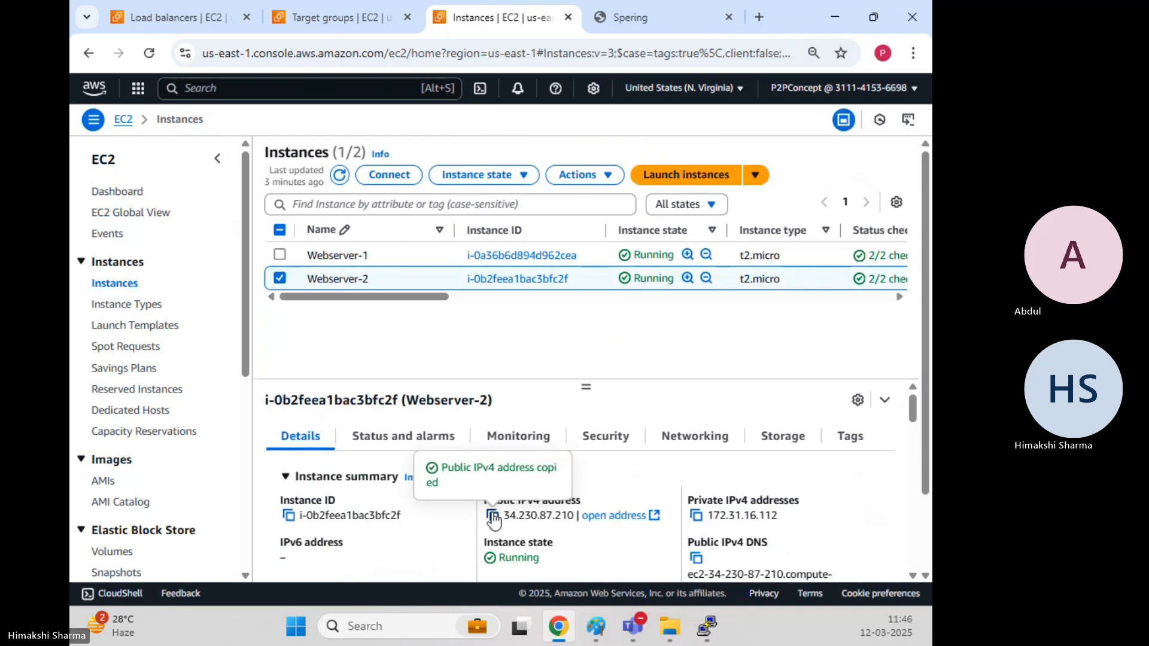
pyautogui.click(840, 15)
pyautogui.doubleClick(248, 263)
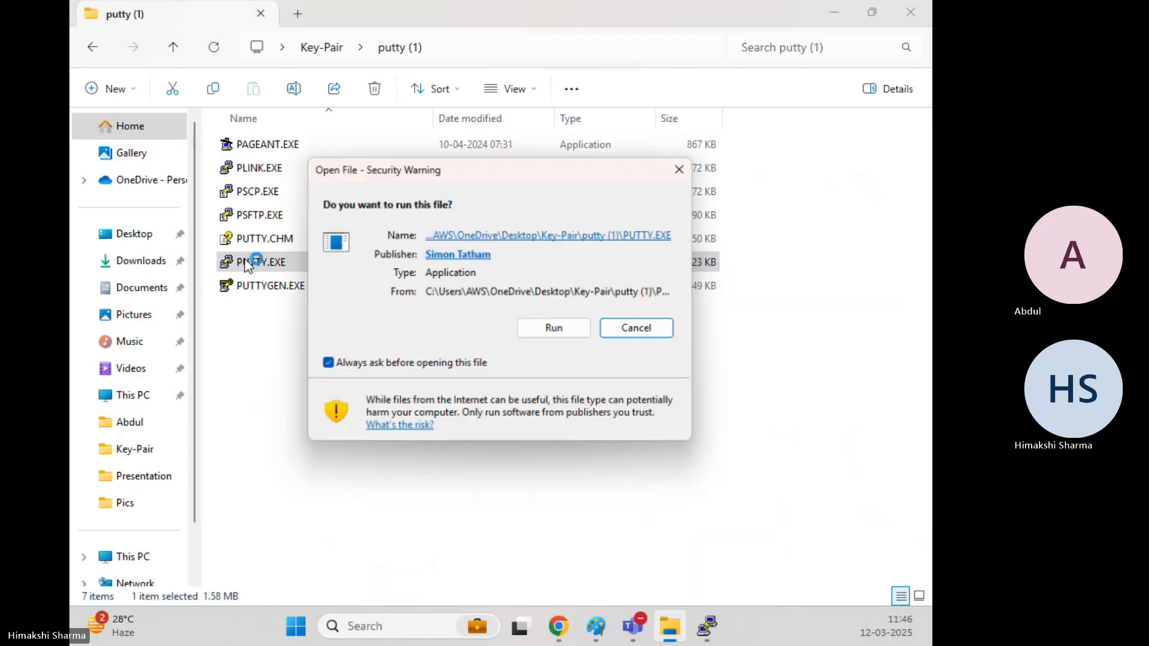
pyautogui.click(552, 328)
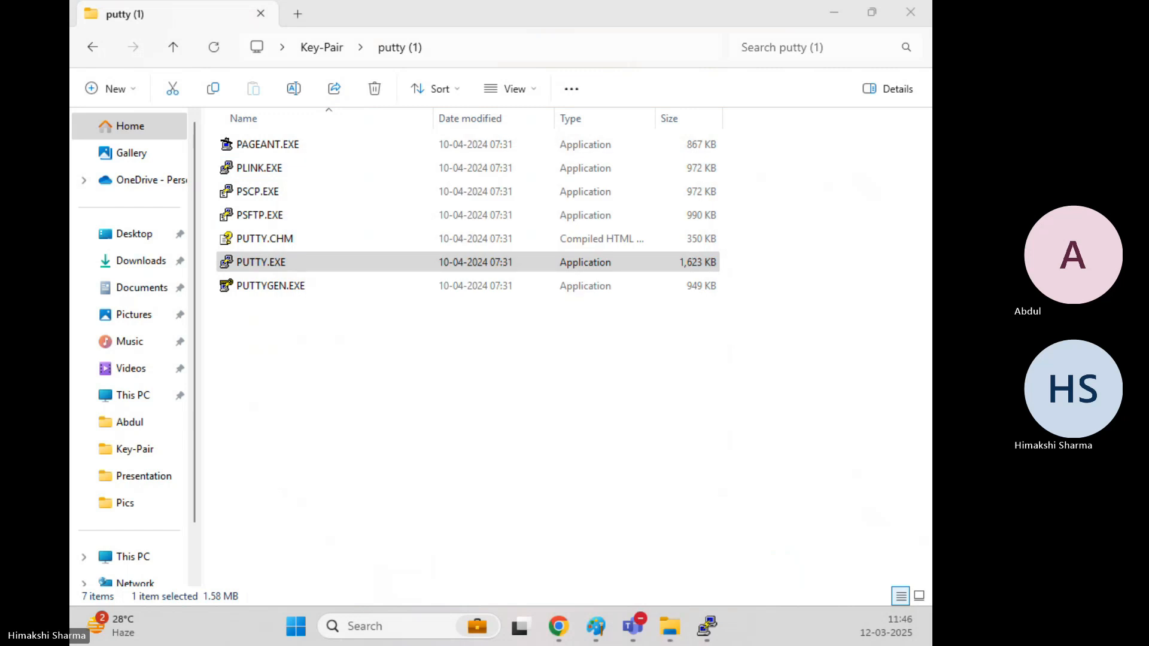
# Connect to 34.230.87.210 with the .ppk private key and log in as ec2-user.
pyautogui.hotkey('ctrl', 'v')
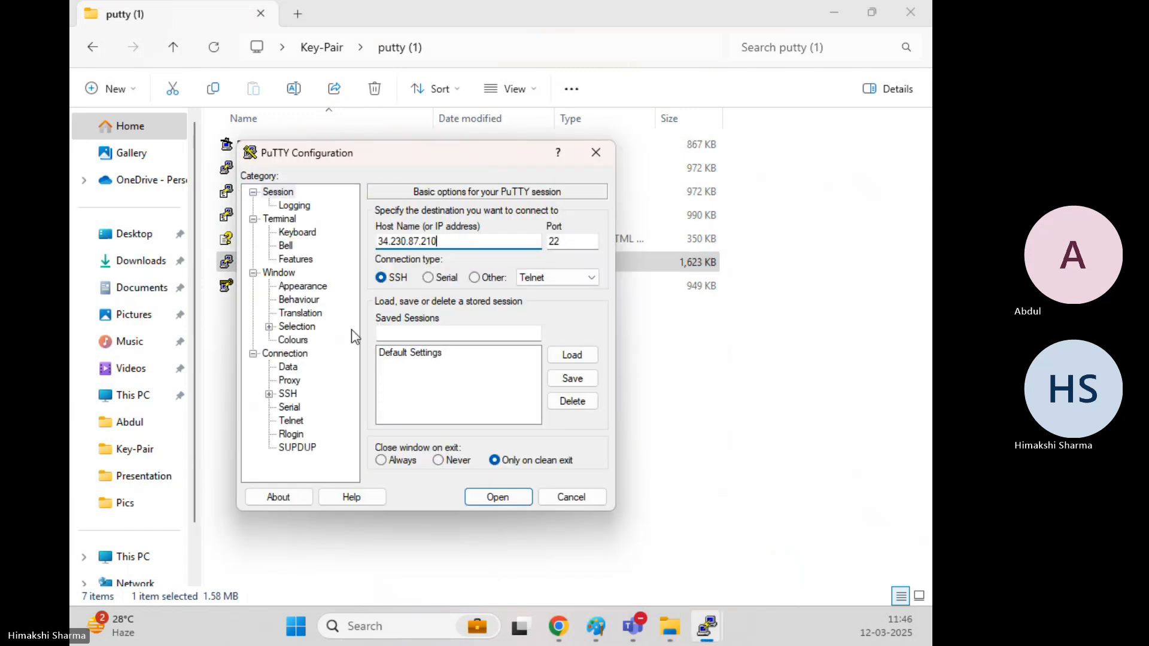
pyautogui.click(269, 394)
pyautogui.click(285, 408)
pyautogui.click(317, 421)
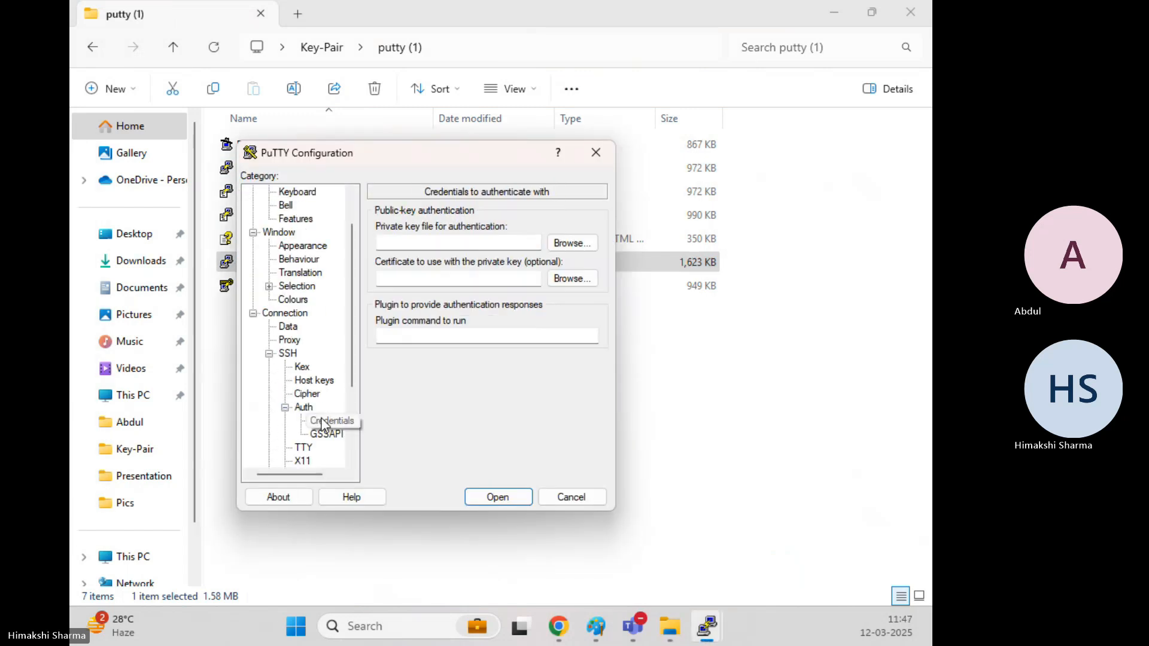
pyautogui.click(593, 244)
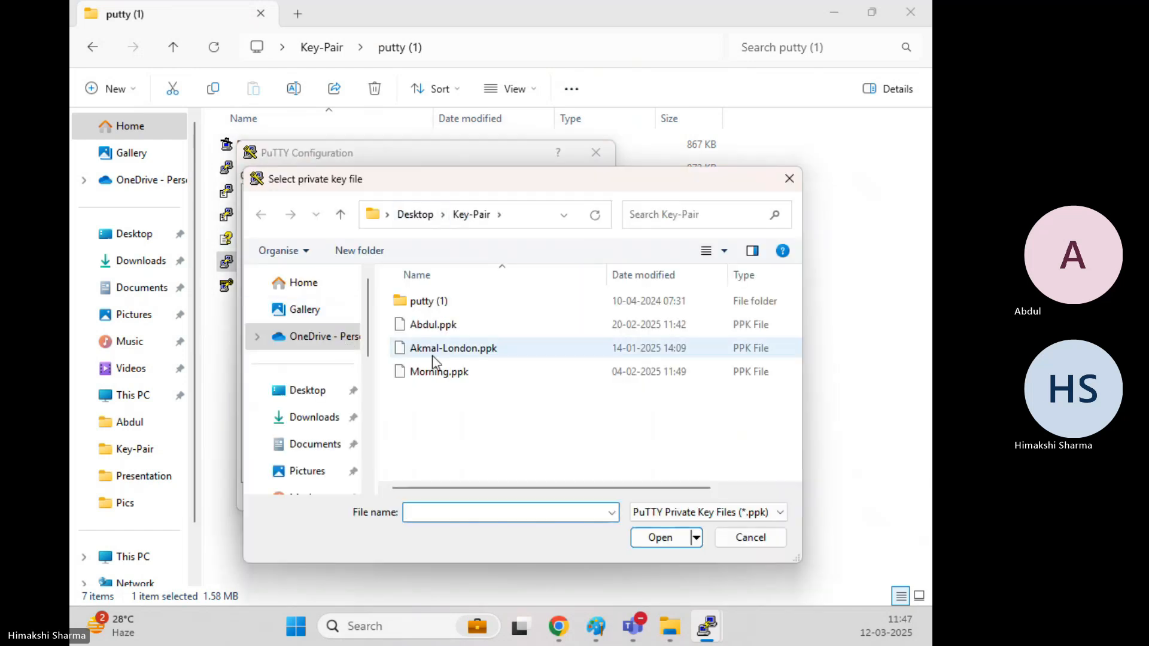
pyautogui.doubleClick(451, 324)
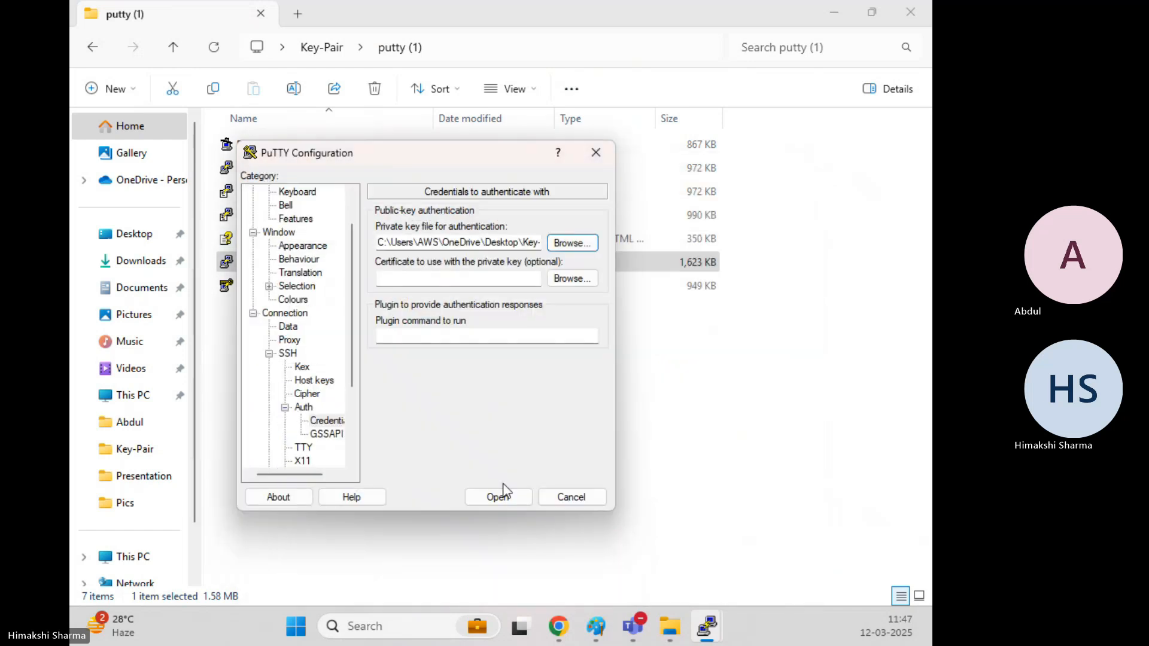
pyautogui.click(499, 496)
pyautogui.click(421, 441)
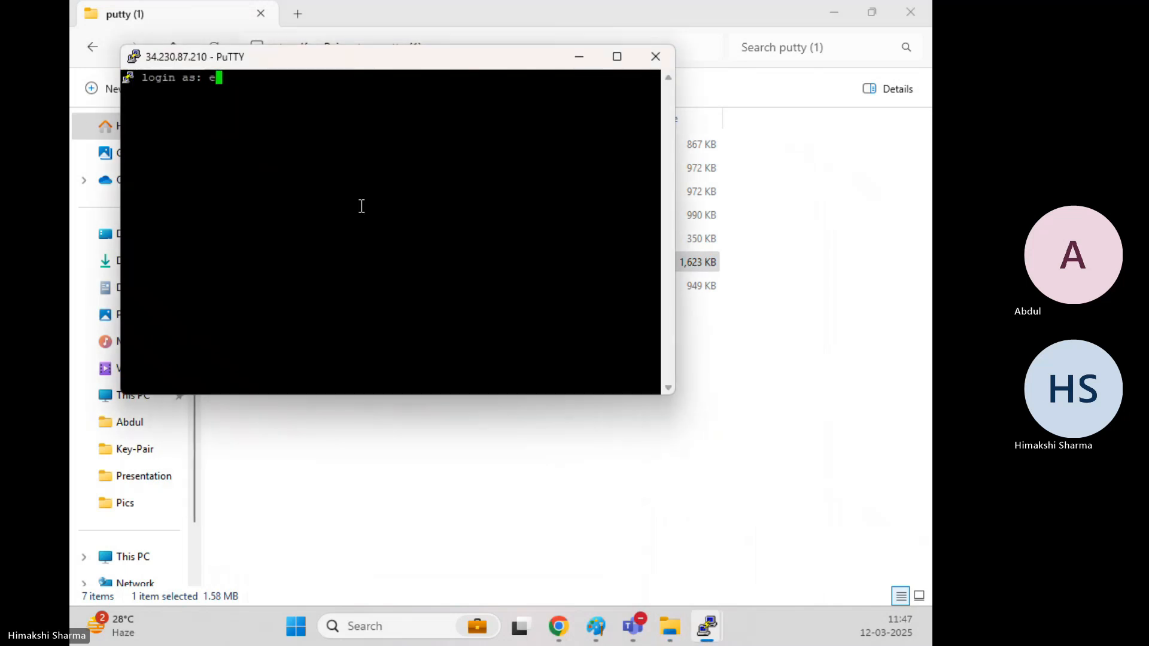
pyautogui.write('ec2-user')
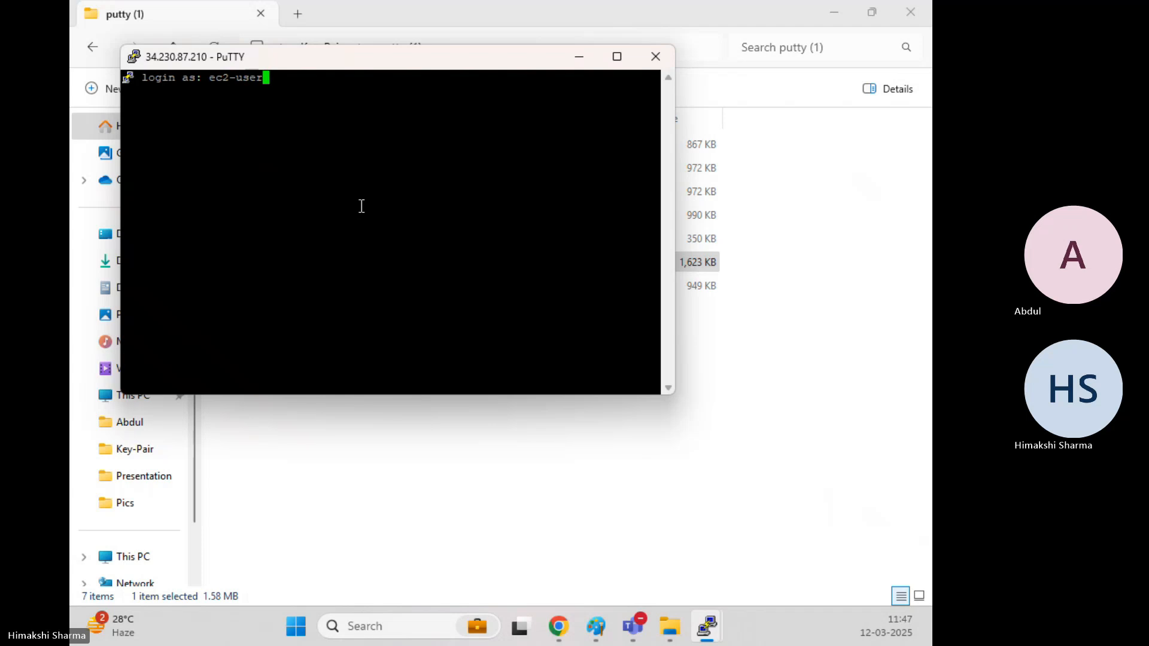
pyautogui.press('Return')
# Set the session's terminal font to Courier New Bold 18.
pyautogui.rightClick(335, 64)
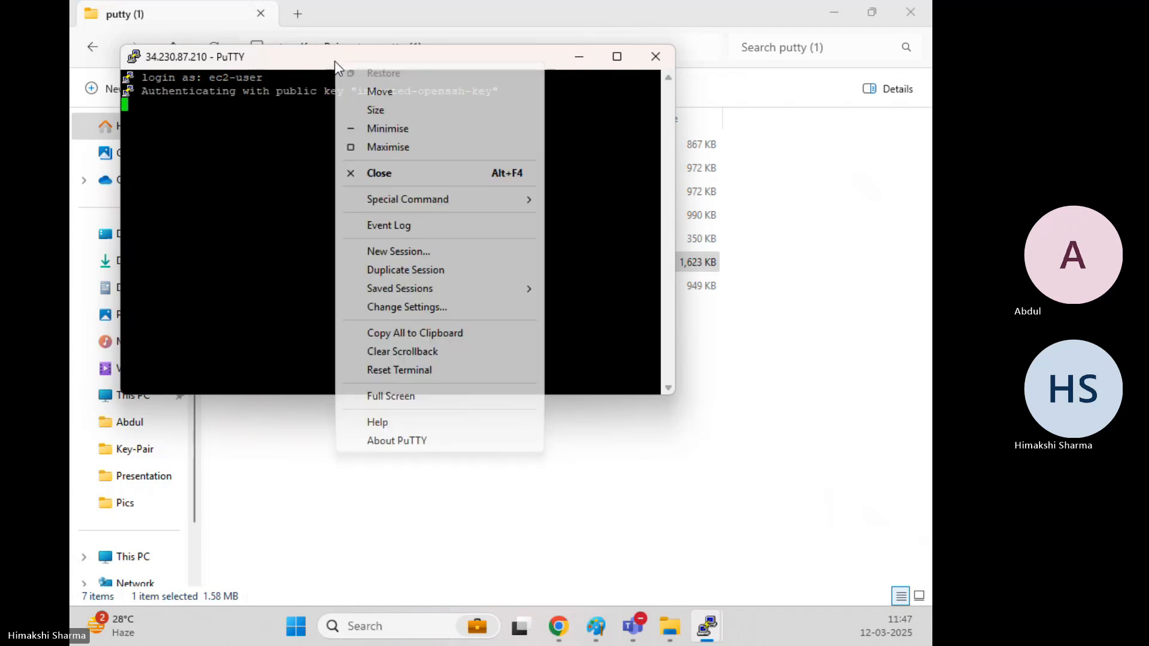
pyautogui.click(428, 309)
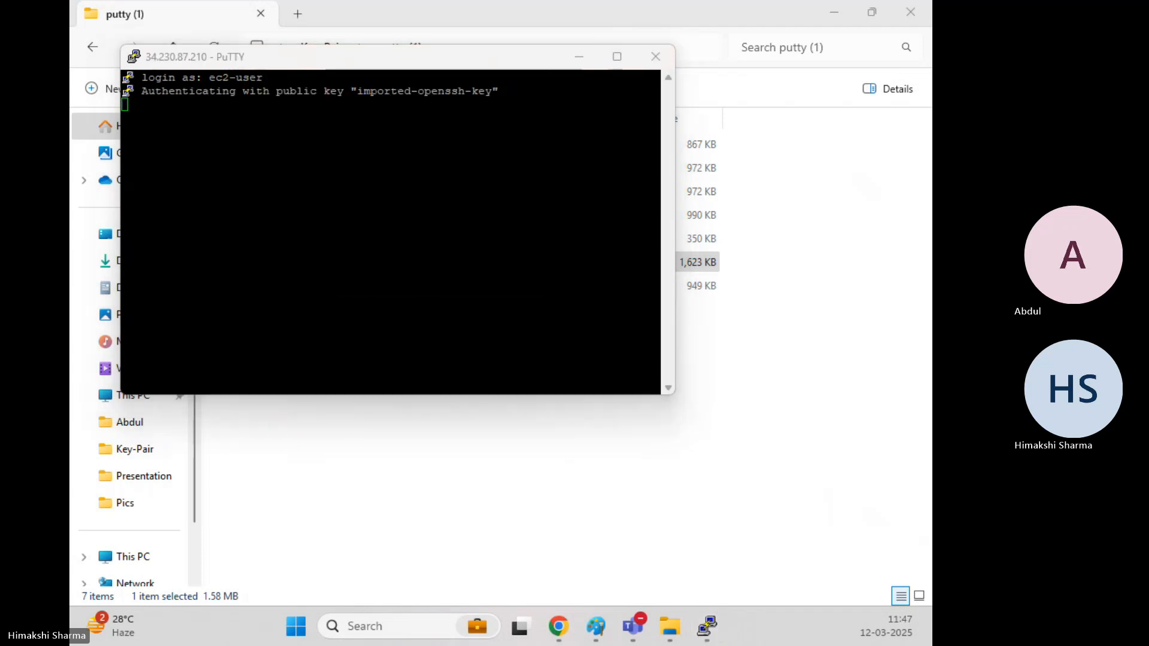
pyautogui.click(204, 230)
pyautogui.click(472, 256)
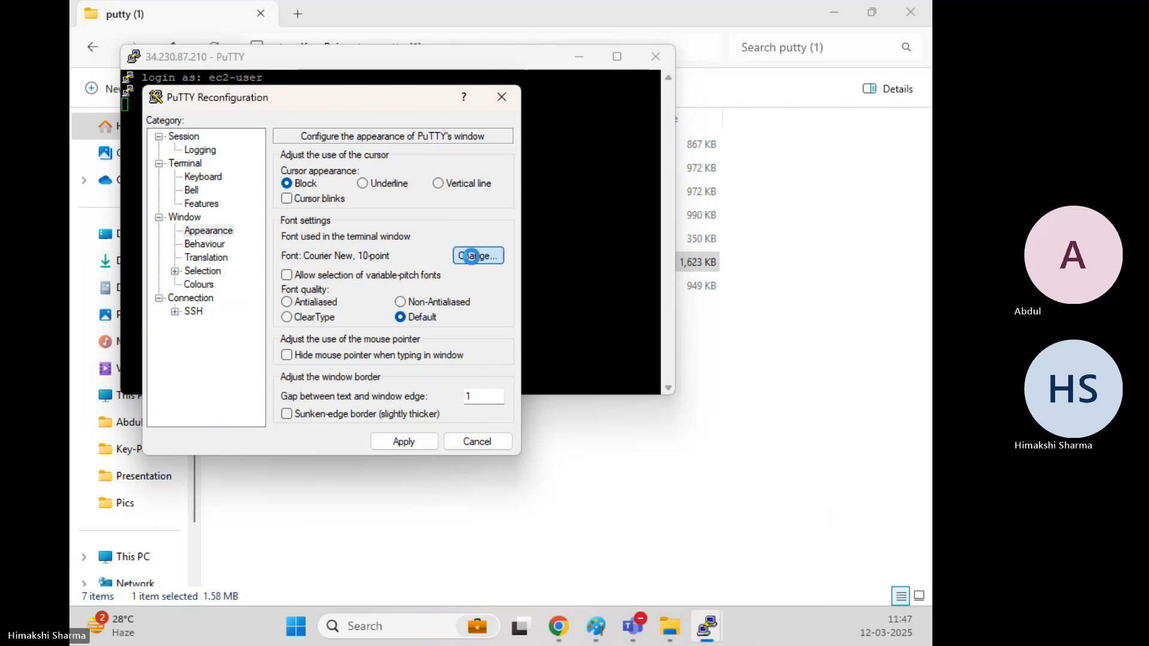
pyautogui.click(383, 306)
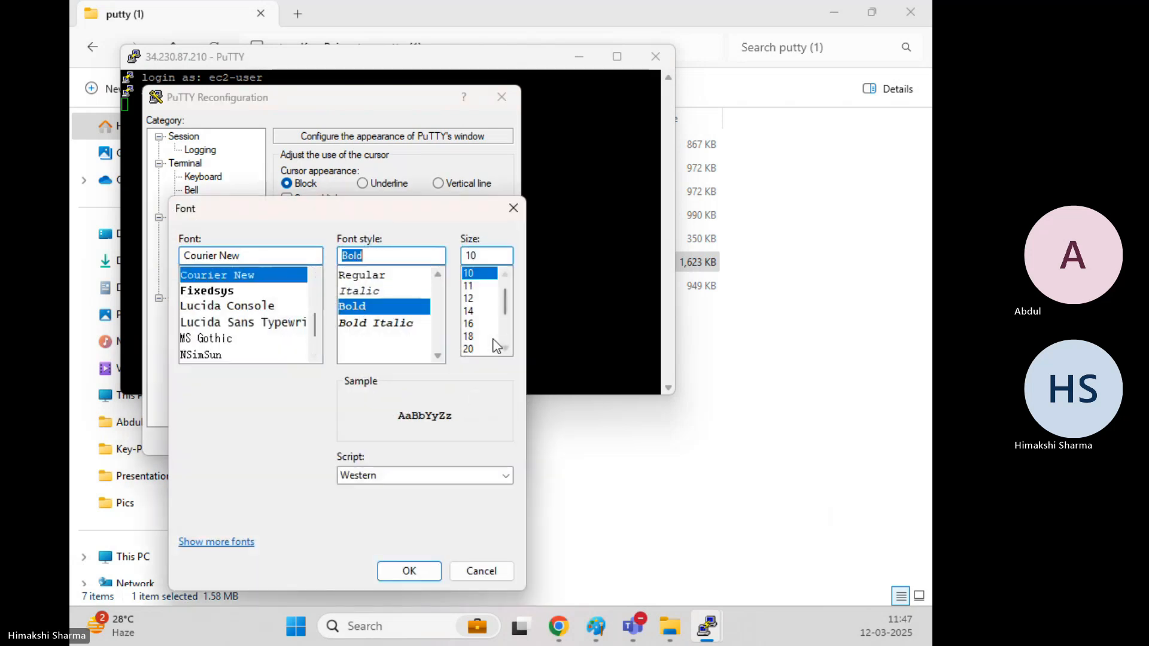
pyautogui.click(494, 339)
pyautogui.moveTo(376, 207); pyautogui.dragTo(486, 119)
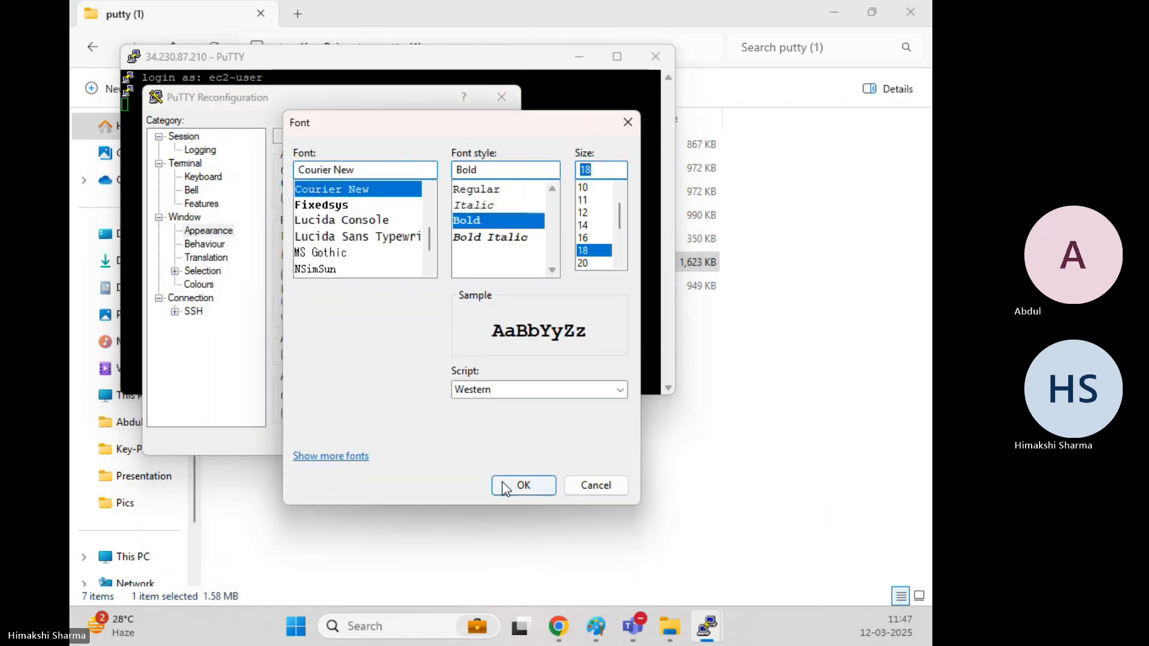
pyautogui.click(501, 482)
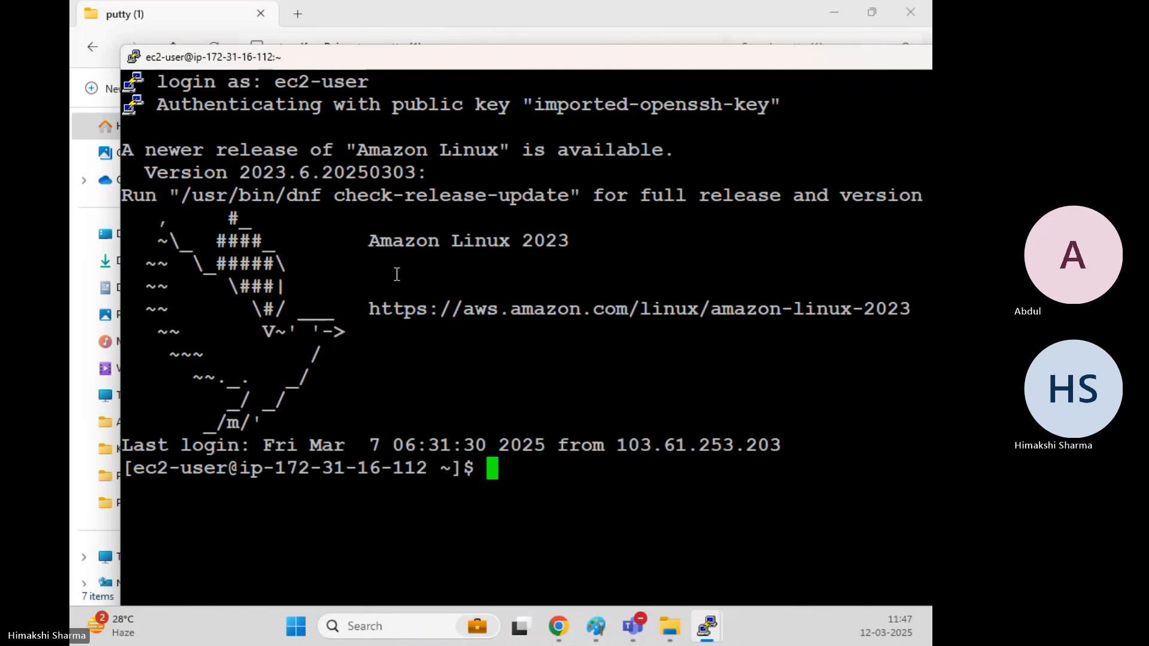
# Switch to a root shell with sudo su - on the second webserver, clearing the screen.
pyautogui.write('clear')
pyautogui.press('Return')
pyautogui.write('sudo su -')
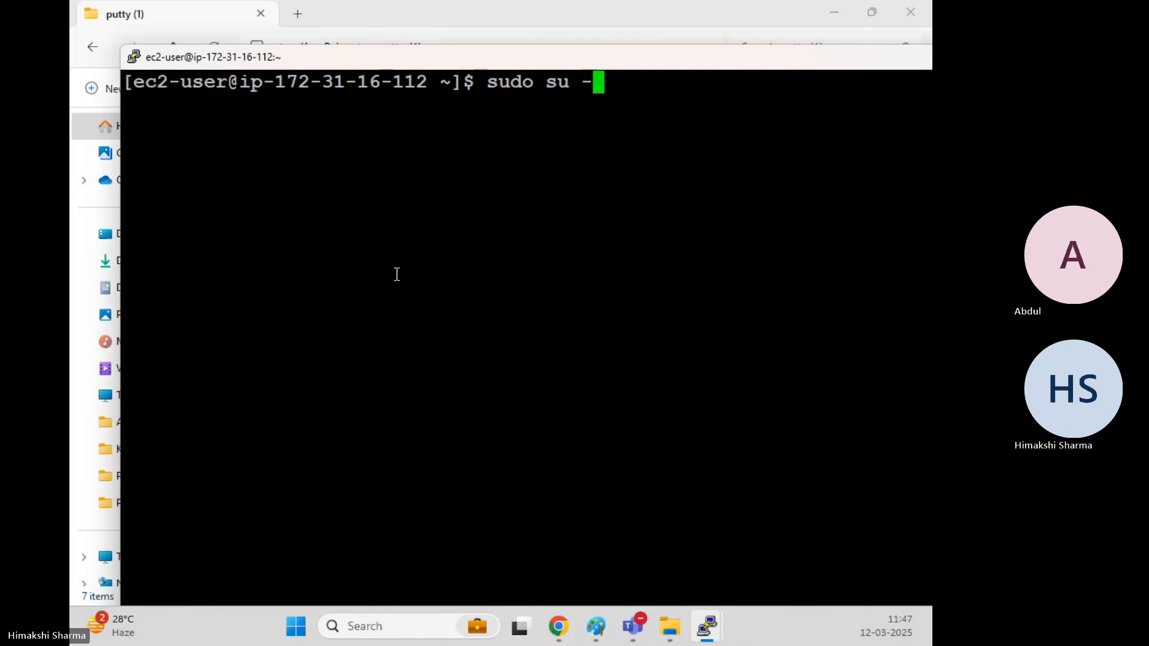
pyautogui.press('Return')
pyautogui.write('clear')
pyautogui.press('Return')
# Write "Hello, This is Healthcheck" into /var/www/html/test.html, then minimize PuTTY.
pyautogui.write('e')
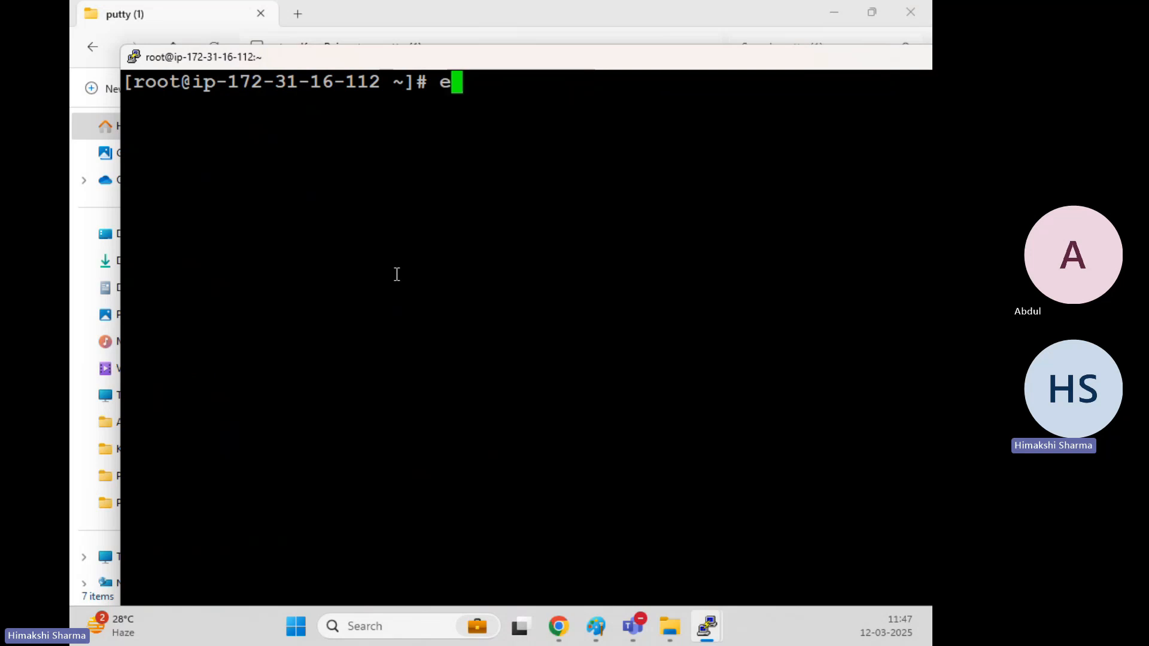
pyautogui.write('cho "Hello, Thi')
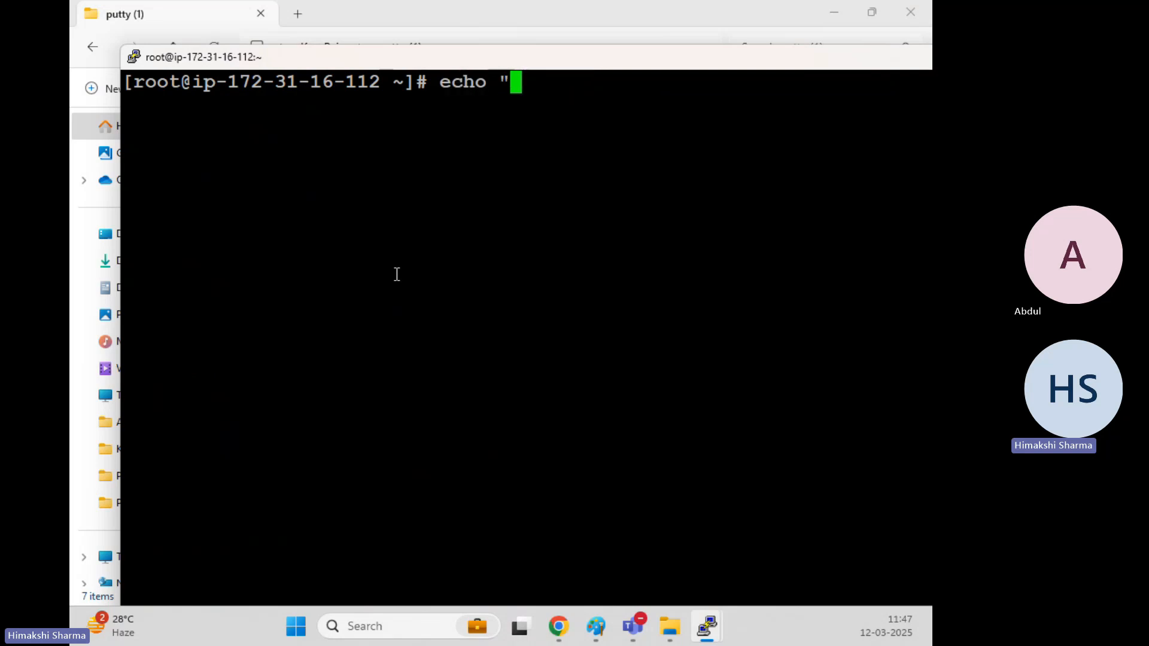
pyautogui.write('s is ')
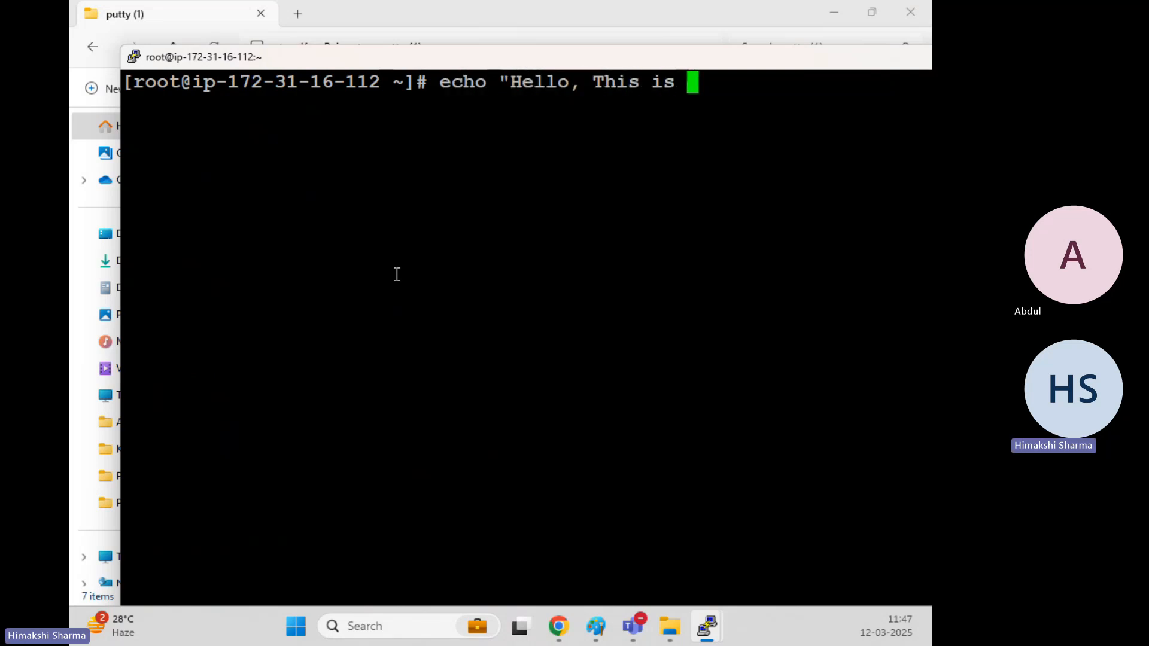
pyautogui.write('Health')
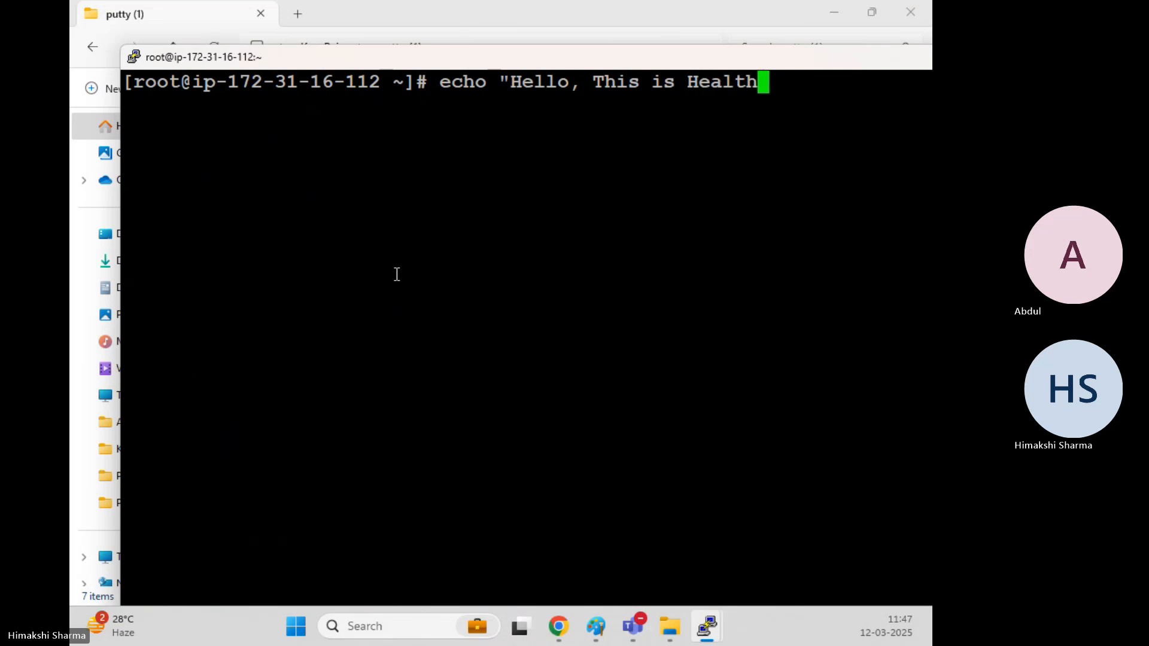
pyautogui.write('check" ')
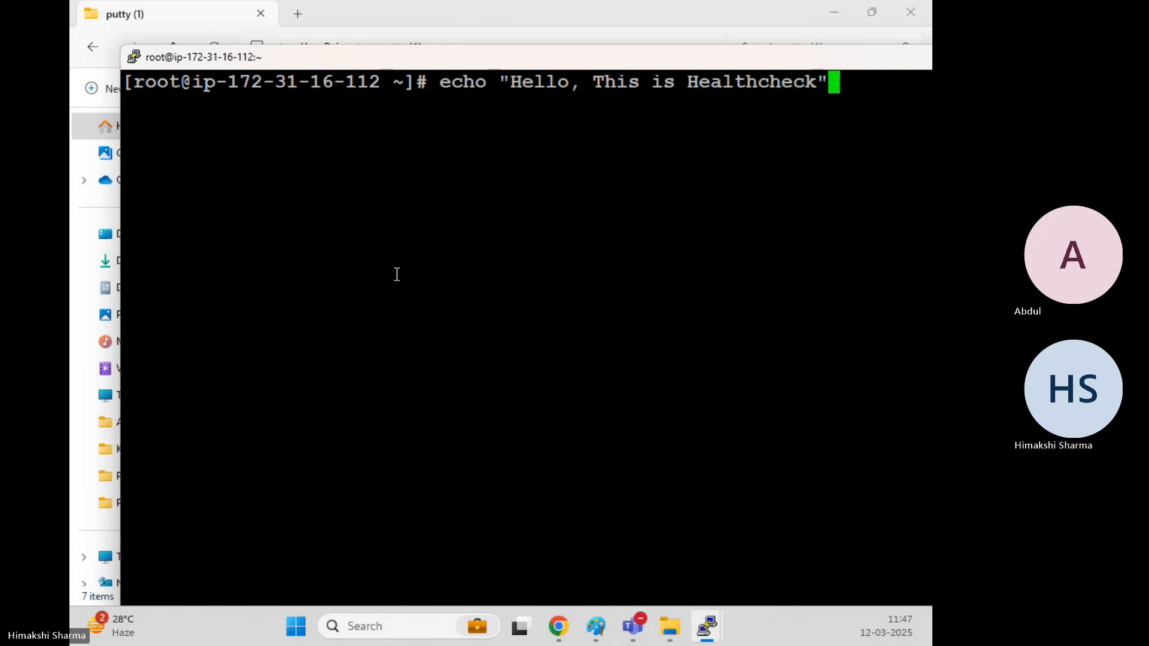
pyautogui.write('>>')
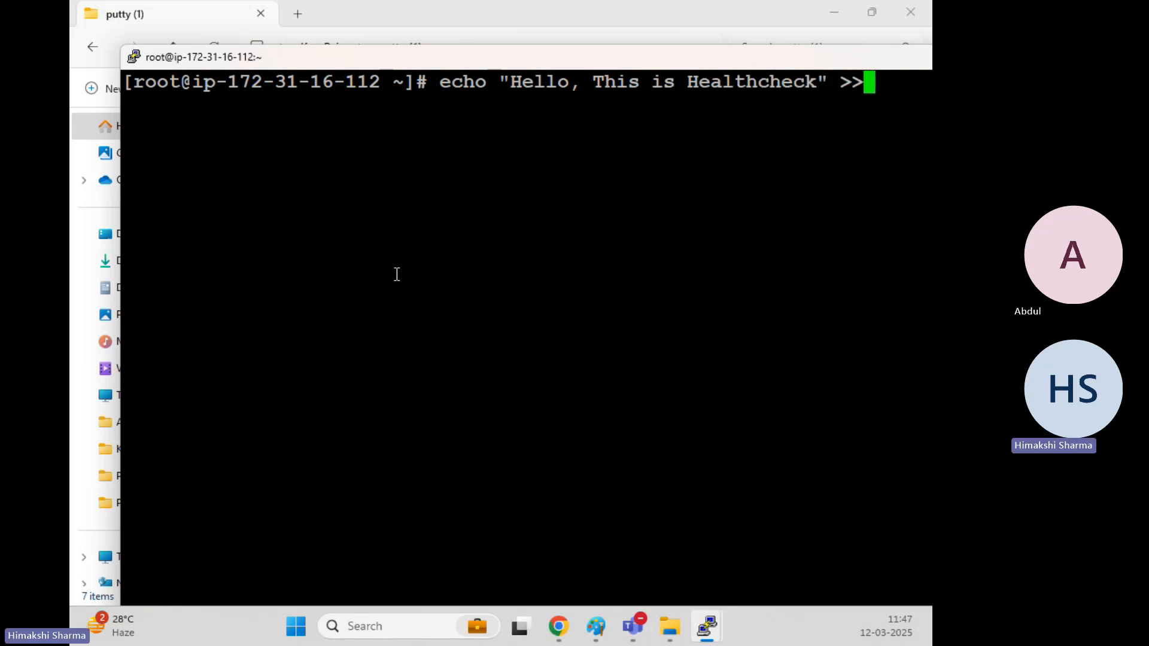
pyautogui.write(' /var/')
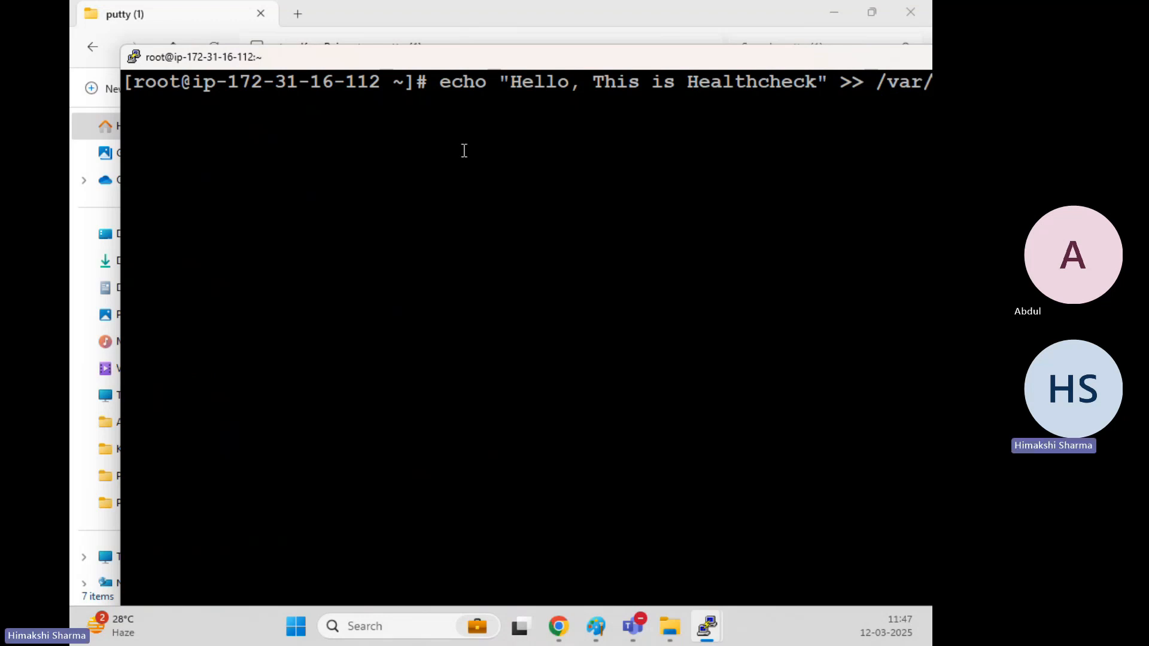
pyautogui.doubleClick(441, 56)
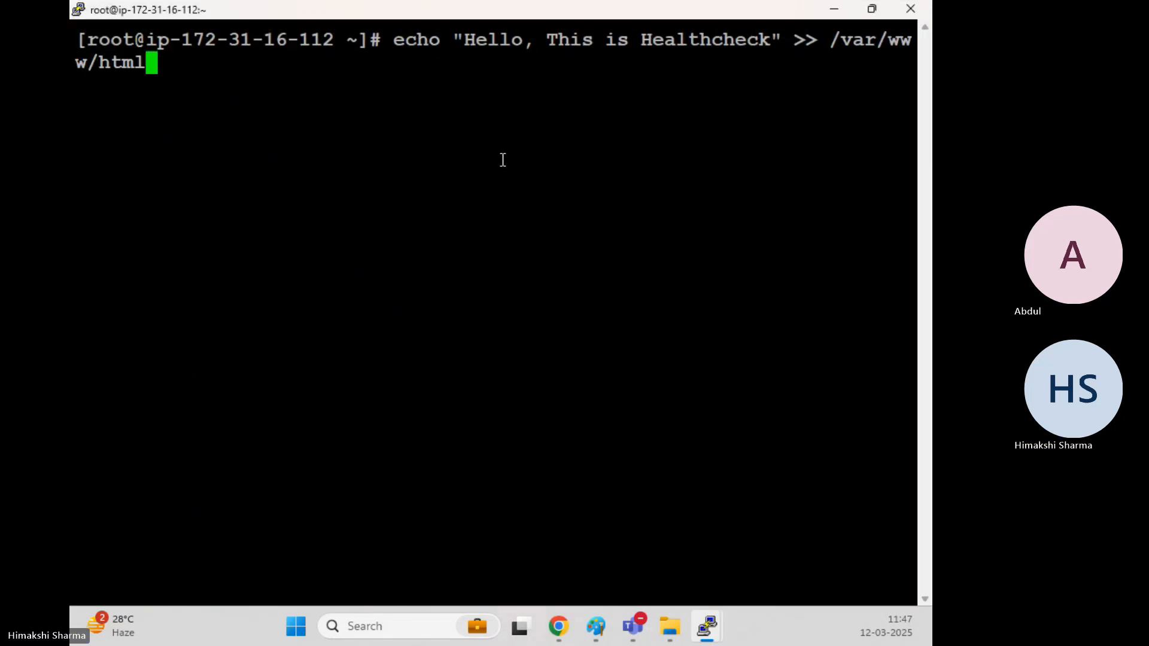
pyautogui.write('/test')
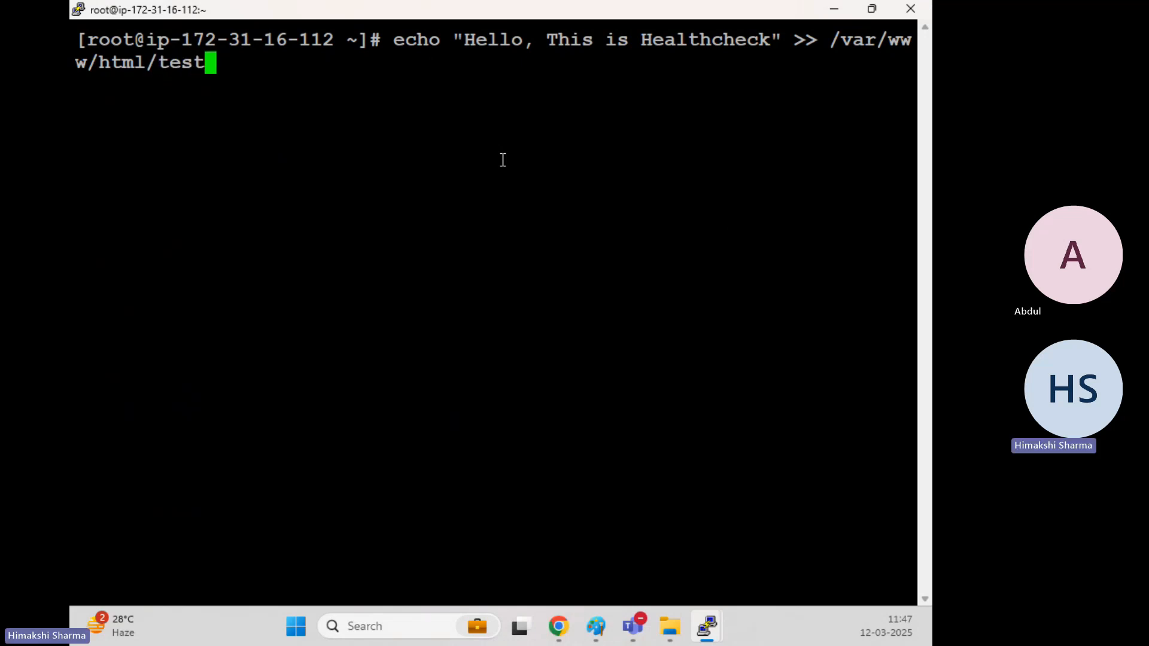
pyautogui.write('.html')
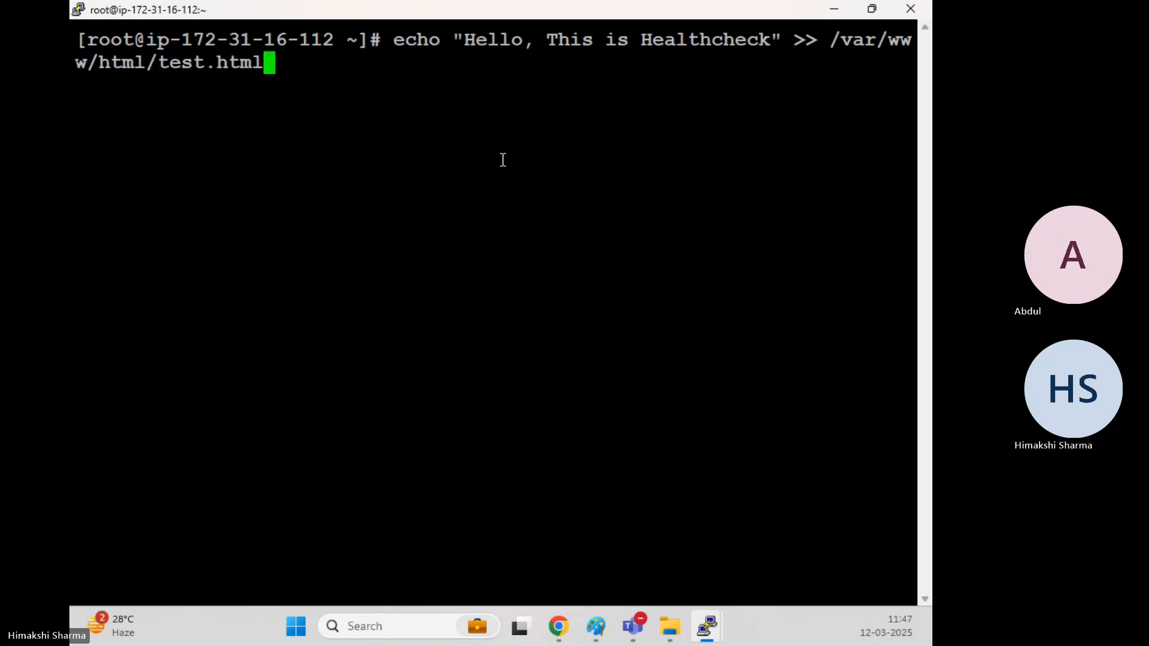
pyautogui.press('Return')
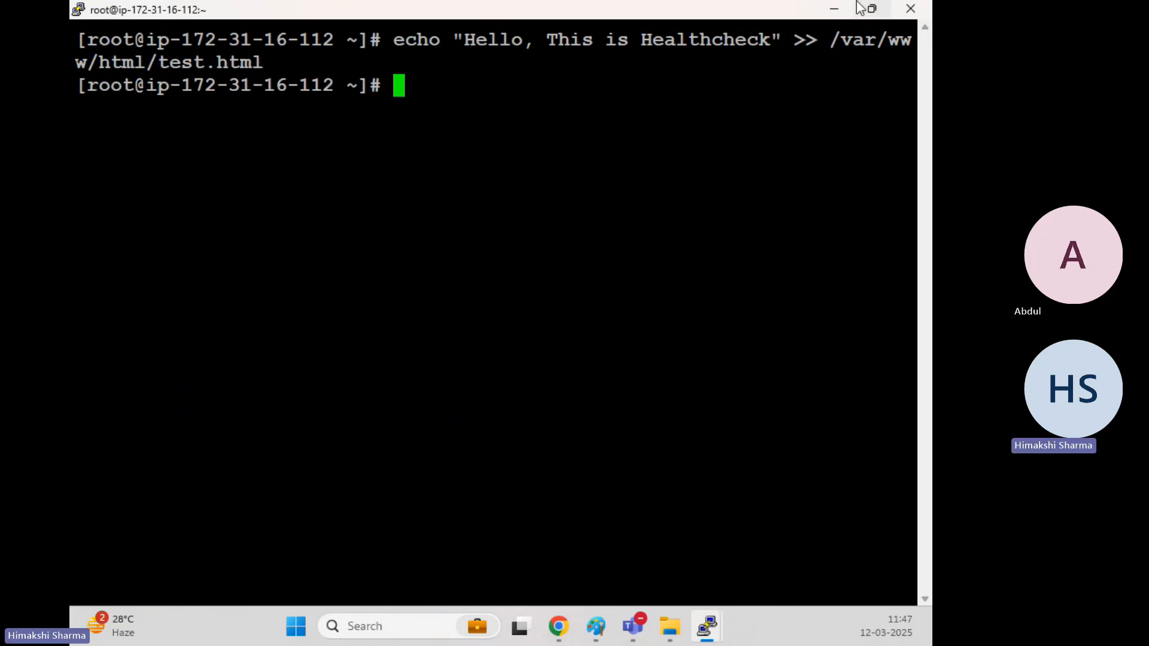
pyautogui.click(834, 10)
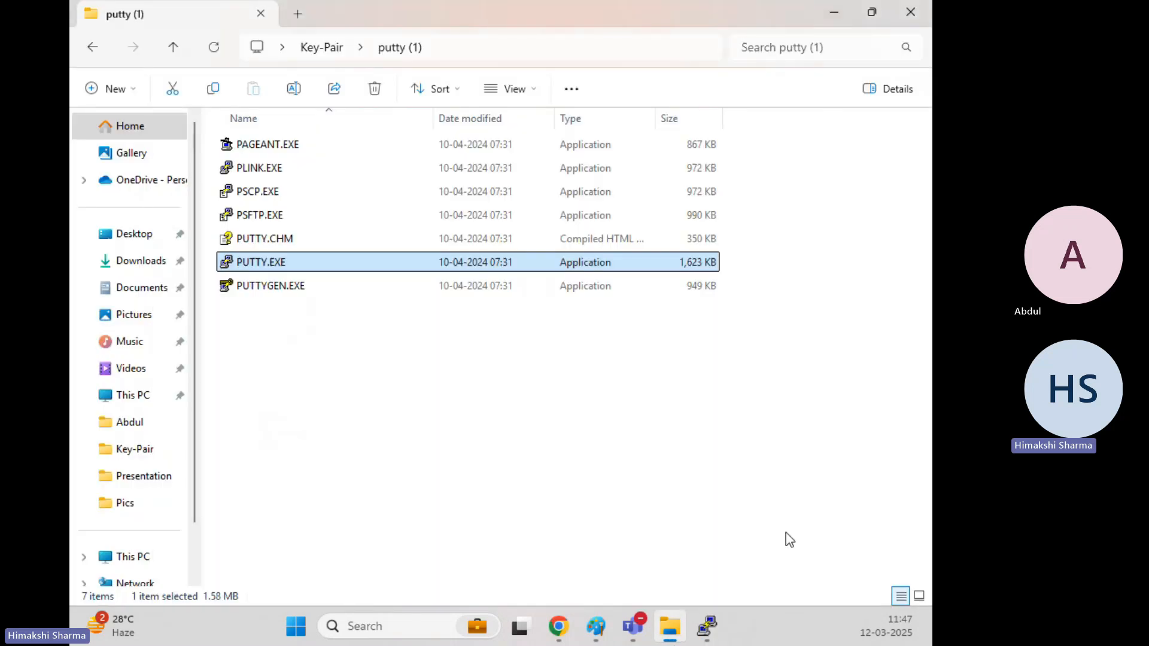
# Return to the EC2 console and refresh the Spering-ALB-TG targets view to check health.
pyautogui.click(835, 13)
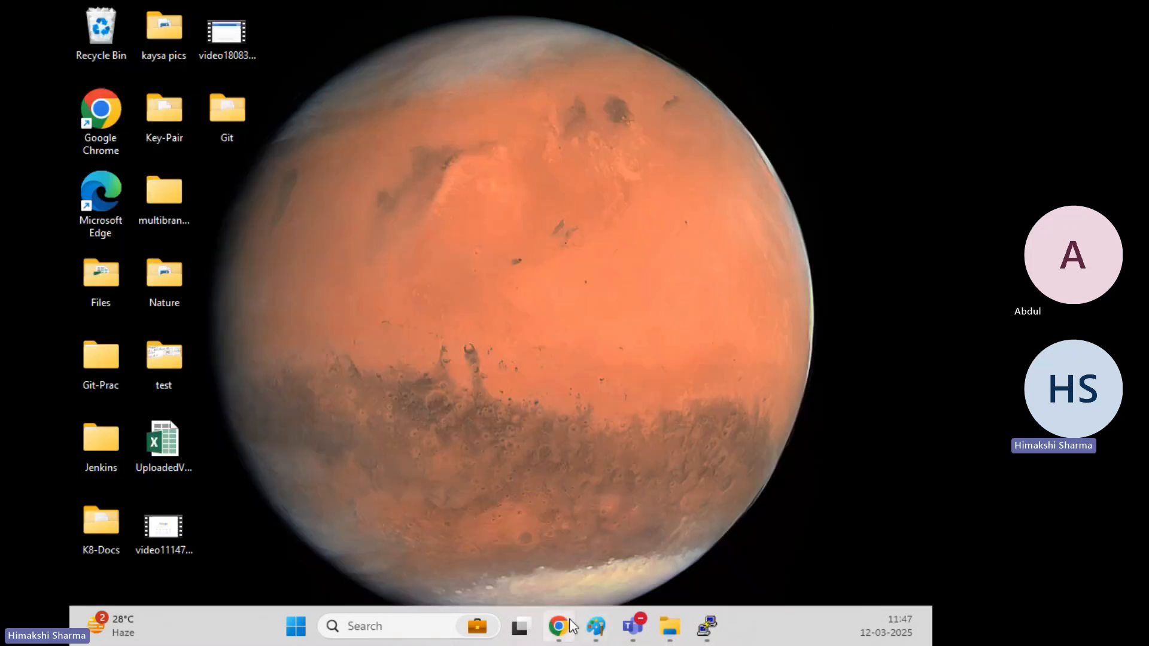
pyautogui.moveTo(558, 626)
pyautogui.click(551, 505)
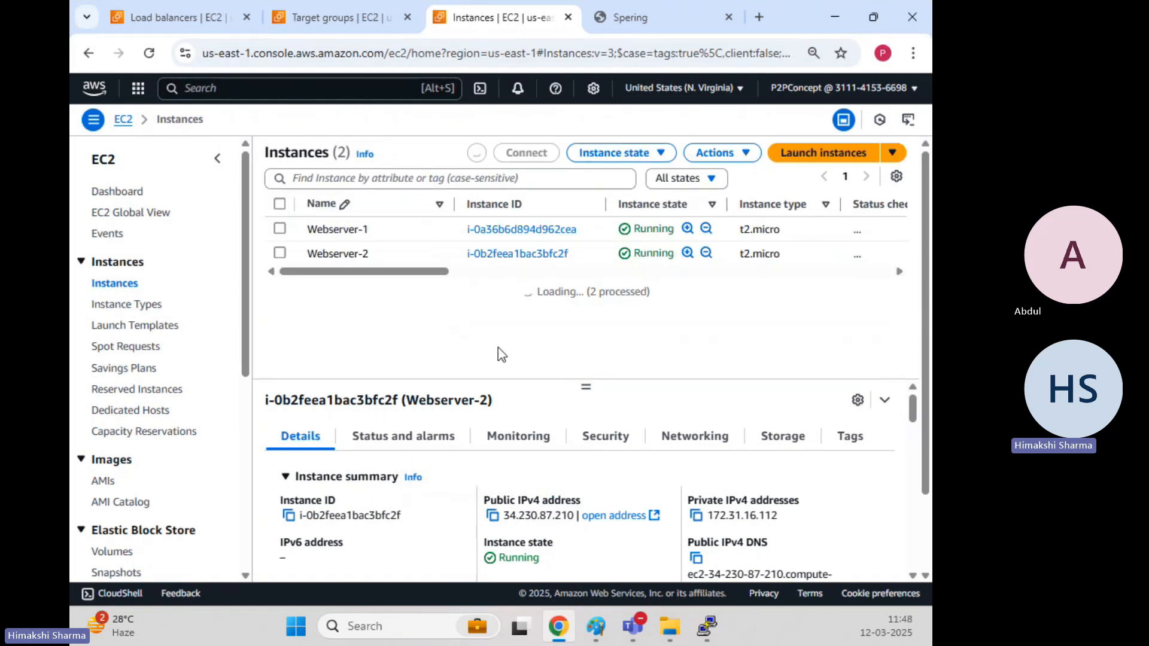
pyautogui.click(336, 16)
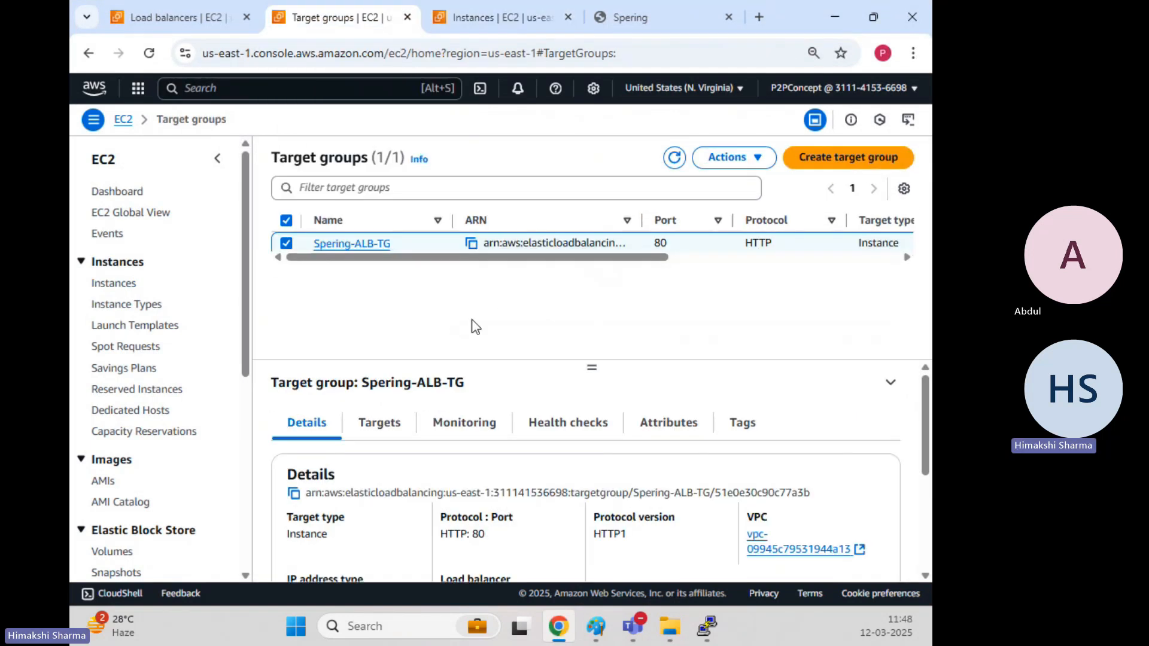
pyautogui.click(379, 426)
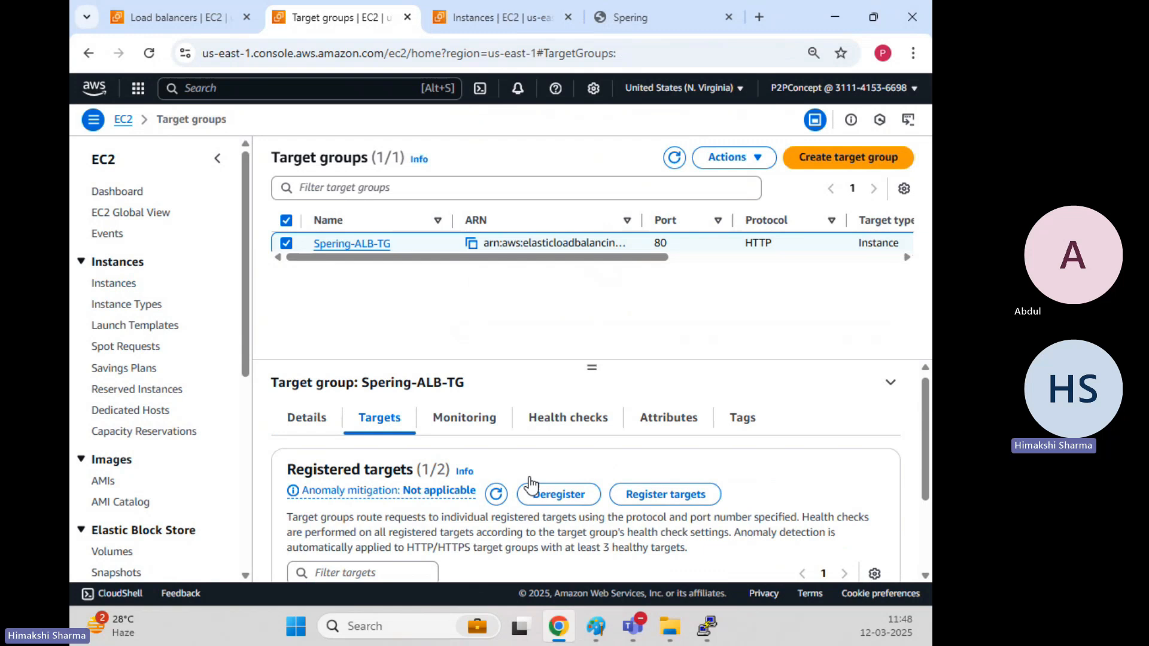
pyautogui.scroll(-2, 529, 483)
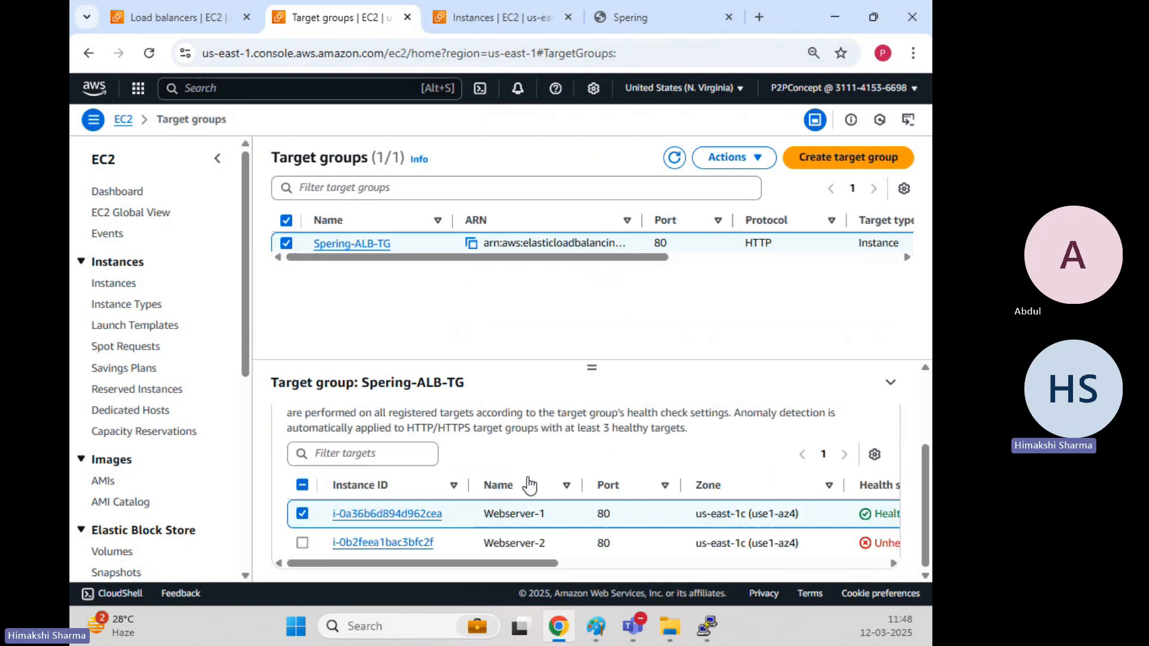
pyautogui.click(674, 157)
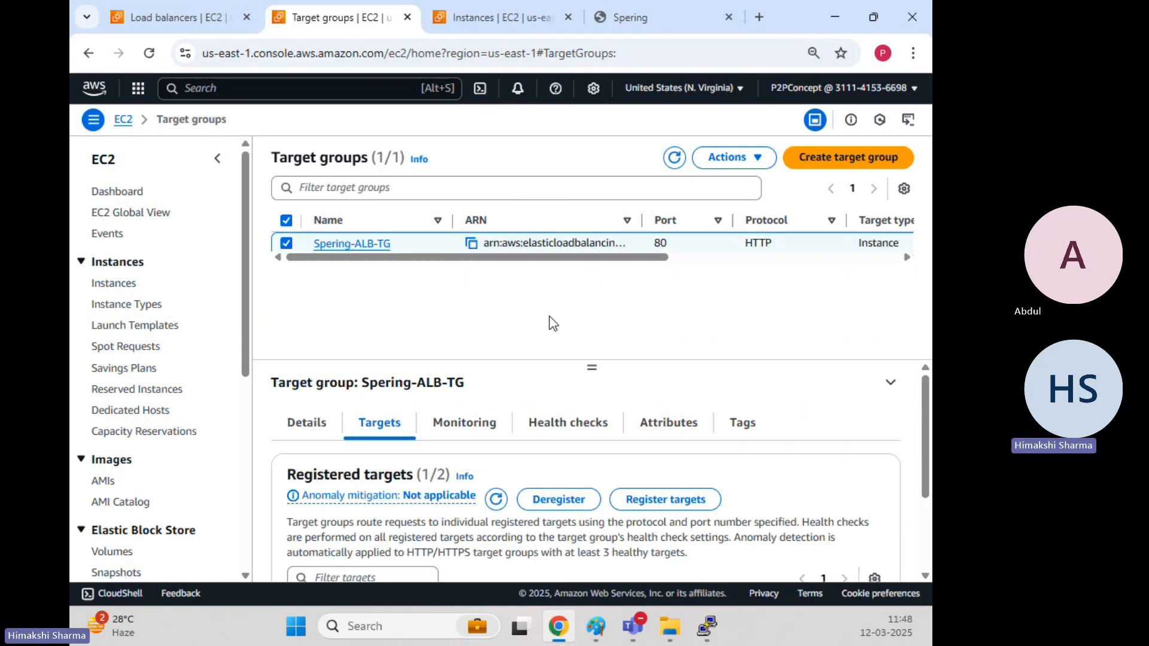
pyautogui.scroll(-2, 559, 426)
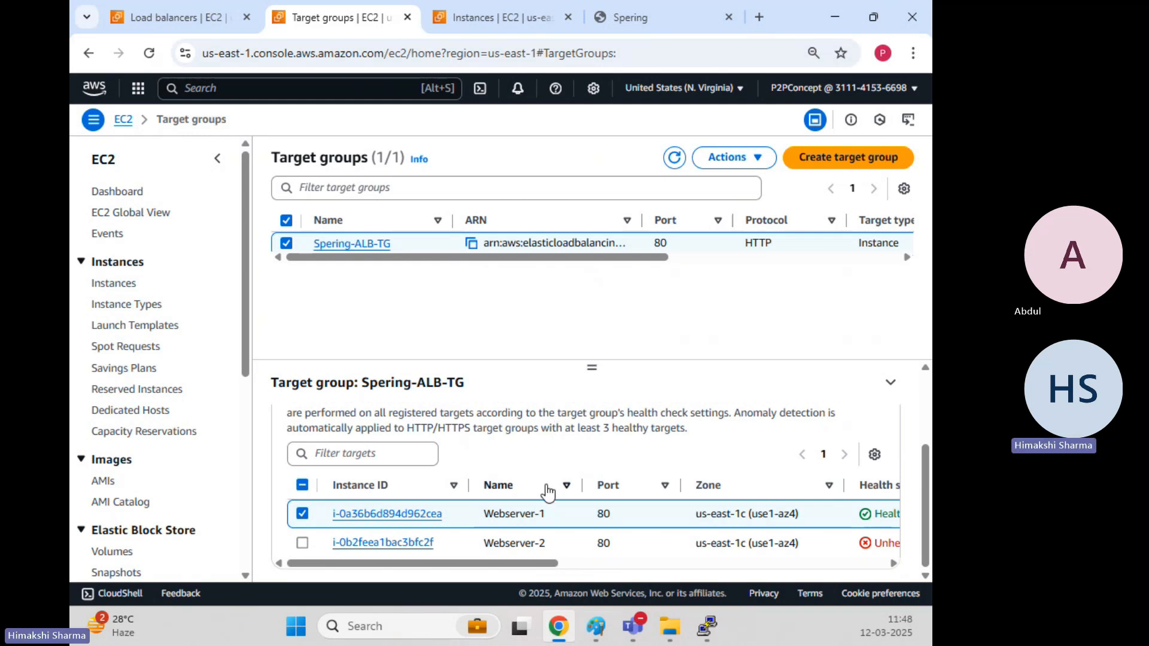
pyautogui.click(675, 158)
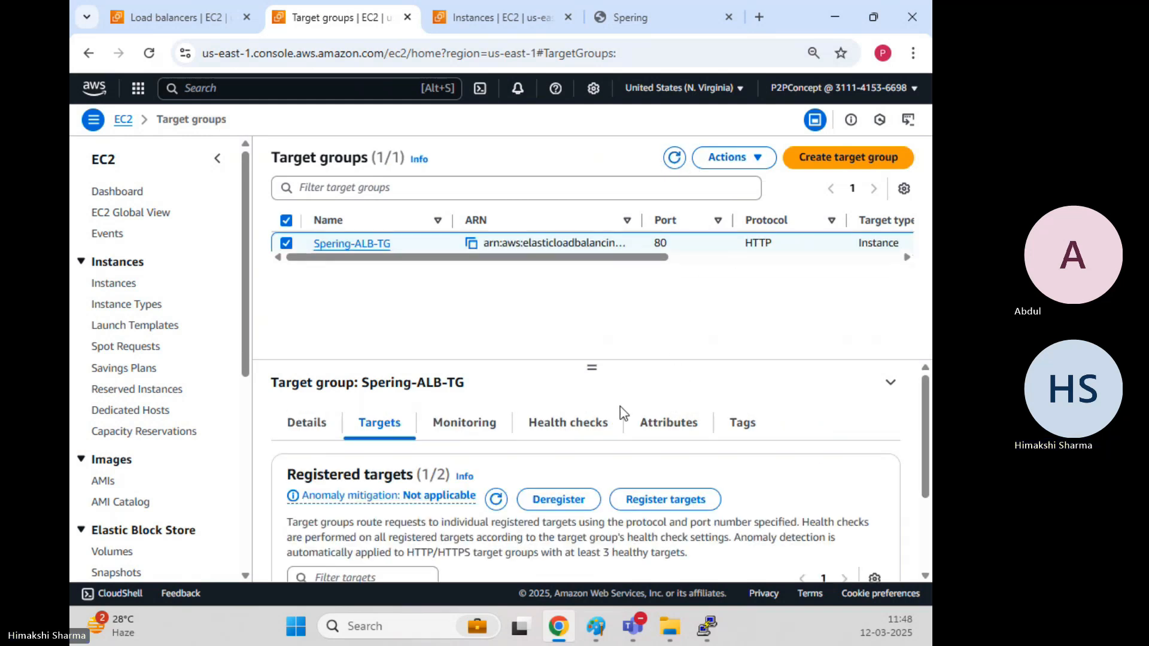
pyautogui.scroll(-2, 707, 512)
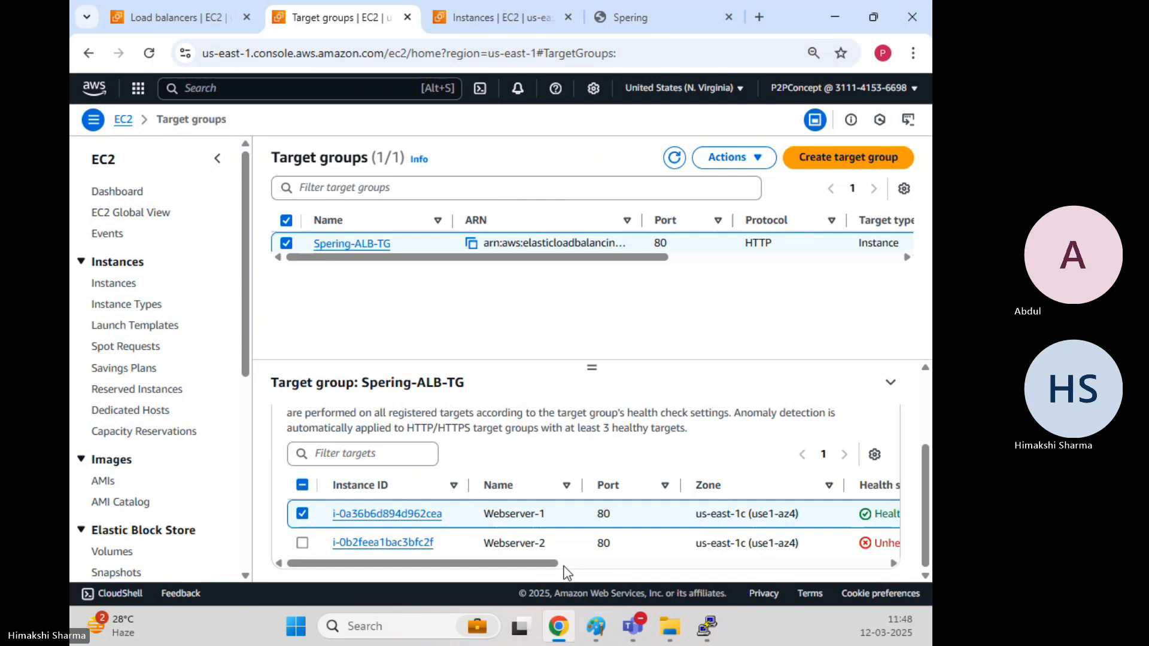
pyautogui.click(149, 52)
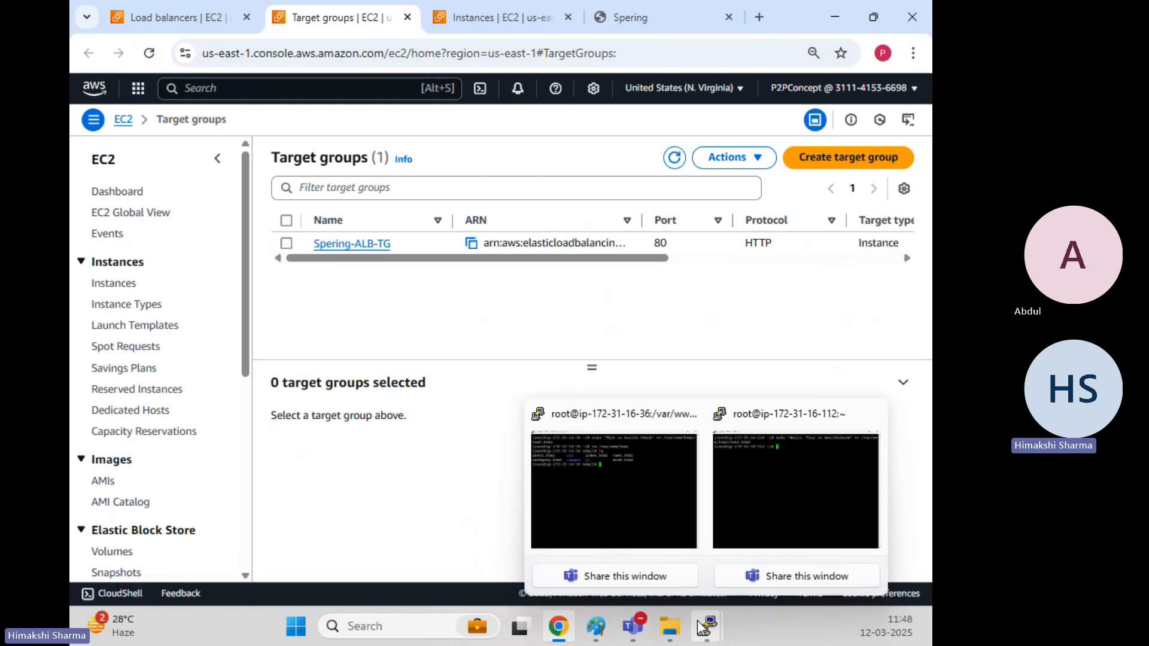
# Reselect Spering-ALB-TG and confirm Webserver-1 and Webserver-2 both show Healthy.
pyautogui.click(775, 492)
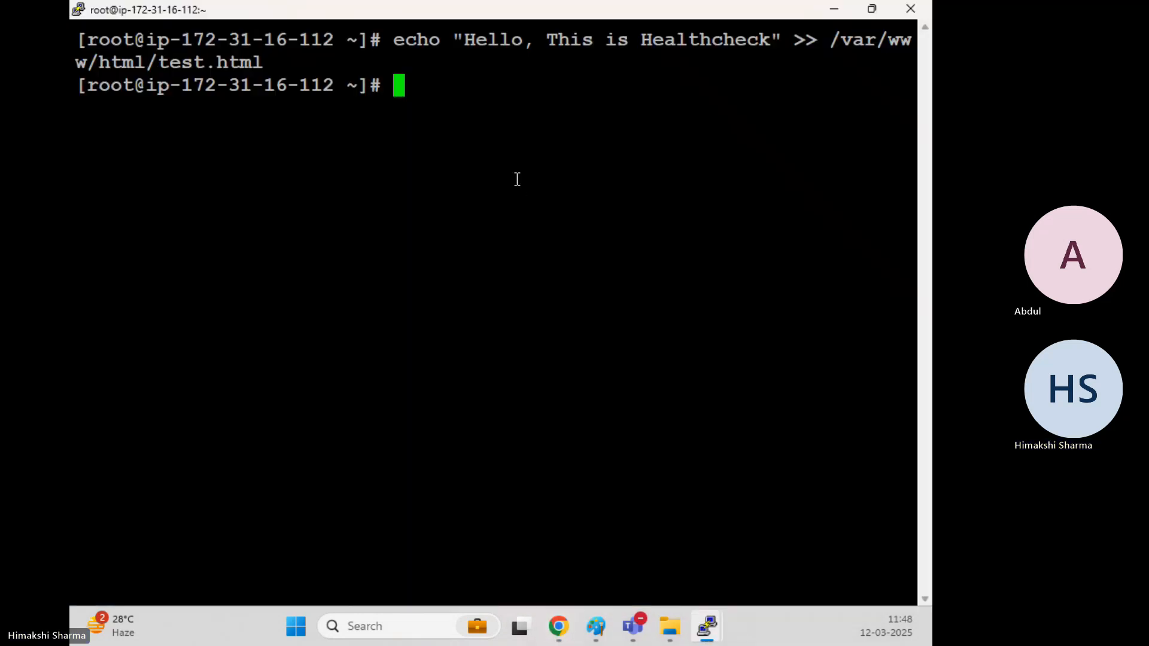
pyautogui.click(842, 13)
pyautogui.click(286, 243)
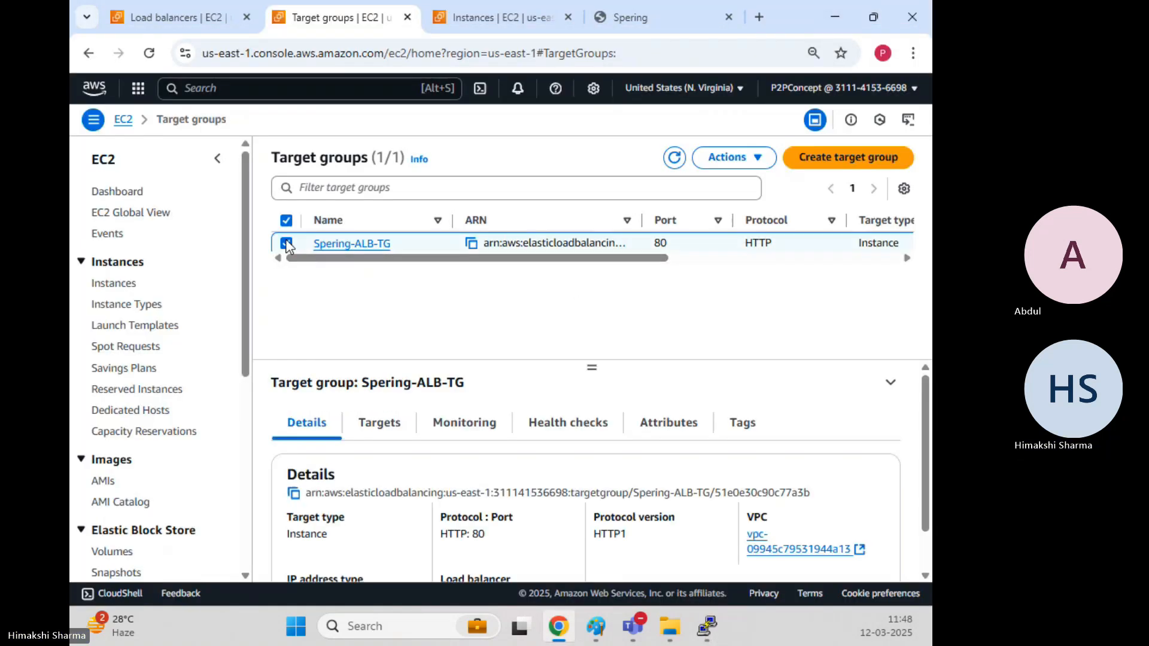
pyautogui.click(380, 423)
pyautogui.scroll(-3, 807, 541)
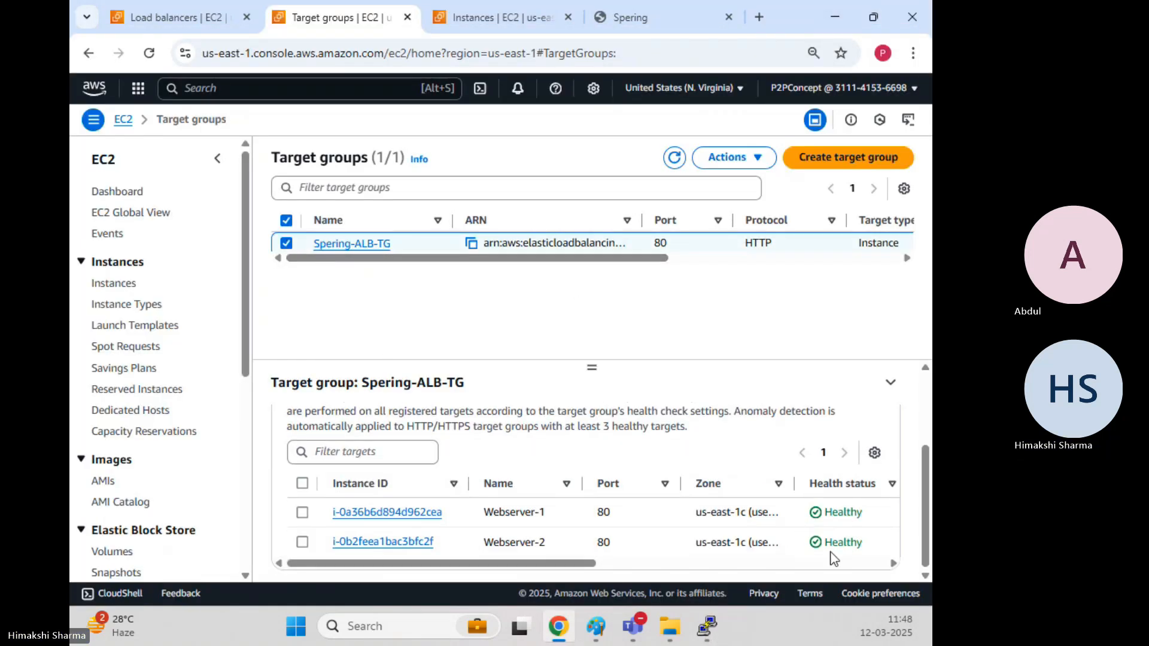
pyautogui.moveTo(833, 542); pyautogui.dragTo(886, 546)
pyautogui.click(669, 323)
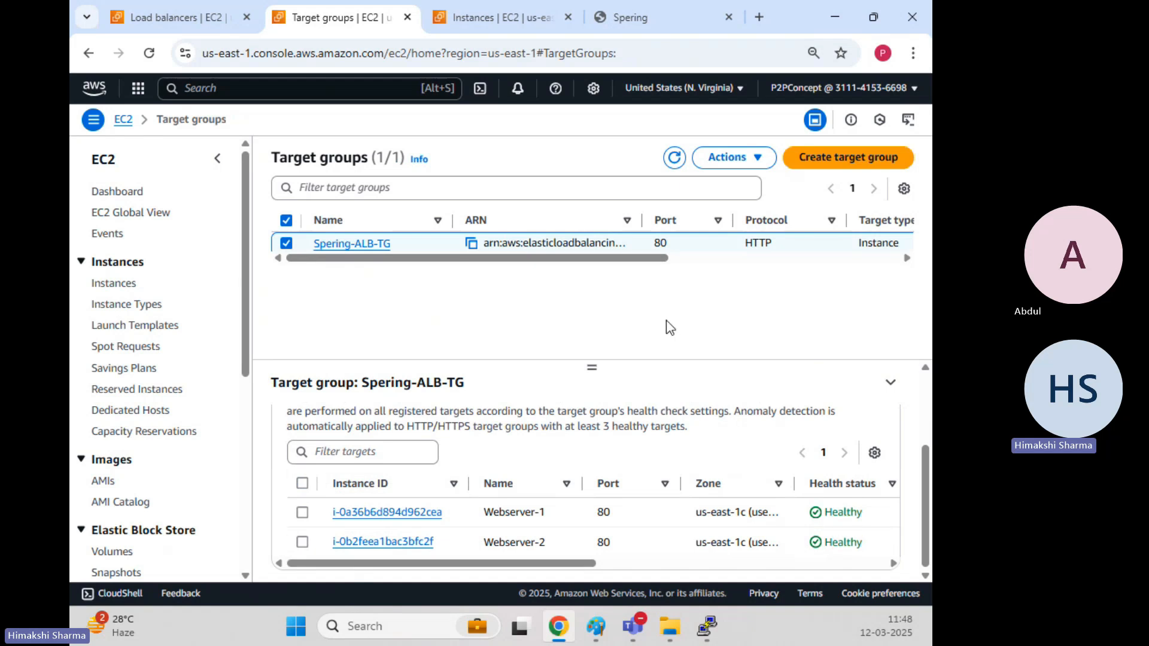
# Stop the Webserver-2 instance from the Instances page and dismiss the success notice.
pyautogui.click(497, 11)
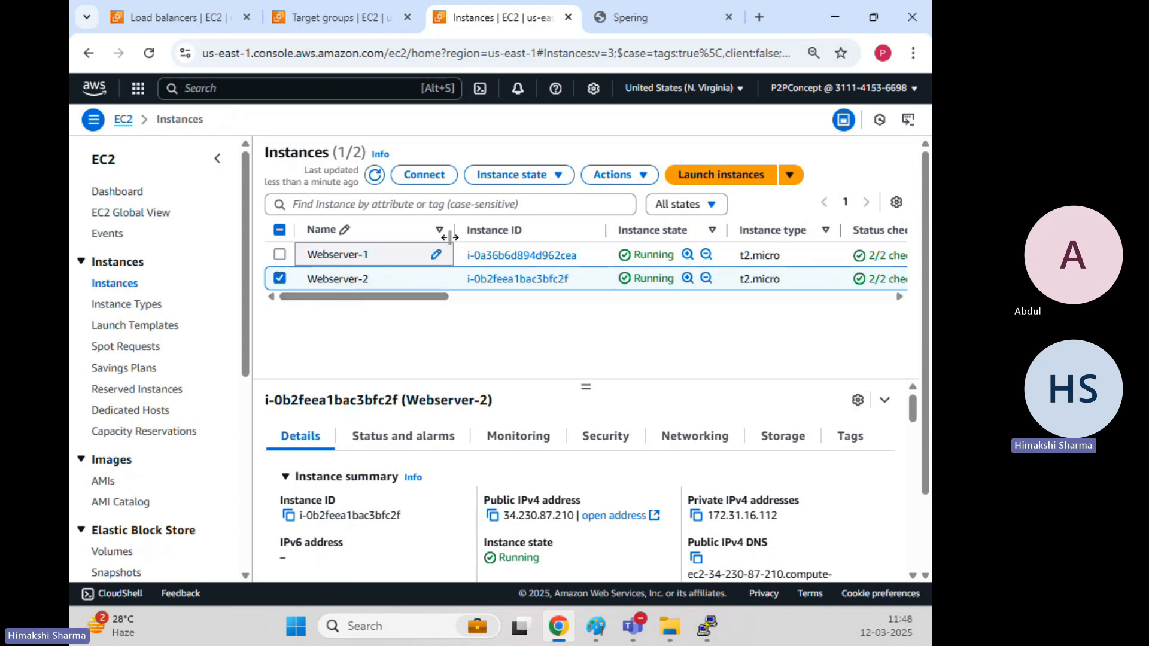
pyautogui.click(527, 175)
pyautogui.click(526, 199)
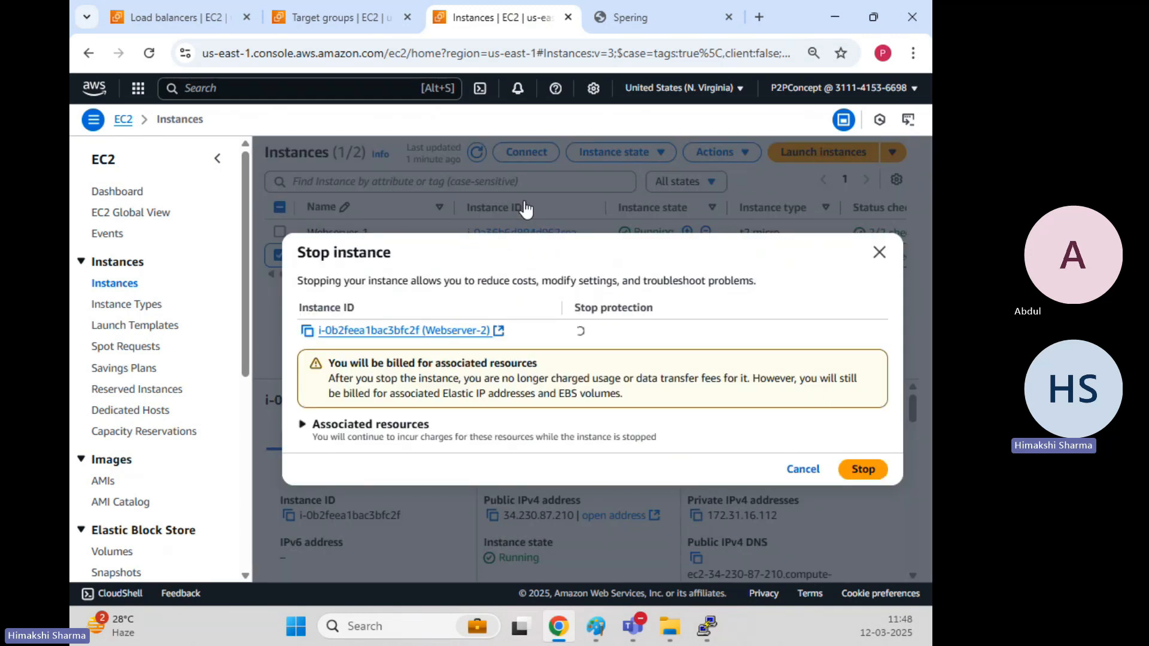
pyautogui.click(874, 472)
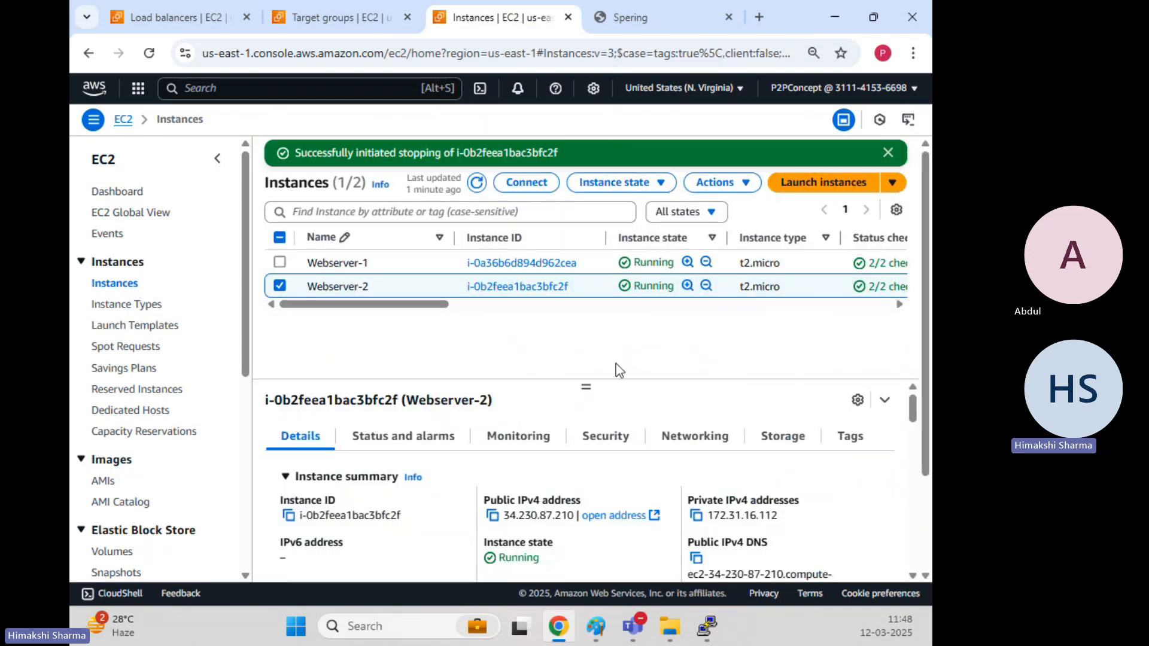
pyautogui.click(888, 154)
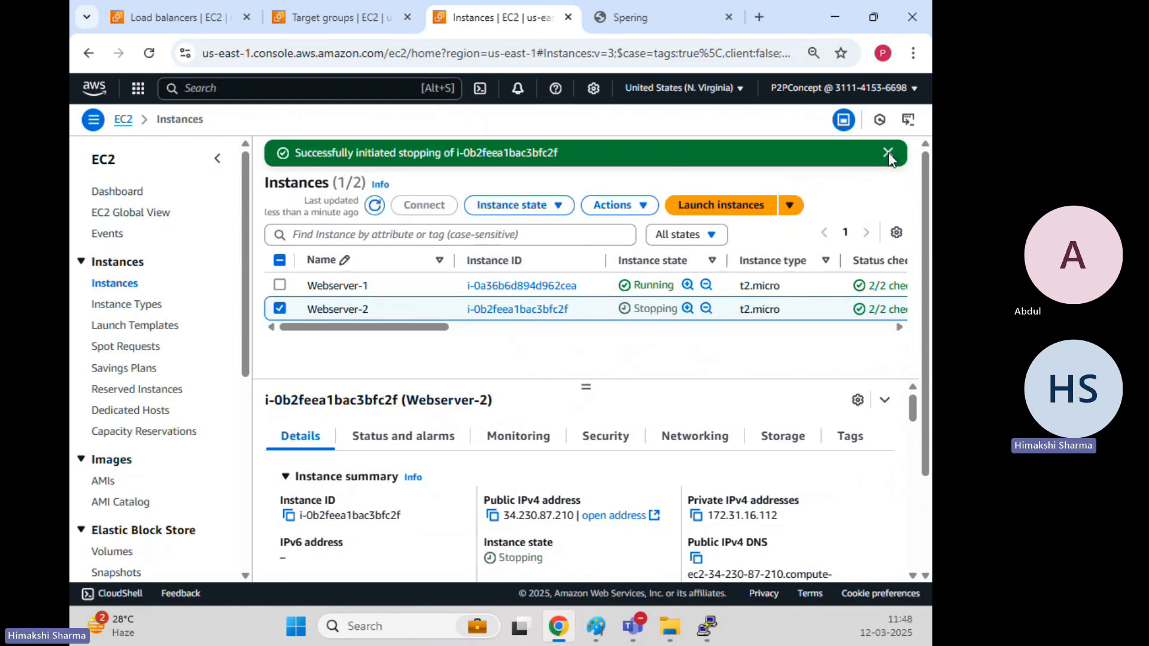
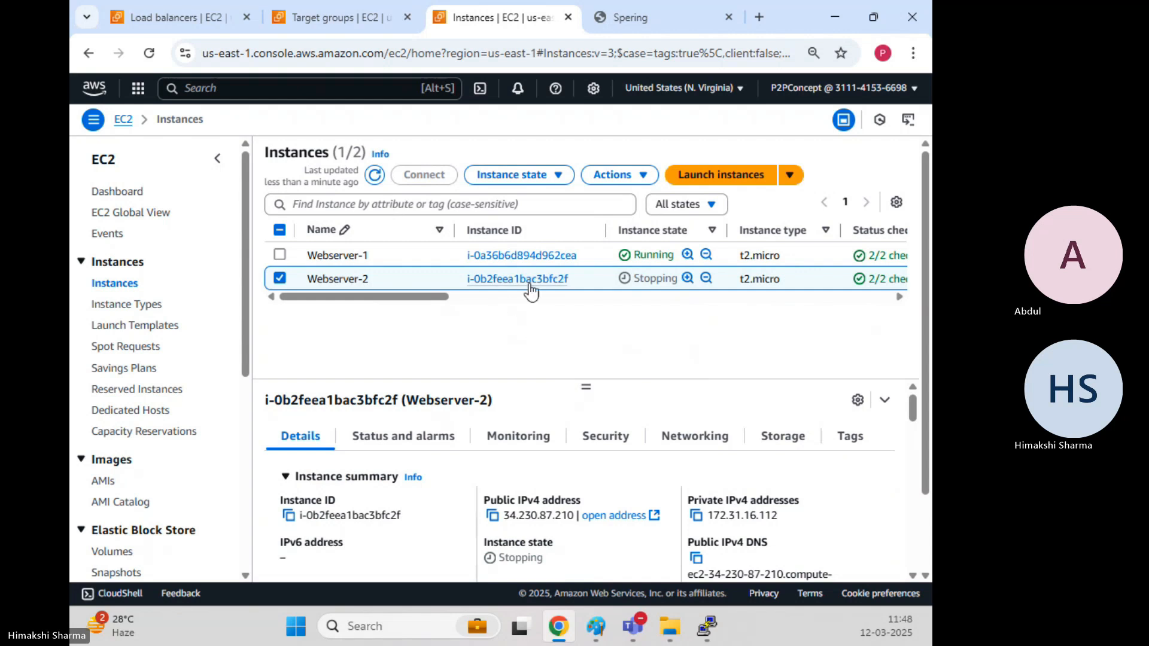
# Refresh the Instances list until Webserver-2 shows Stopped.
pyautogui.click(376, 177)
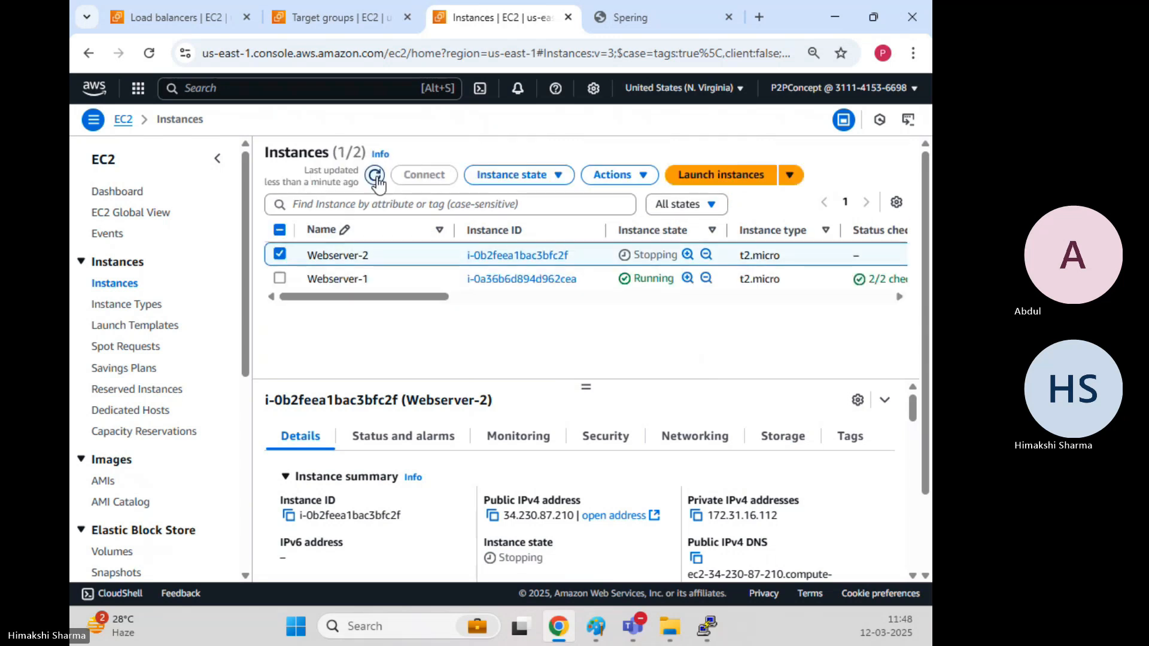
pyautogui.click(376, 178)
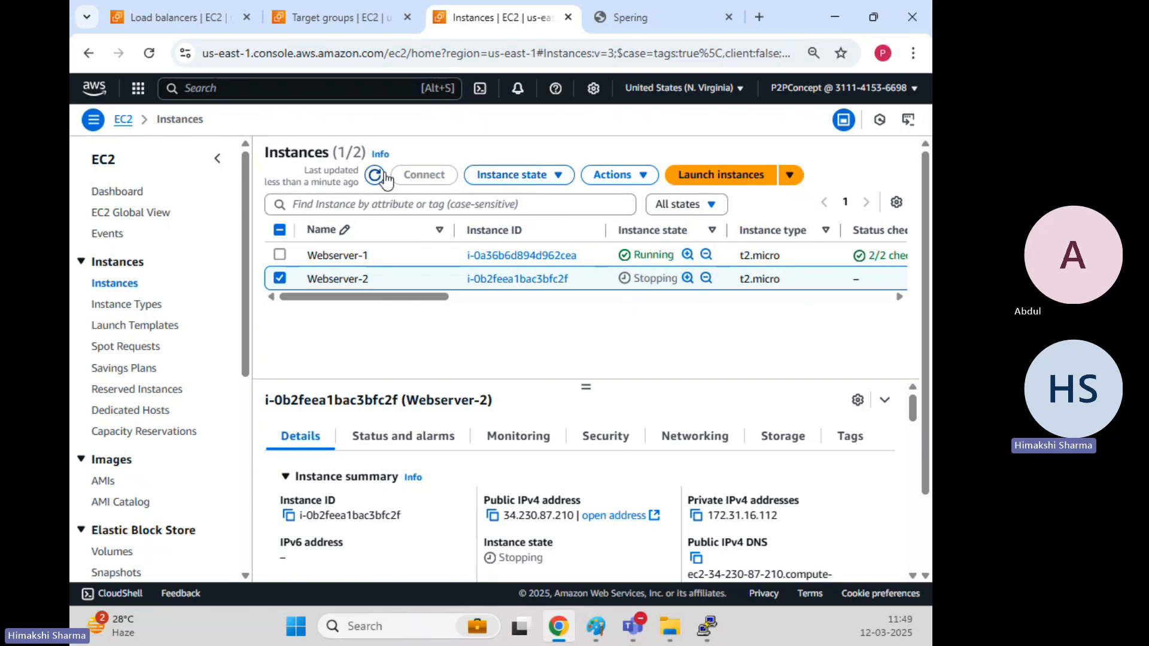
pyautogui.click(378, 175)
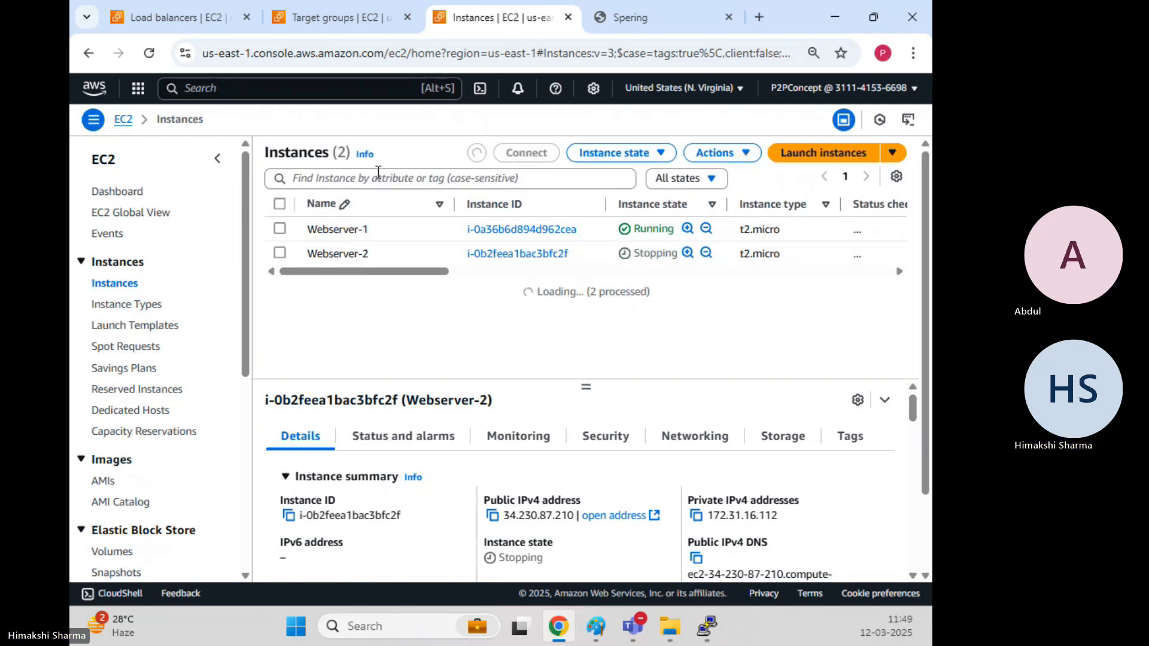
# Reload the Spering-ALB-TG targets and scroll to Webserver-2's health status.
pyautogui.click(343, 16)
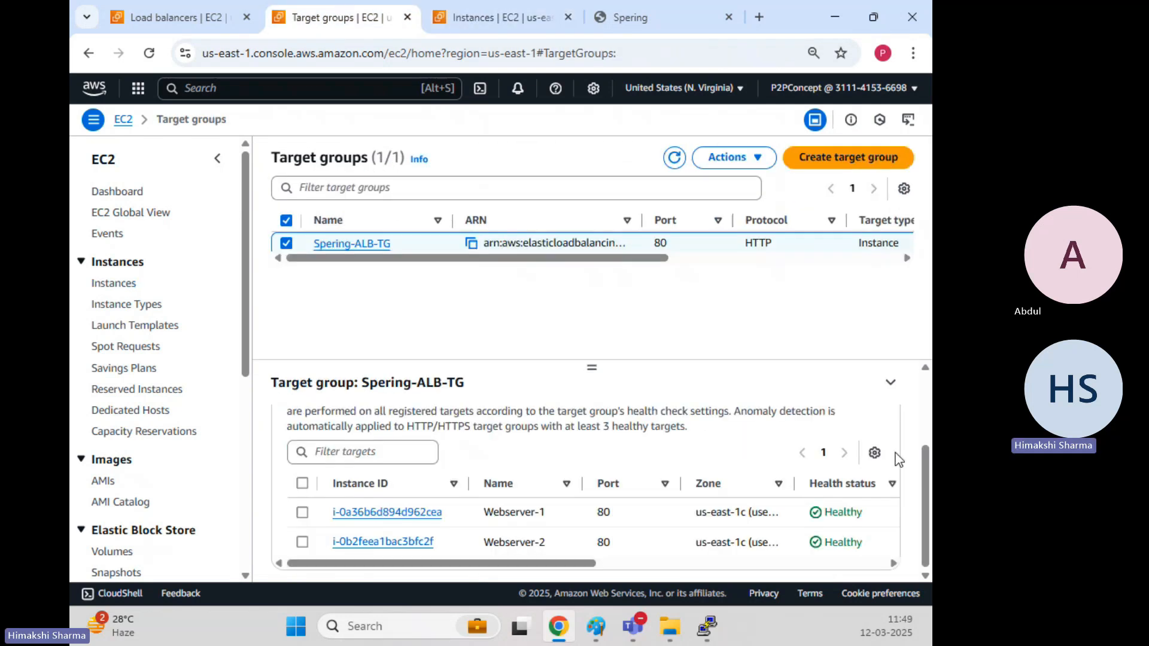
pyautogui.click(674, 159)
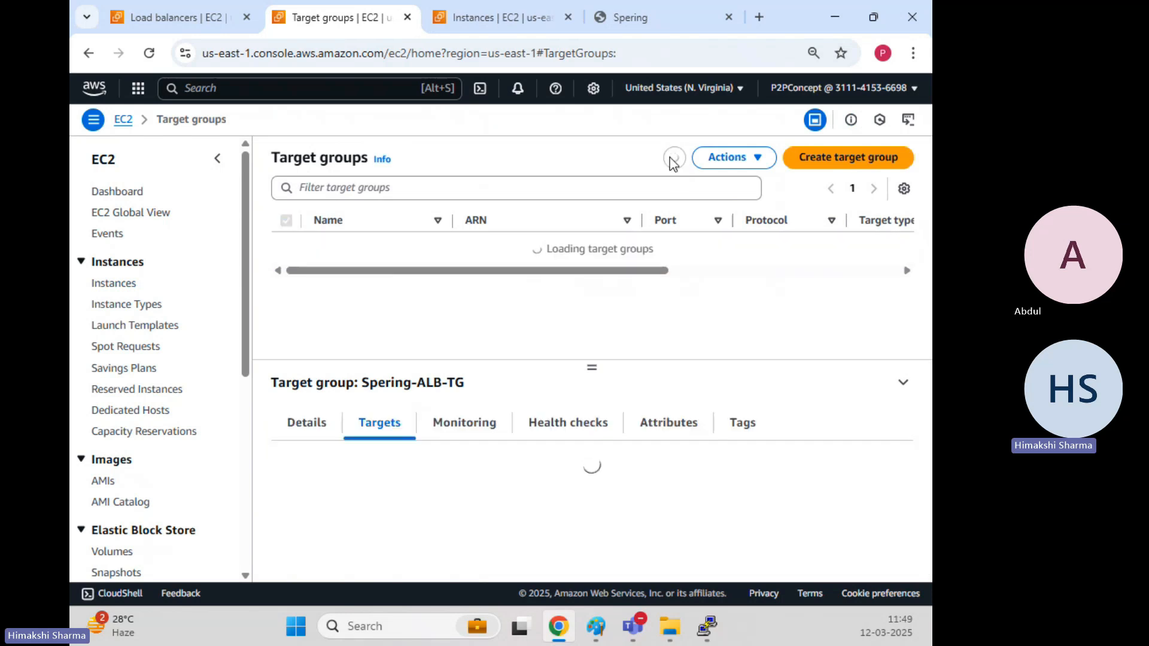
pyautogui.scroll(-3, 607, 507)
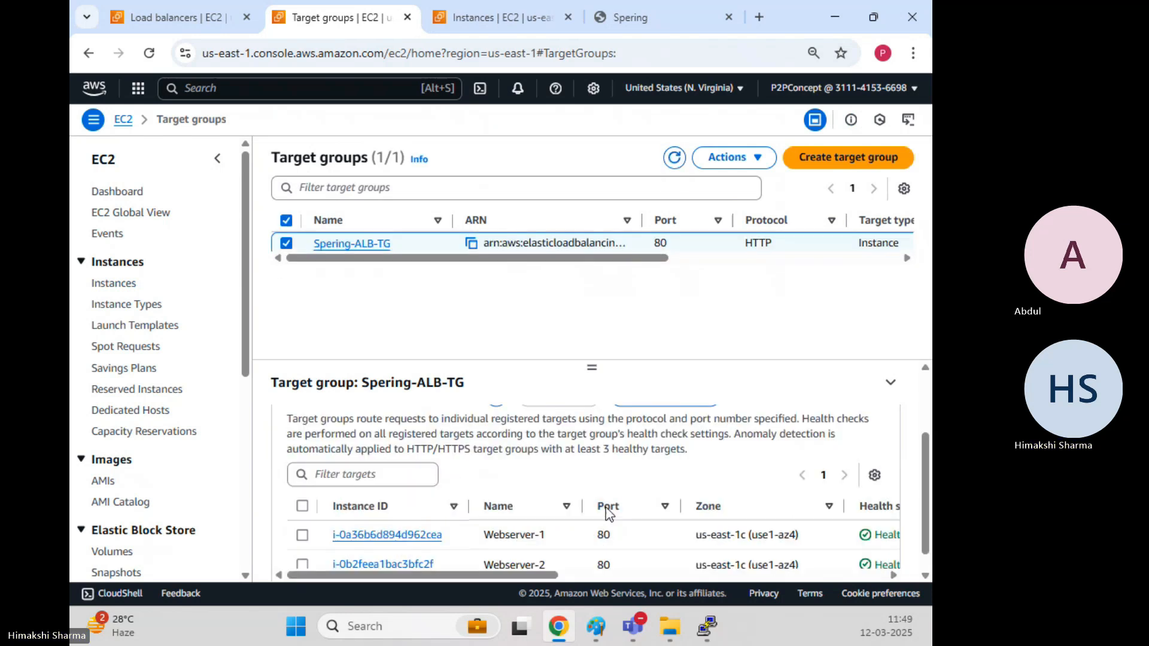
pyautogui.click(674, 158)
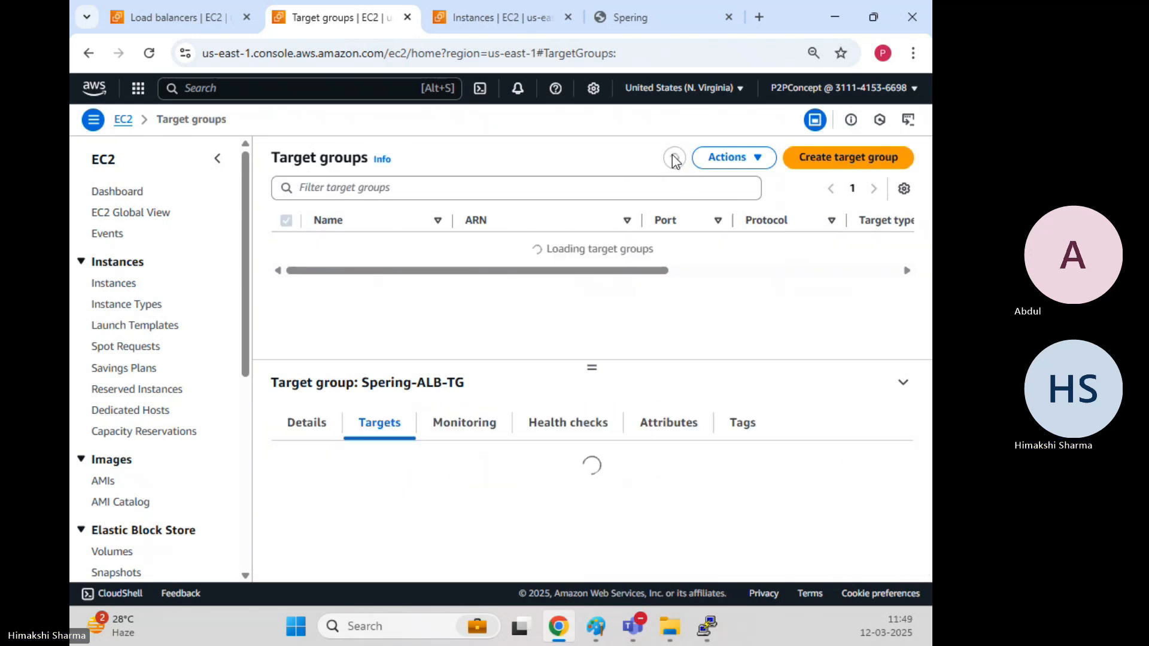
pyautogui.scroll(-3, 666, 383)
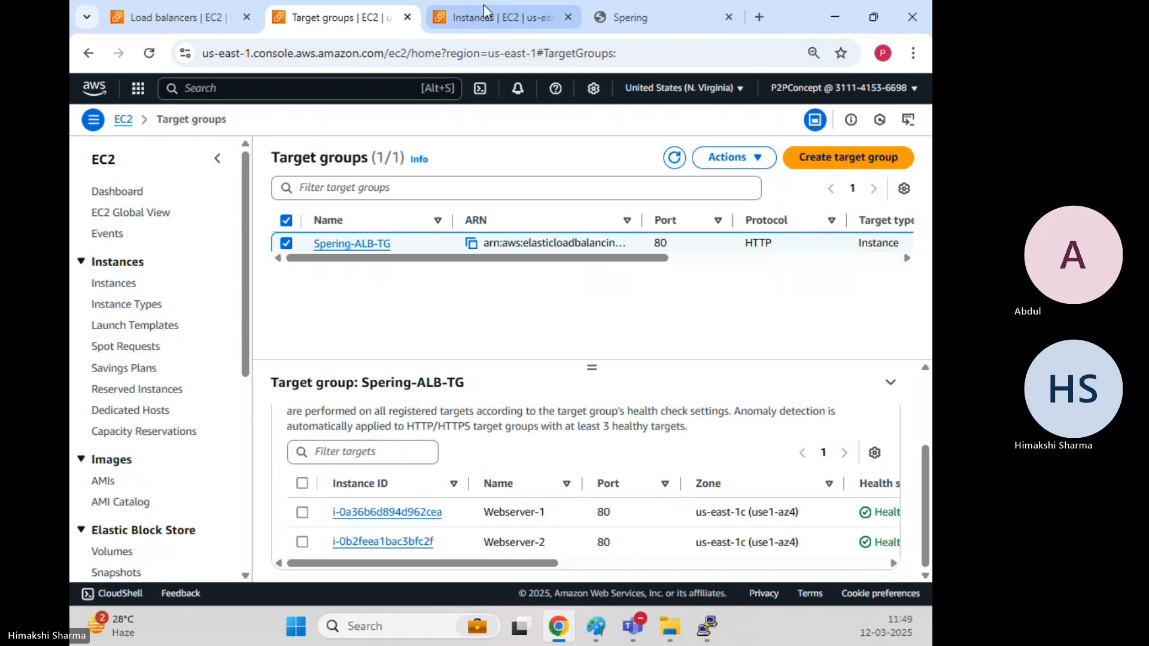
# Recheck that Webserver-2 is Stopped, then return to Spering-ALB-TG where it shows Unused.
pyautogui.click(491, 17)
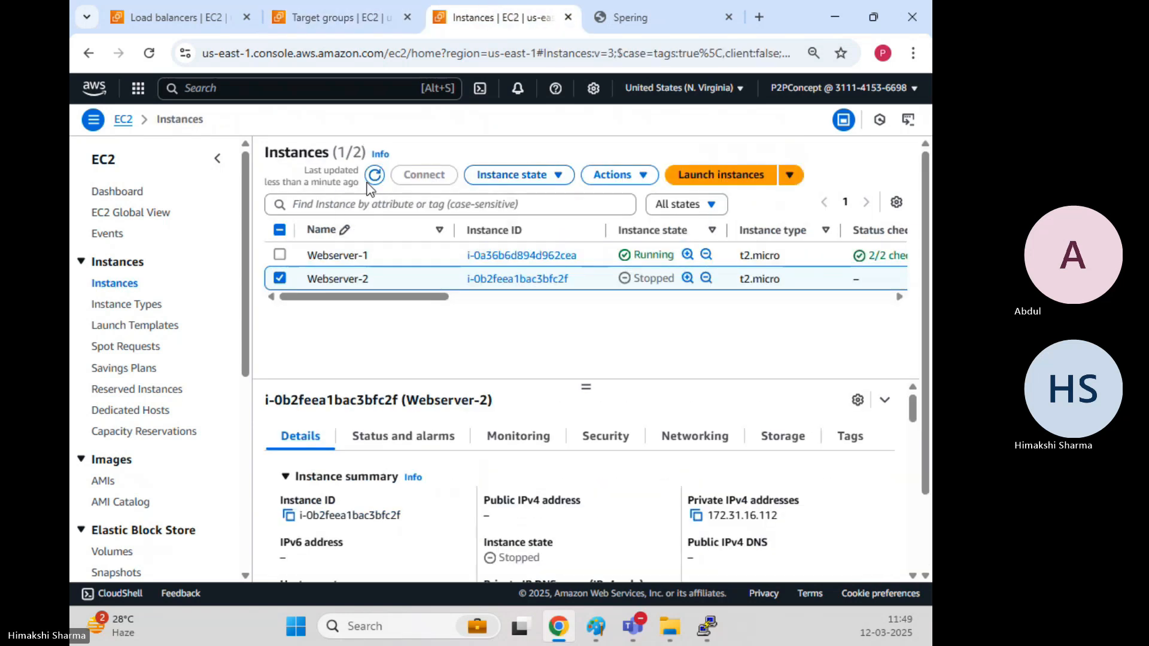
pyautogui.click(375, 175)
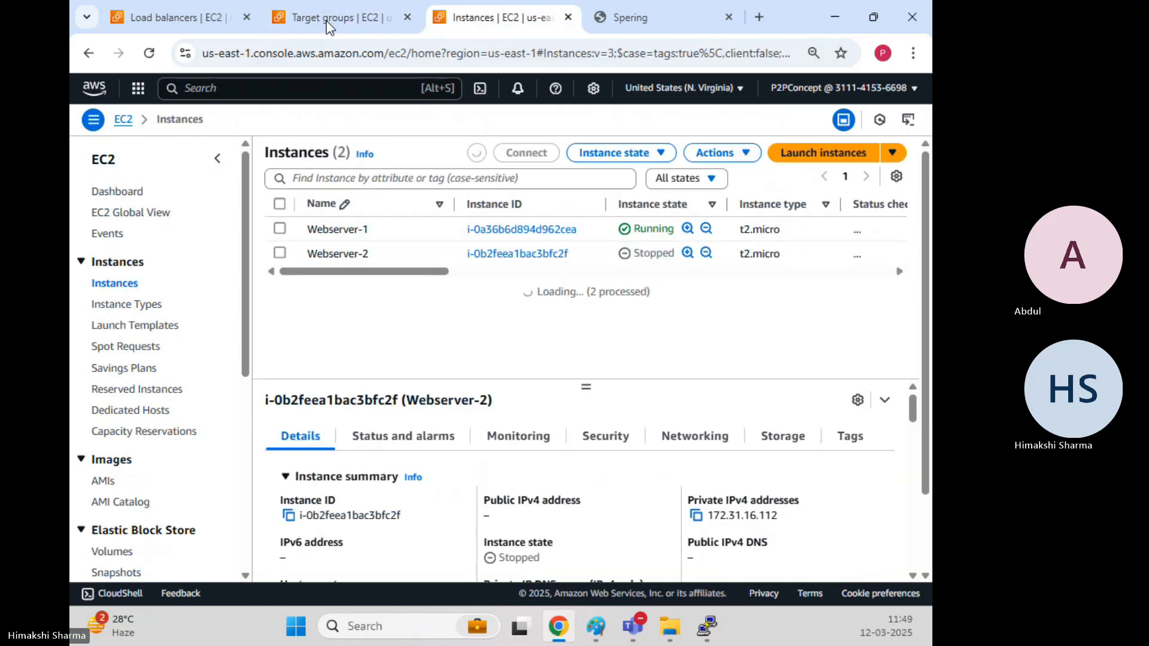
pyautogui.click(323, 17)
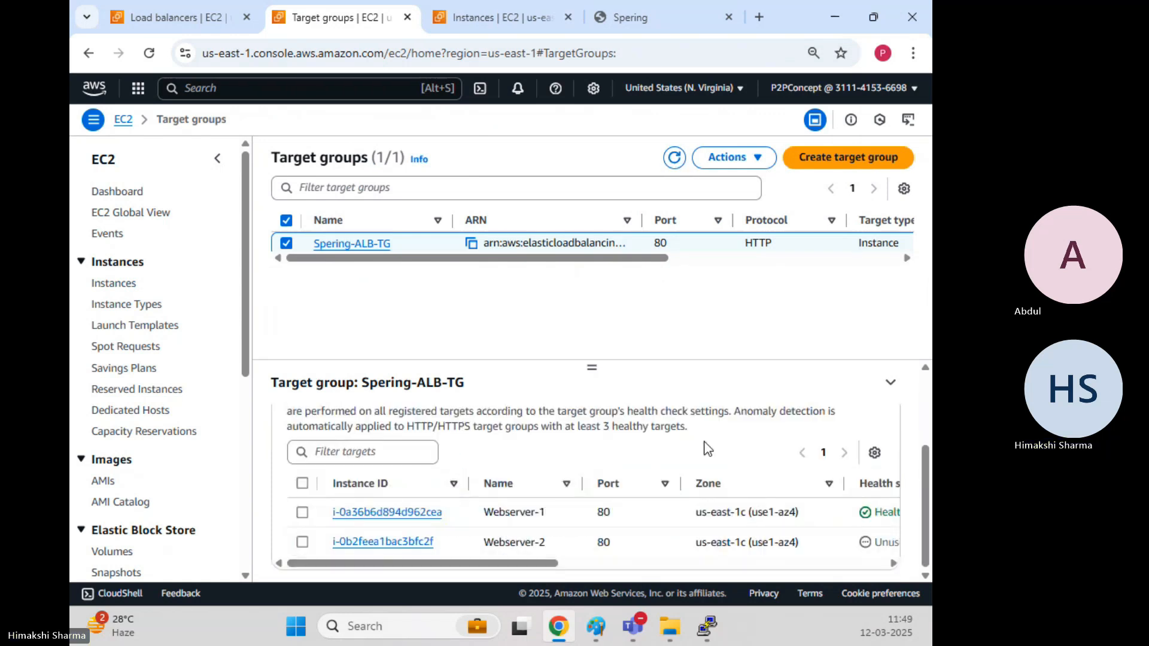
pyautogui.moveTo(556, 569)
pyautogui.mouseDown()
pyautogui.moveTo(616, 569)
pyautogui.moveTo(538, 573)
pyautogui.mouseUp()
pyautogui.click(657, 27)
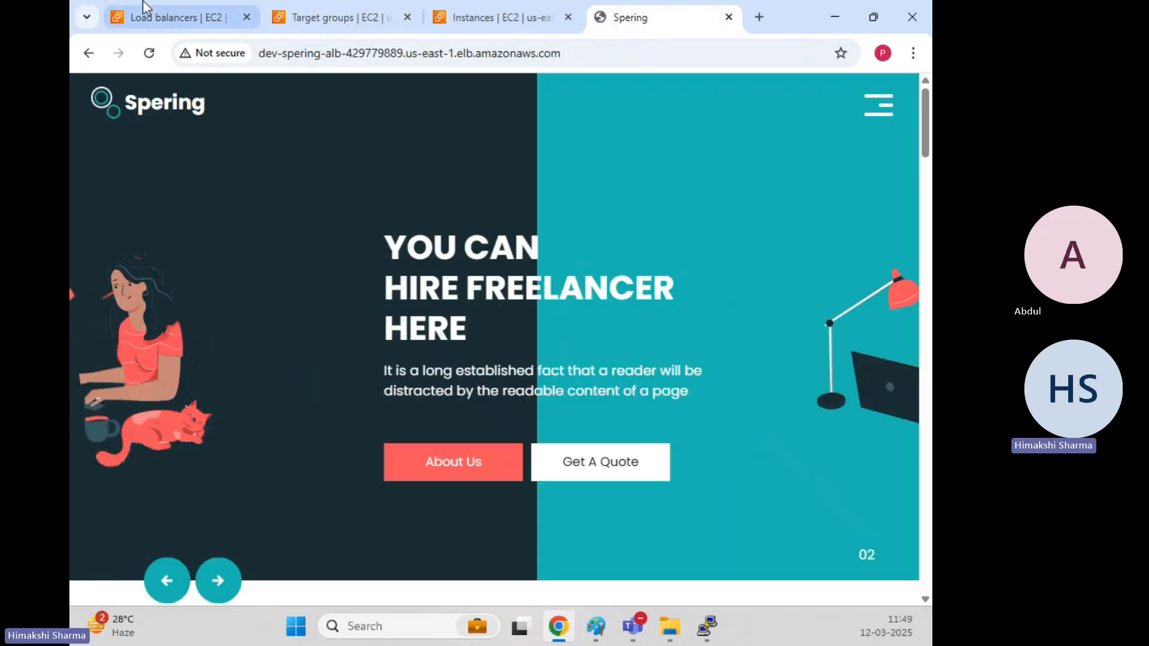
pyautogui.click(149, 53)
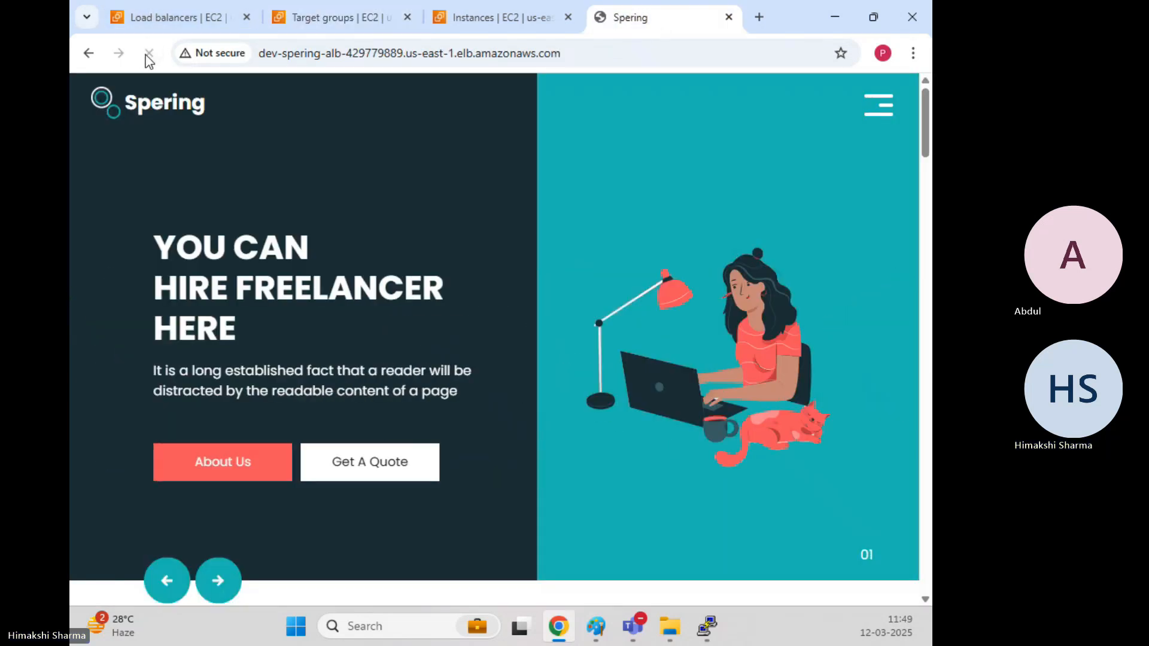
pyautogui.click(662, 52)
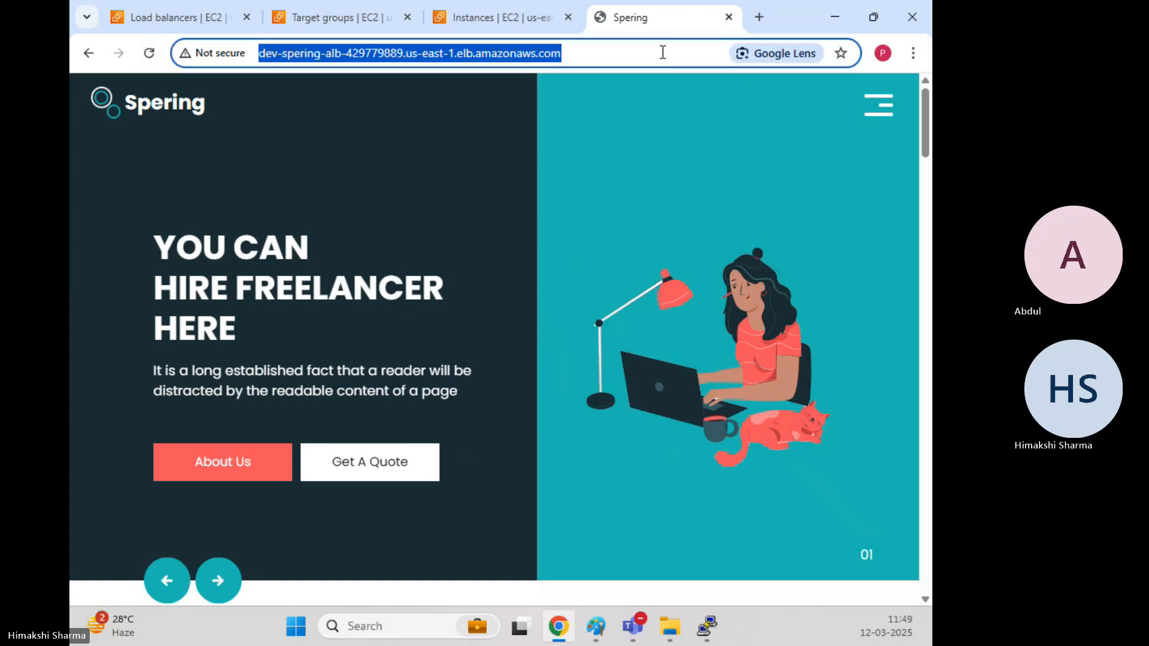
pyautogui.press('Return')
pyautogui.click(662, 52)
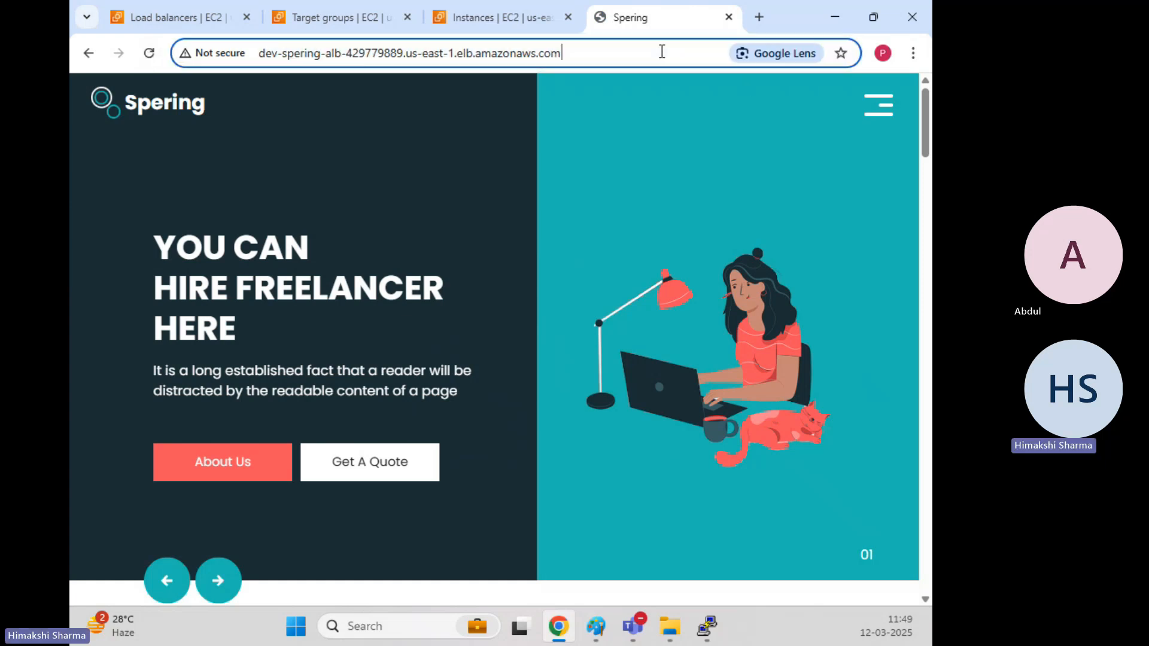
pyautogui.press('Home')
pyautogui.write('http:/')
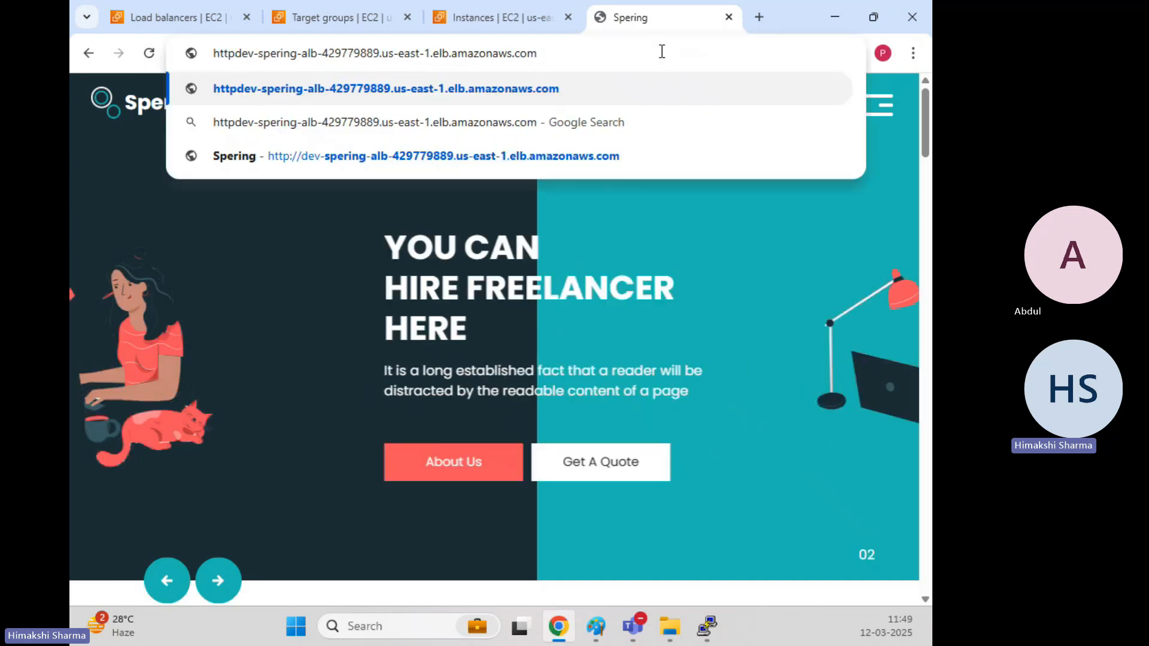
pyautogui.write('/')
pyautogui.press('Return')
# Reload the Spering site again to confirm it still loads with one server stopped.
pyautogui.click(662, 52)
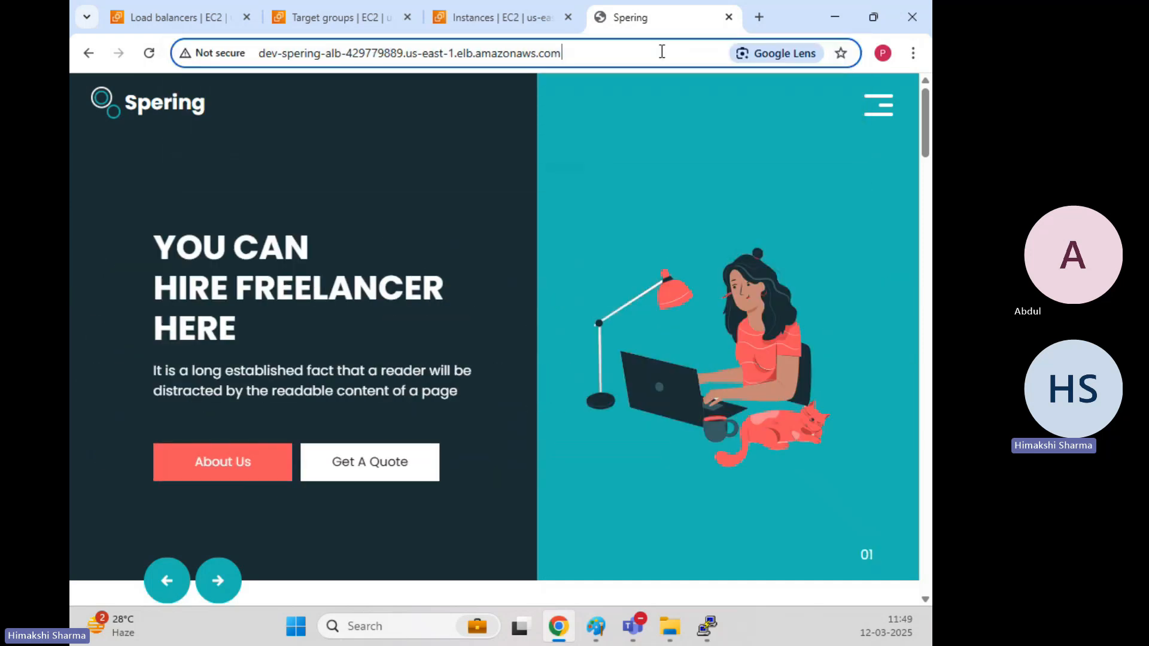
pyautogui.click(662, 52)
pyautogui.press('Return')
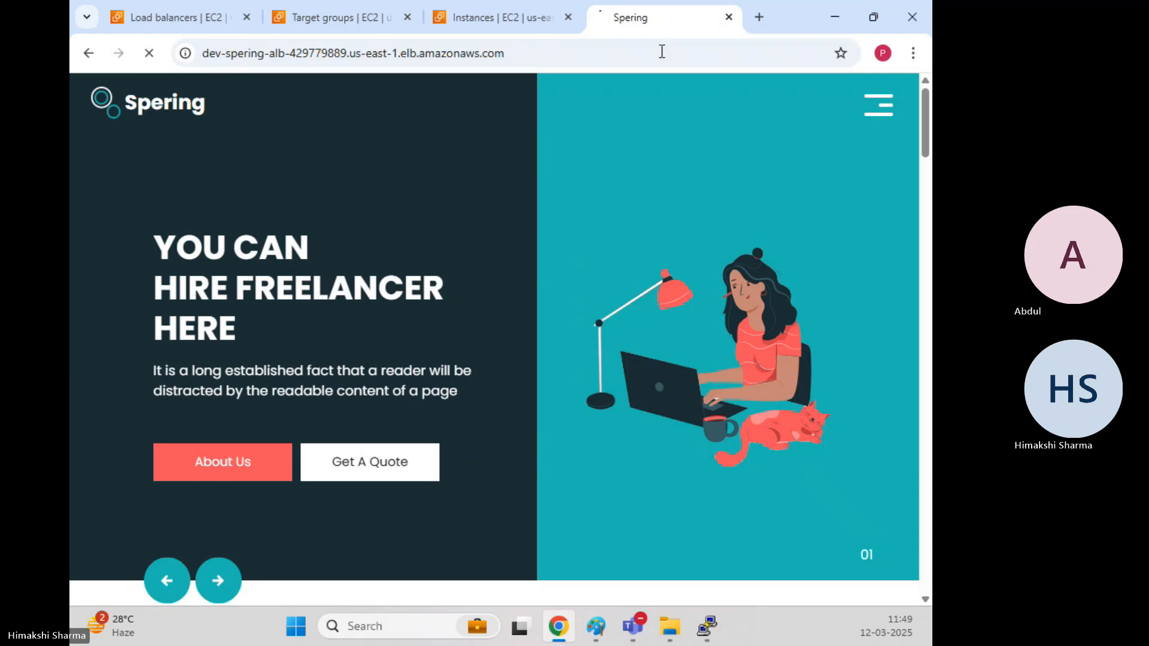
pyautogui.click(662, 52)
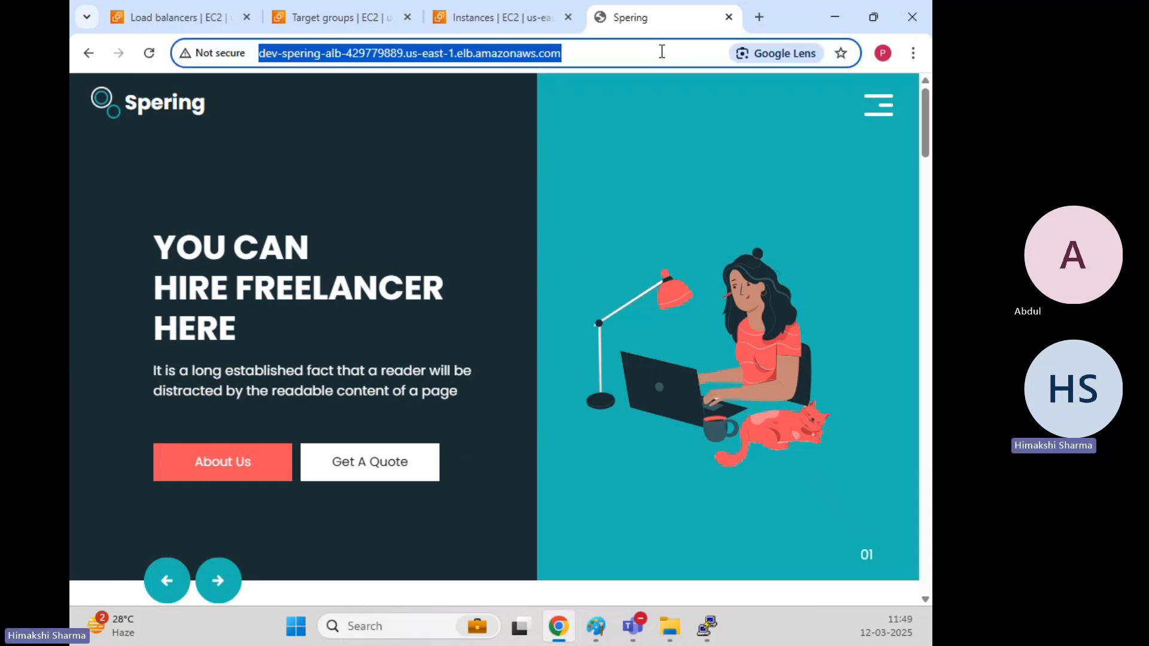
pyautogui.click(662, 52)
pyautogui.press('Return')
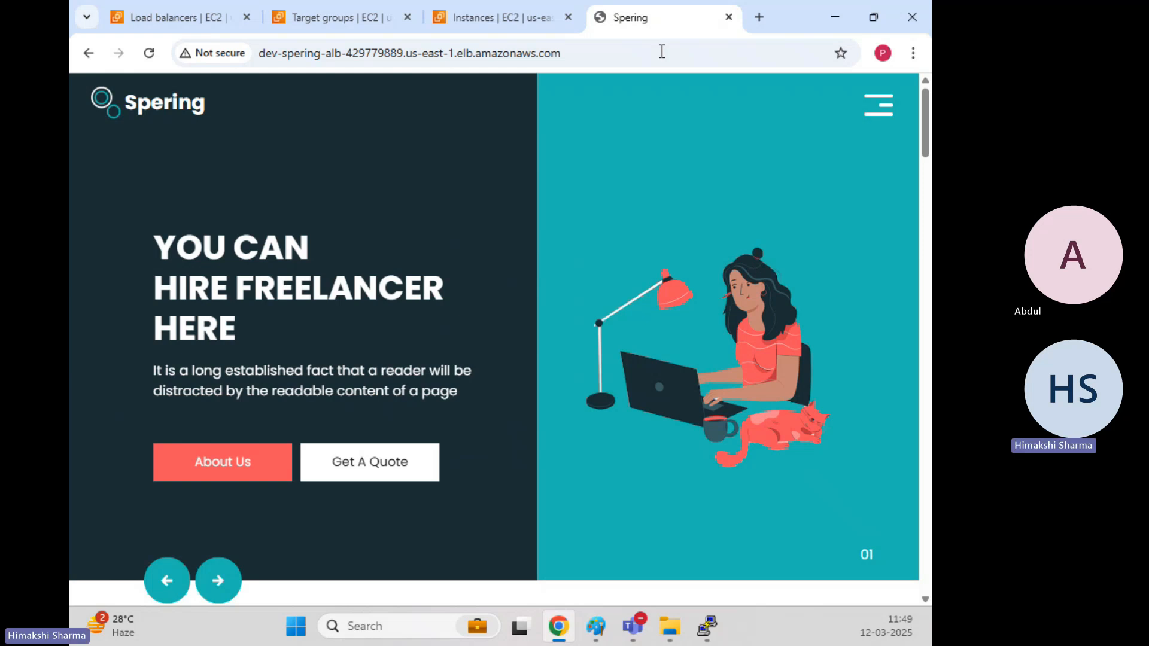
pyautogui.click(495, 17)
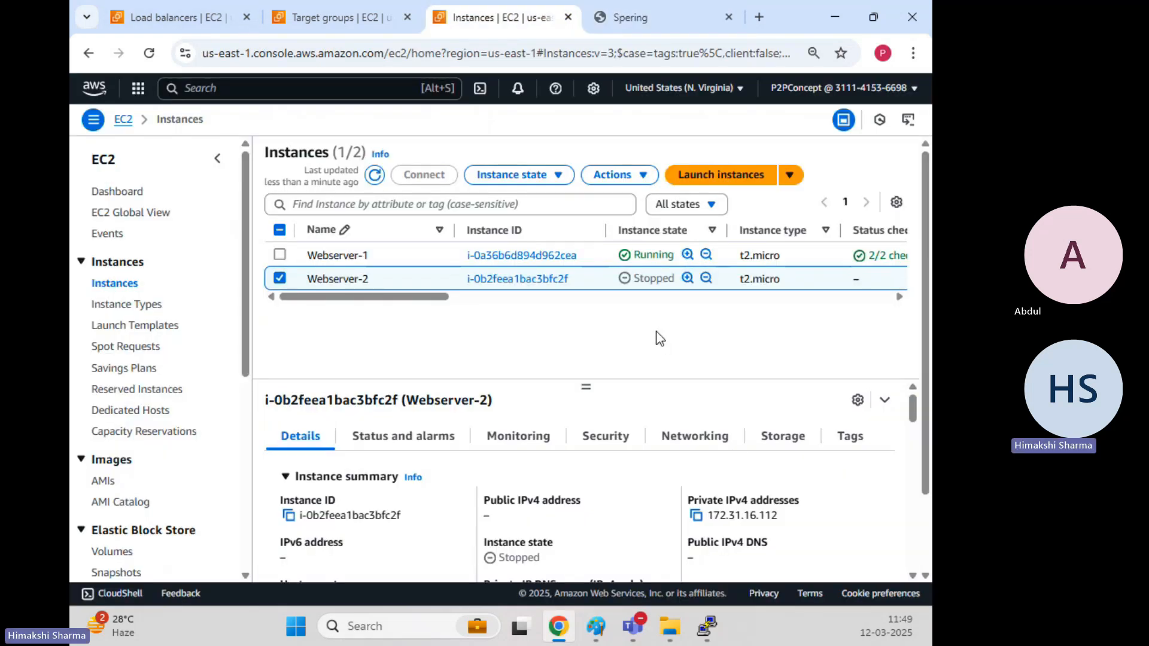
# Check the Spering tab and Instances, then bring the Paint load balancer diagram forward.
pyautogui.click(631, 14)
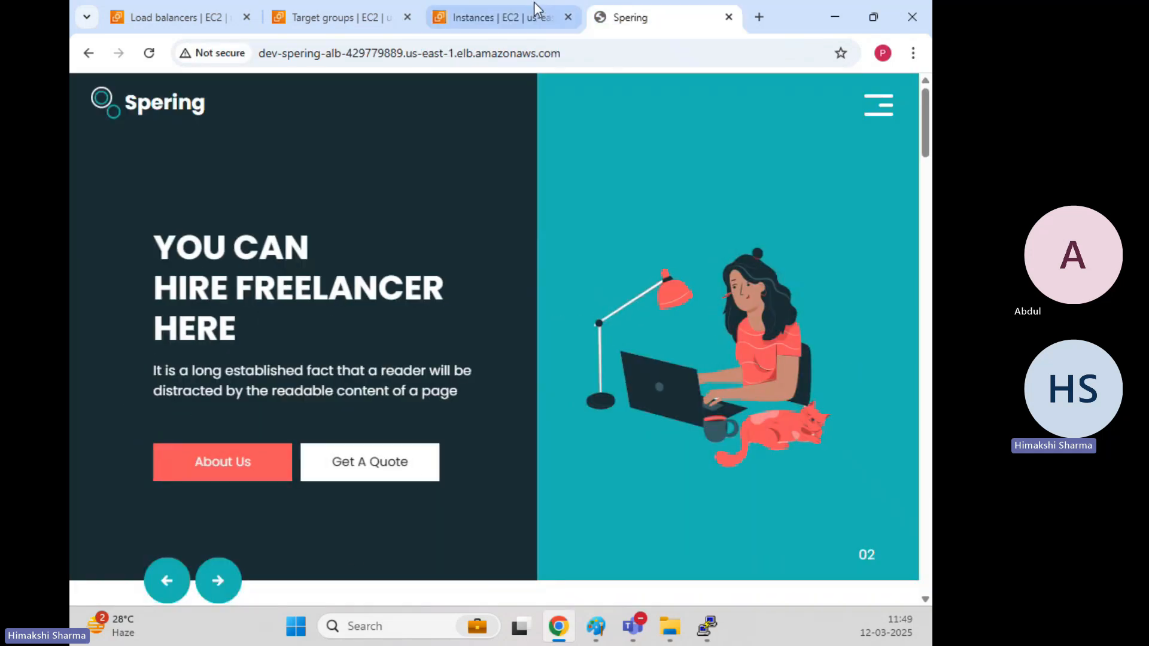
pyautogui.click(514, 15)
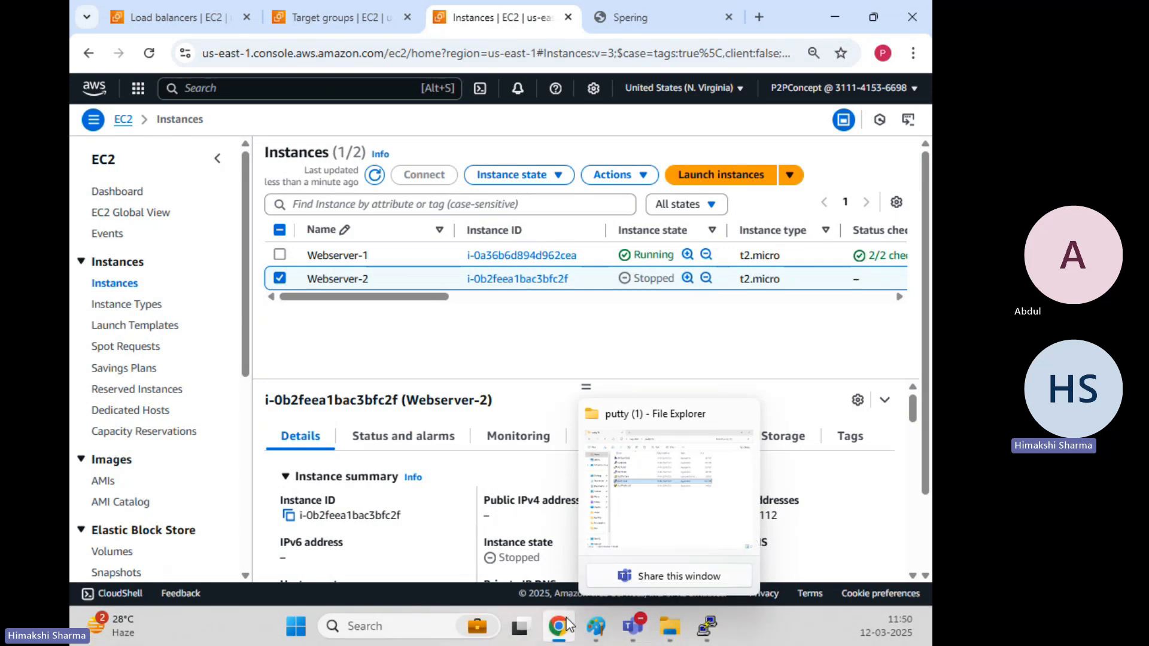
pyautogui.moveTo(595, 626)
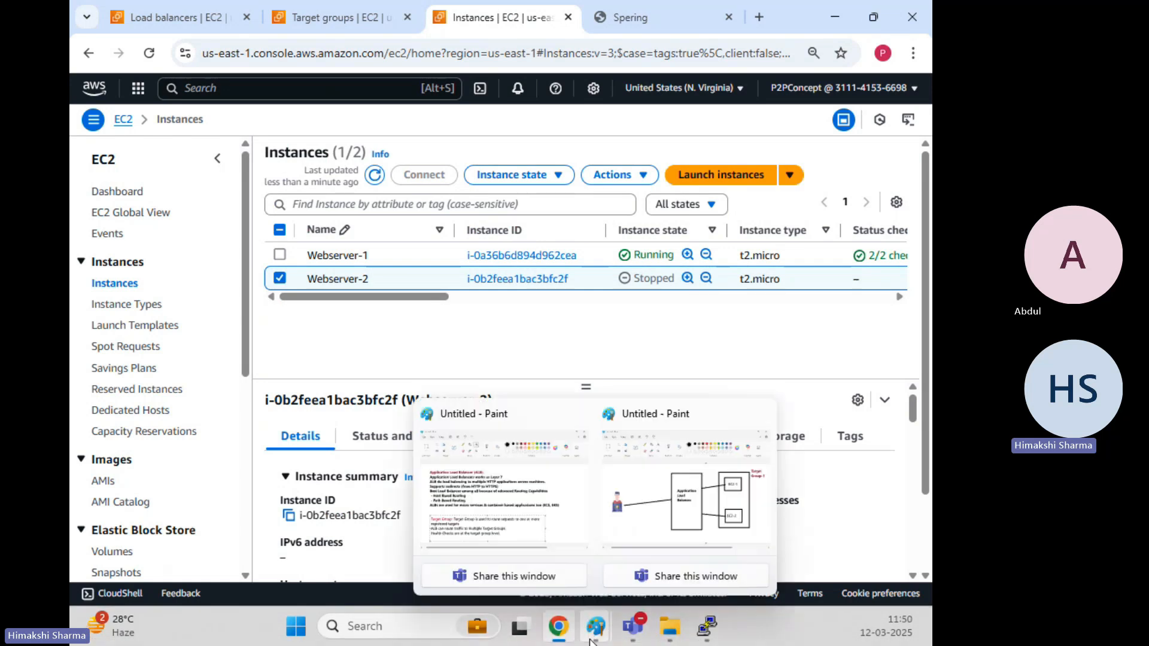
pyautogui.click(651, 488)
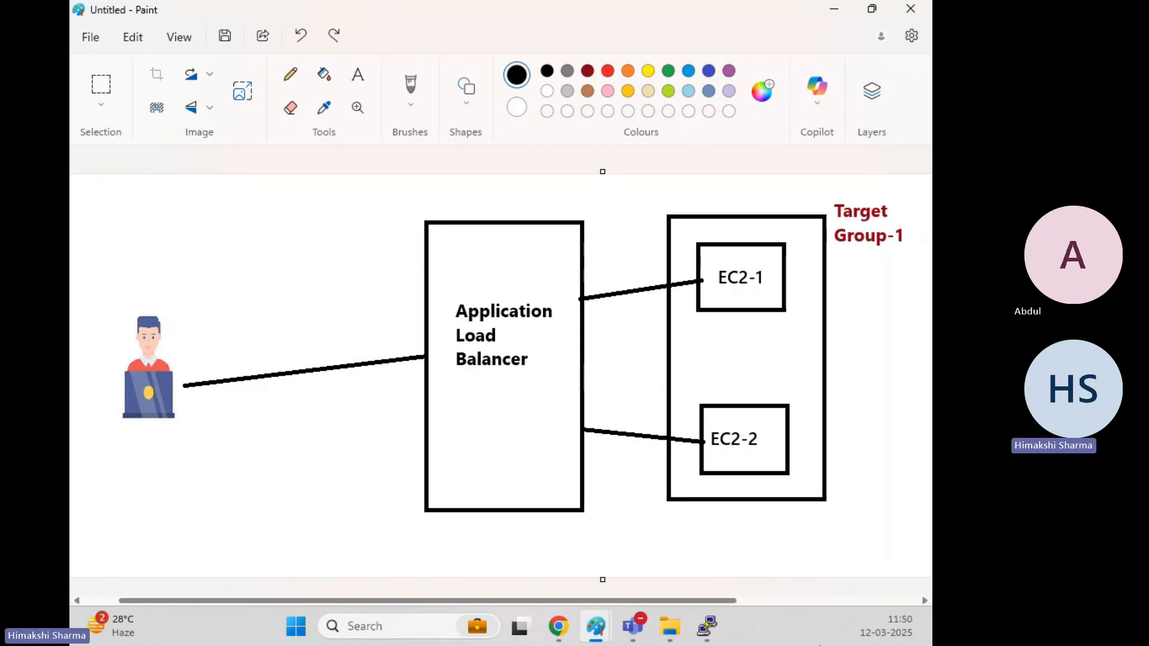
pyautogui.hotkey('alt', 'Tab')
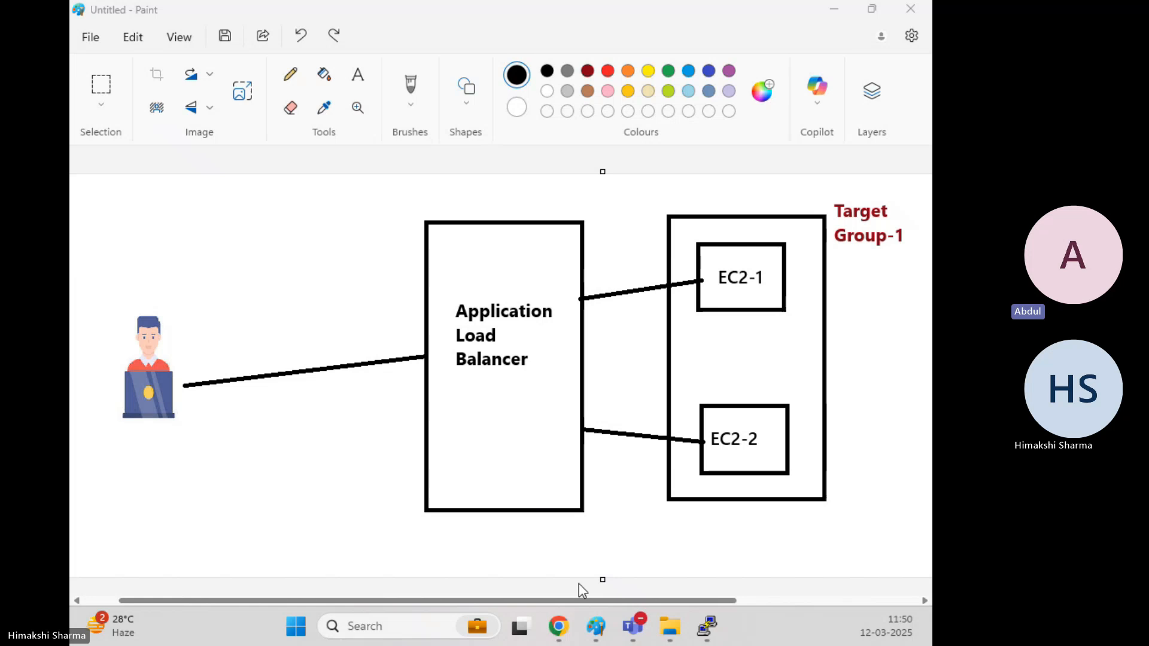
# Bring back the EC2 Instances window and highlight the webservers' Availability Zone us-east-1c.
pyautogui.moveTo(558, 626)
pyautogui.click(563, 524)
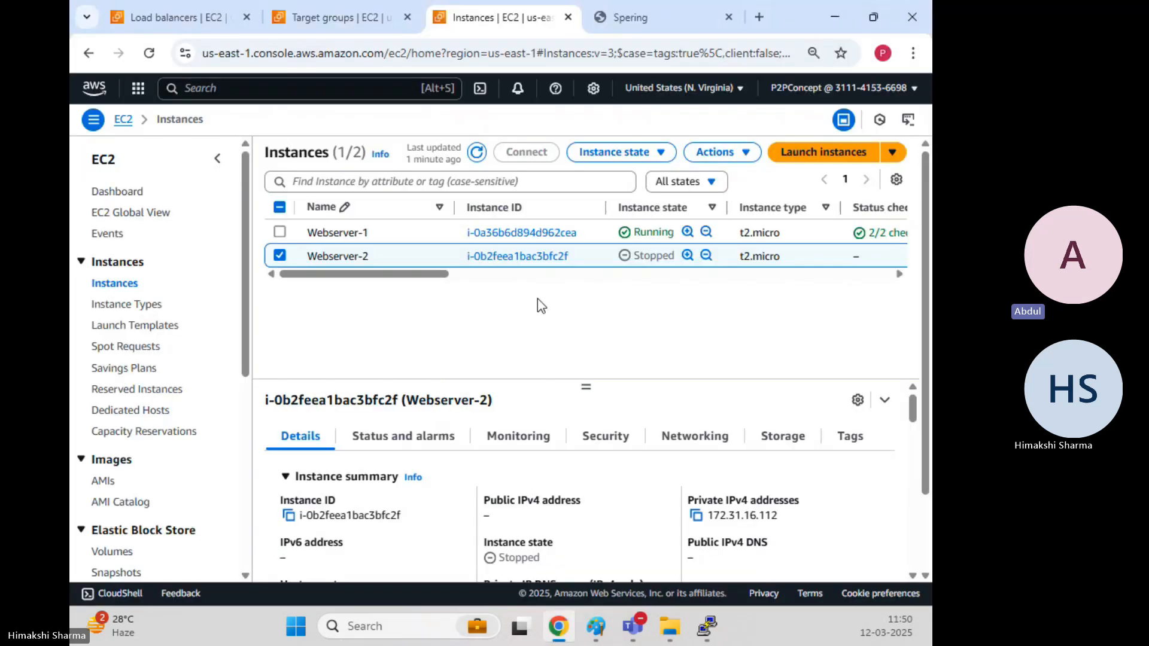
pyautogui.moveTo(435, 275); pyautogui.dragTo(516, 282)
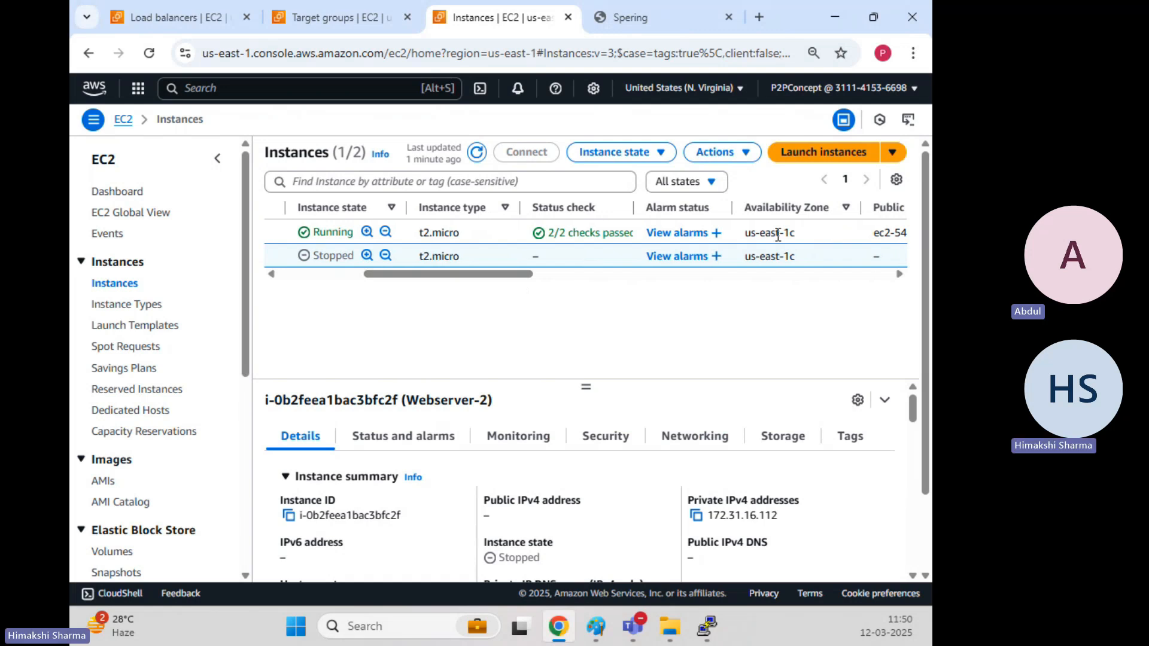
pyautogui.moveTo(767, 233); pyautogui.dragTo(803, 265)
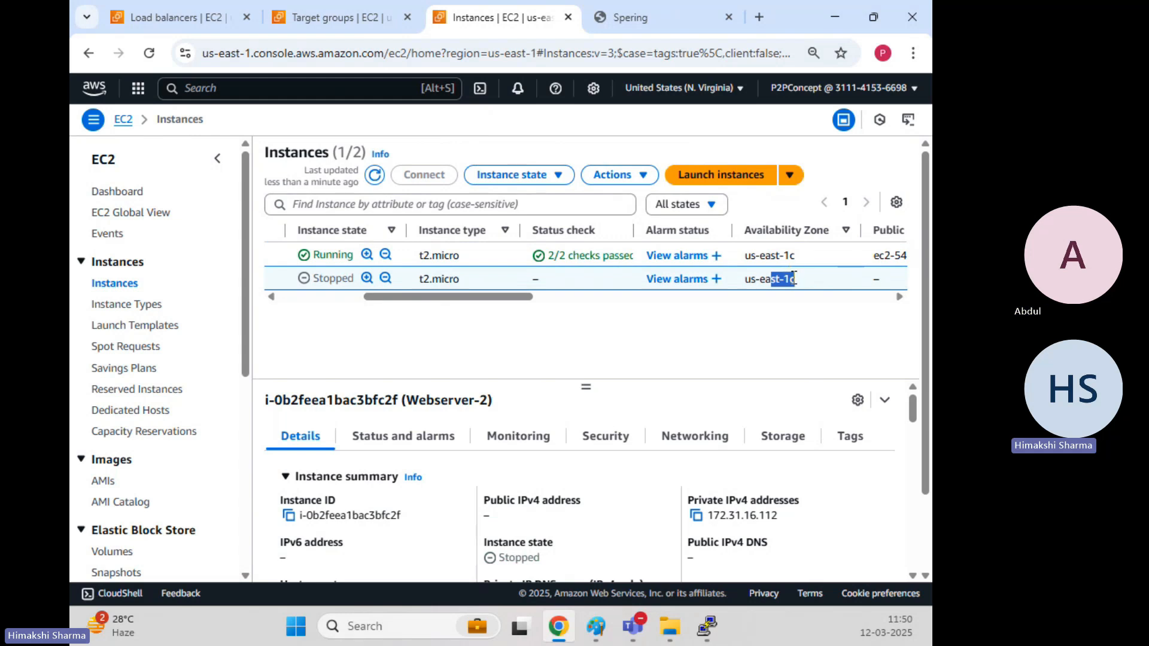
# Review the dev-spering-alb Network mapping subnets, including the us-east-1a entry.
pyautogui.click(177, 21)
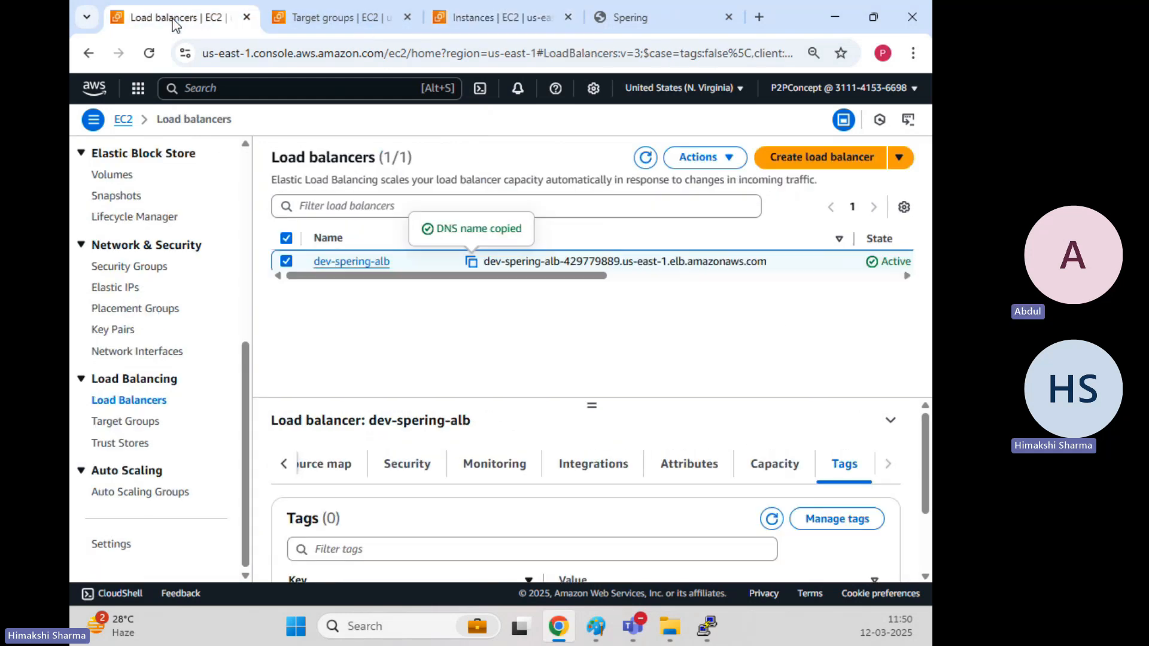
pyautogui.click(285, 465)
pyautogui.click(284, 464)
pyautogui.click(593, 465)
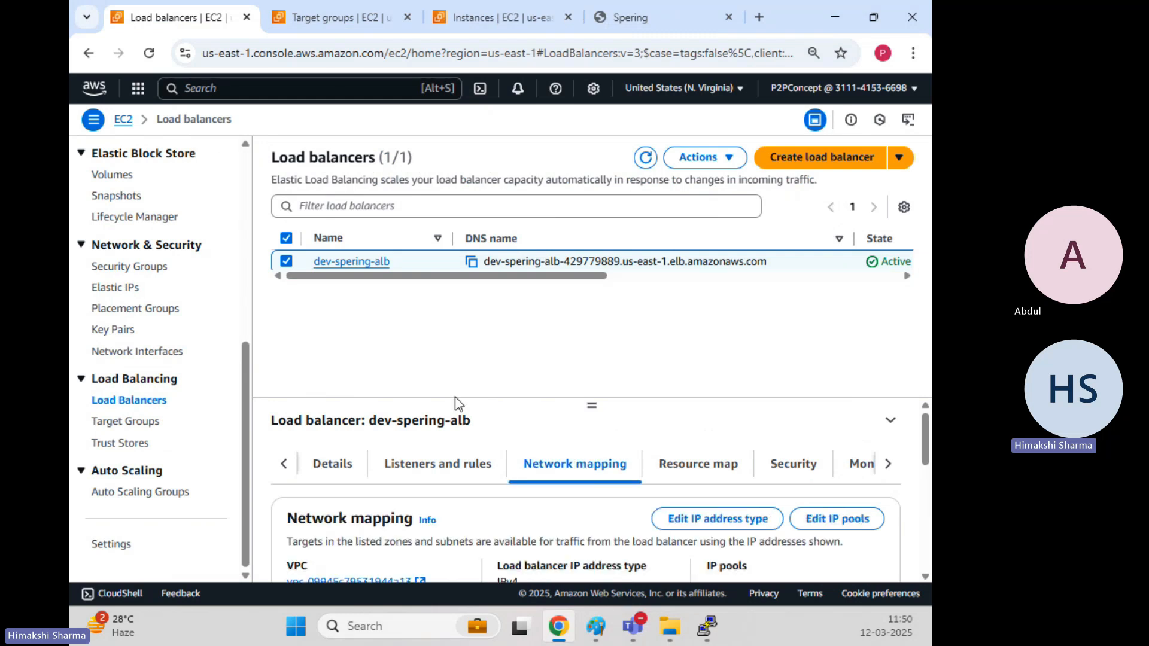
pyautogui.scroll(-1, 592, 413)
pyautogui.moveTo(589, 407); pyautogui.dragTo(592, 291)
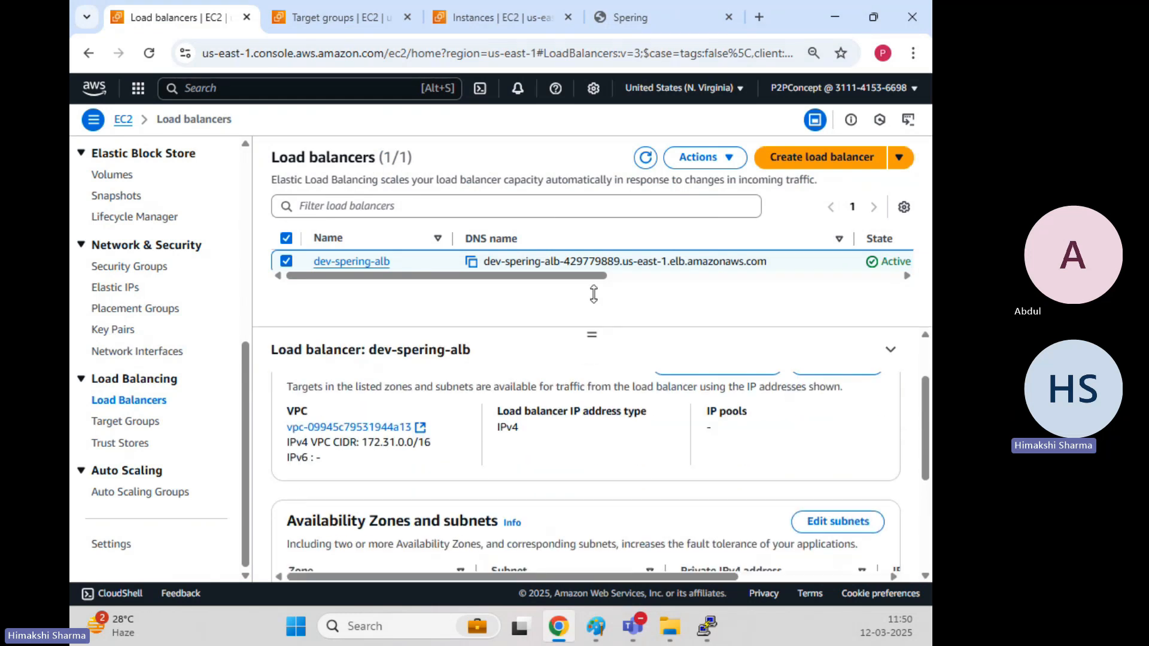
pyautogui.scroll(-2, 380, 434)
pyautogui.moveTo(373, 433); pyautogui.dragTo(393, 437)
pyautogui.moveTo(323, 436); pyautogui.dragTo(351, 436)
pyautogui.moveTo(327, 491); pyautogui.dragTo(320, 492)
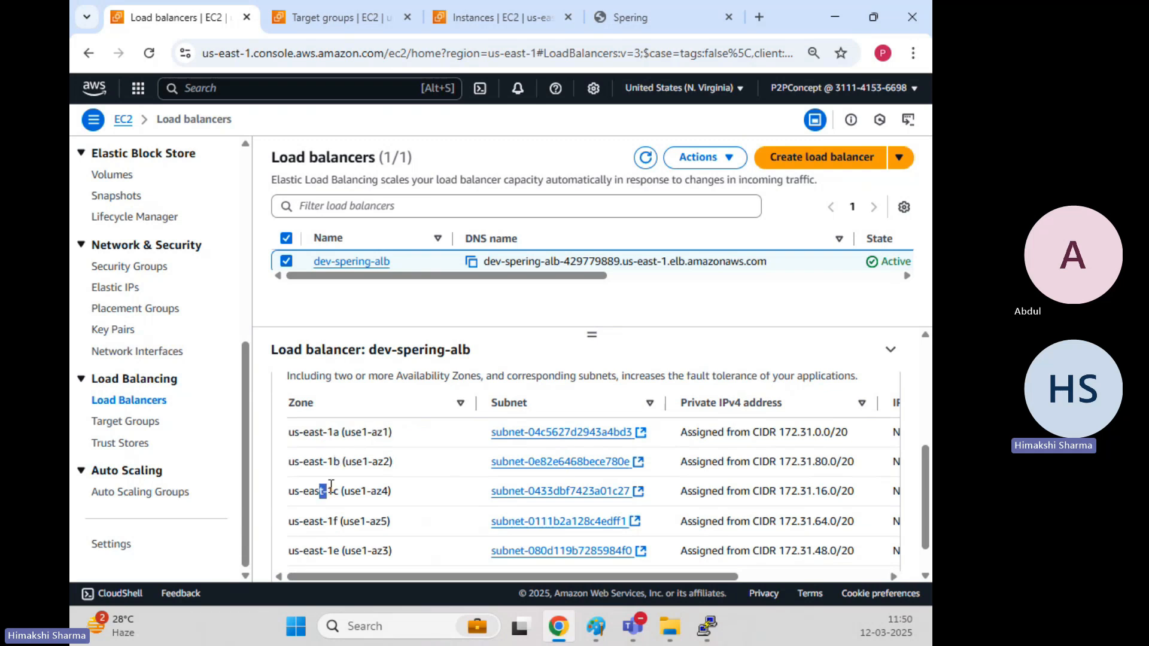
pyautogui.scroll(-1, 327, 507)
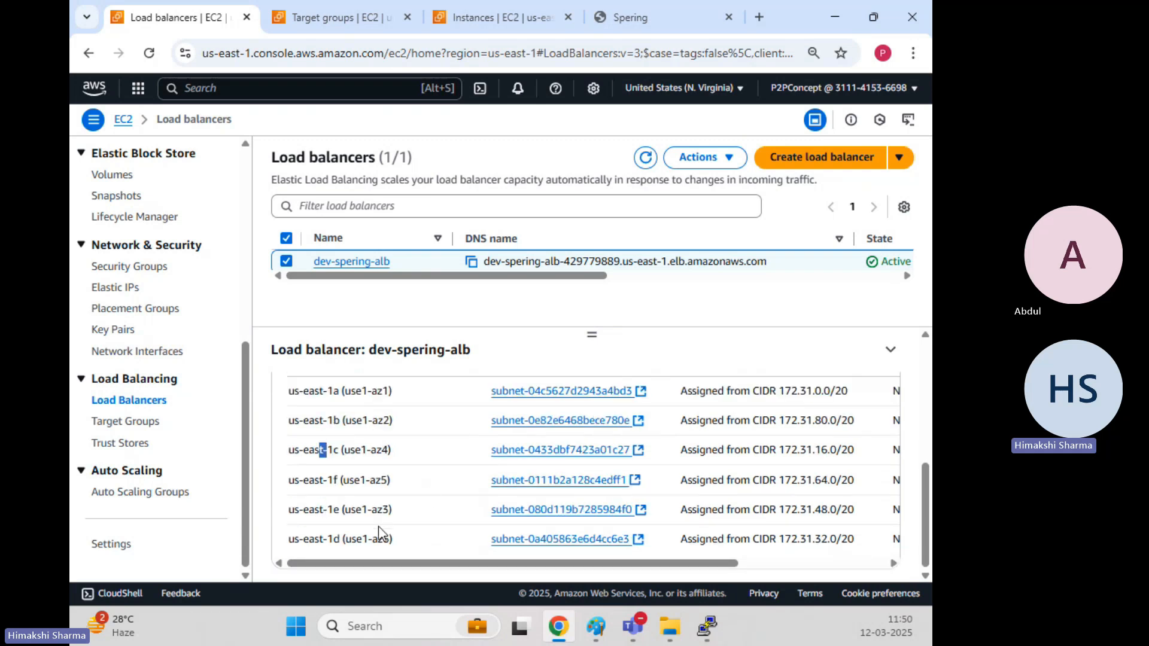
pyautogui.scroll(4, 379, 533)
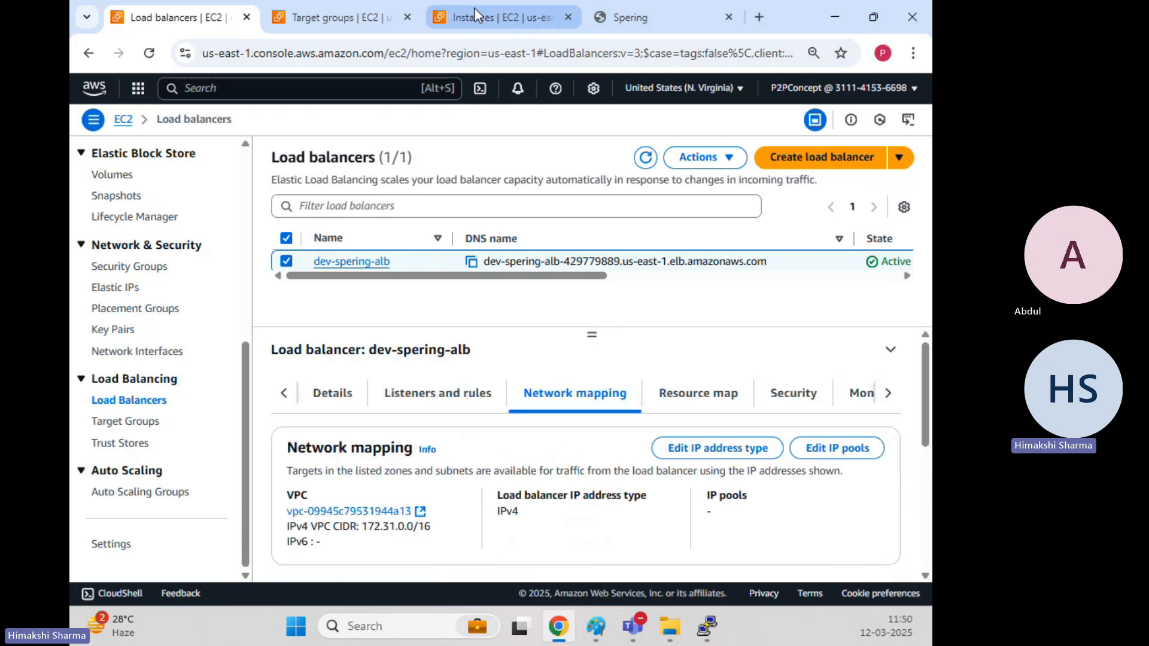
# Return to Instances and mark Webserver-1's zone us-east-1c again.
pyautogui.click(474, 8)
pyautogui.moveTo(759, 256); pyautogui.dragTo(796, 256)
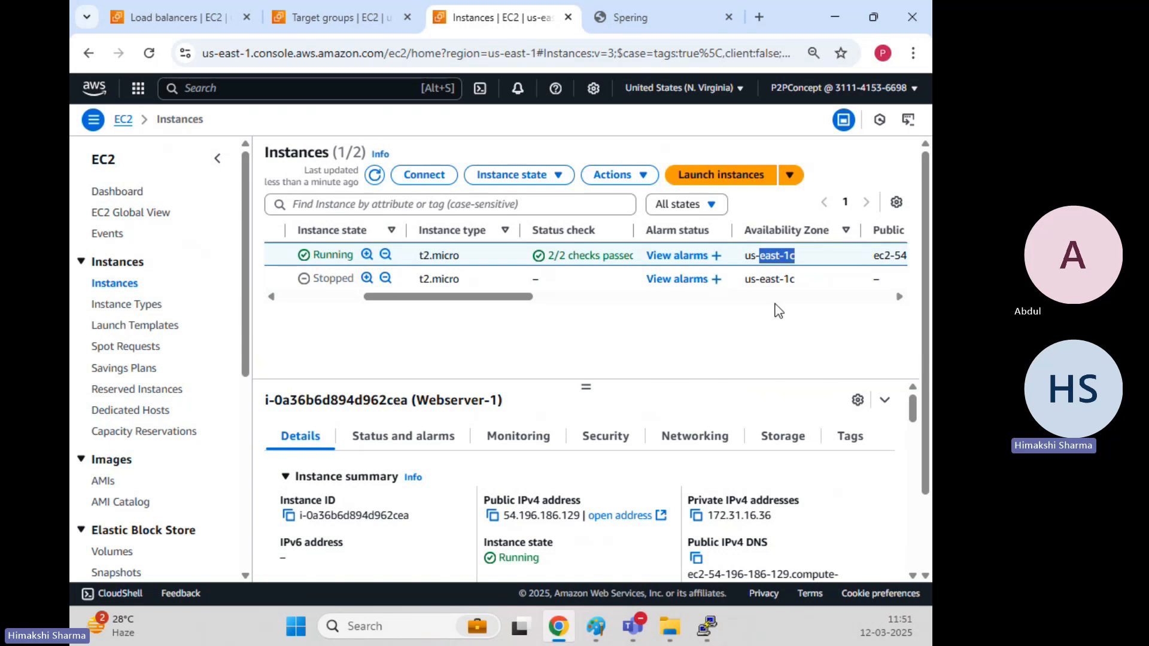
pyautogui.click(427, 333)
pyautogui.moveTo(442, 297); pyautogui.dragTo(264, 297)
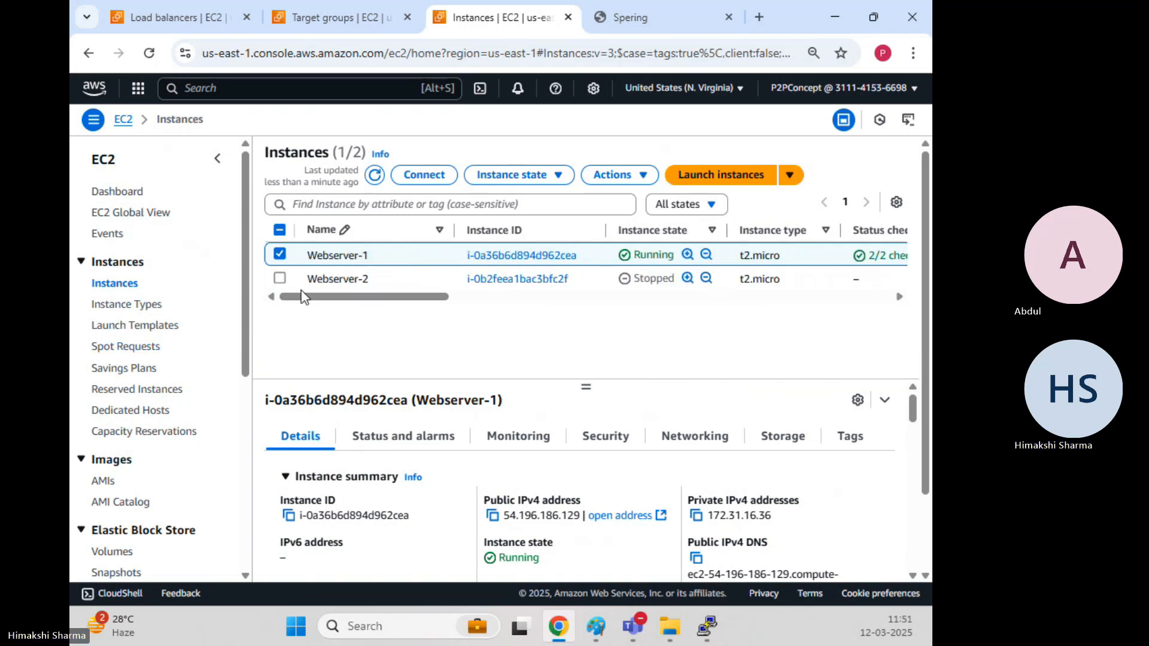
# Delete the dev-spering-alb load balancer, typing 'confirm' to approve.
pyautogui.click(209, 27)
pyautogui.click(701, 157)
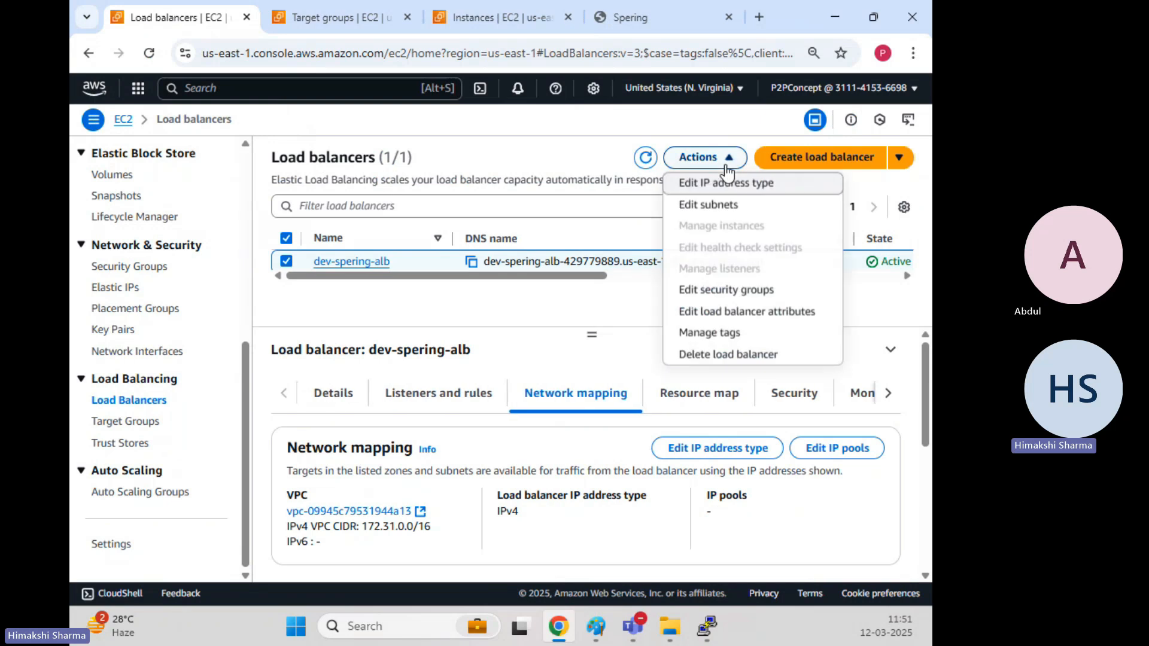
pyautogui.click(730, 356)
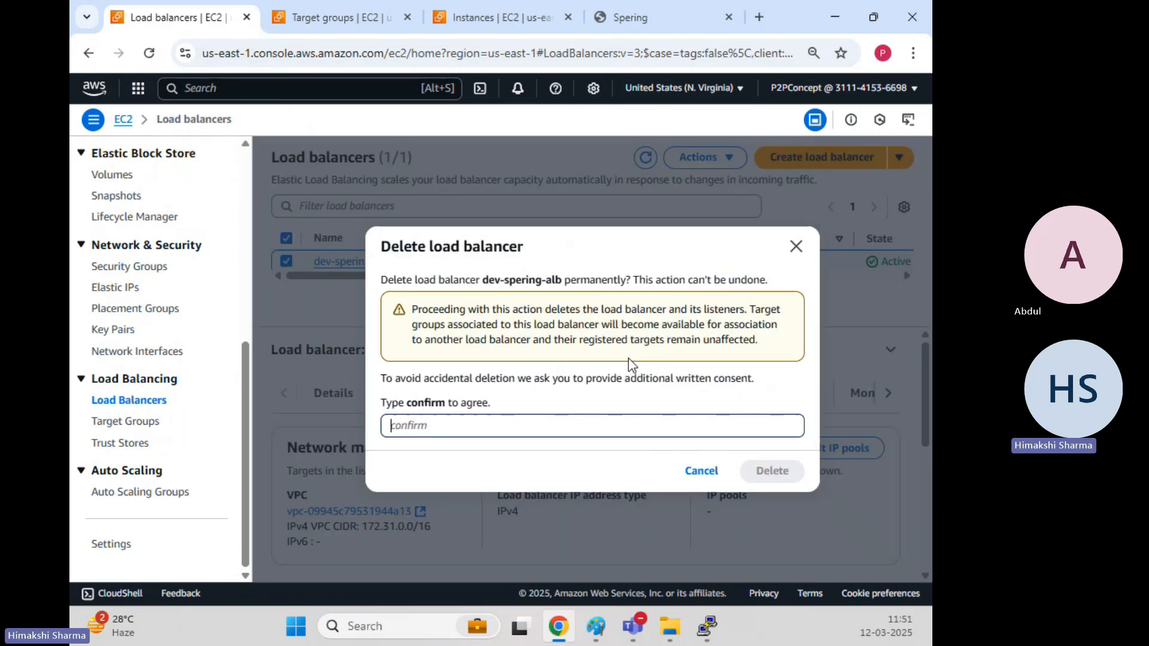
pyautogui.write('confirm')
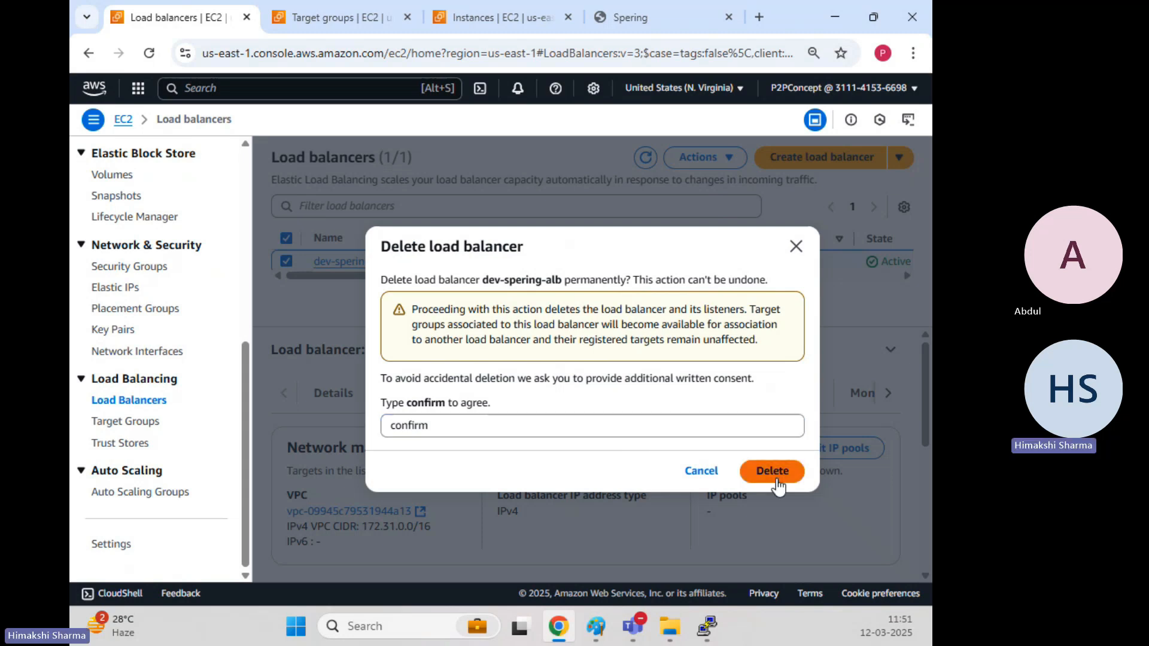
pyautogui.click(772, 471)
# Delete the Spering-ALB-TG target group.
pyautogui.click(362, 22)
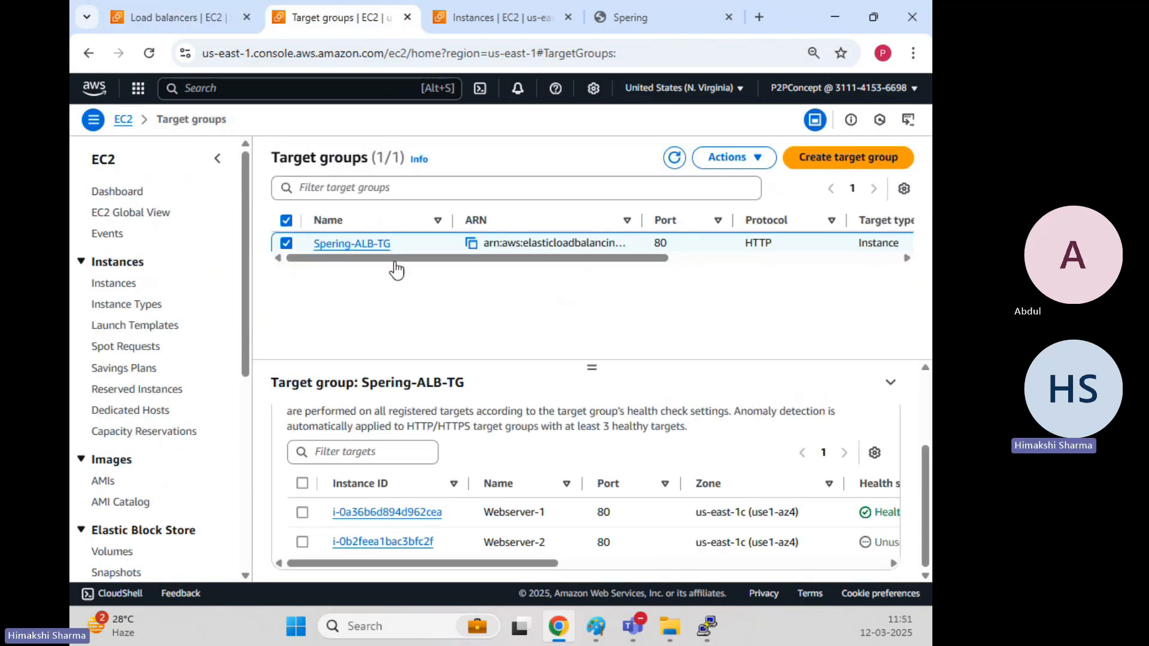
pyautogui.click(735, 157)
pyautogui.click(737, 186)
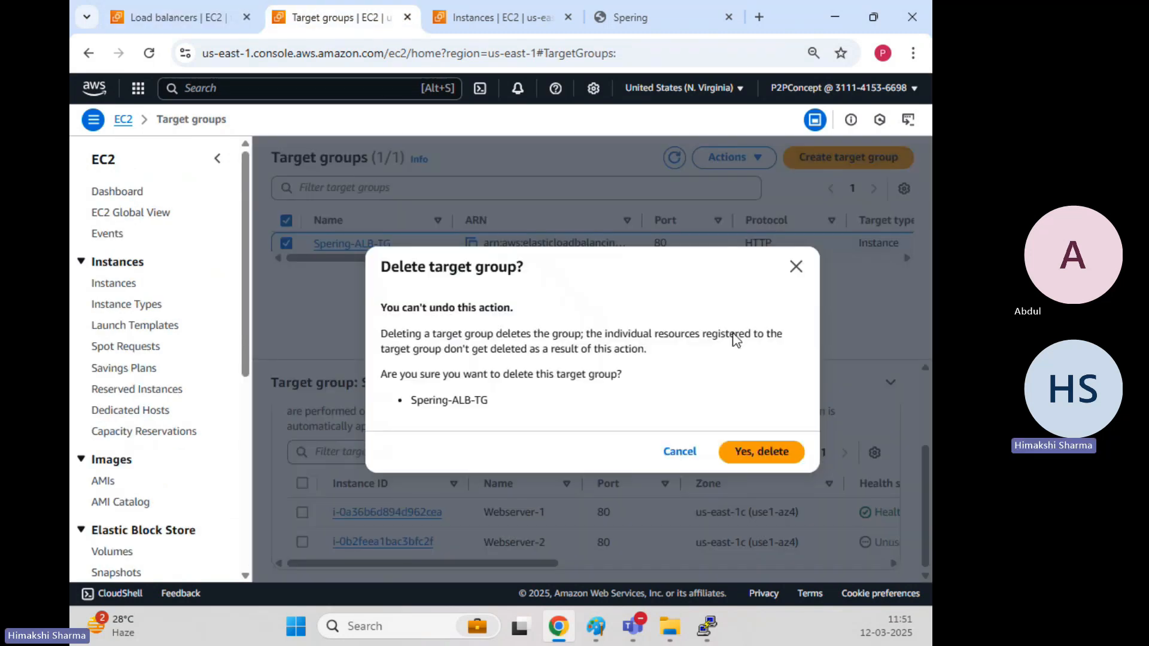
pyautogui.click(770, 452)
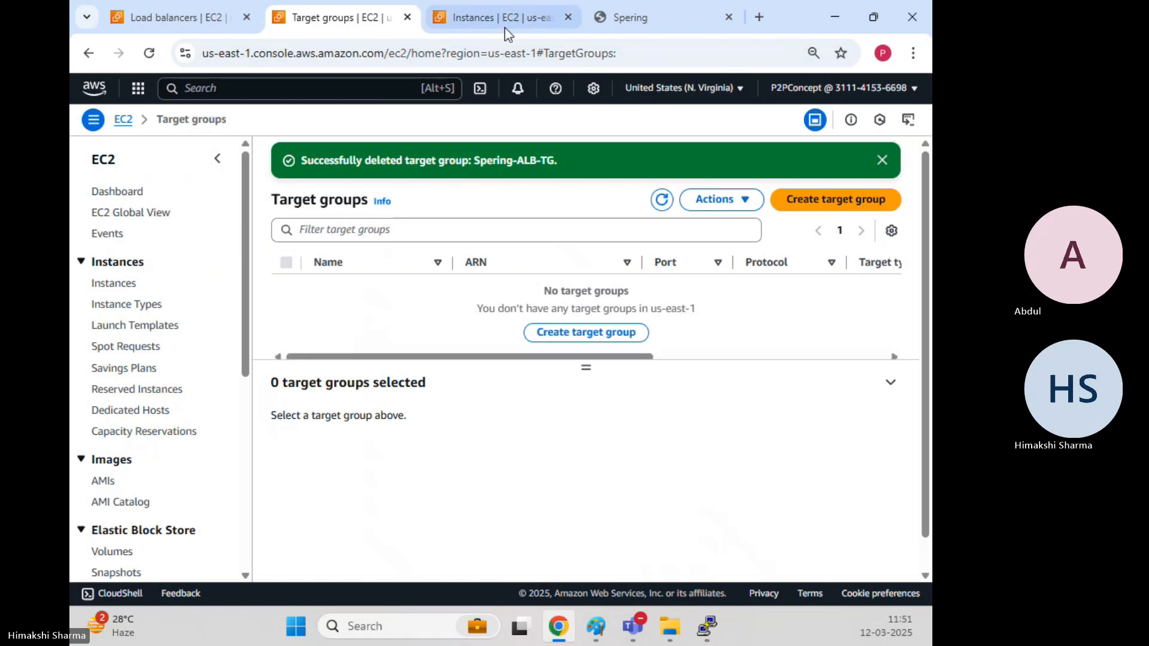
# Select only Webserver-1 and stop the instance.
pyautogui.click(504, 24)
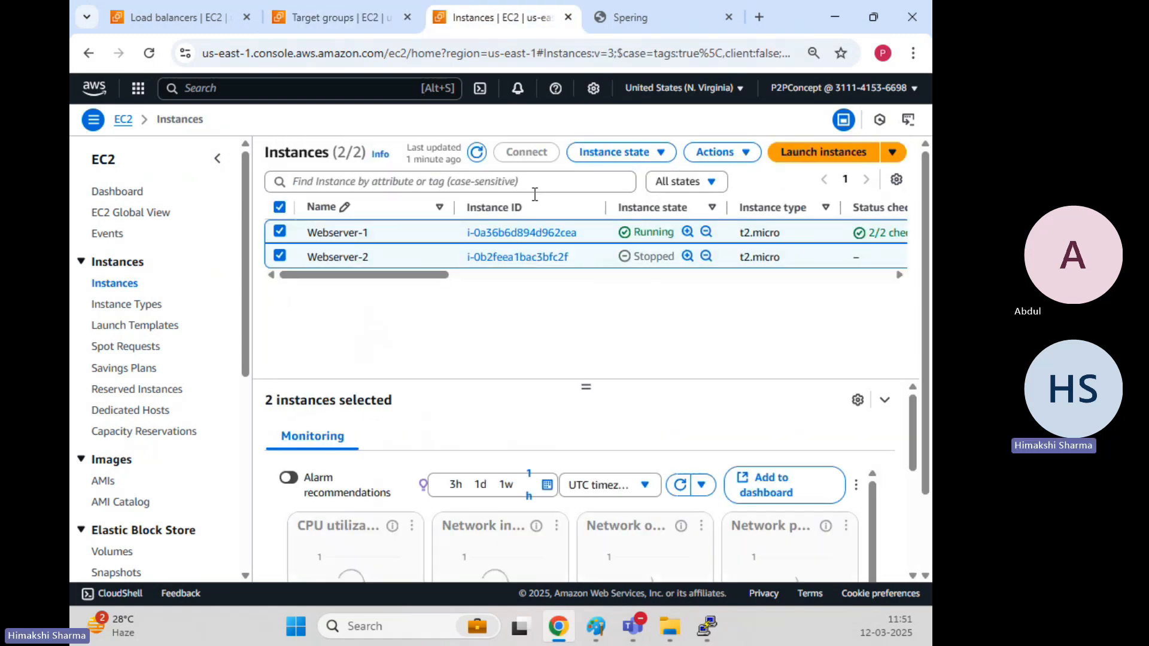
pyautogui.click(635, 153)
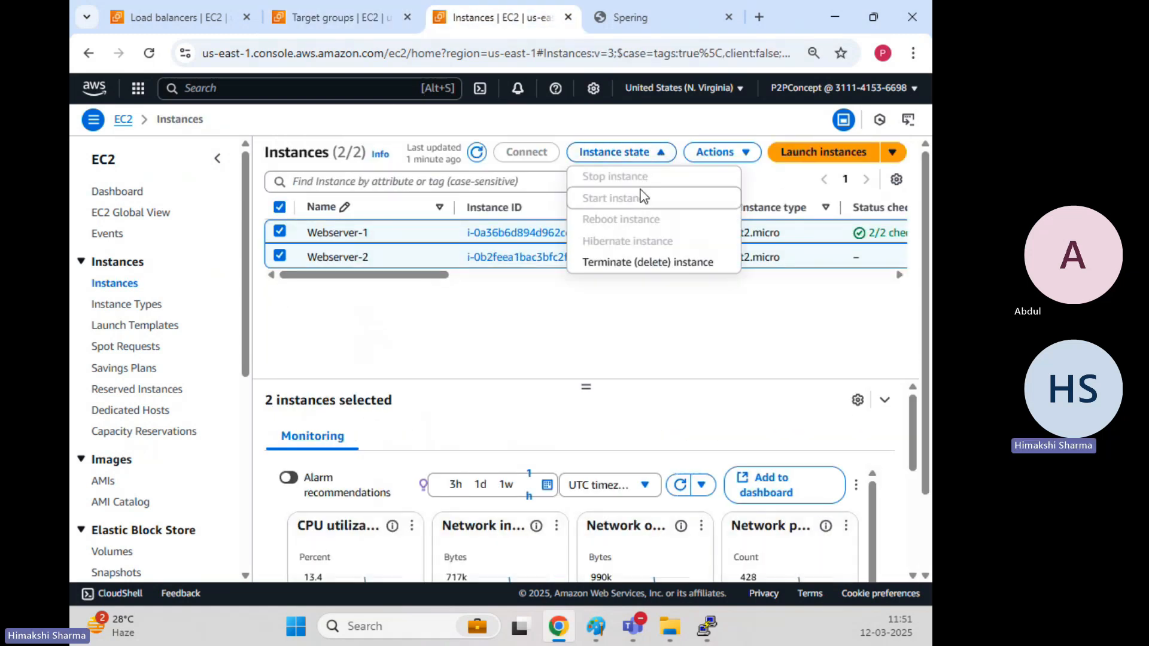
pyautogui.click(478, 339)
pyautogui.click(280, 256)
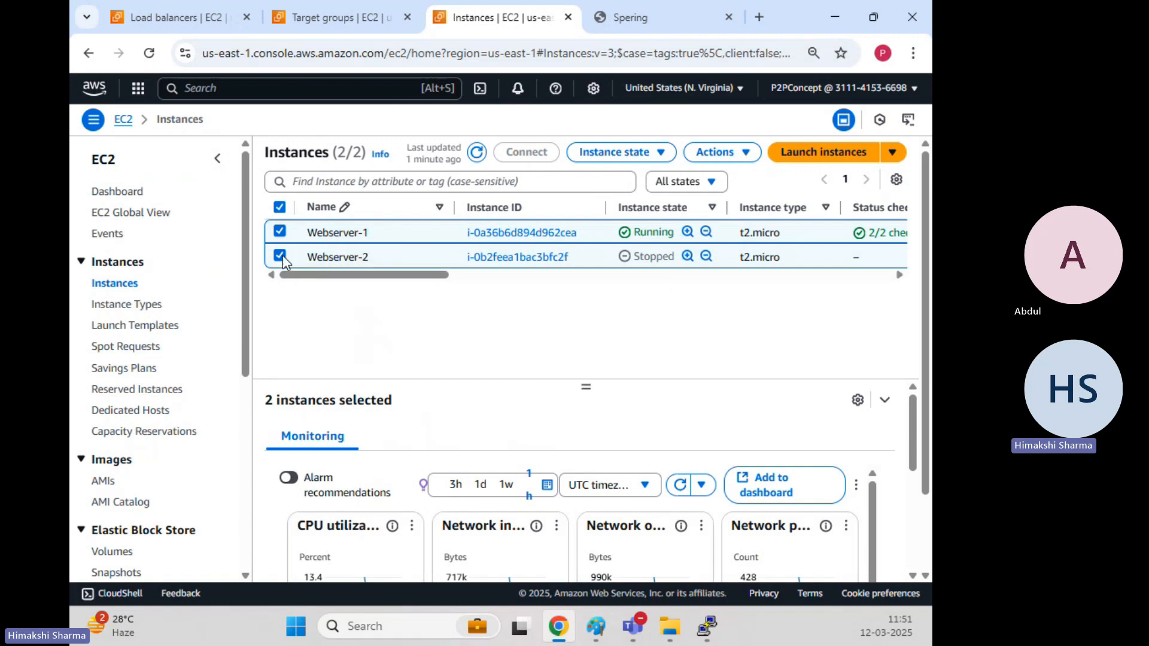
pyautogui.click(632, 153)
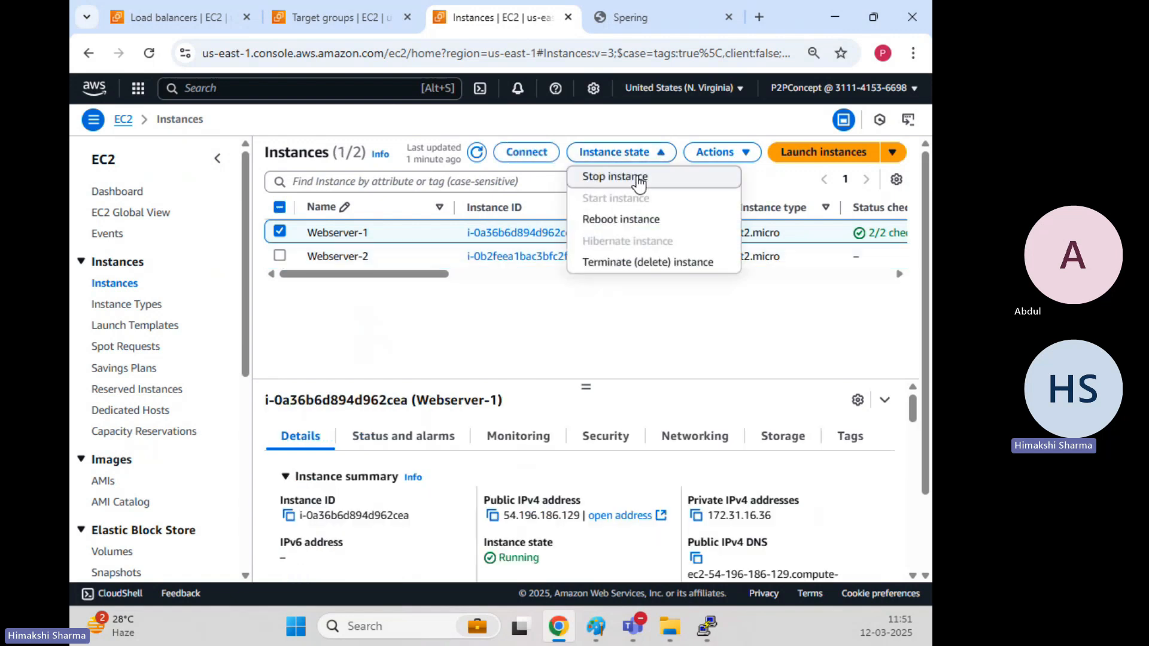
pyautogui.click(636, 179)
pyautogui.click(864, 469)
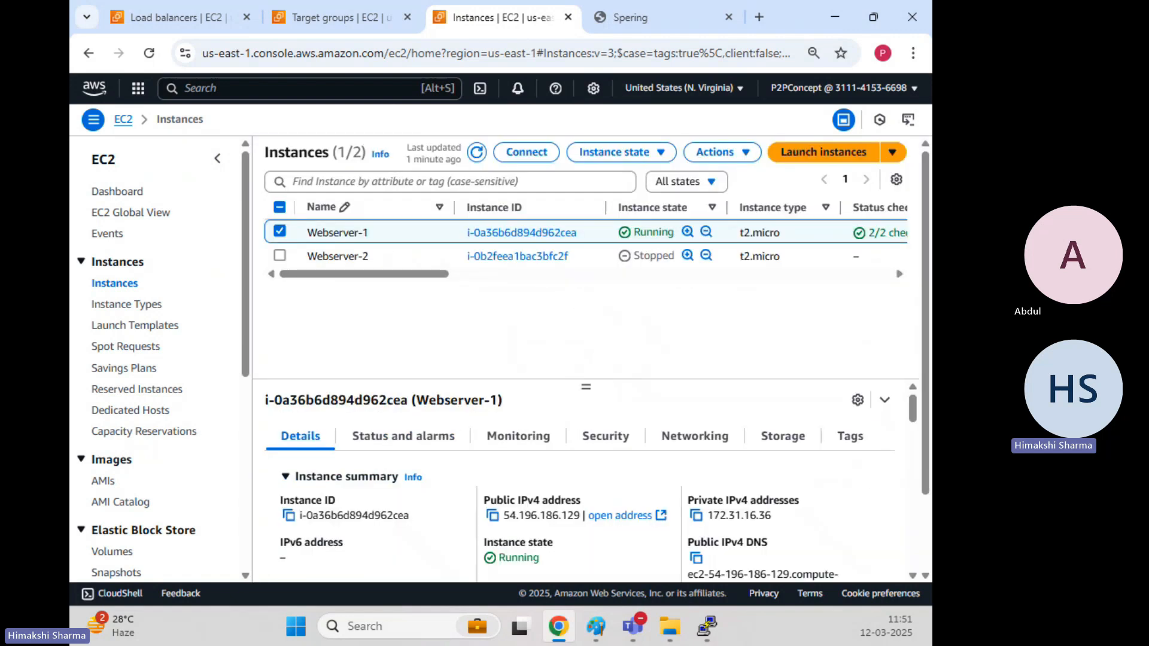